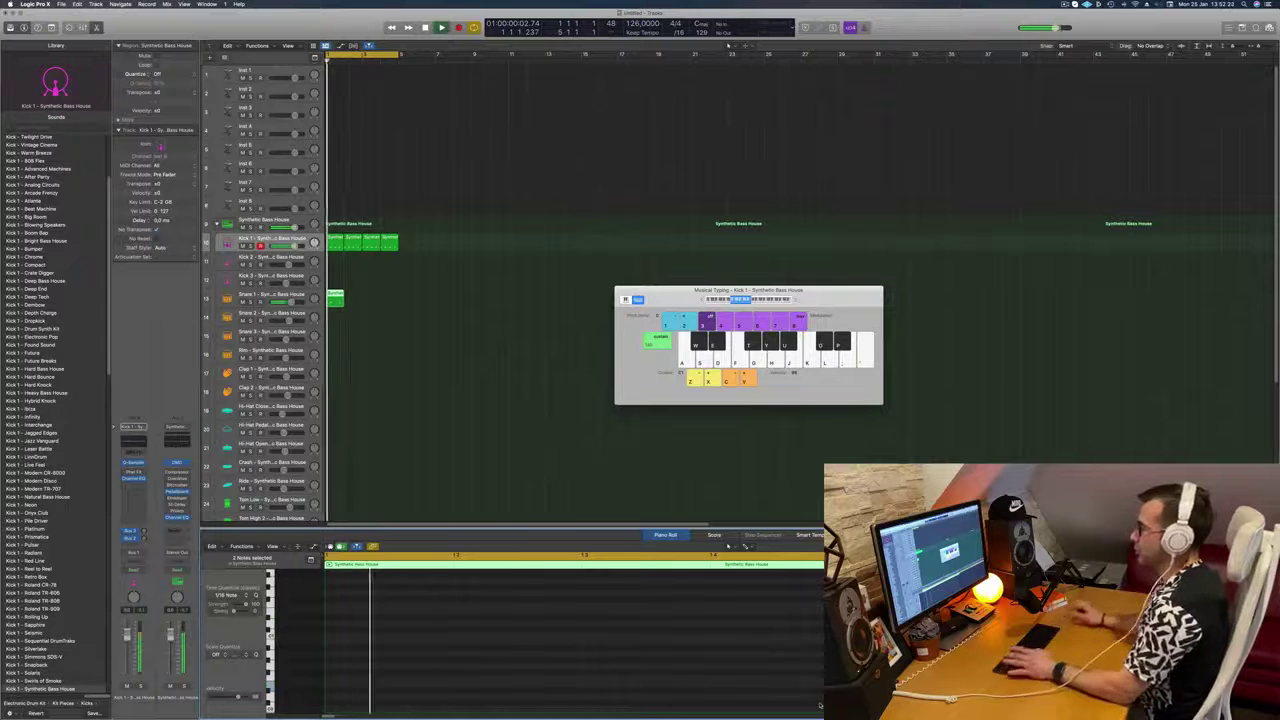
# Step: Repeat the Snare 1 region to fill bars 1 to 4 and play back the beat
pyautogui.moveTo(337, 298); pyautogui.dragTo(378, 295)
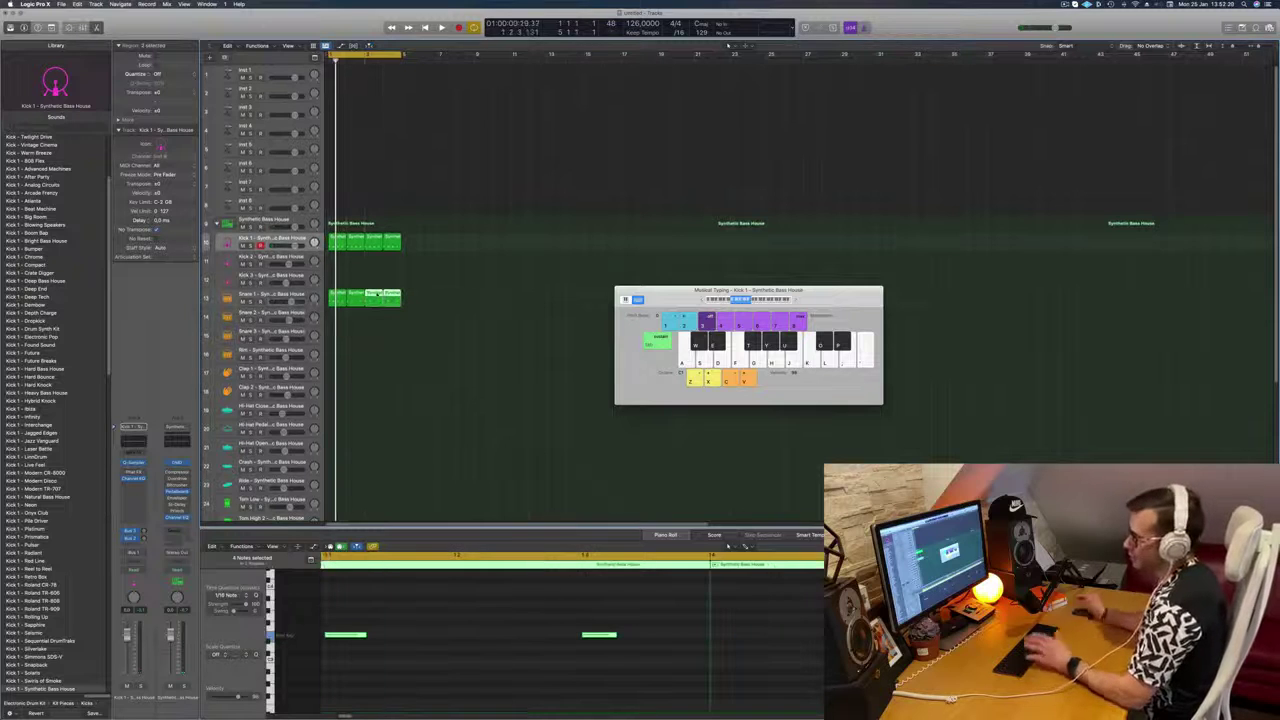
pyautogui.press('space')
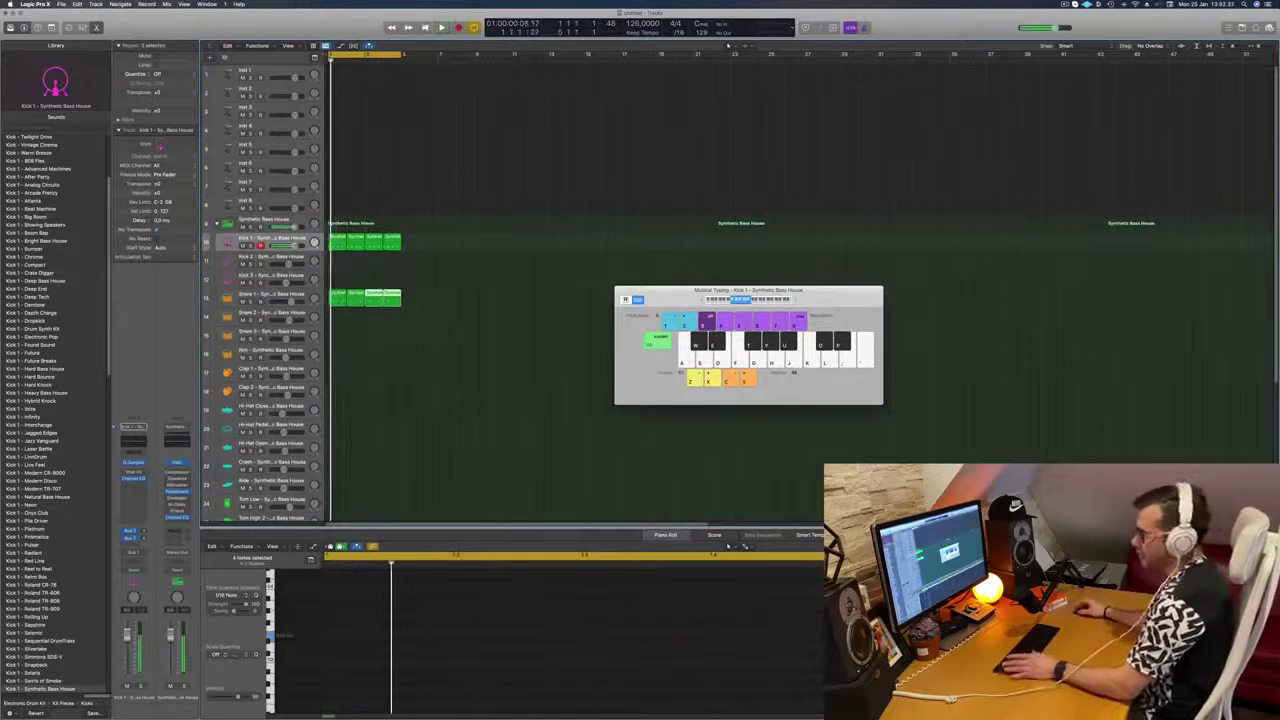
# Step: Copy the first Kick 1 region to the Hi-Hat Closed track, shift its four notes to the off-beats and play it
pyautogui.scroll(-2, 427, 340)
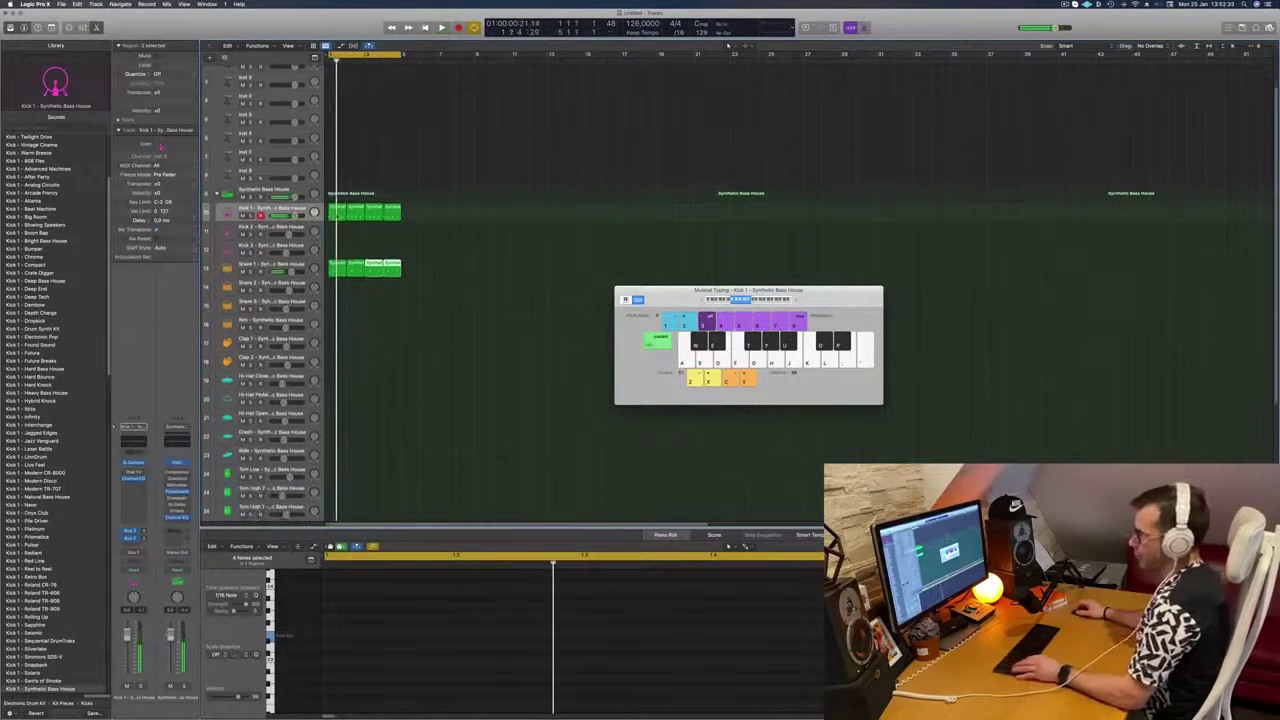
pyautogui.click(338, 213)
pyautogui.moveTo(338, 213); pyautogui.dragTo(334, 378)
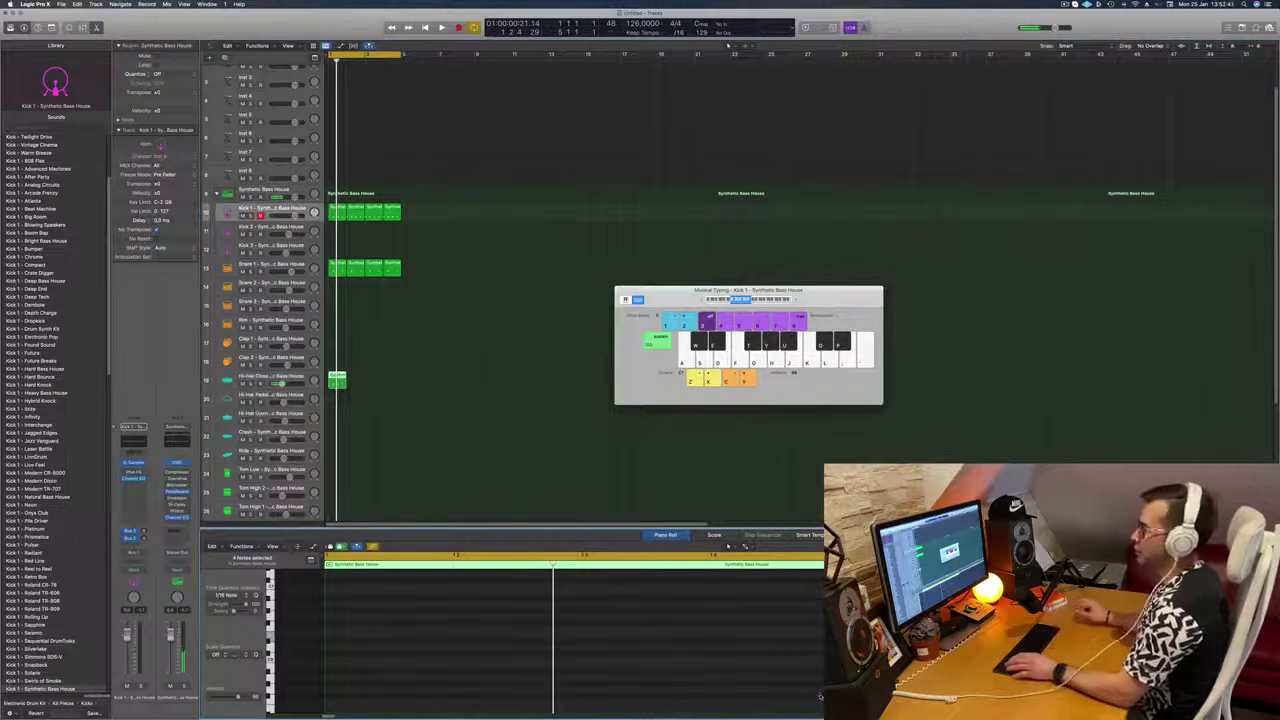
pyautogui.scroll(5, 735, 657)
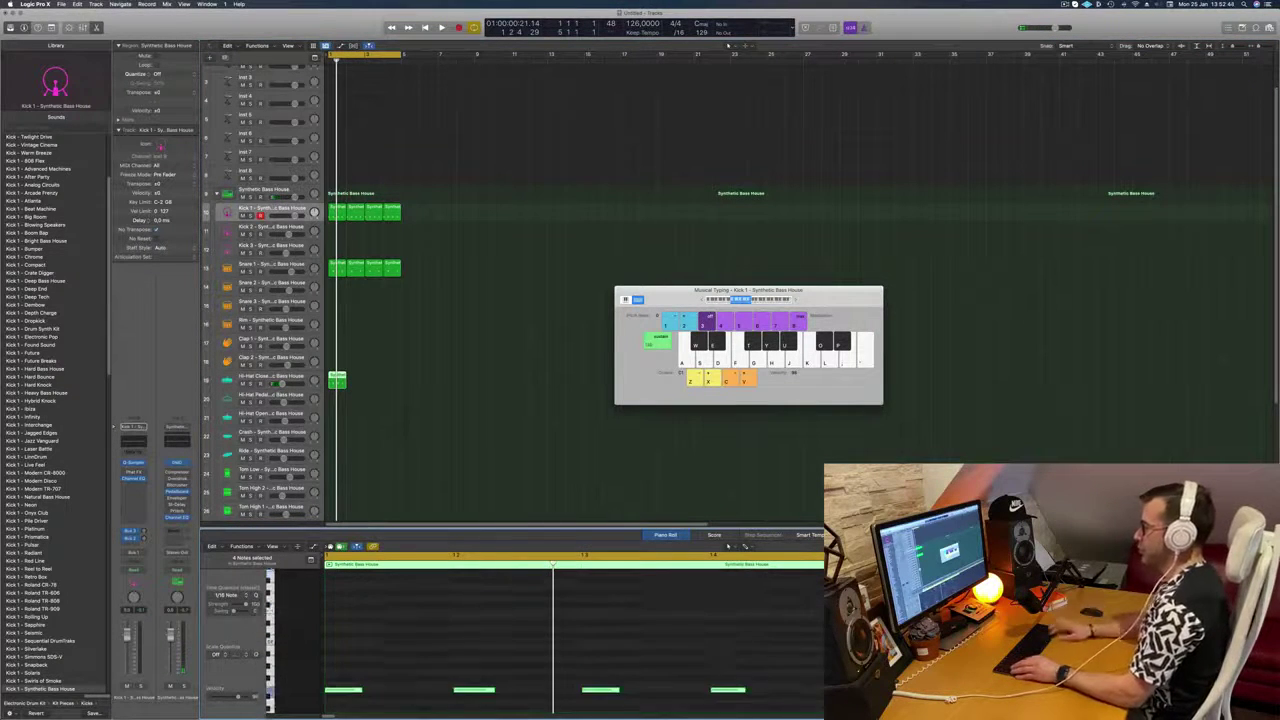
pyautogui.hscroll(-3, 710, 655)
pyautogui.press('space')
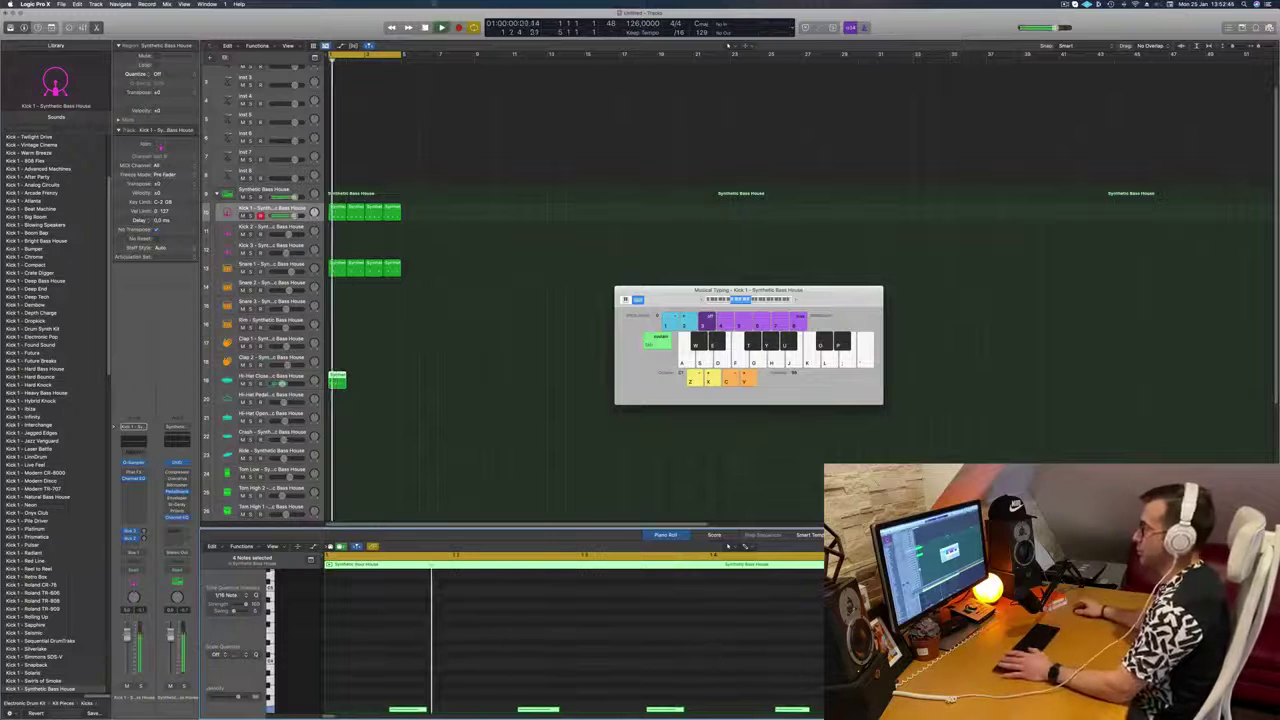
# Step: Repeat the Hi-Hat Closed region to fill bars 1 to 4 and play back the beat
pyautogui.moveTo(339, 381); pyautogui.dragTo(383, 380)
pyautogui.press('space')
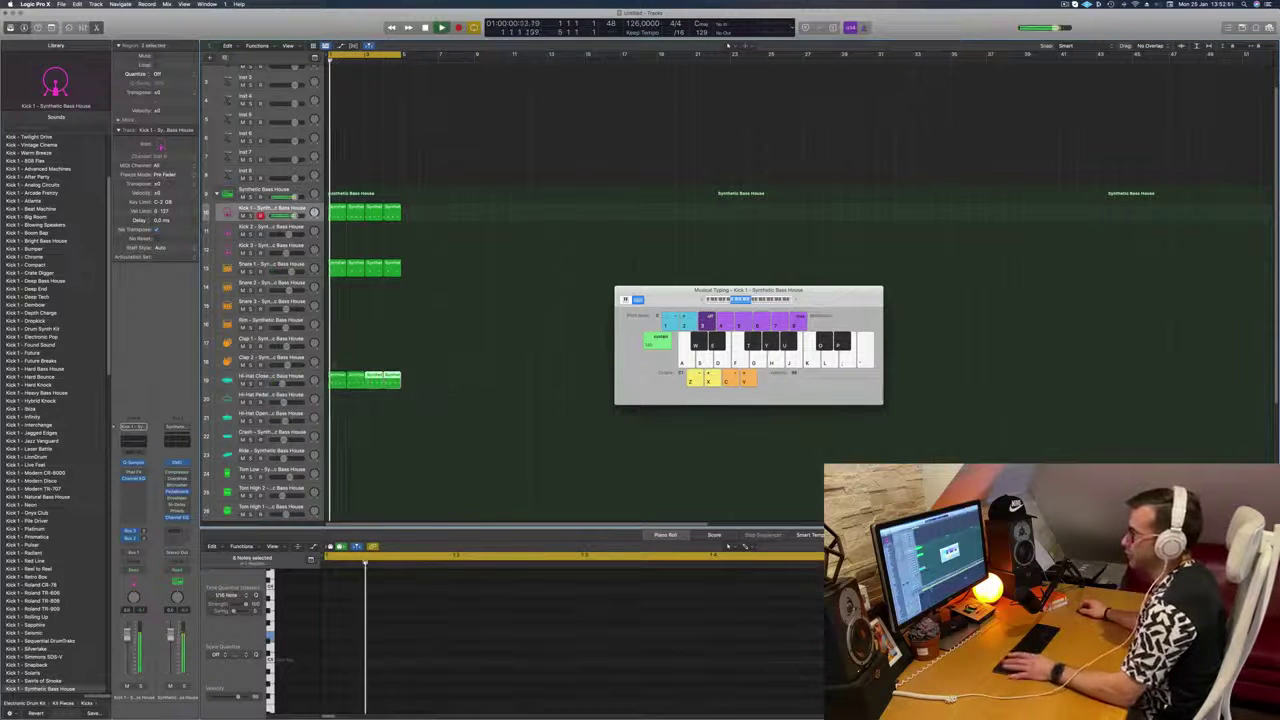
# Step: Audition the beat with the Hi-Hat Closed track selected, and lower the Snare 1 track's volume
pyautogui.click(291, 379)
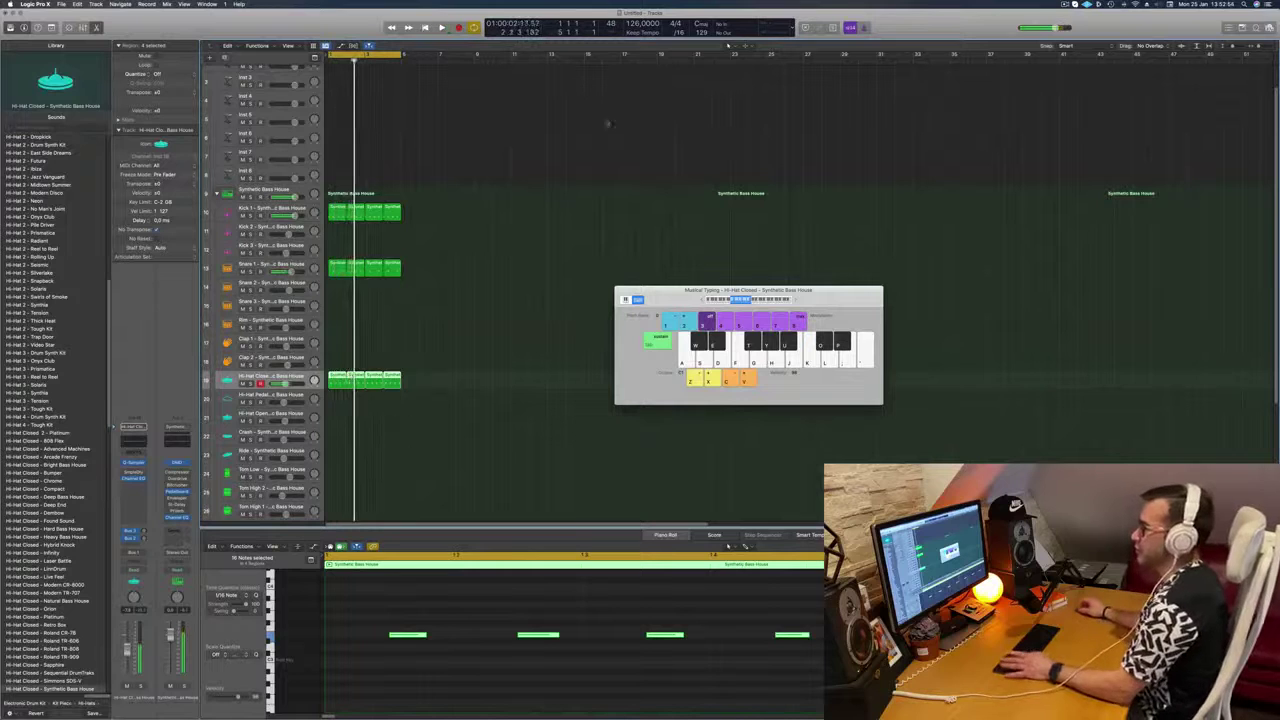
pyautogui.press('space')
pyautogui.click(279, 265)
pyautogui.press('space')
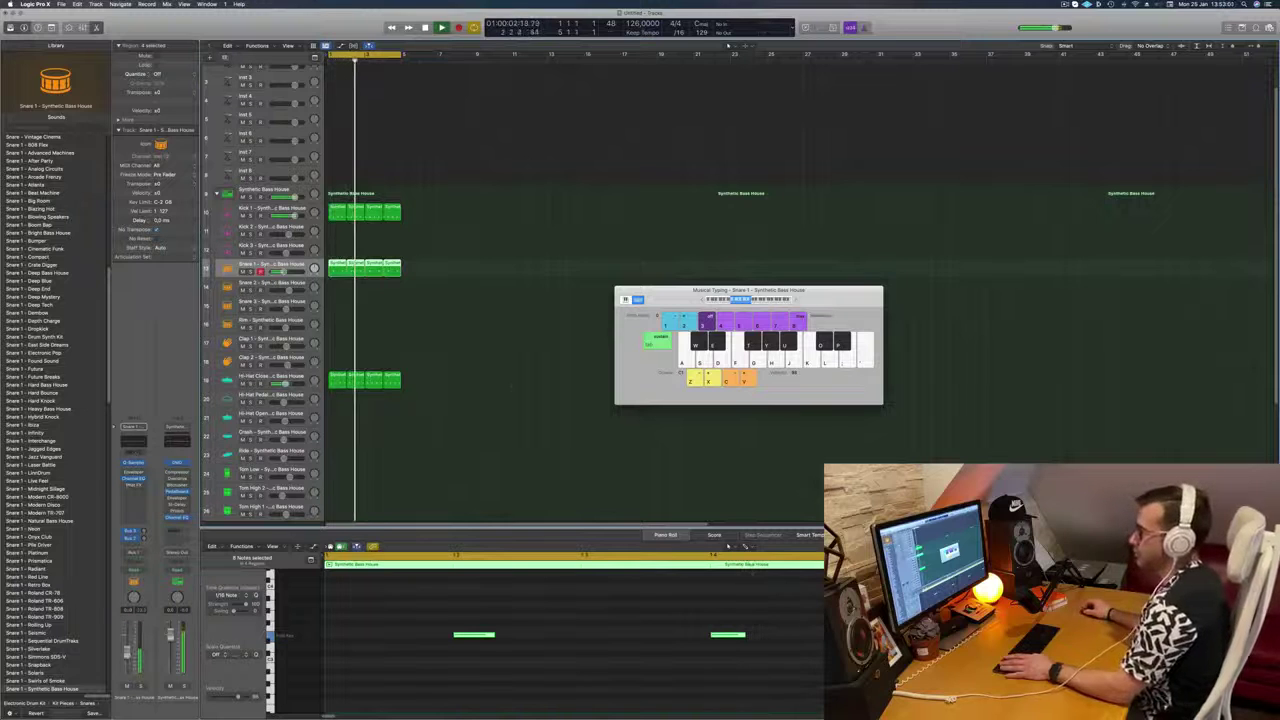
# Step: Undo the last change around the Hi-Hat Closed regions and play the loop again
pyautogui.scroll(-6, 418, 250)
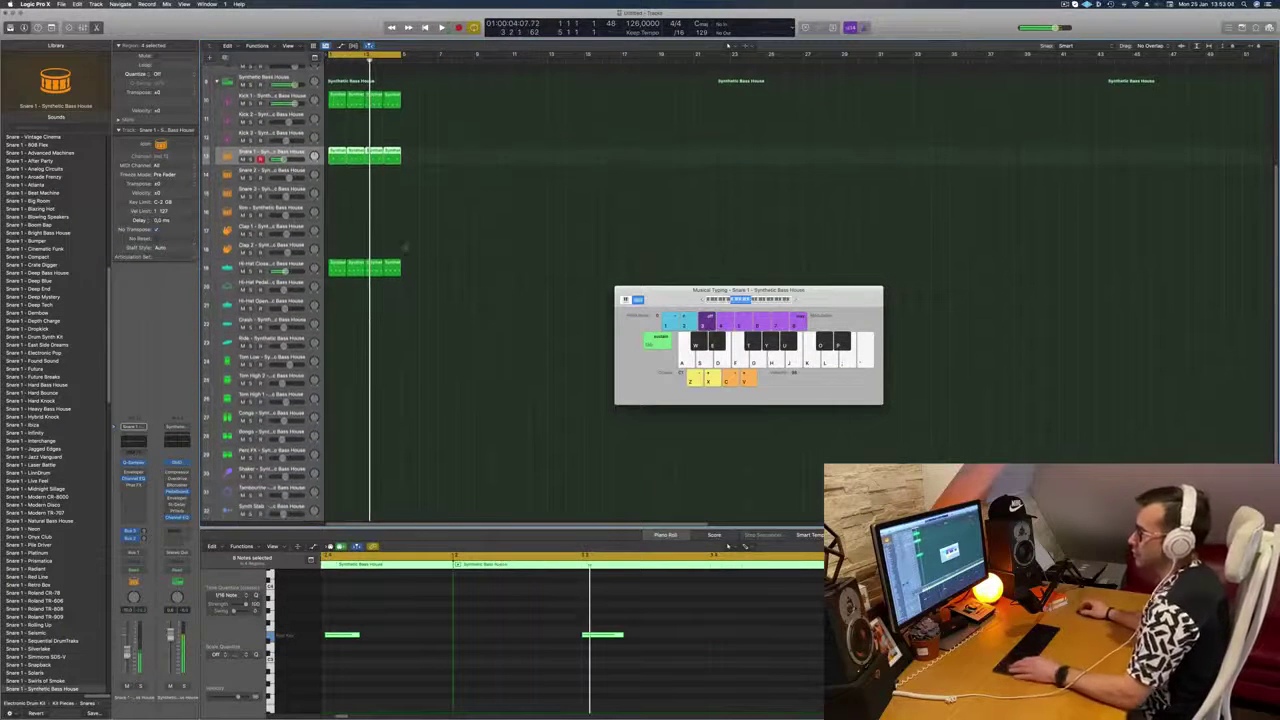
pyautogui.click(337, 266)
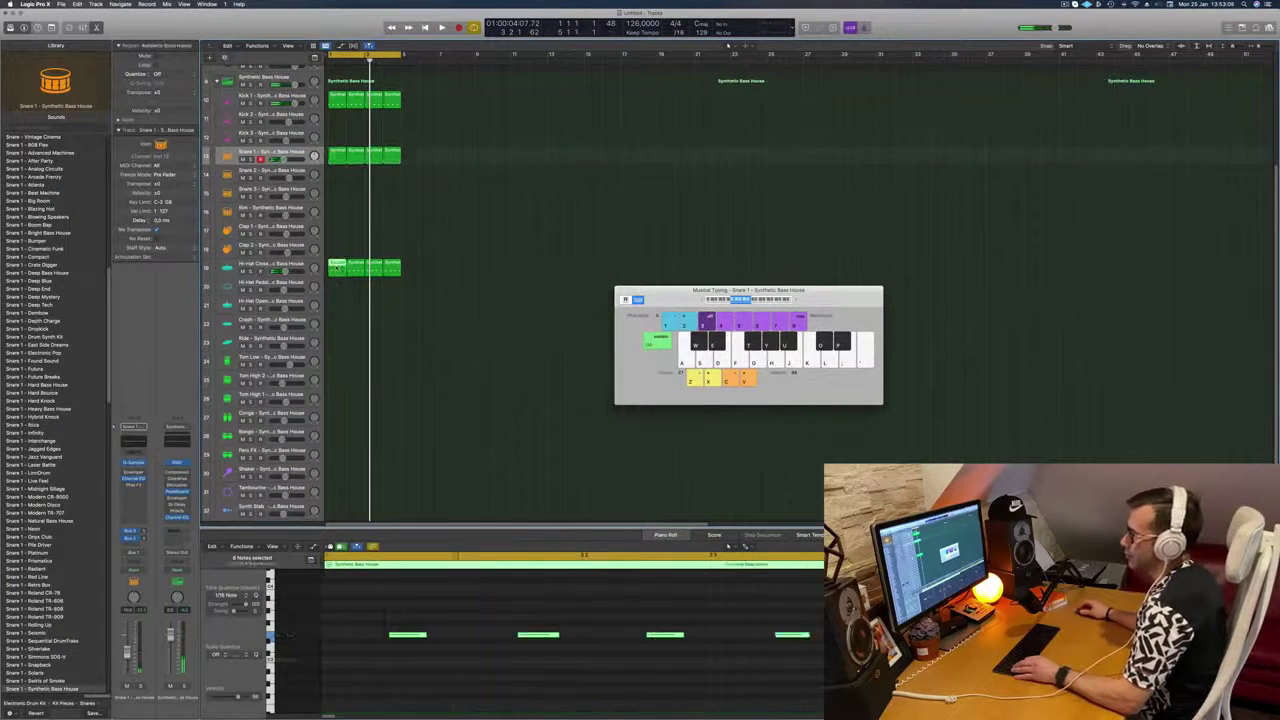
pyautogui.press('super+z')
pyautogui.click(364, 312)
pyautogui.moveTo(386, 274)
pyautogui.mouseDown()
pyautogui.moveTo(340, 268)
pyautogui.moveTo(375, 269)
pyautogui.mouseUp()
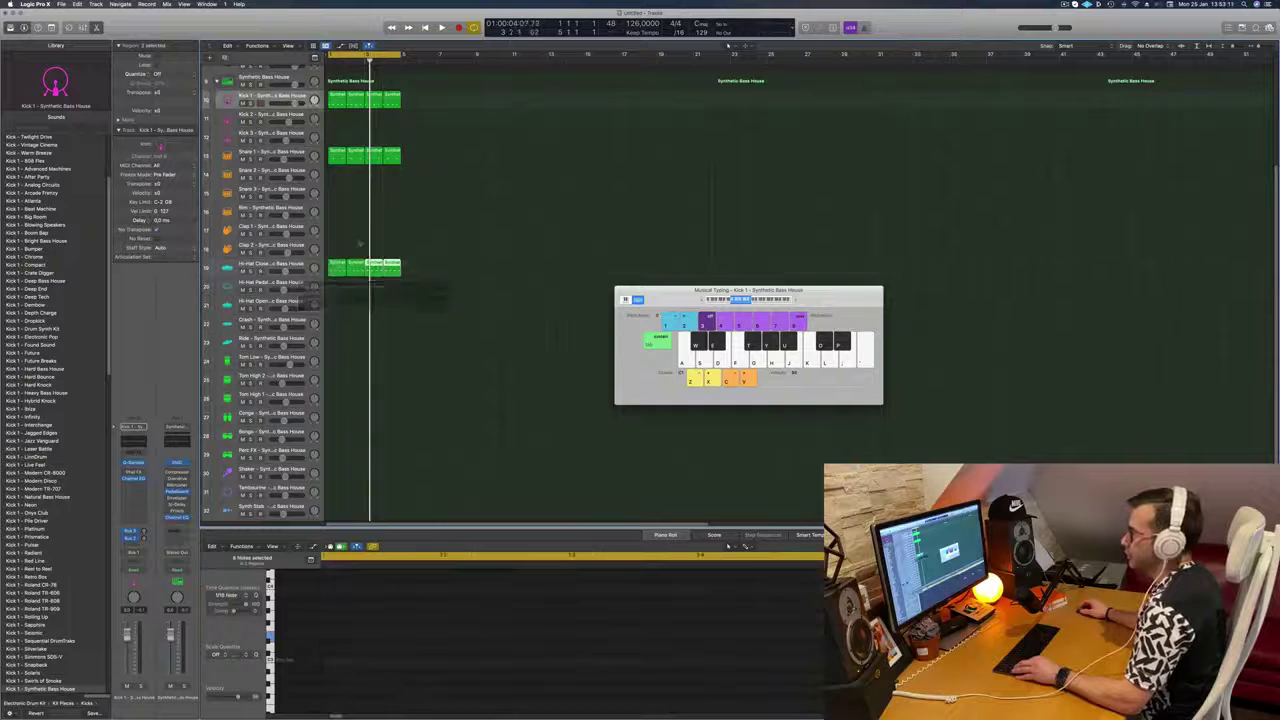
pyautogui.press('space')
pyautogui.press('space')
# Step: Copy the first Kick 1 region to the Ride track and select its notes
pyautogui.scroll(-2, 340, 260)
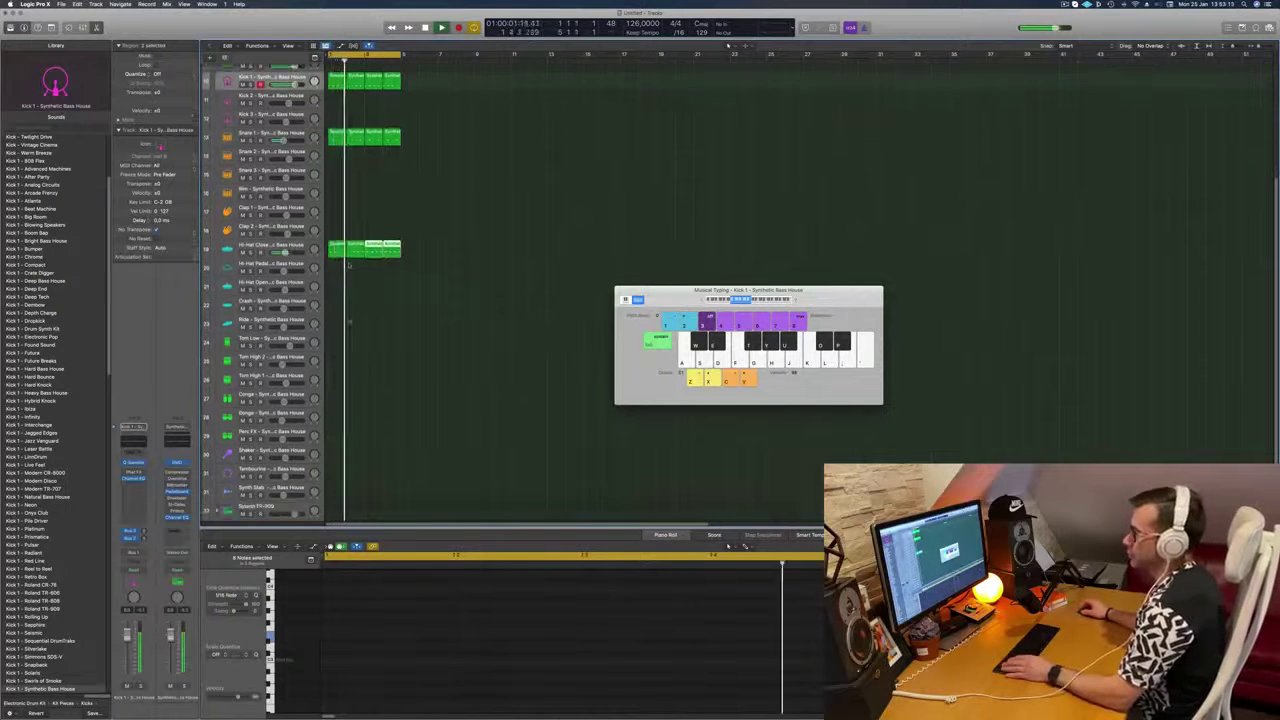
pyautogui.scroll(-1, 339, 240)
pyautogui.click(339, 212)
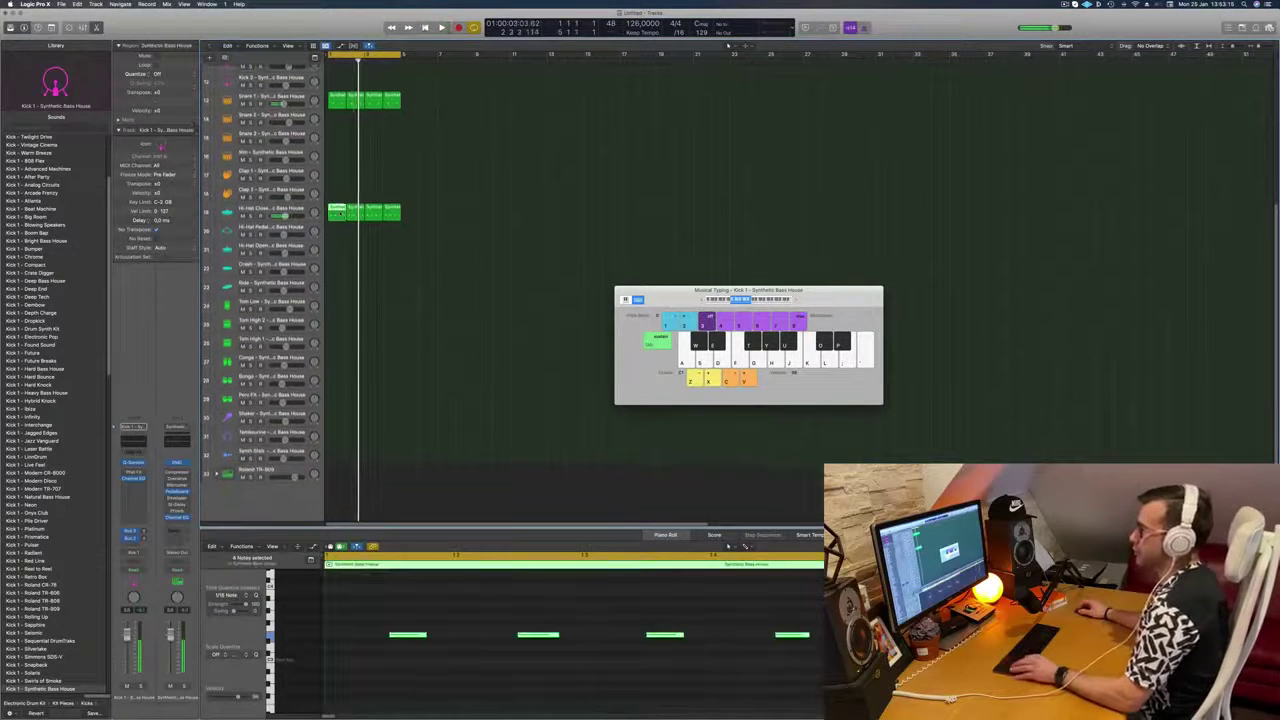
pyautogui.scroll(2, 339, 101)
pyautogui.click(339, 88)
pyautogui.moveTo(339, 88); pyautogui.dragTo(340, 313)
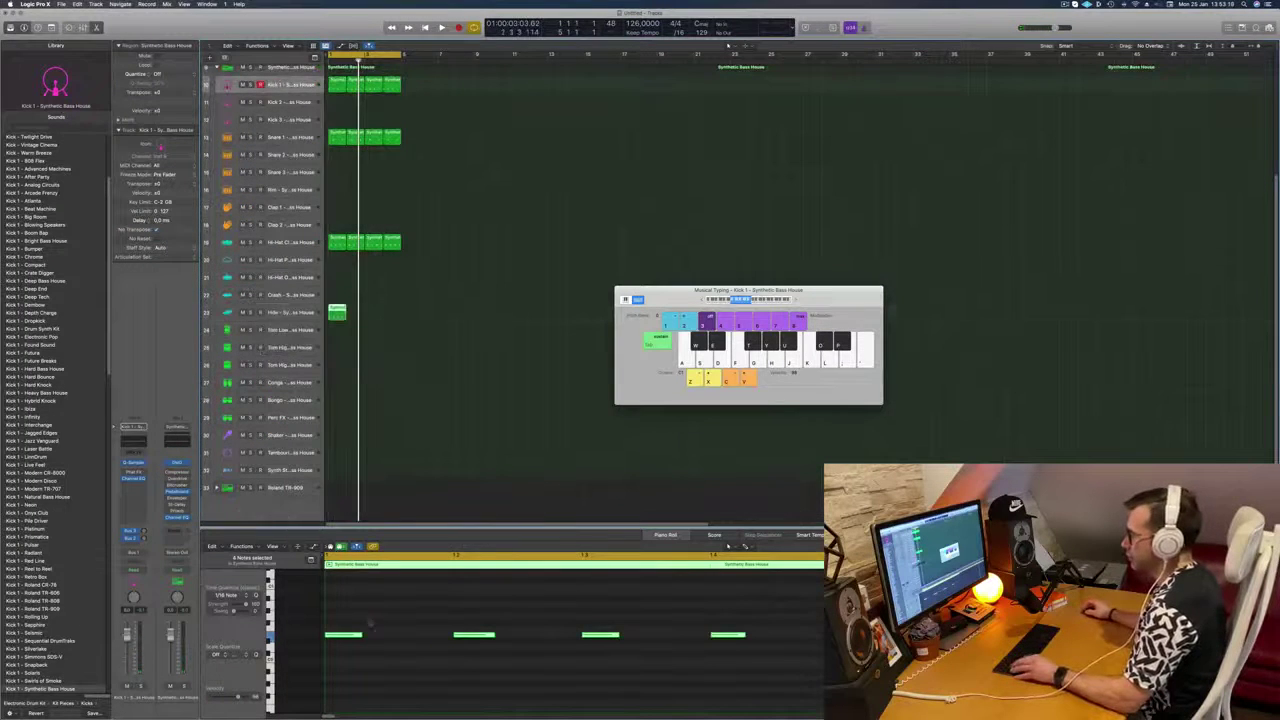
pyautogui.moveTo(344, 627); pyautogui.dragTo(797, 679)
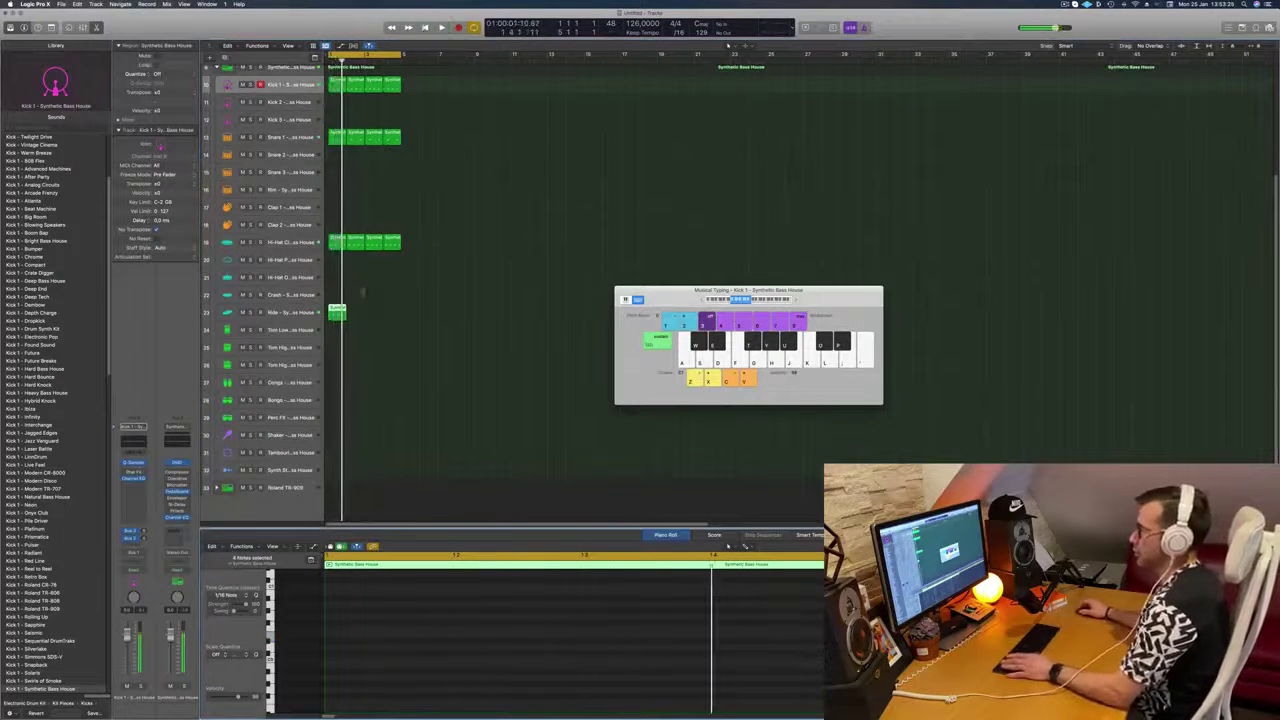
# Step: Repeat the Ride region to fill bars 1 to 4 while the loop plays
pyautogui.click(339, 309)
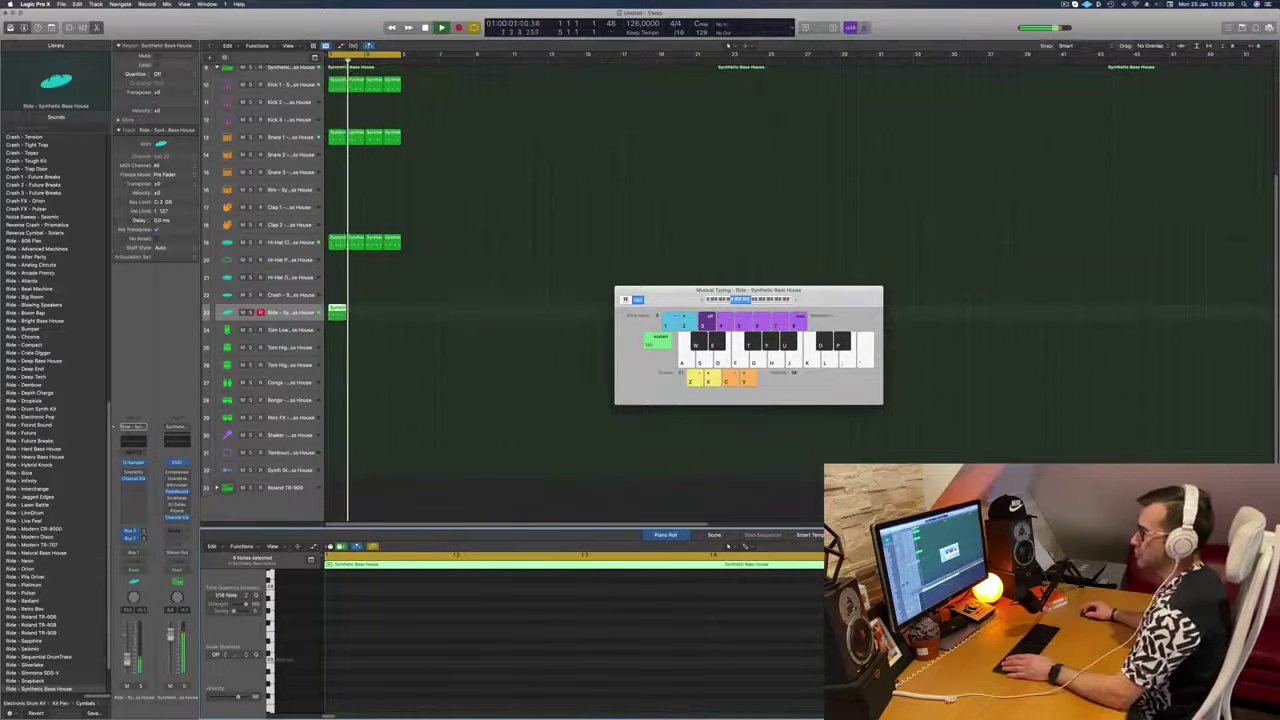
pyautogui.moveTo(337, 314); pyautogui.dragTo(373, 313)
pyautogui.scroll(-2, 371, 353)
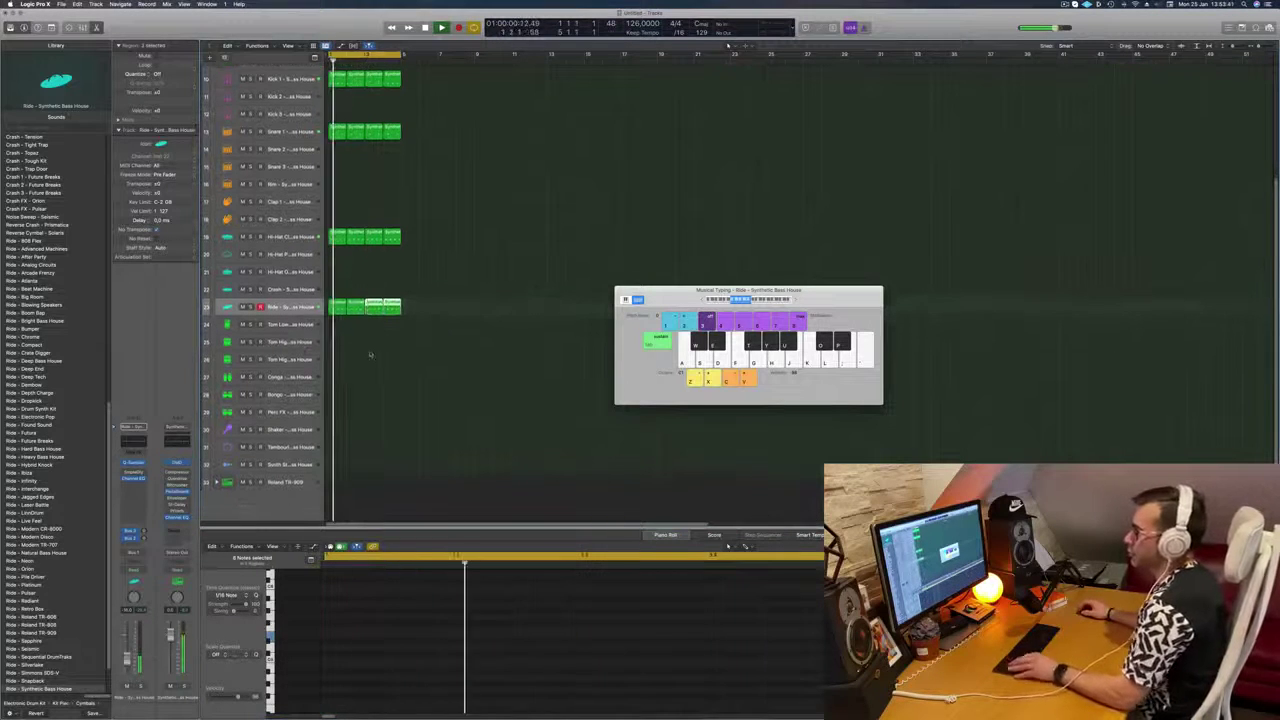
pyautogui.scroll(-2, 391, 338)
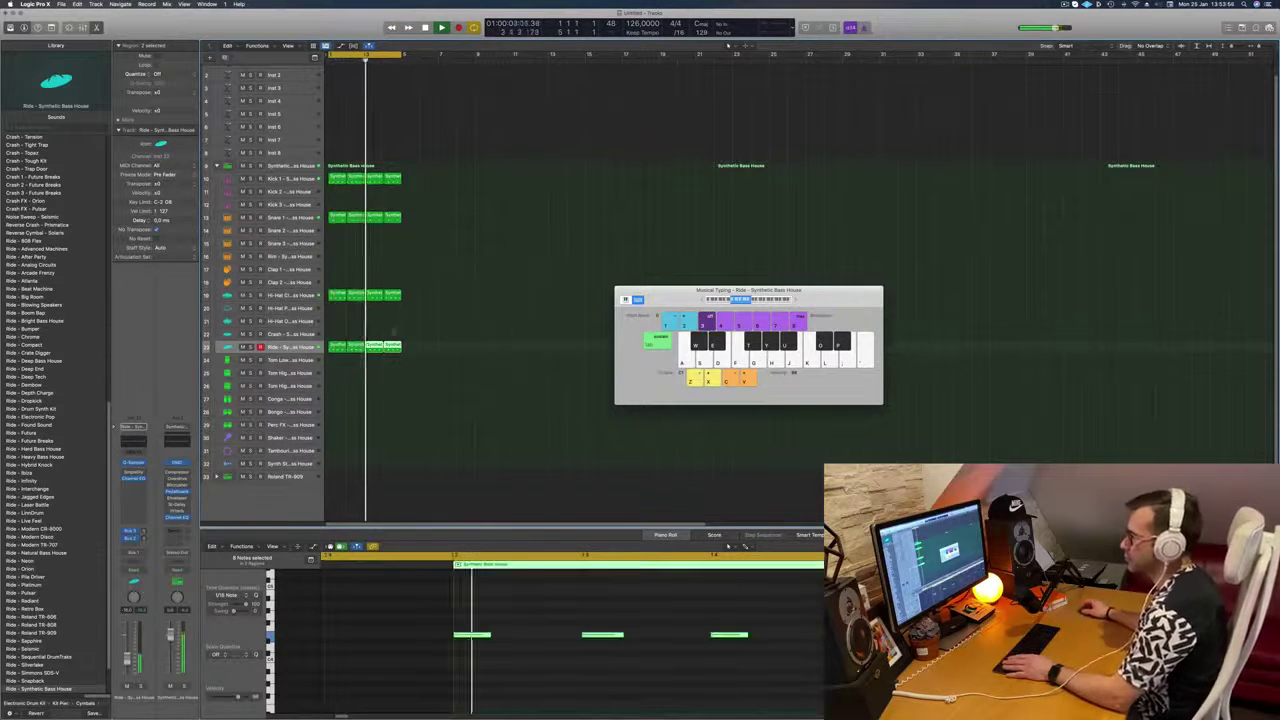
# Step: Copy the notes of all four Ride regions half a beat later to form an eighth-note pattern, and play from the start
pyautogui.moveTo(331, 360); pyautogui.dragTo(329, 359)
pyautogui.click(371, 644)
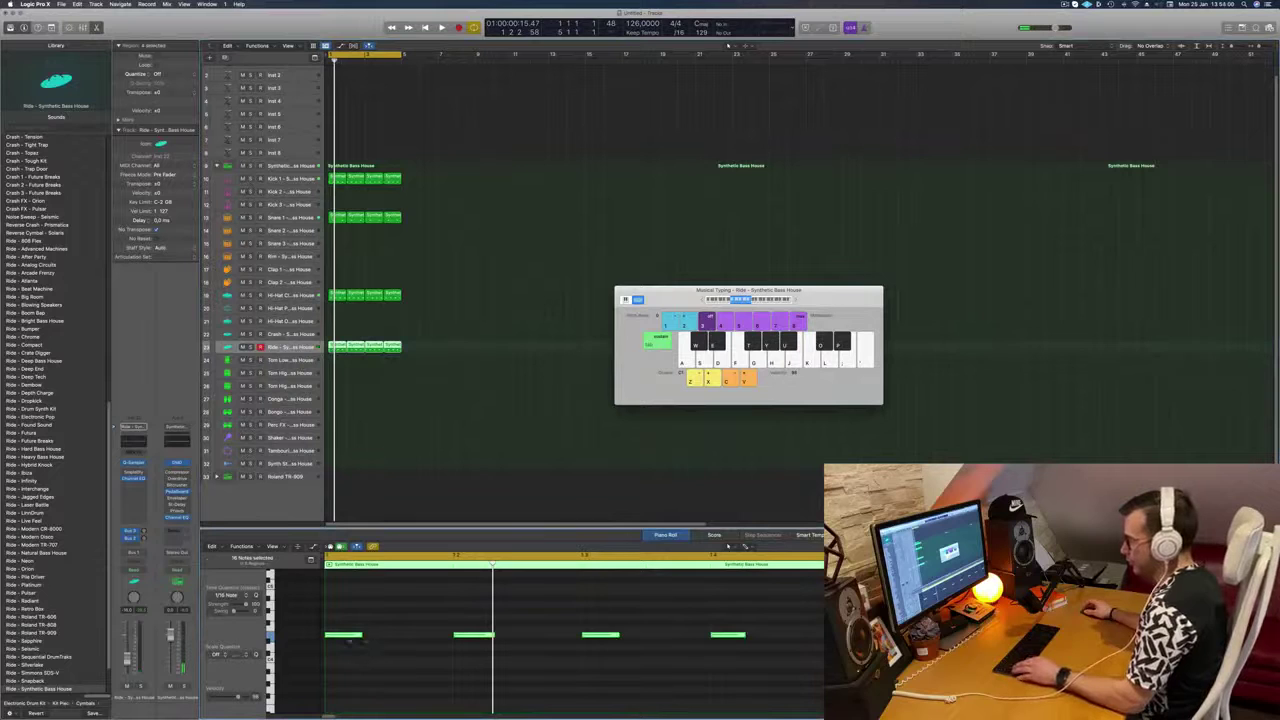
pyautogui.moveTo(349, 637); pyautogui.dragTo(414, 640)
pyautogui.press('space')
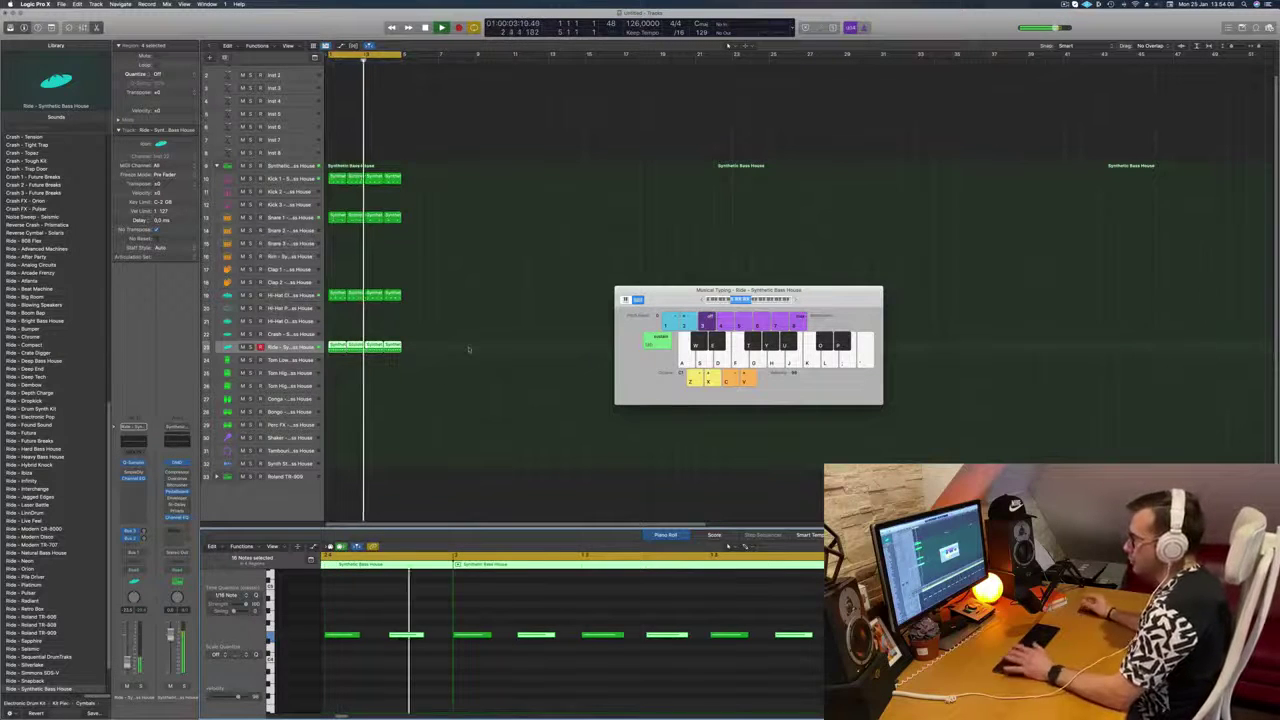
pyautogui.press('Return')
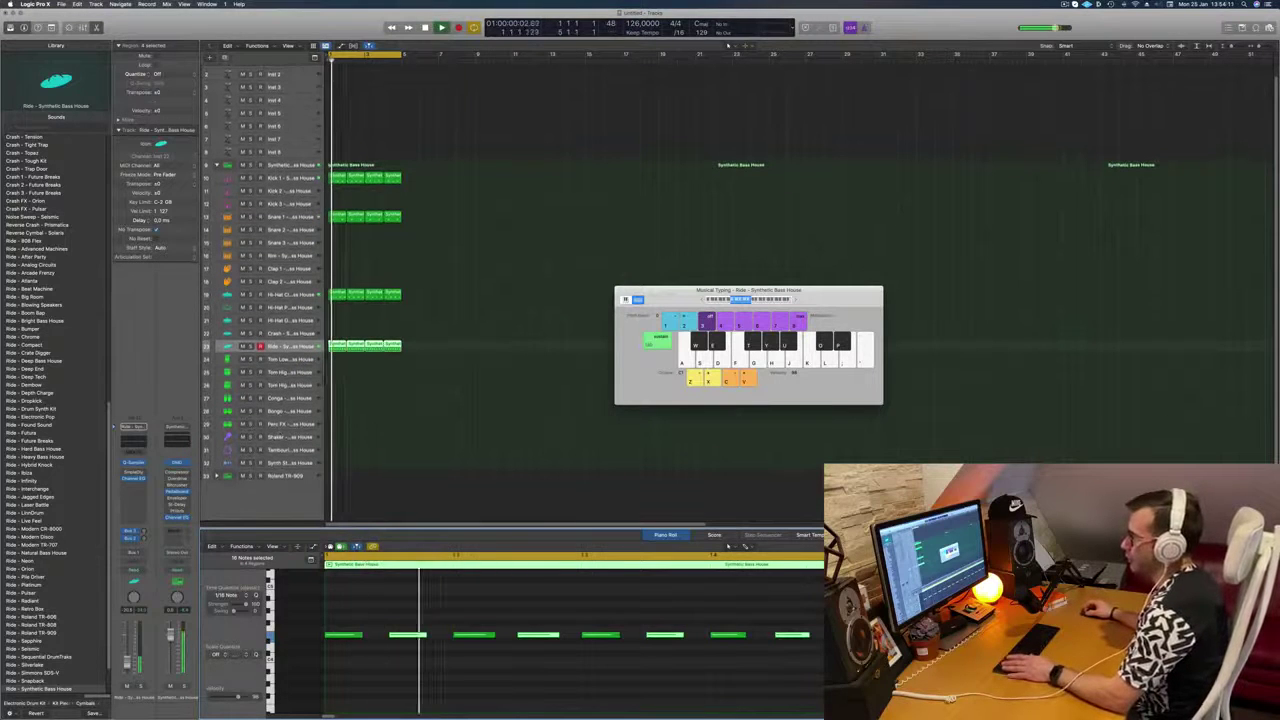
# Step: Expand the Roland TR-909 kit and copy a first-bar cymbal region with off-beat notes onto its Rim track
pyautogui.click(217, 477)
pyautogui.scroll(-10, 433, 421)
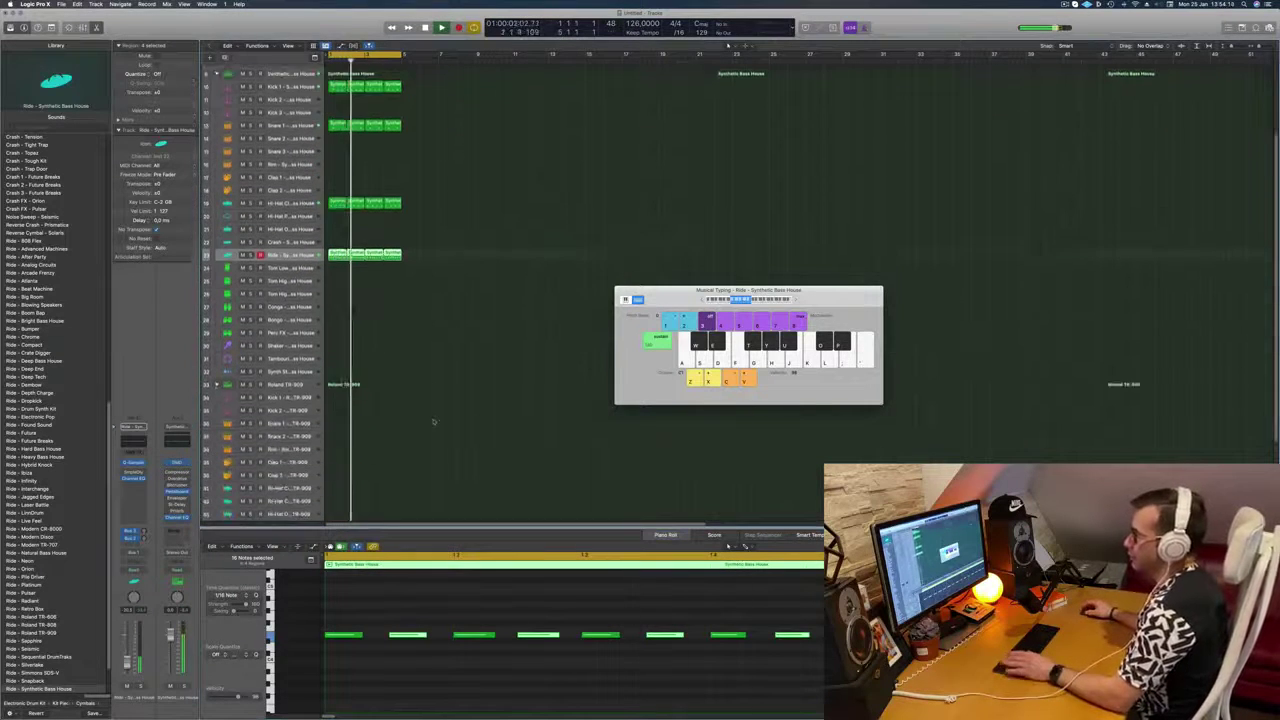
pyautogui.scroll(-1, 433, 421)
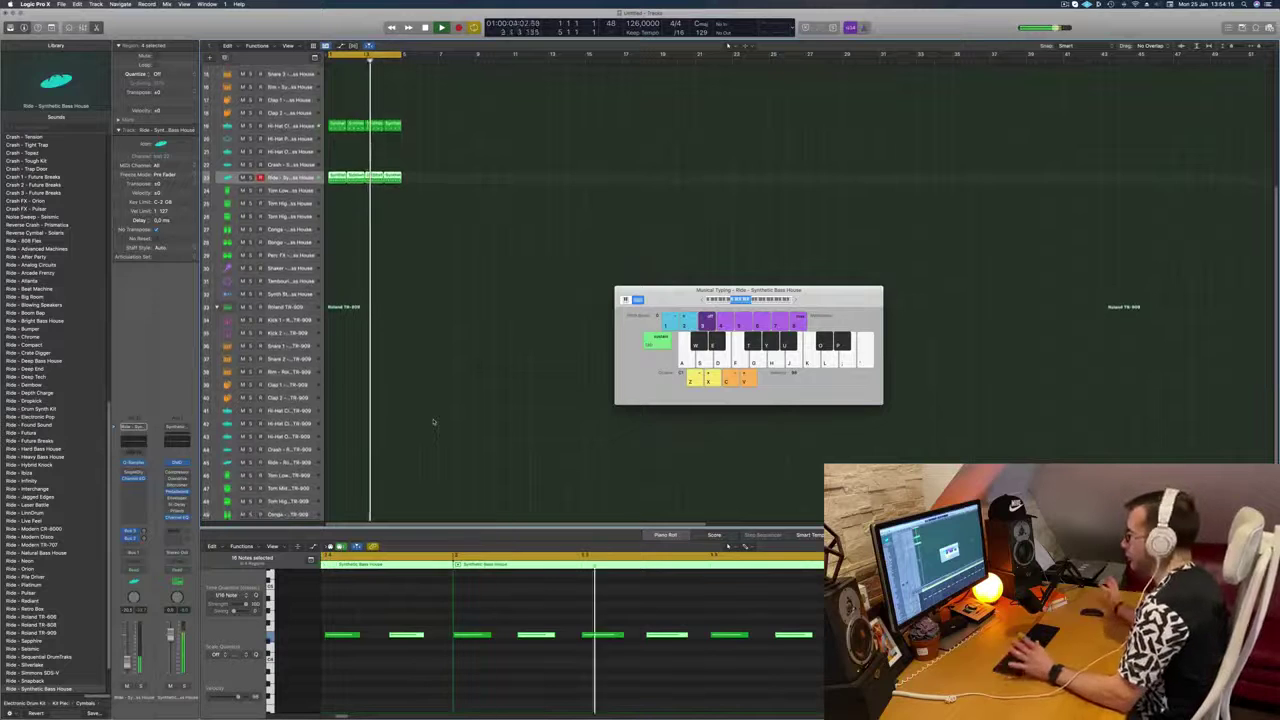
pyautogui.scroll(-2, 433, 421)
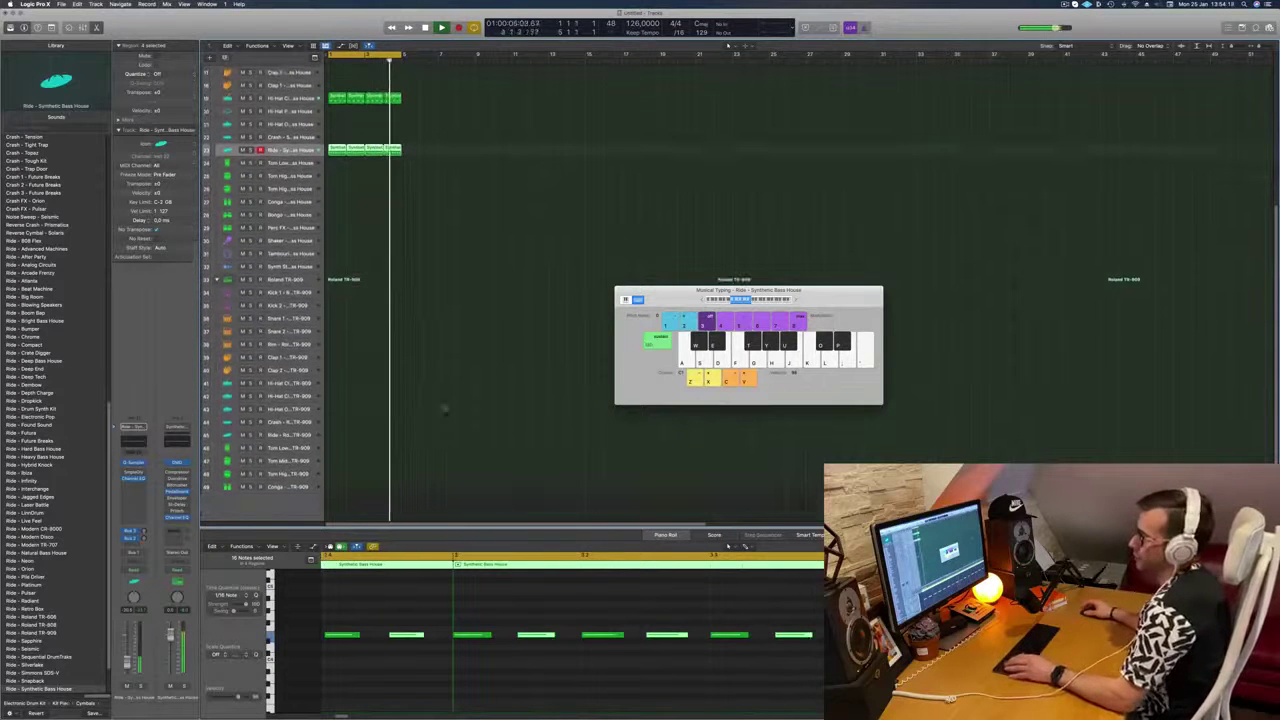
pyautogui.scroll(4, 467, 322)
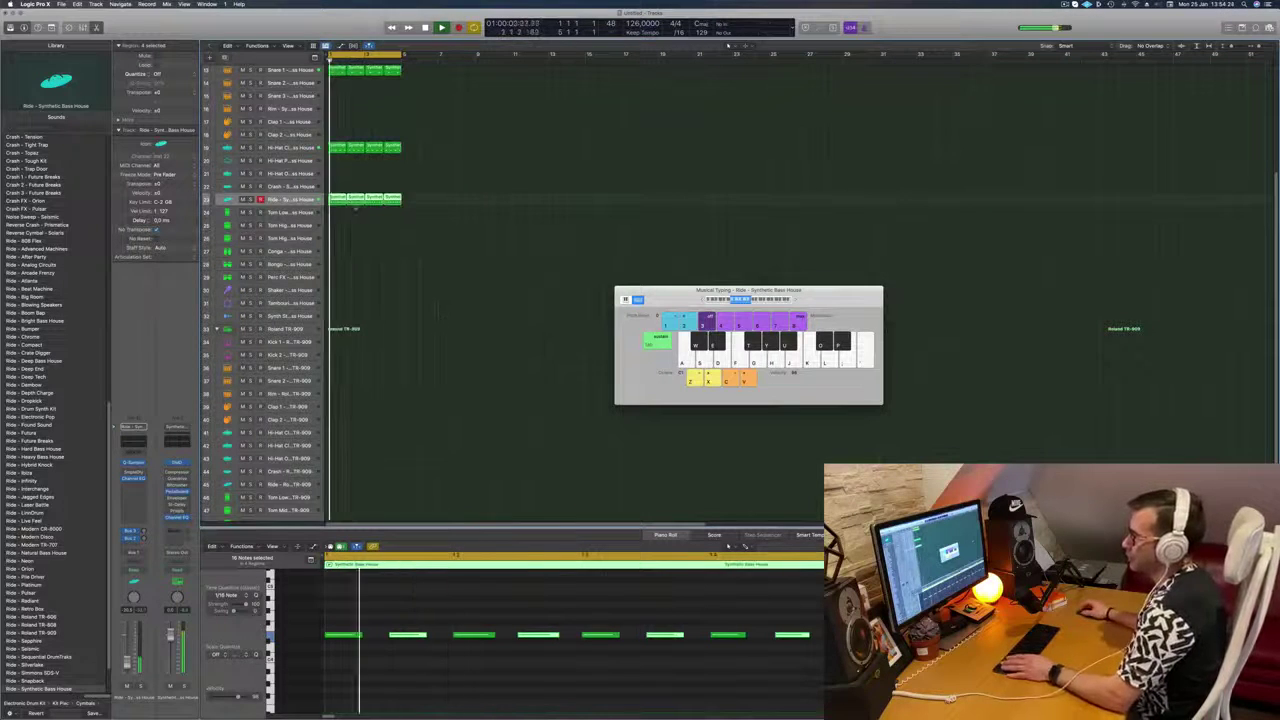
pyautogui.moveTo(338, 198); pyautogui.dragTo(341, 405)
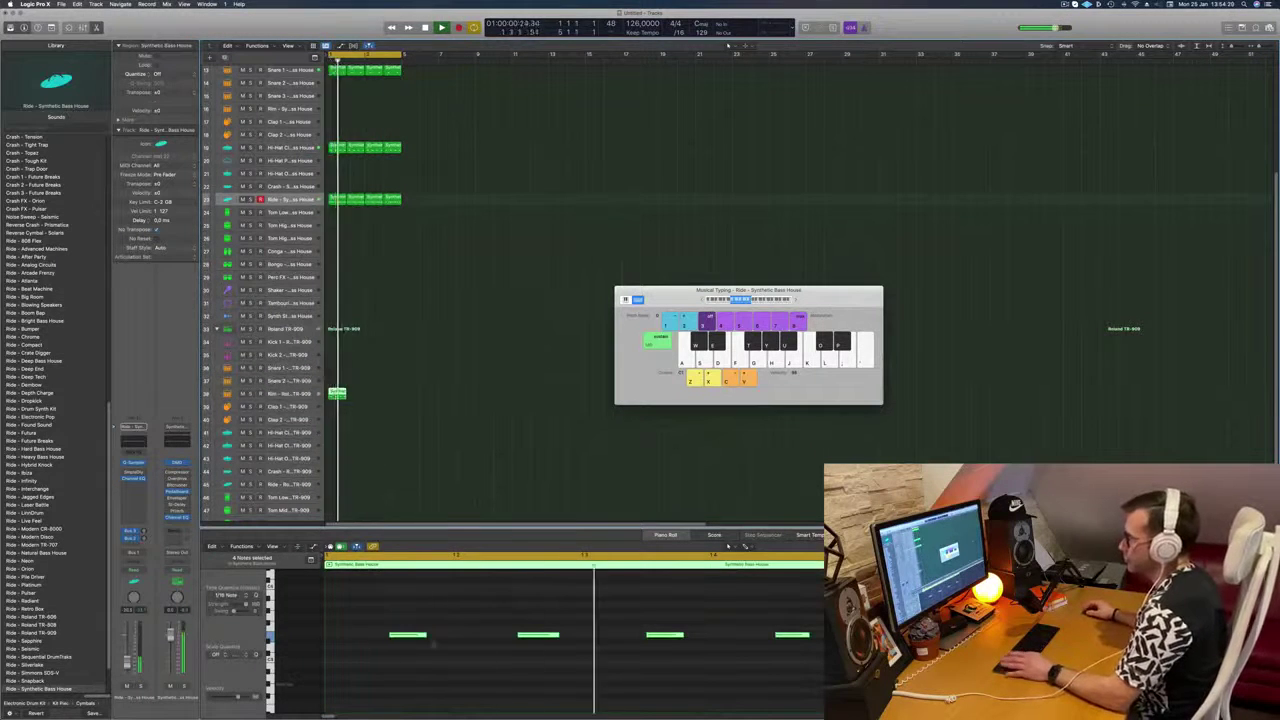
# Step: Delete the first three rim notes and copy the remaining one to the last sixteenth of beat 1
pyautogui.moveTo(384, 612); pyautogui.dragTo(676, 652)
pyautogui.press('Delete')
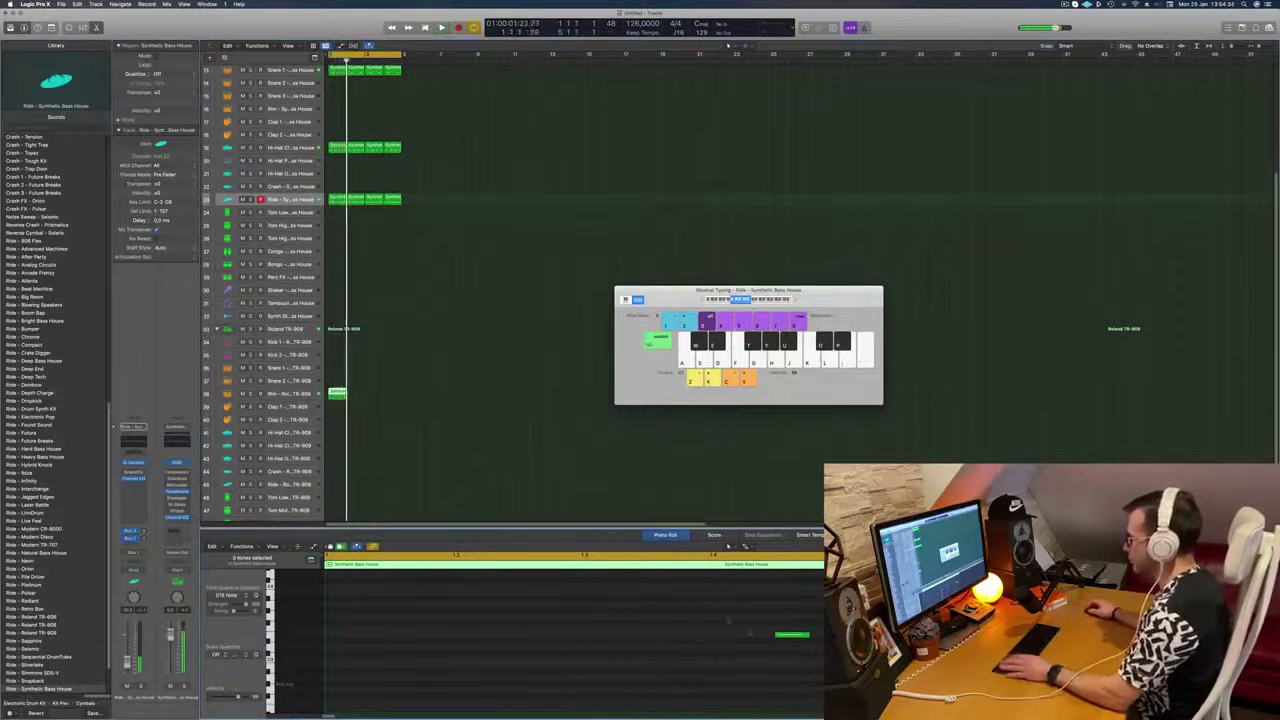
pyautogui.moveTo(785, 634); pyautogui.dragTo(446, 637)
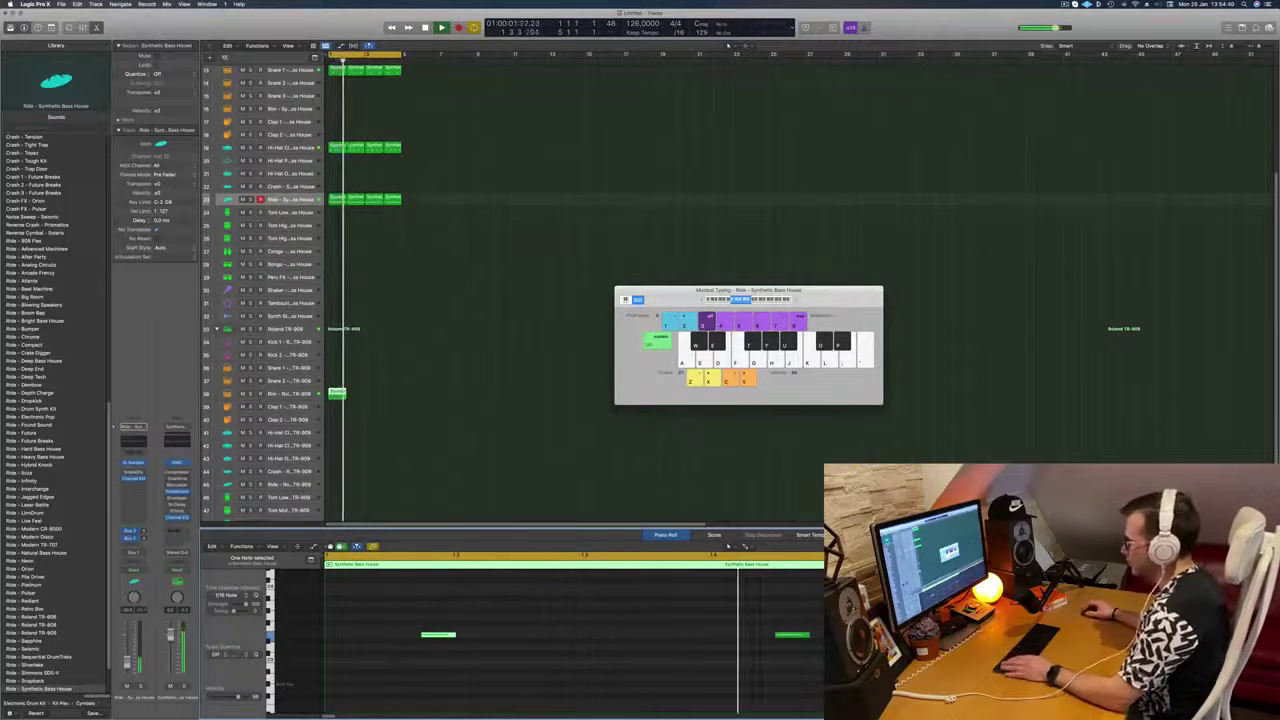
# Step: Repeat the TR-909 Rim region to fill bars 1 to 4 and listen to the loop
pyautogui.moveTo(338, 393); pyautogui.dragTo(376, 395)
pyautogui.keyDown('shift'); pyautogui.click(338, 393); pyautogui.keyUp('shift')
pyautogui.scroll(-1, 349, 427)
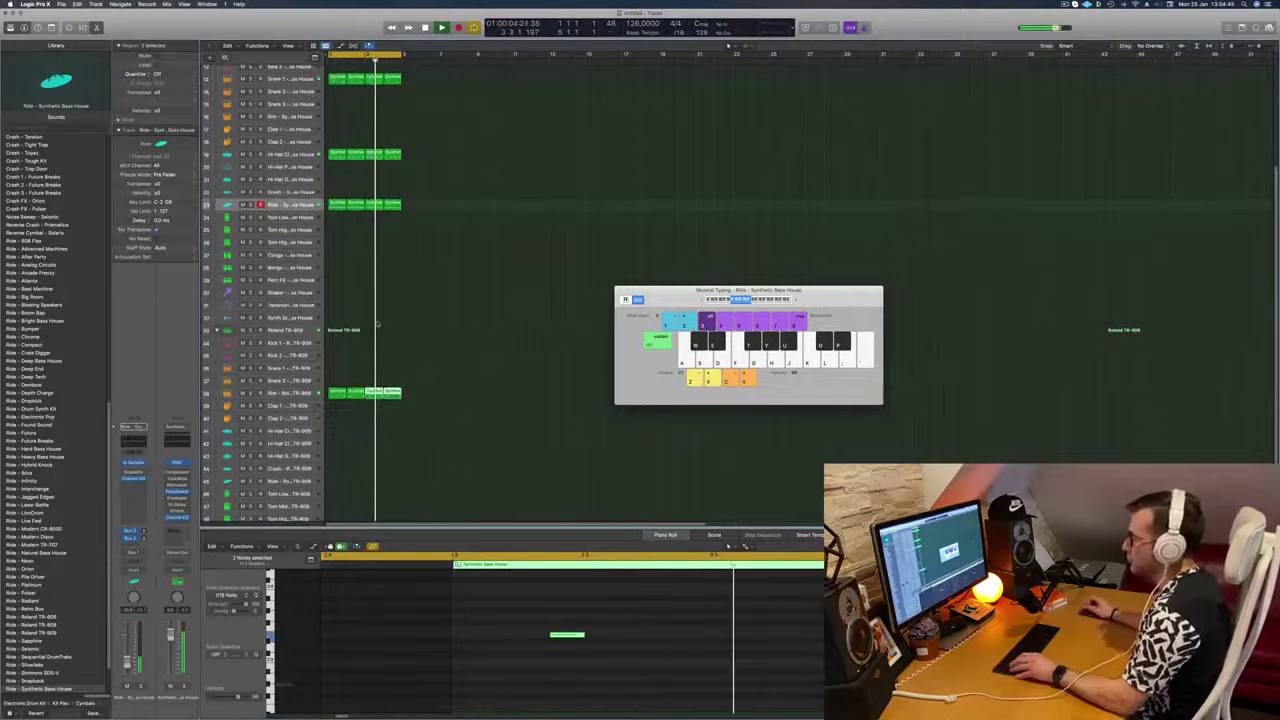
pyautogui.scroll(-1, 354, 338)
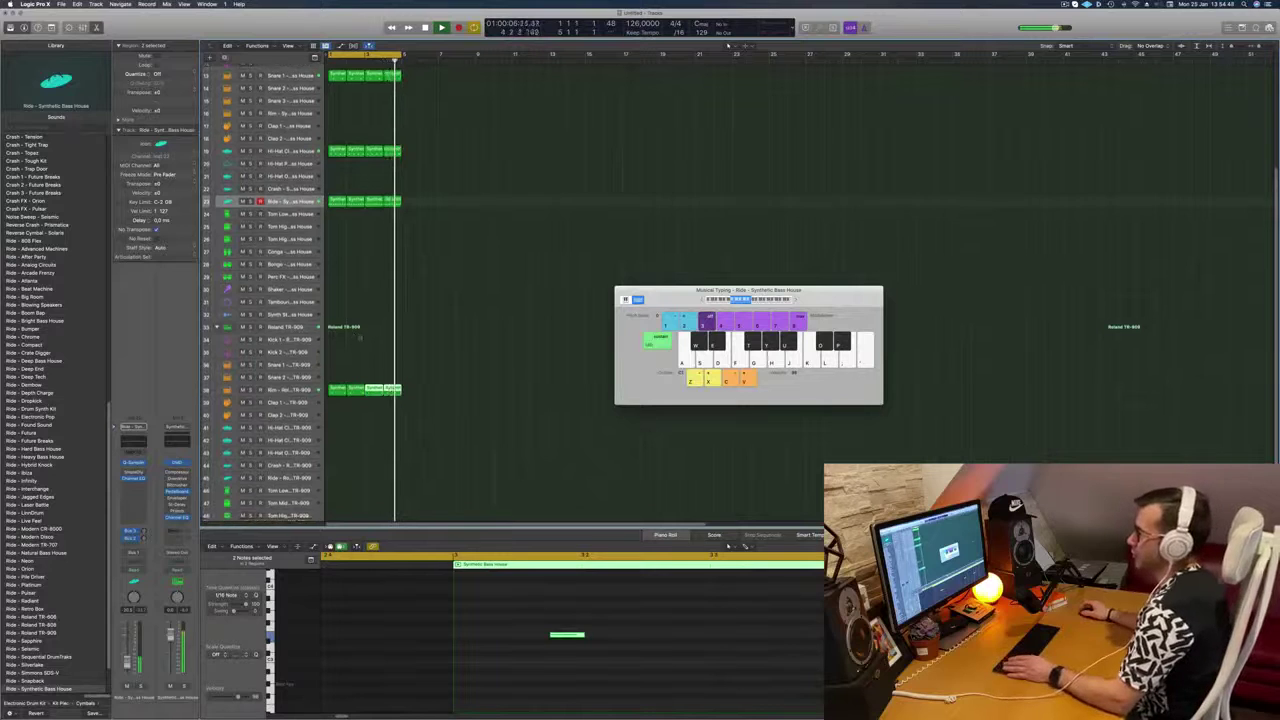
# Step: Copy the first Kick 1 region to the Clap 1 track of the Synthetic Bass House kit
pyautogui.scroll(5, 382, 261)
pyautogui.scroll(3, 428, 243)
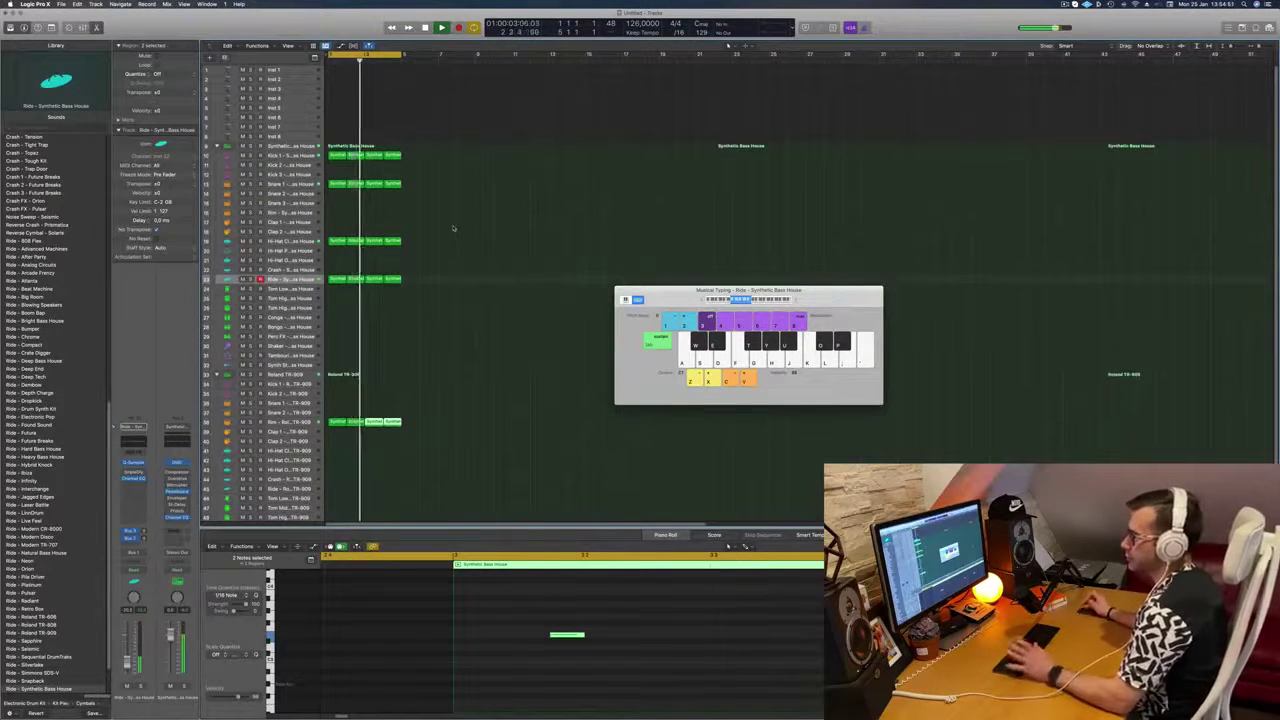
pyautogui.click(407, 222)
pyautogui.click(337, 156)
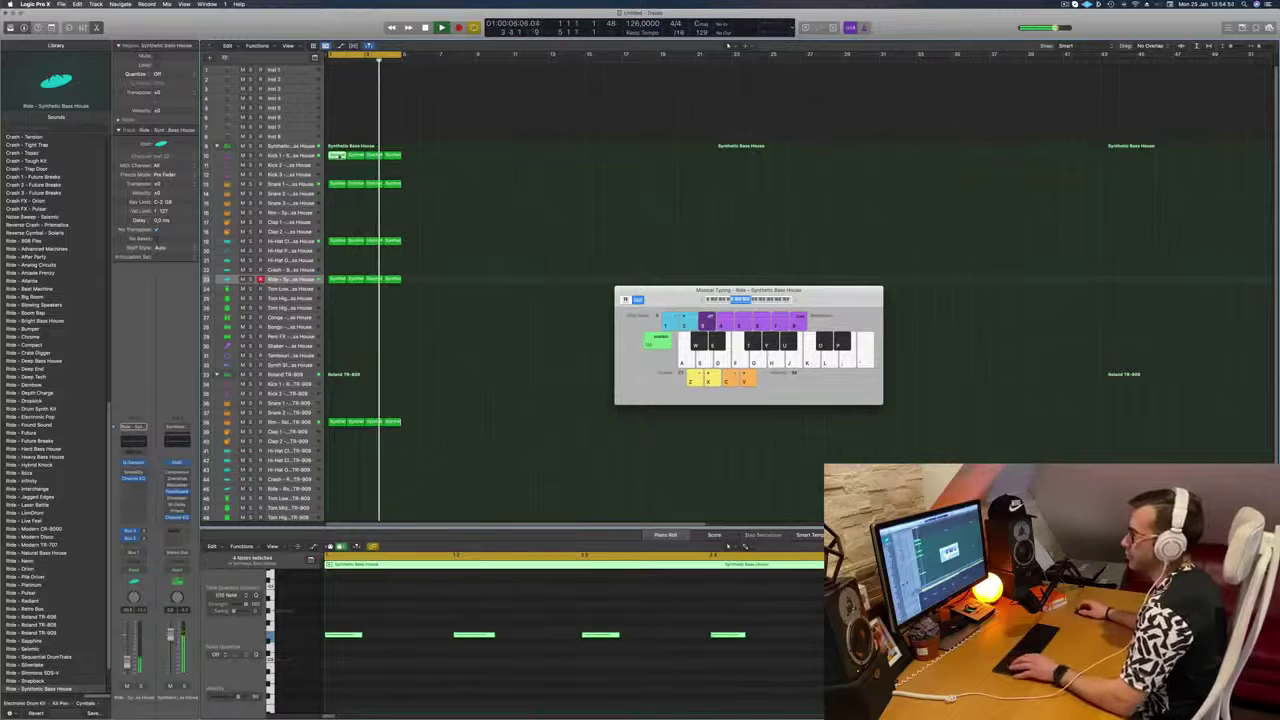
pyautogui.moveTo(337, 156); pyautogui.dragTo(338, 222)
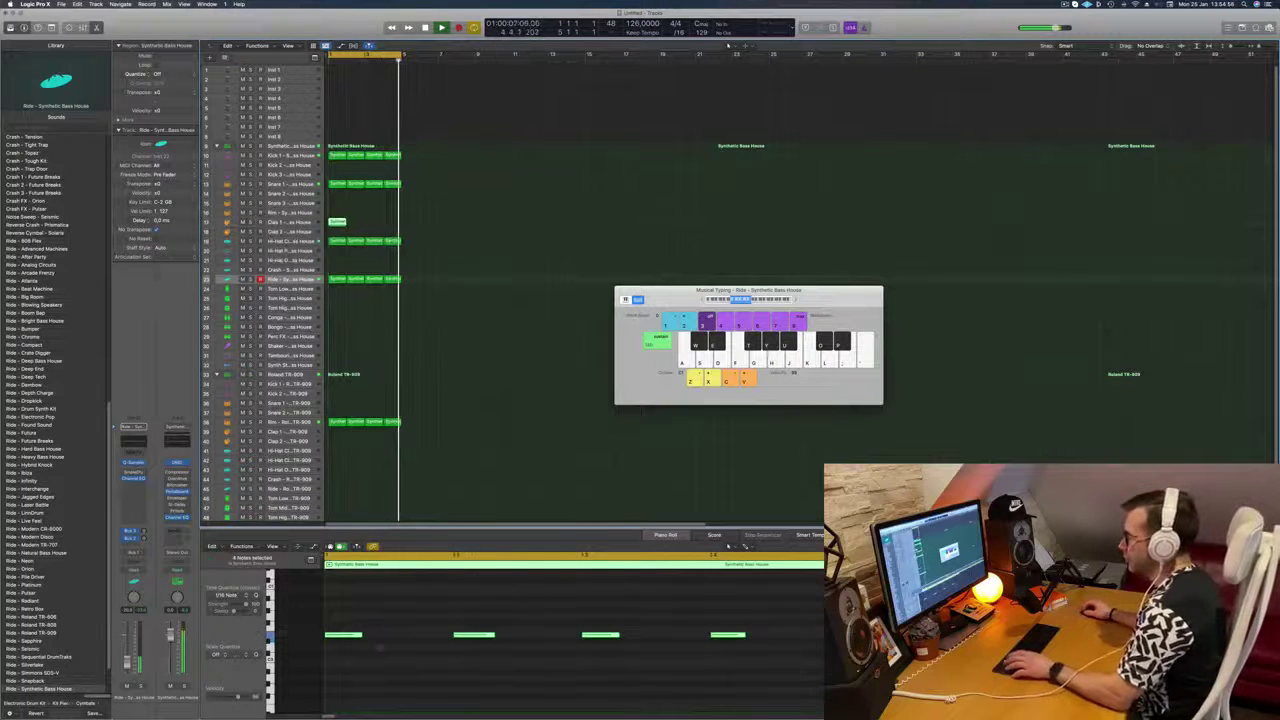
# Step: Delete all Clap 1 notes except the one on beat 3, and repeat the region to fill bars 1 to 4
pyautogui.moveTo(348, 606); pyautogui.dragTo(547, 657)
pyautogui.press('Delete')
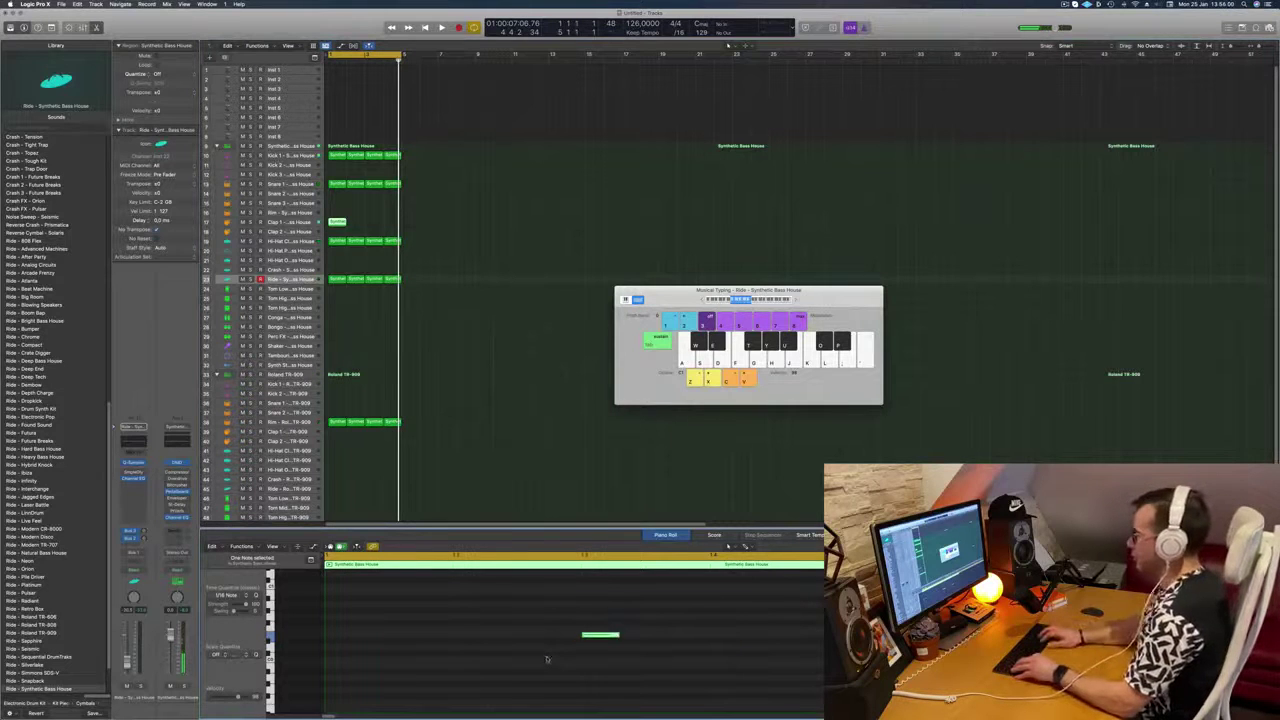
pyautogui.press('space')
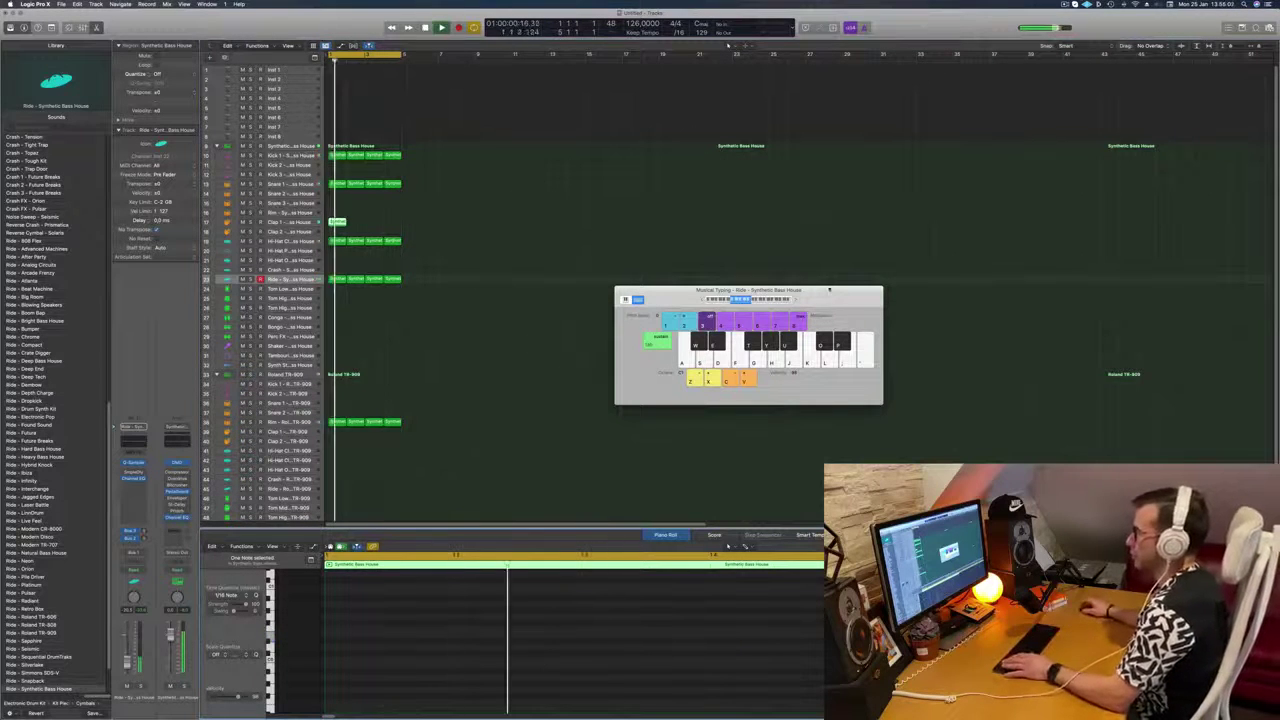
pyautogui.moveTo(339, 222); pyautogui.dragTo(375, 230)
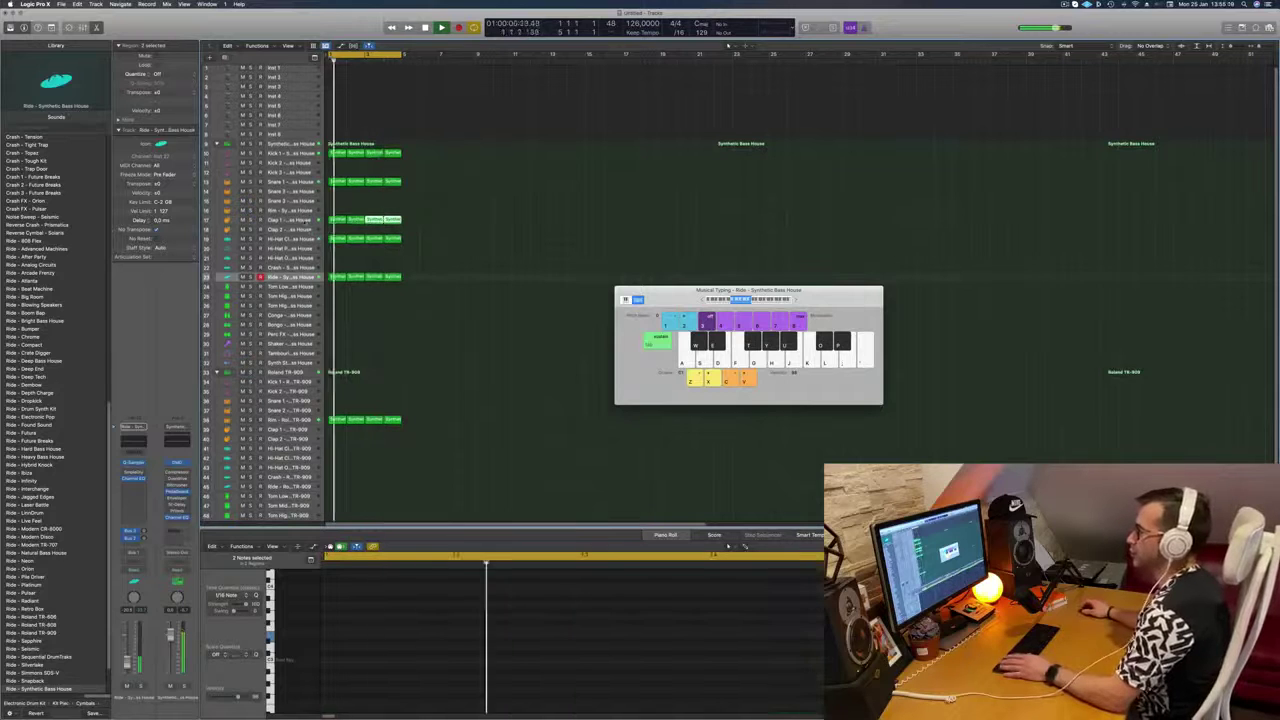
pyautogui.click(288, 220)
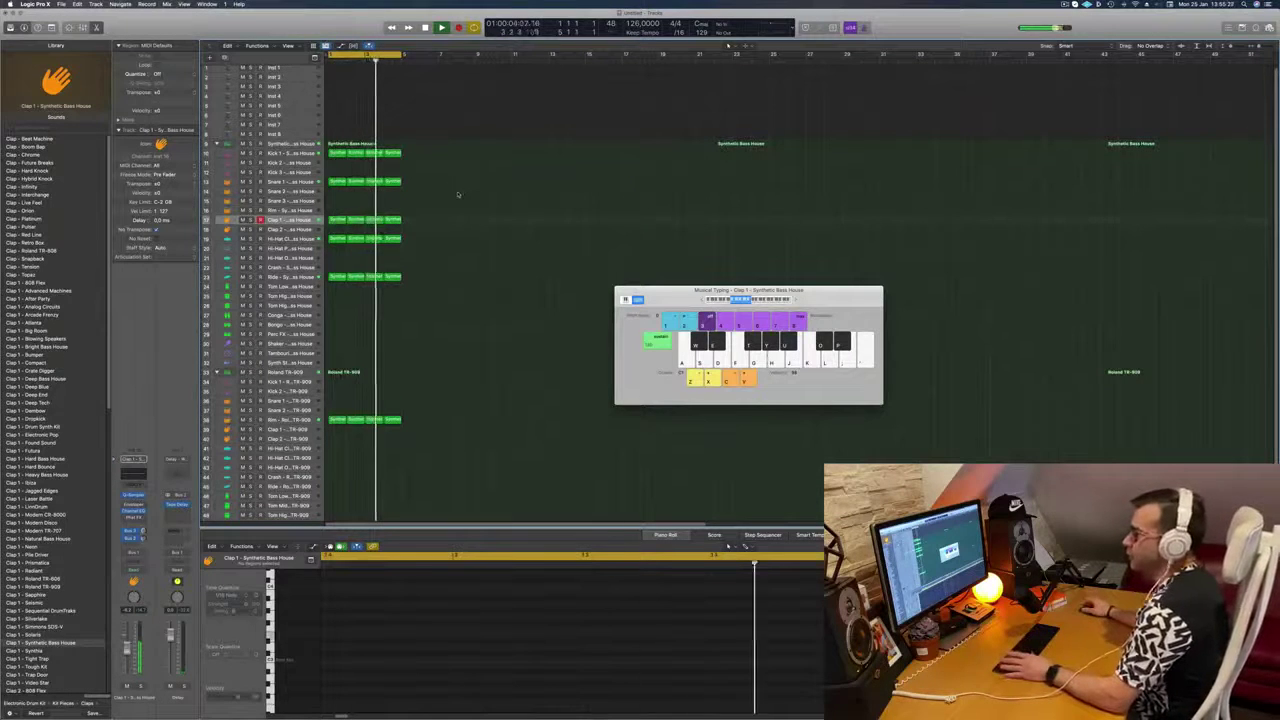
# Step: Copy the first Ride region to the Tom High 1 track, keeping only the notes on beat 3, beat 4 and the last eighth
pyautogui.scroll(-2, 462, 197)
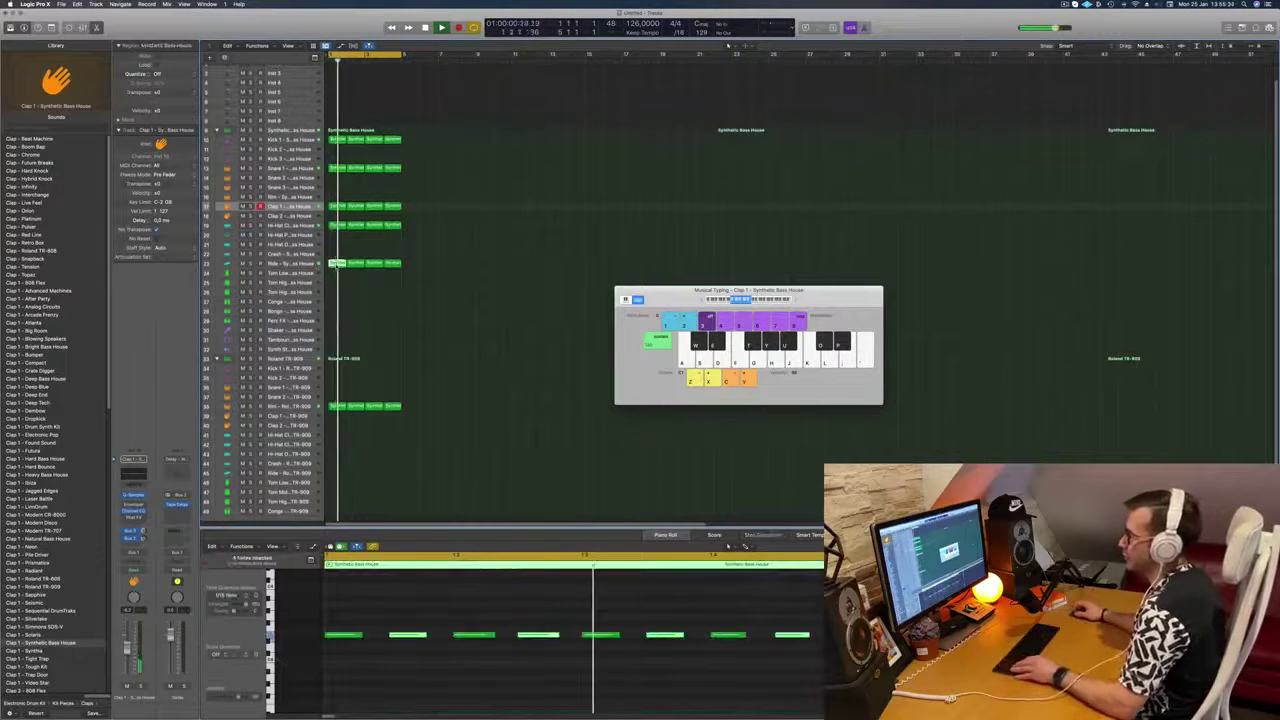
pyautogui.moveTo(337, 263); pyautogui.dragTo(337, 297)
pyautogui.moveTo(345, 615); pyautogui.dragTo(560, 655)
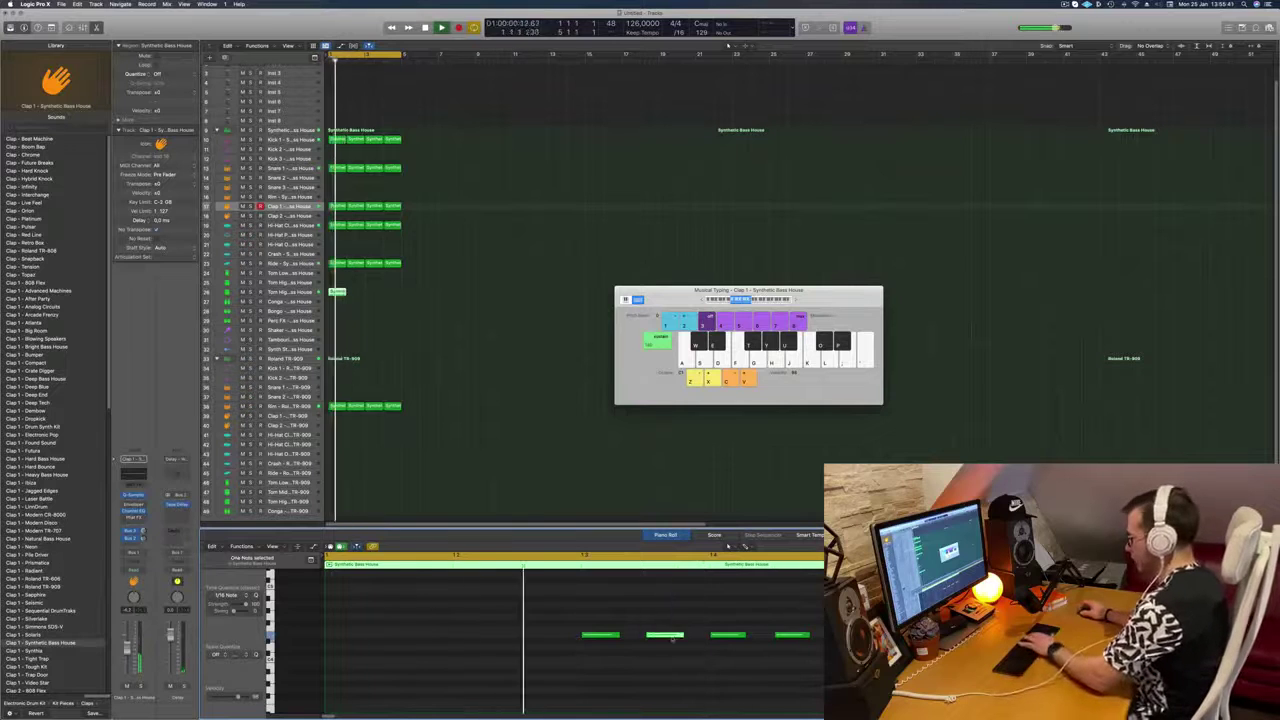
pyautogui.moveTo(549, 602); pyautogui.dragTo(830, 655)
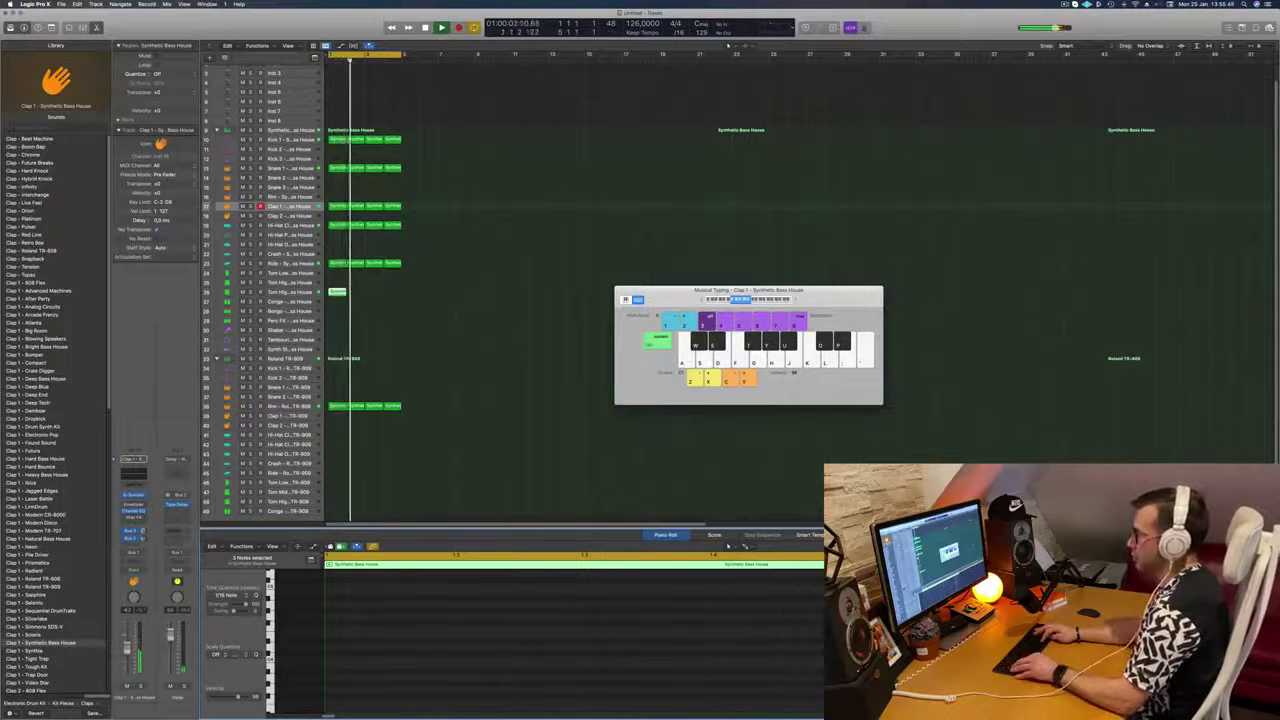
# Step: Repeat the Tom High 1 region to fill bars 1 to 4 and listen to the loop
pyautogui.press('space')
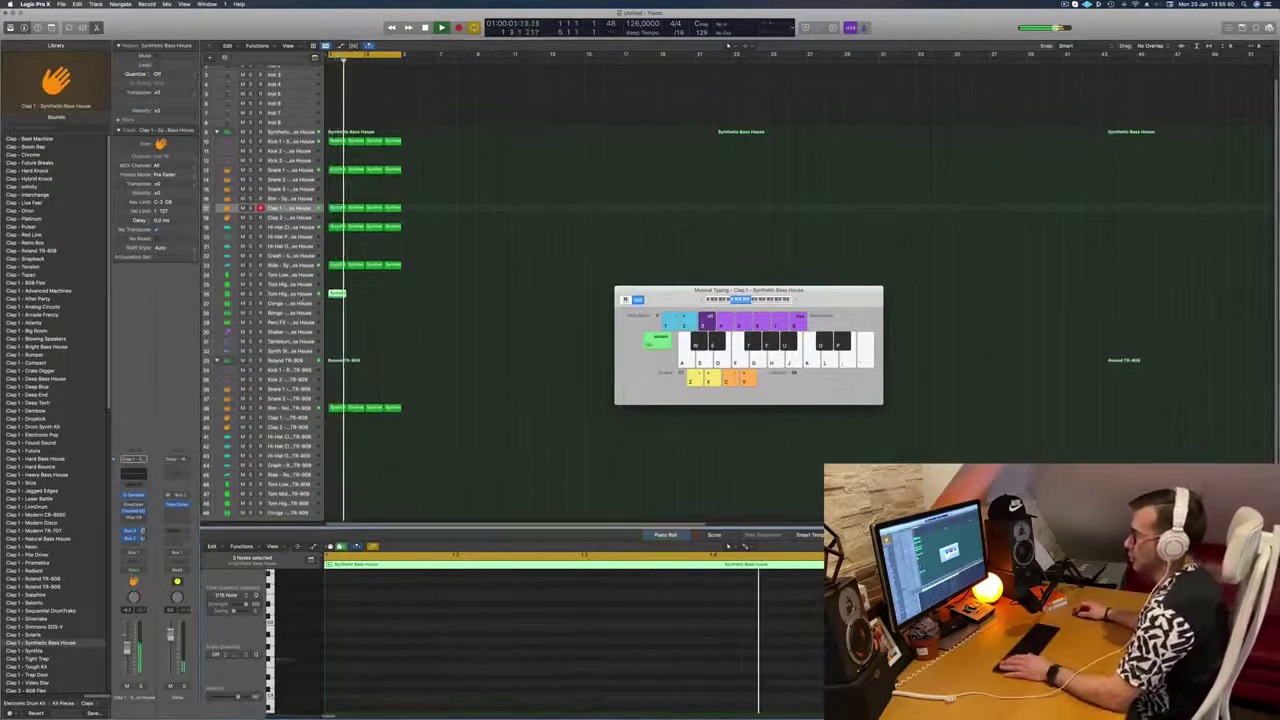
pyautogui.click(304, 296)
pyautogui.press('space')
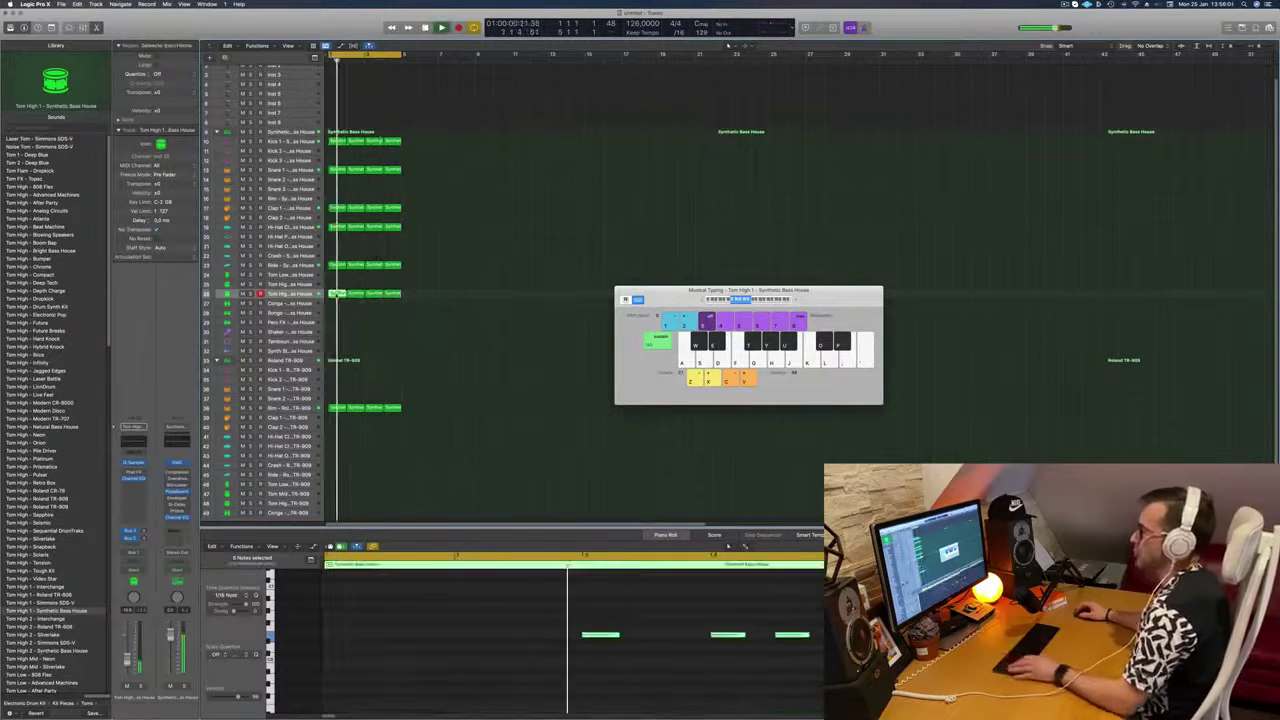
# Step: Copy the first Tom High 1 region to Tom High 2 with its notes two beats earlier, and repeat it through bar 4
pyautogui.moveTo(337, 295); pyautogui.dragTo(336, 286)
pyautogui.press('space')
pyautogui.moveTo(579, 593); pyautogui.dragTo(825, 659)
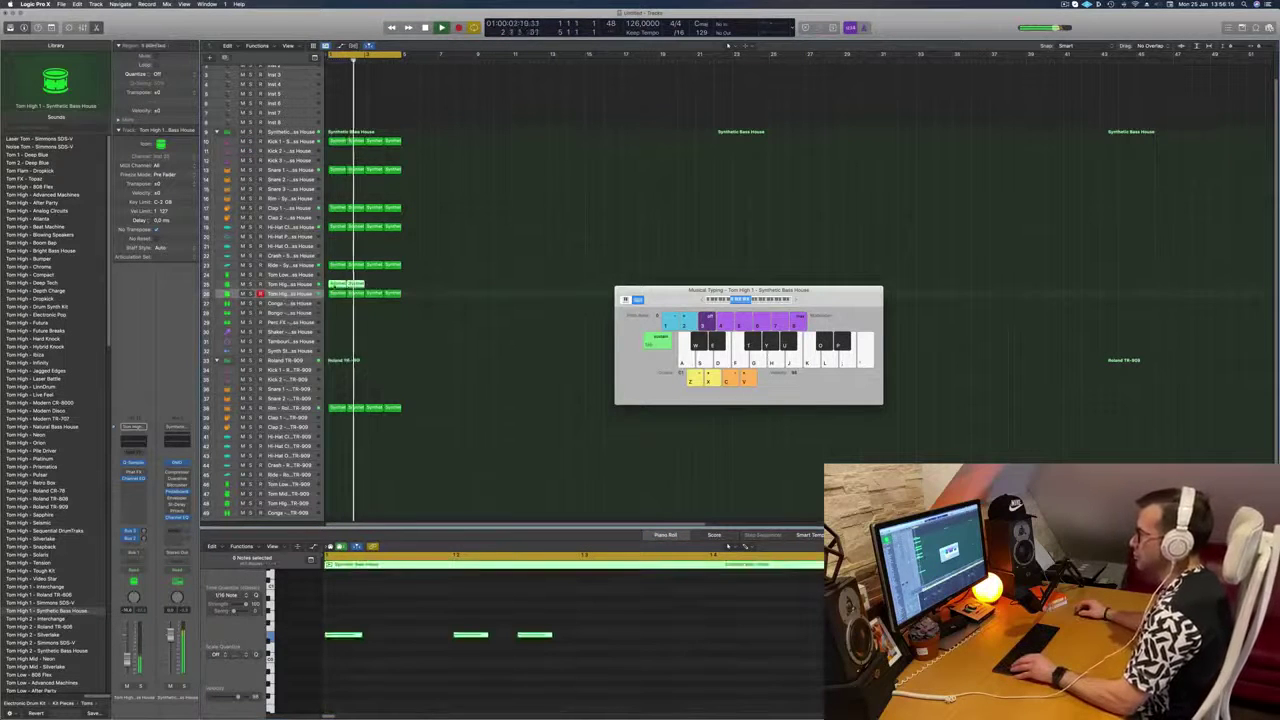
pyautogui.moveTo(347, 291); pyautogui.dragTo(390, 304)
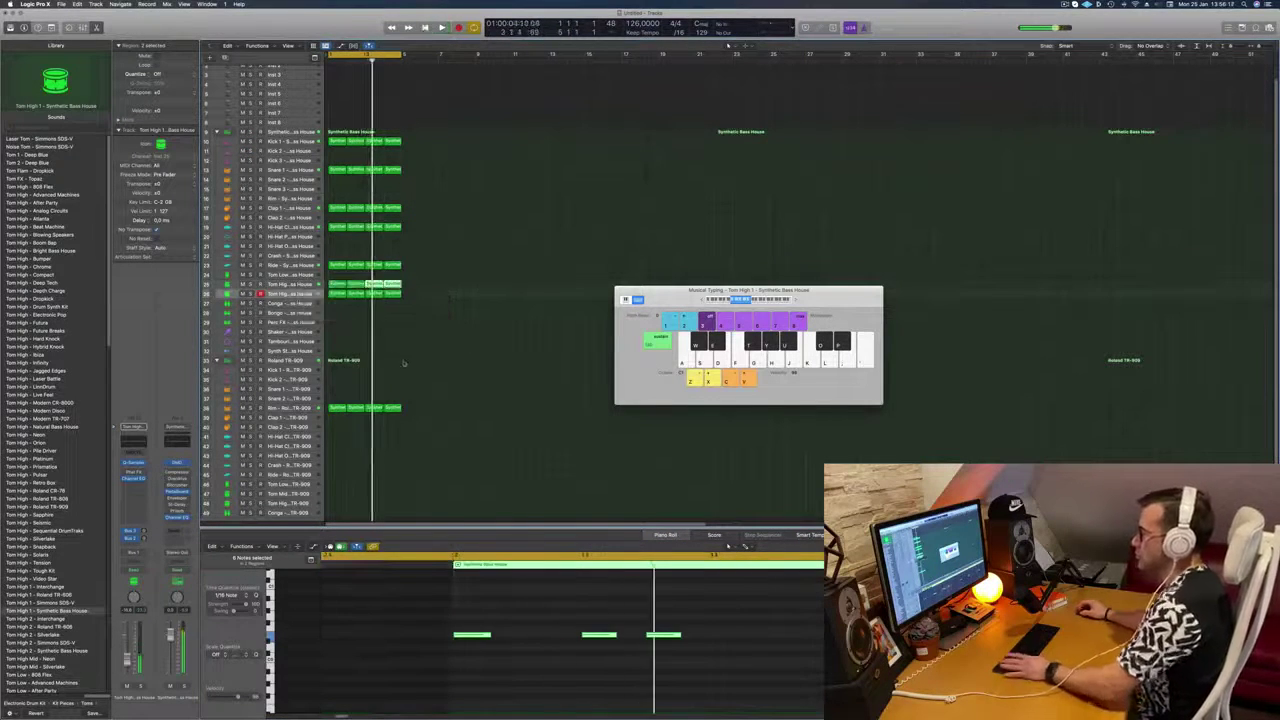
# Step: Copy the first Tom High 2 region to bar 1 of the Inst 1 track
pyautogui.scroll(2, 506, 123)
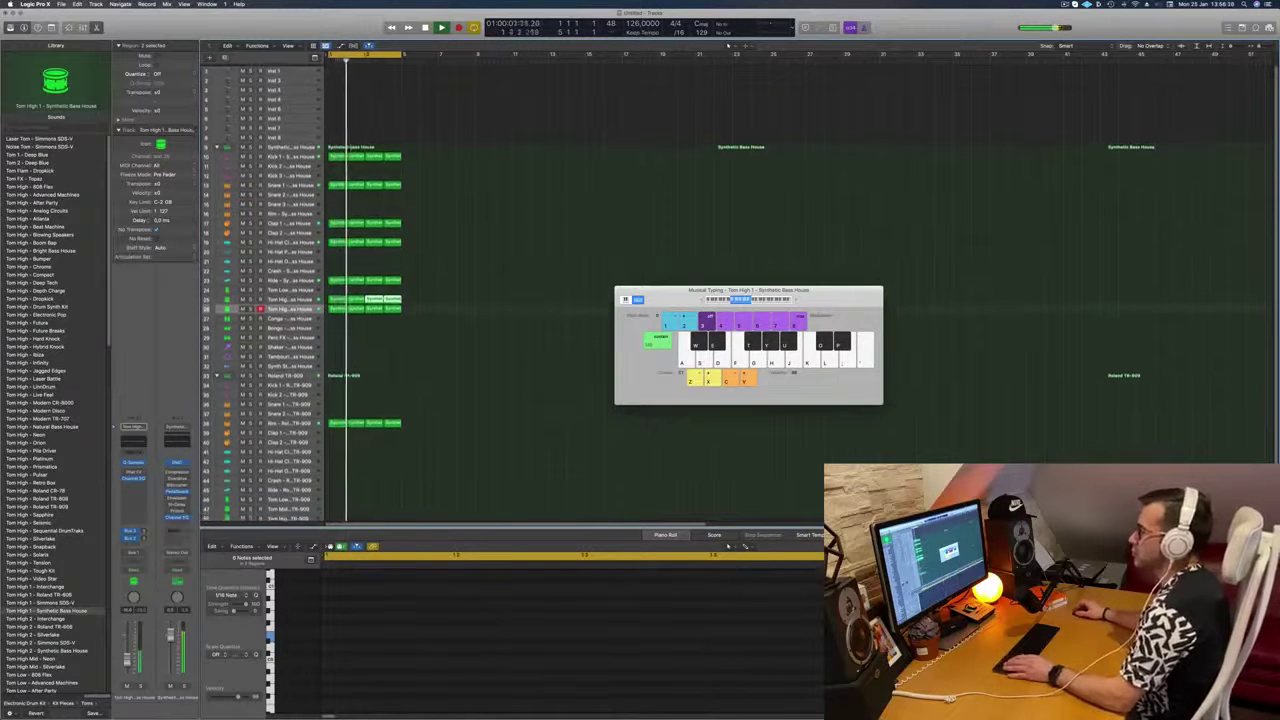
pyautogui.click(302, 71)
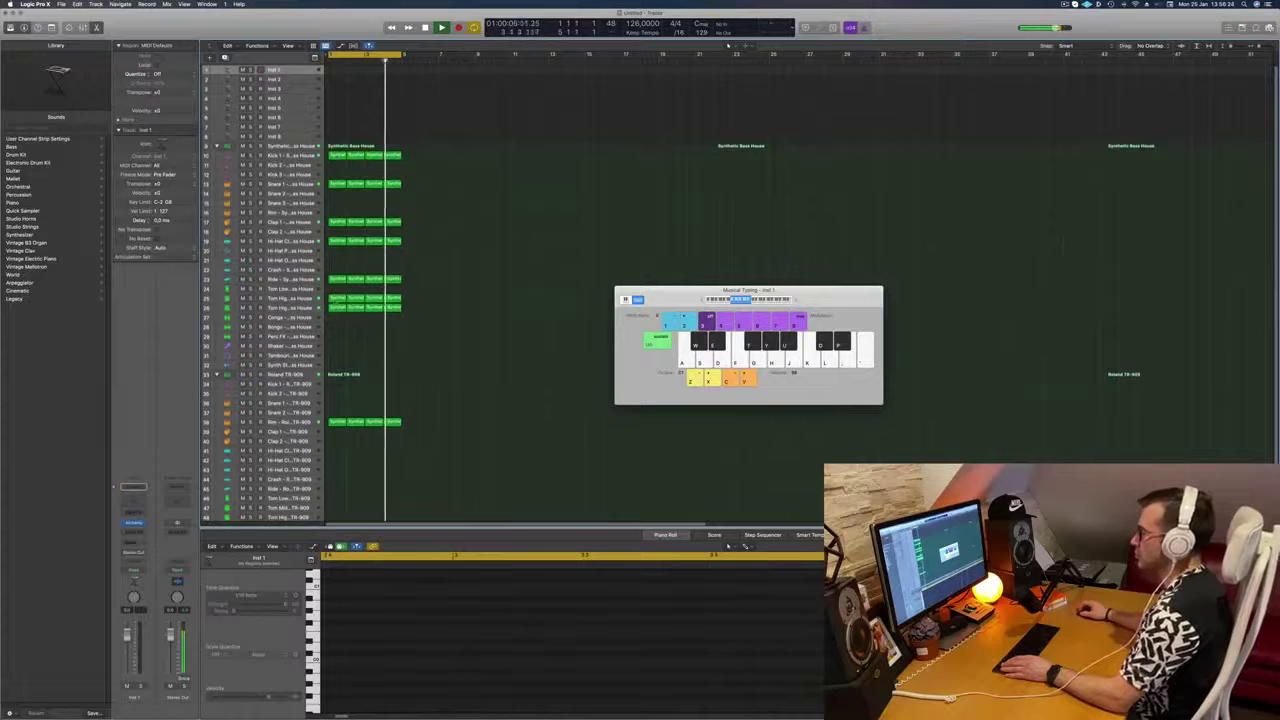
pyautogui.click(334, 300)
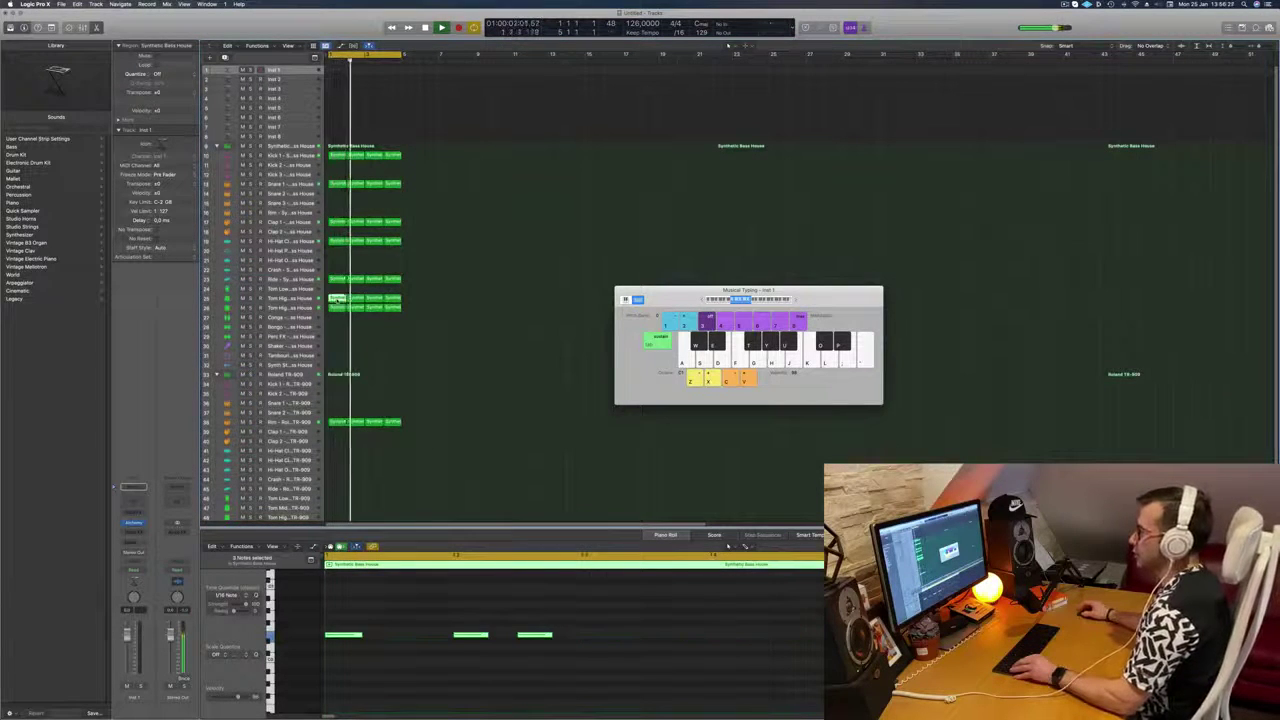
pyautogui.moveTo(334, 61); pyautogui.dragTo(333, 72)
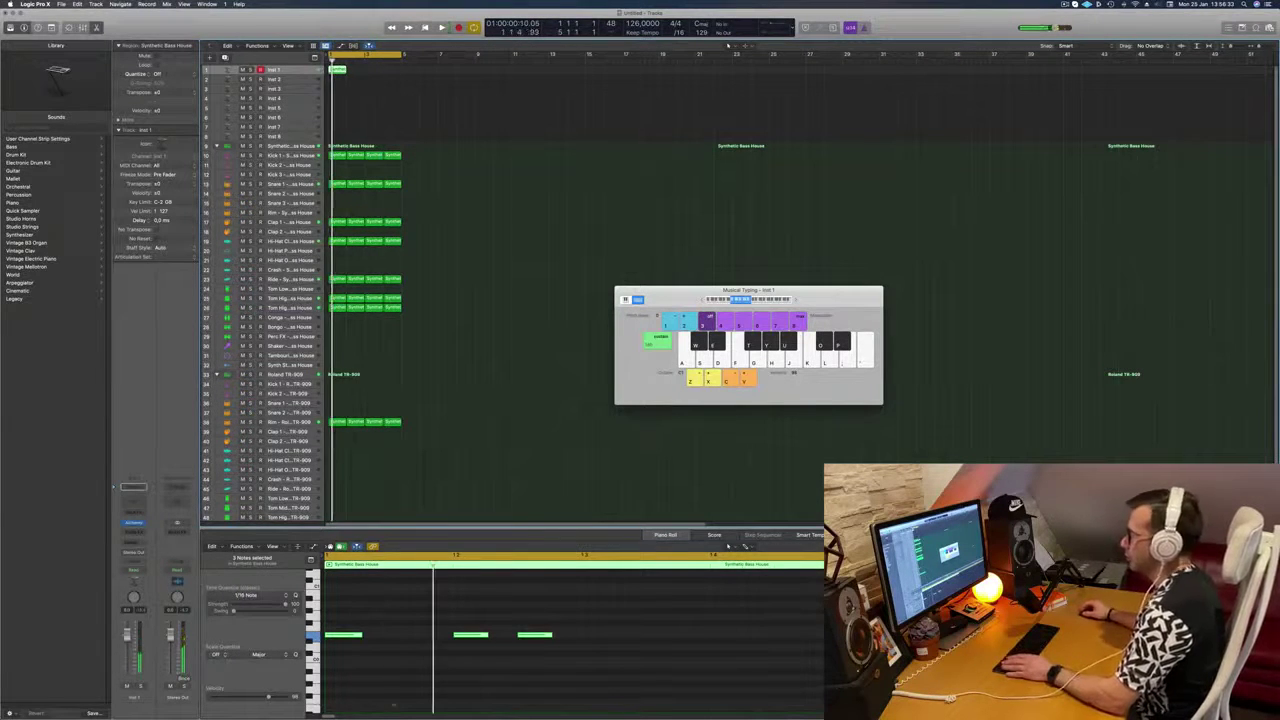
# Step: Shorten the three notes of the Inst 1 region and copy each one a sixteenth later
pyautogui.moveTo(379, 614)
pyautogui.mouseDown()
pyautogui.moveTo(336, 660)
pyautogui.moveTo(347, 638)
pyautogui.moveTo(375, 639)
pyautogui.mouseUp()
pyautogui.moveTo(466, 621); pyautogui.dragTo(544, 636)
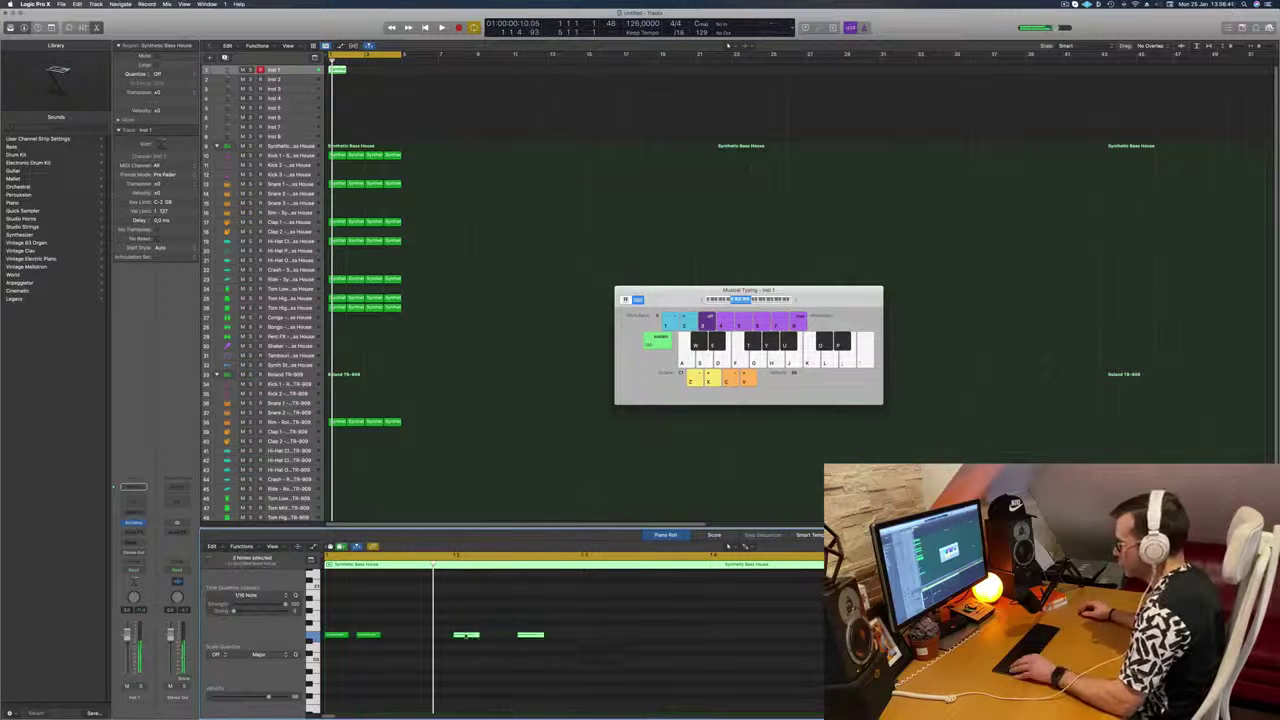
pyautogui.moveTo(466, 637); pyautogui.dragTo(497, 640)
pyautogui.press('space')
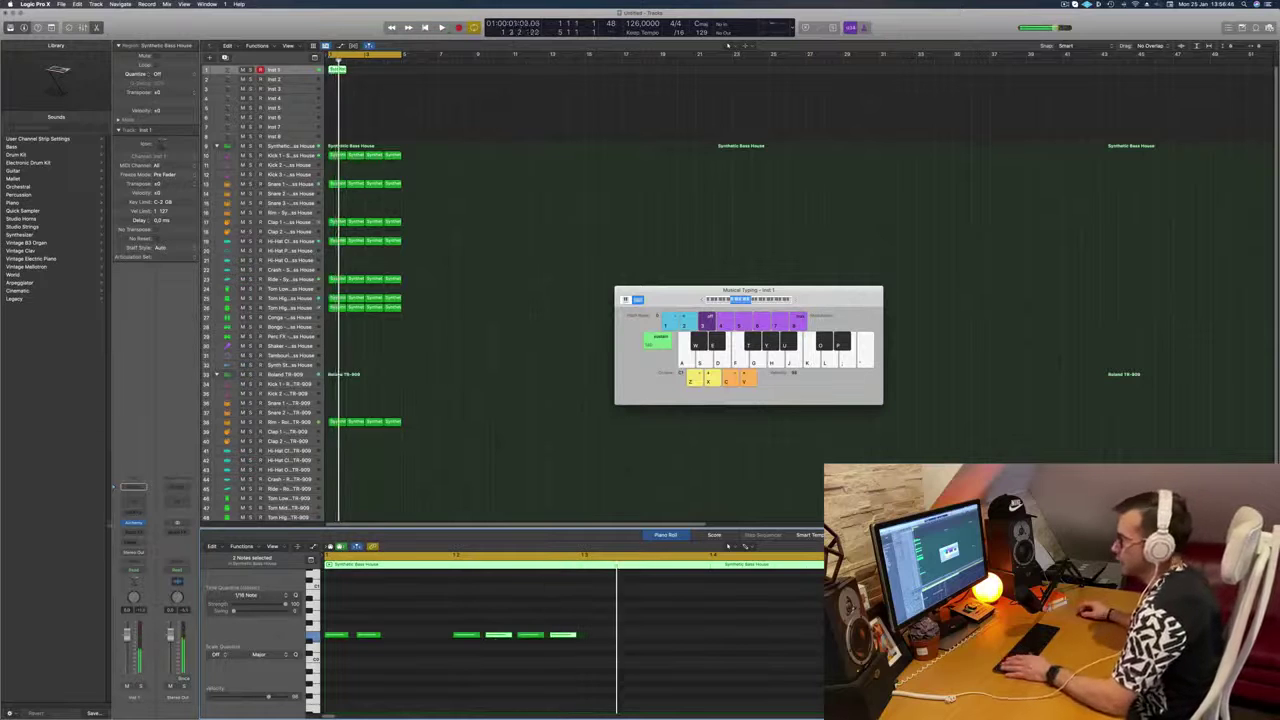
# Step: Open Inst 1's Alchemy instrument and copy the region's six notes two beats later to fill the bar
pyautogui.click(133, 522)
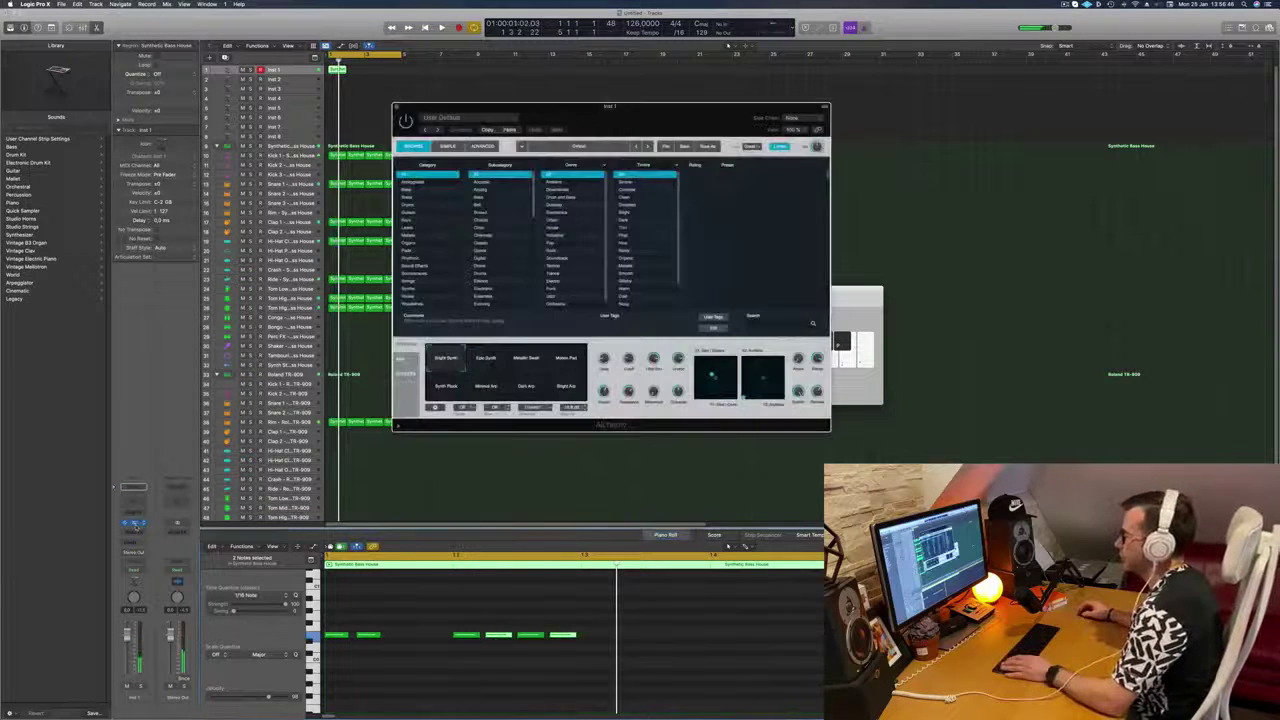
pyautogui.moveTo(560, 106); pyautogui.dragTo(946, 96)
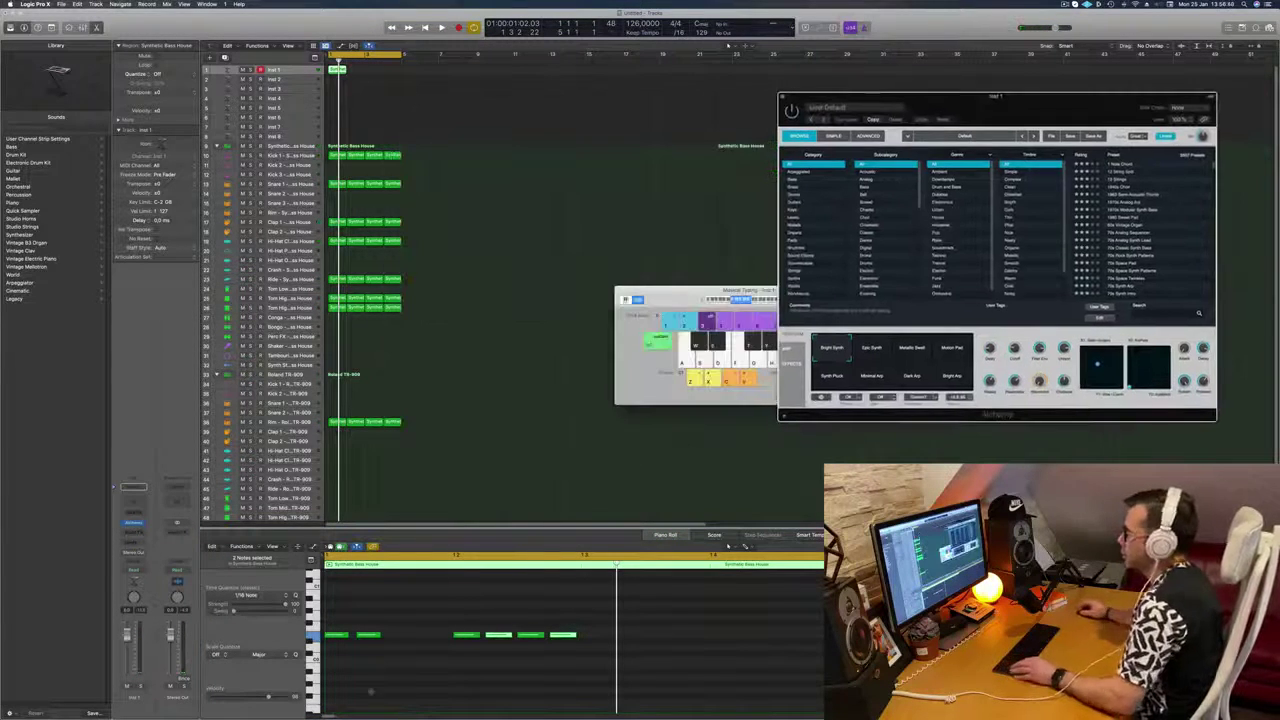
pyautogui.moveTo(596, 622)
pyautogui.mouseDown()
pyautogui.moveTo(326, 656)
pyautogui.moveTo(328, 640)
pyautogui.moveTo(595, 638)
pyautogui.mouseUp()
pyautogui.moveTo(1053, 112); pyautogui.dragTo(718, 143)
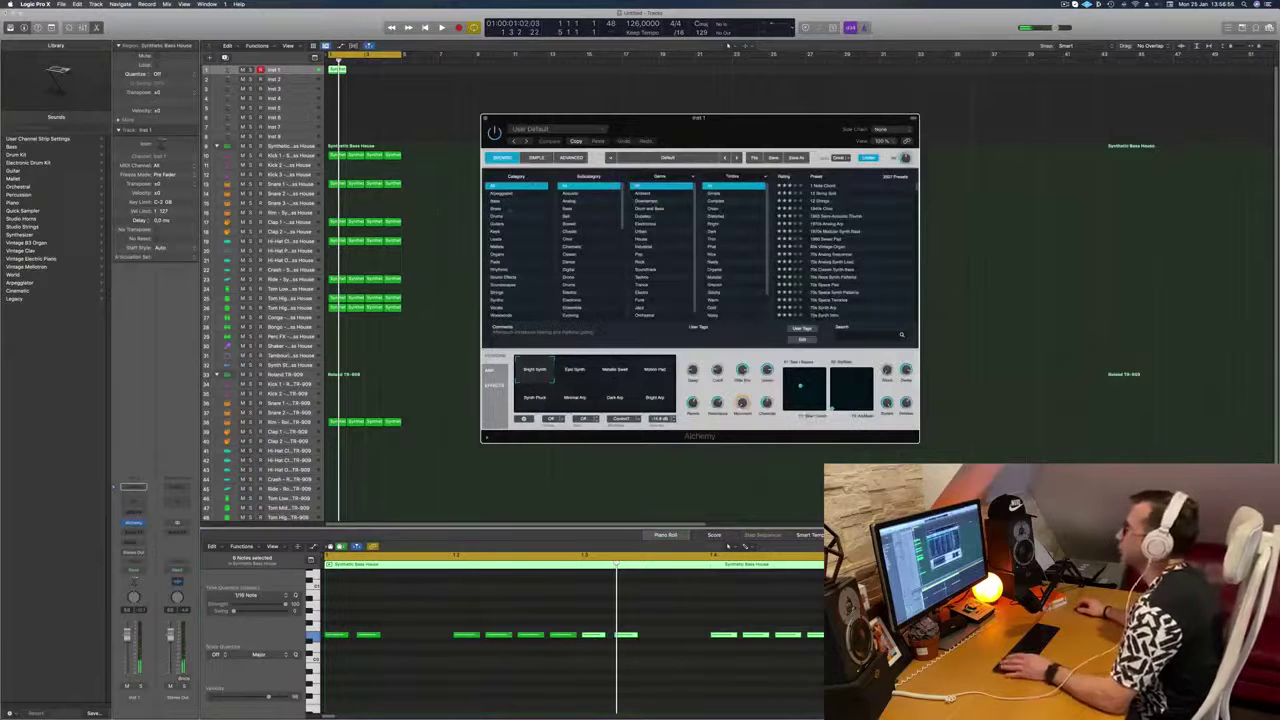
# Step: Filter the Alchemy presets to the Bass category and load Deep Atmospheric
pyautogui.click(540, 203)
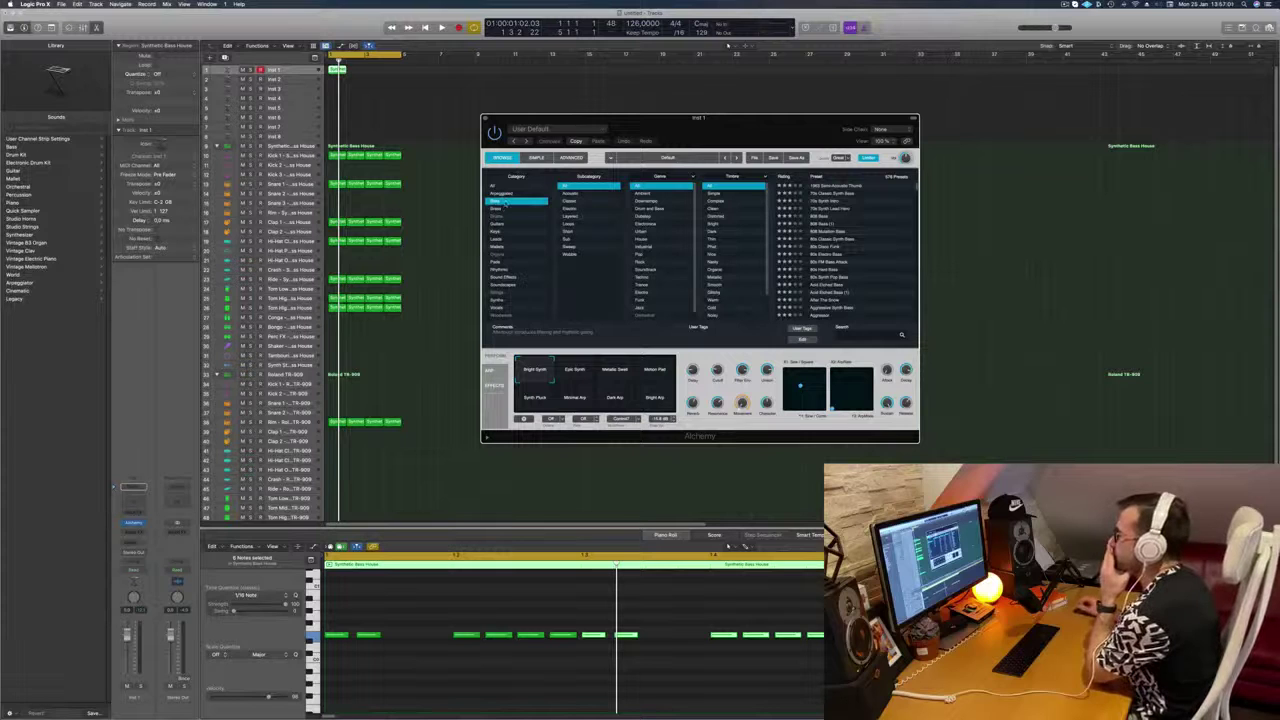
pyautogui.scroll(-10, 873, 268)
pyautogui.click(828, 262)
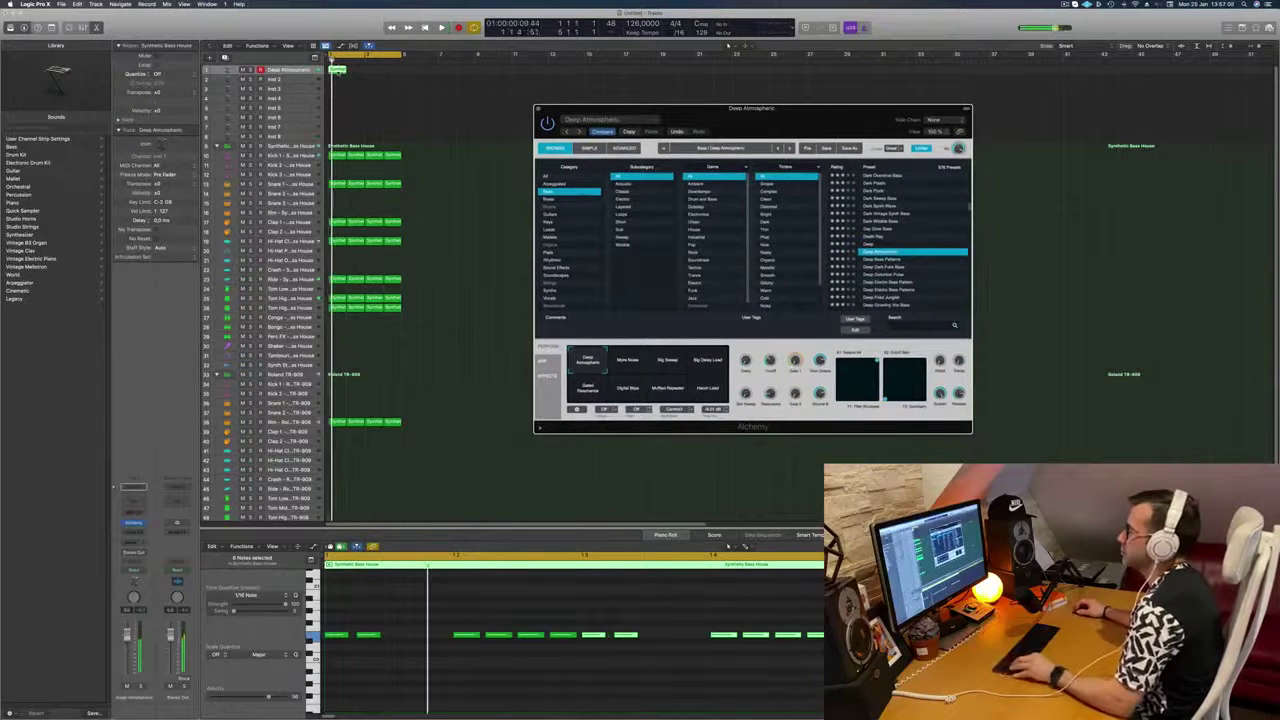
# Step: Repeat the Deep Atmospheric bass region to fill bars 1 to 4 and play it with the drums
pyautogui.moveTo(340, 70); pyautogui.dragTo(375, 79)
pyautogui.press('space')
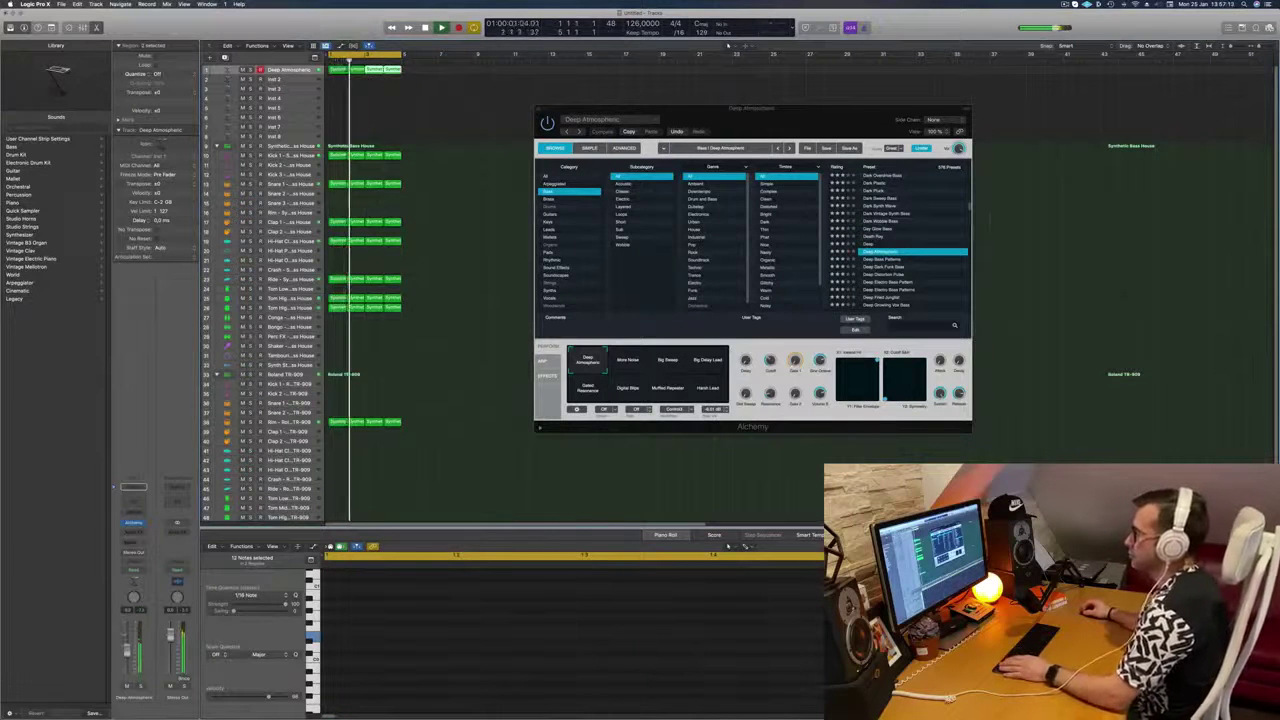
pyautogui.press('space')
pyautogui.press('space')
# Step: Audition the preset's performance snapshots during playback, including More Noise, Big Sweep, Big Delay Lead and Muffled Repeater
pyautogui.moveTo(826, 112); pyautogui.dragTo(688, 92)
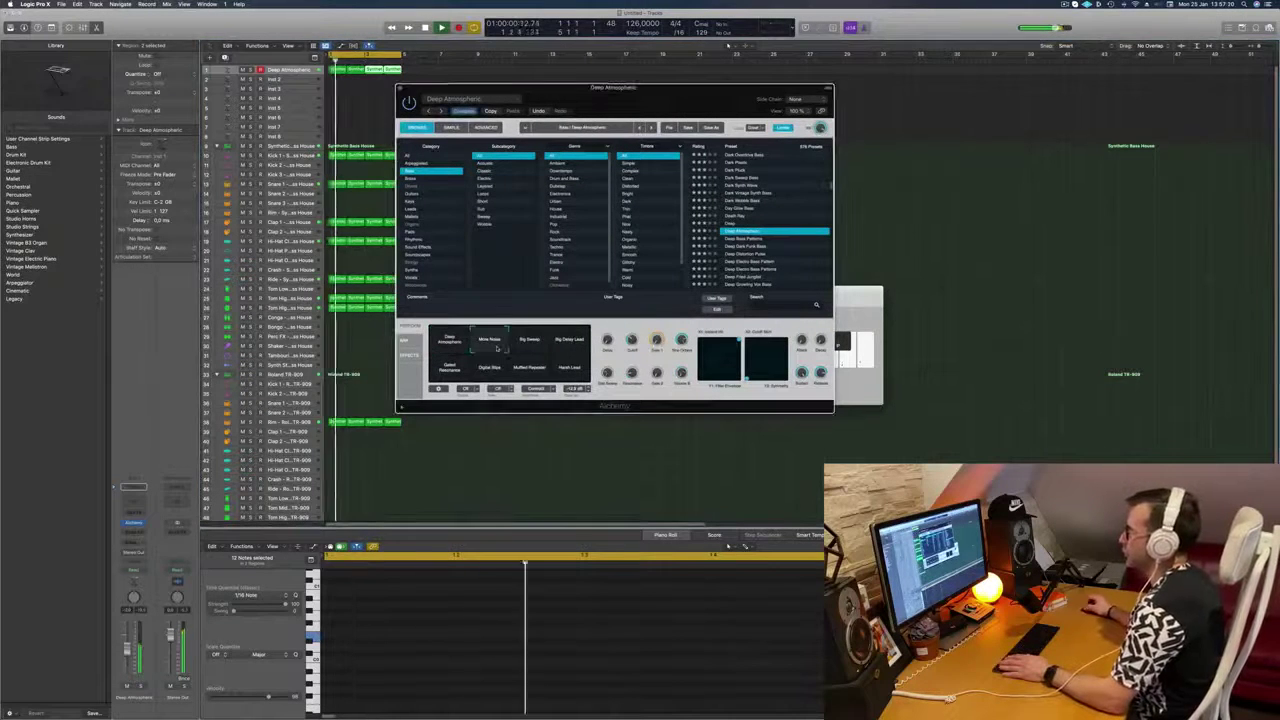
pyautogui.click(540, 345)
pyautogui.click(577, 343)
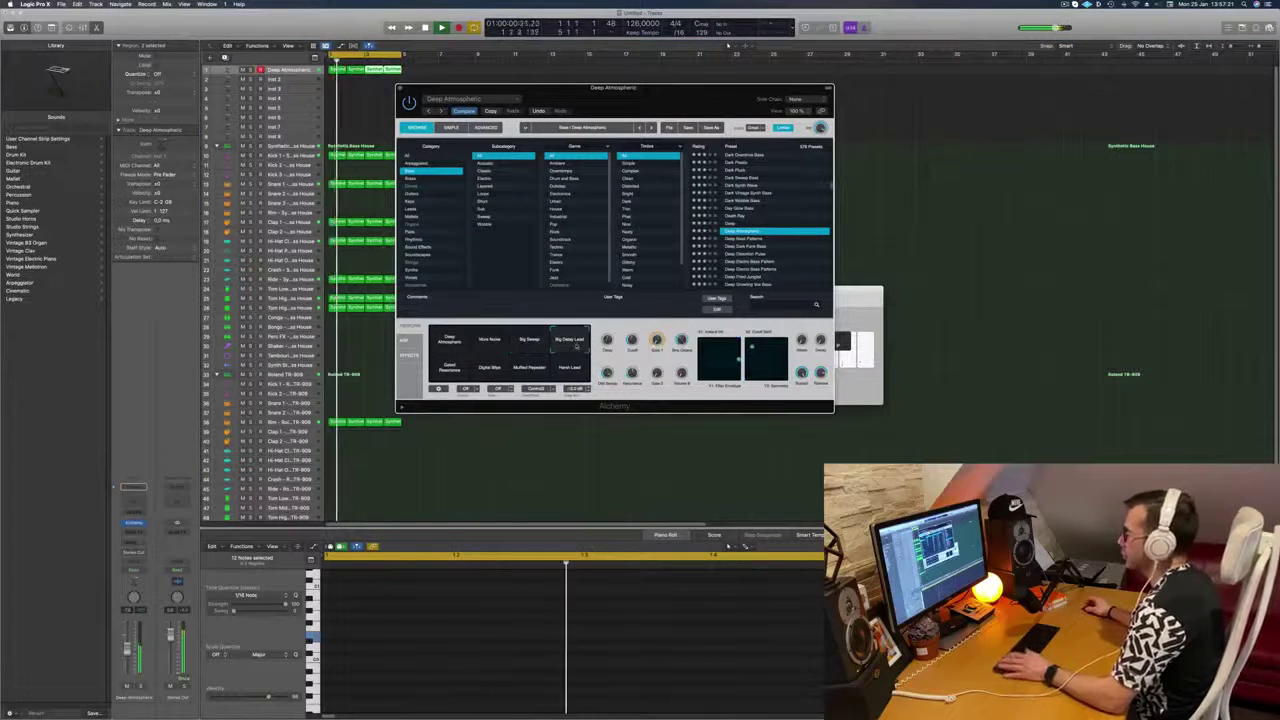
pyautogui.click(450, 372)
pyautogui.click(480, 377)
pyautogui.click(528, 370)
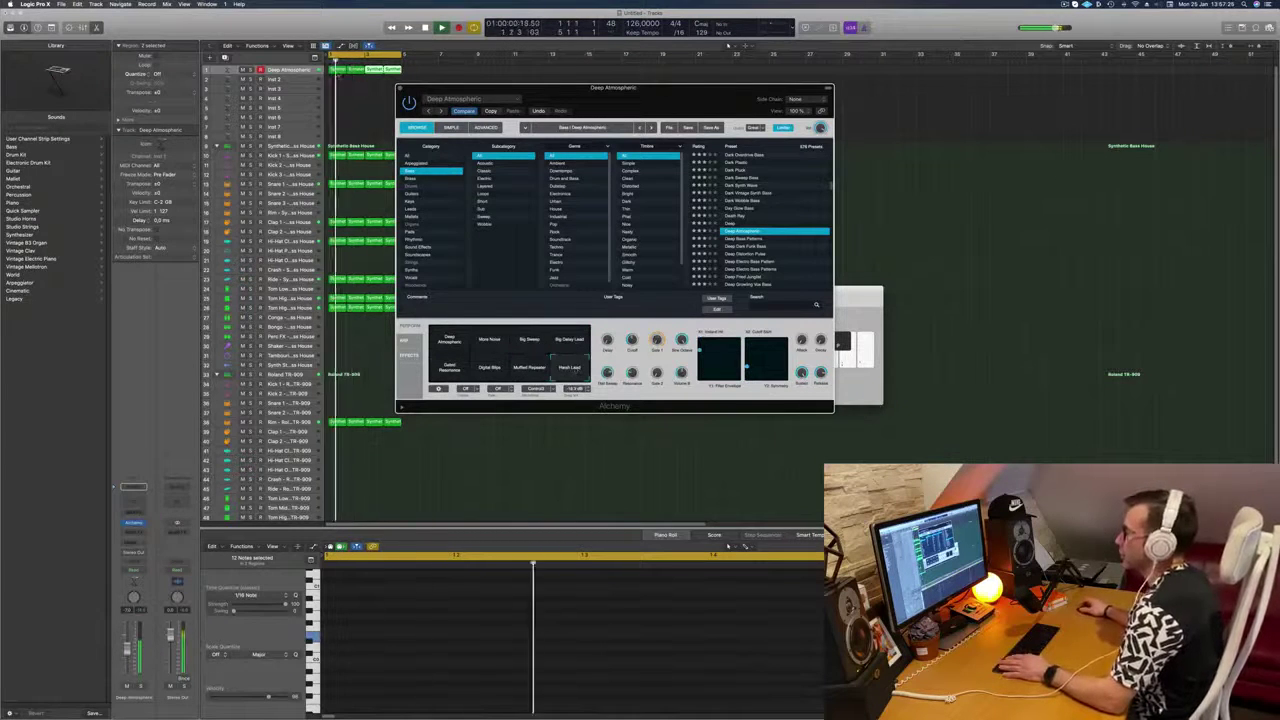
# Step: Select all notes in the four Deep Atmospheric bass regions and transpose them together
pyautogui.moveTo(422, 69); pyautogui.dragTo(334, 71)
pyautogui.click(418, 626)
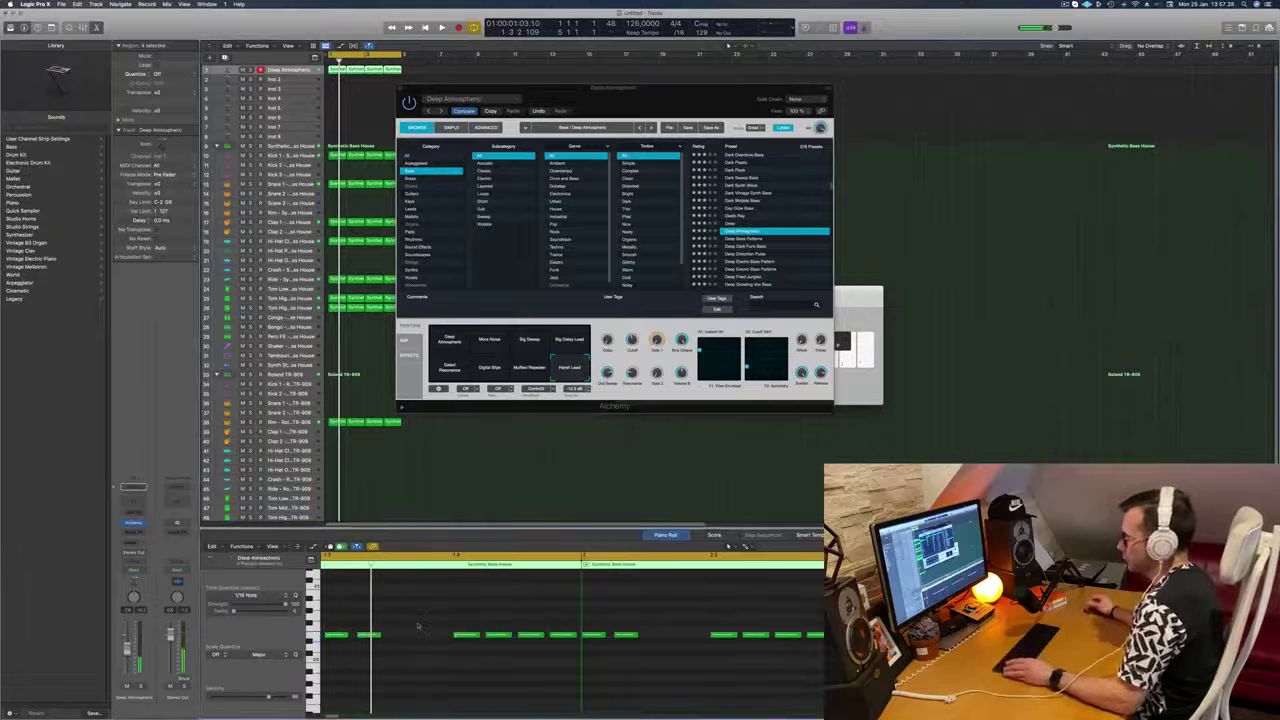
pyautogui.press('super+a')
pyautogui.press('BackSpace')
# Step: Return Alchemy to its Deep Atmospheric snapshot and play the bass with the drums while checking its performance controls
pyautogui.moveTo(655, 107); pyautogui.dragTo(919, 87)
pyautogui.press('space')
pyautogui.press('space')
pyautogui.click(541, 352)
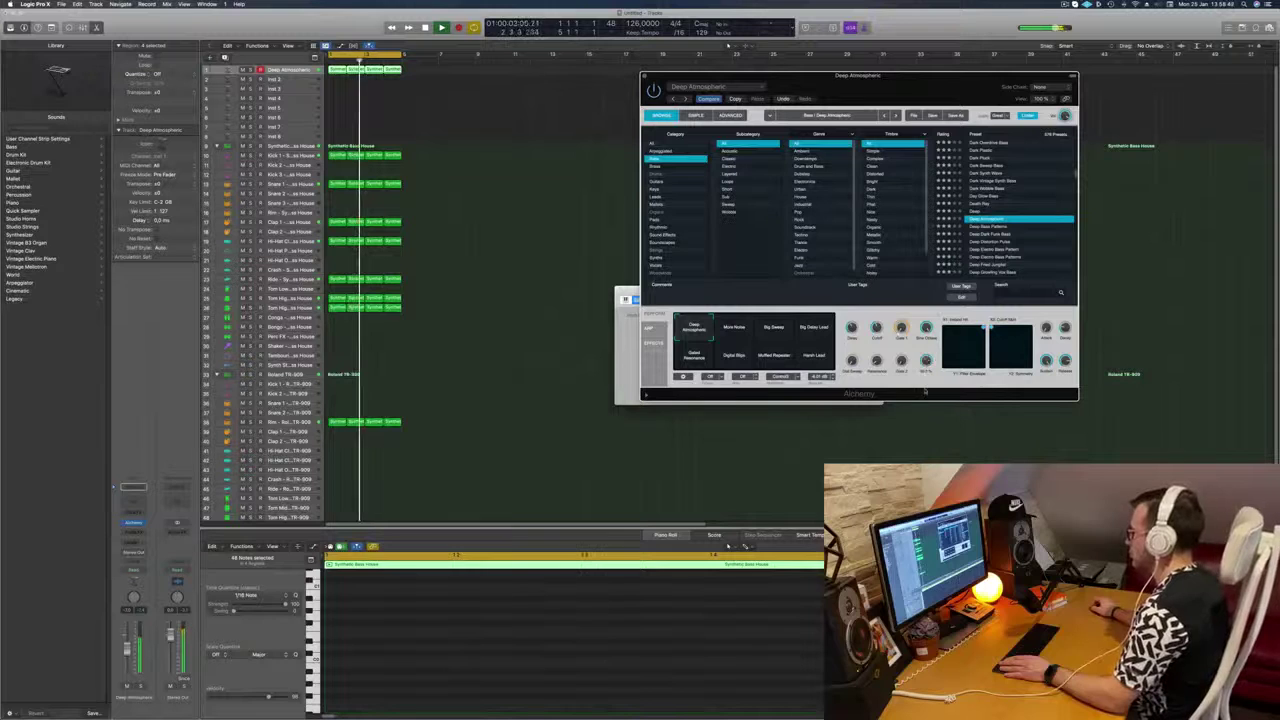
pyautogui.moveTo(901, 330)
pyautogui.moveTo(913, 82); pyautogui.dragTo(816, 42)
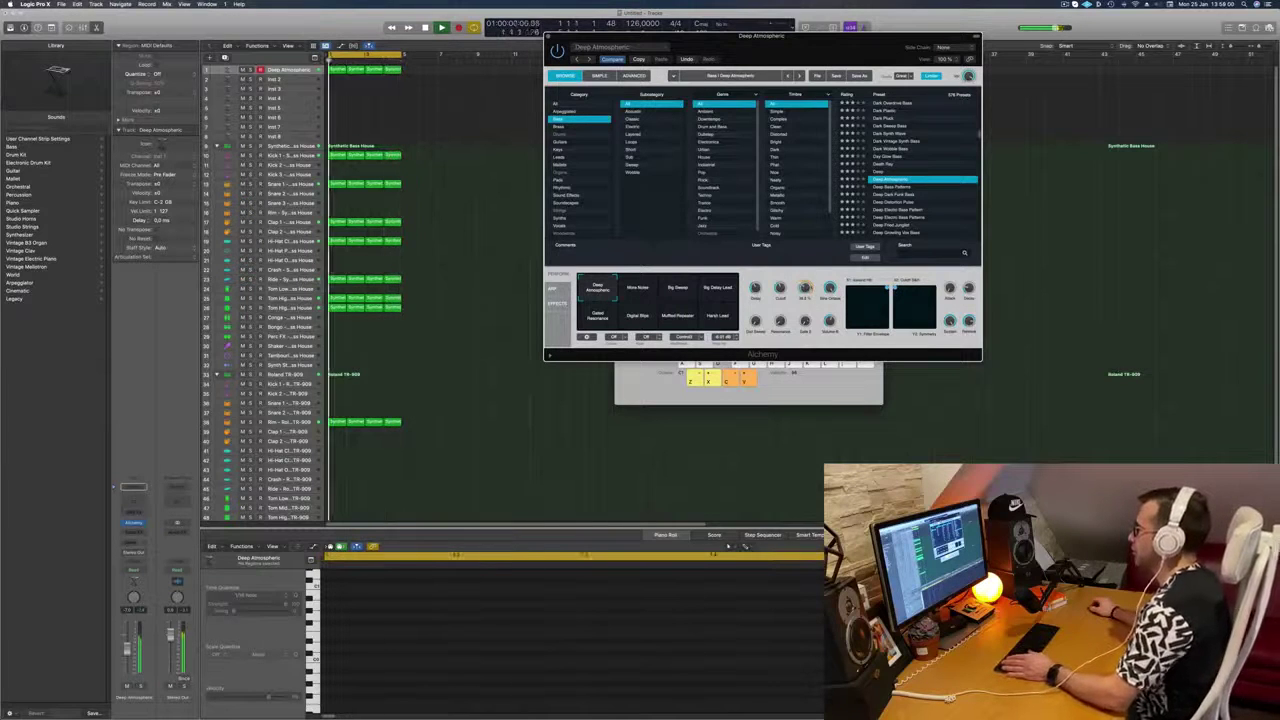
pyautogui.moveTo(644, 37); pyautogui.dragTo(728, 68)
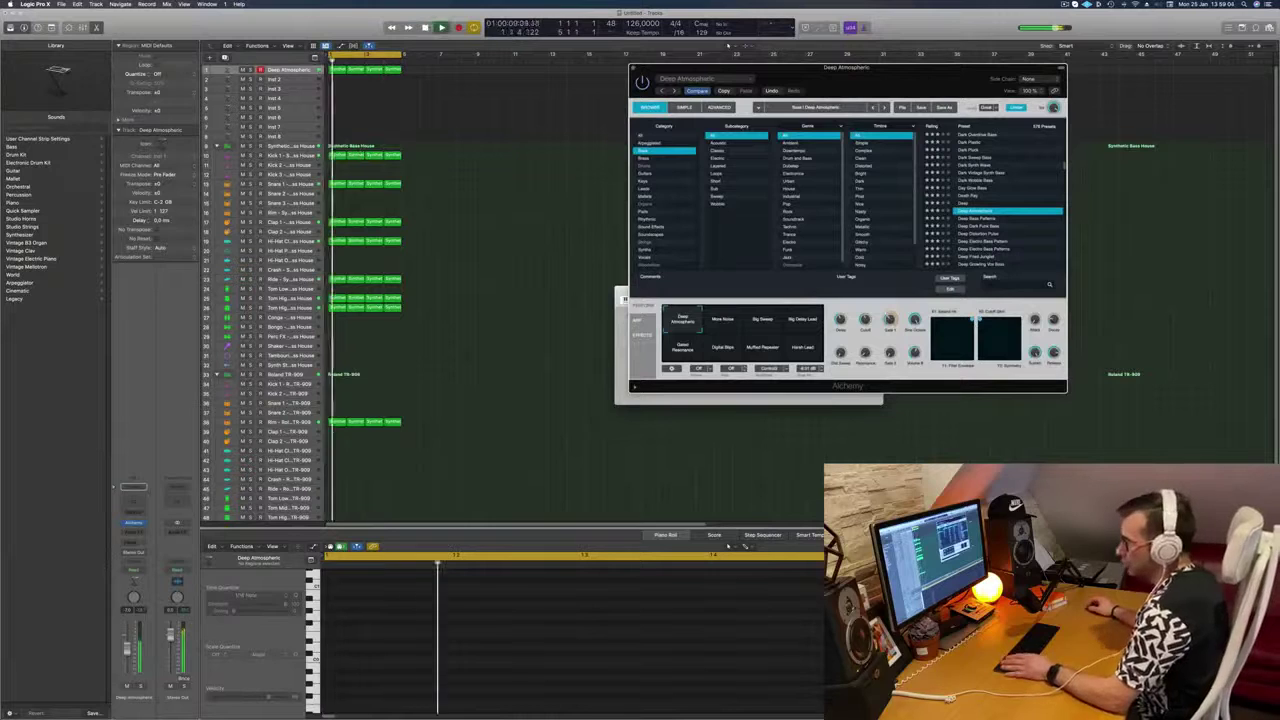
# Step: Insert a stereo Compressor after Alchemy on the Deep Atmospheric channel
pyautogui.click(133, 531)
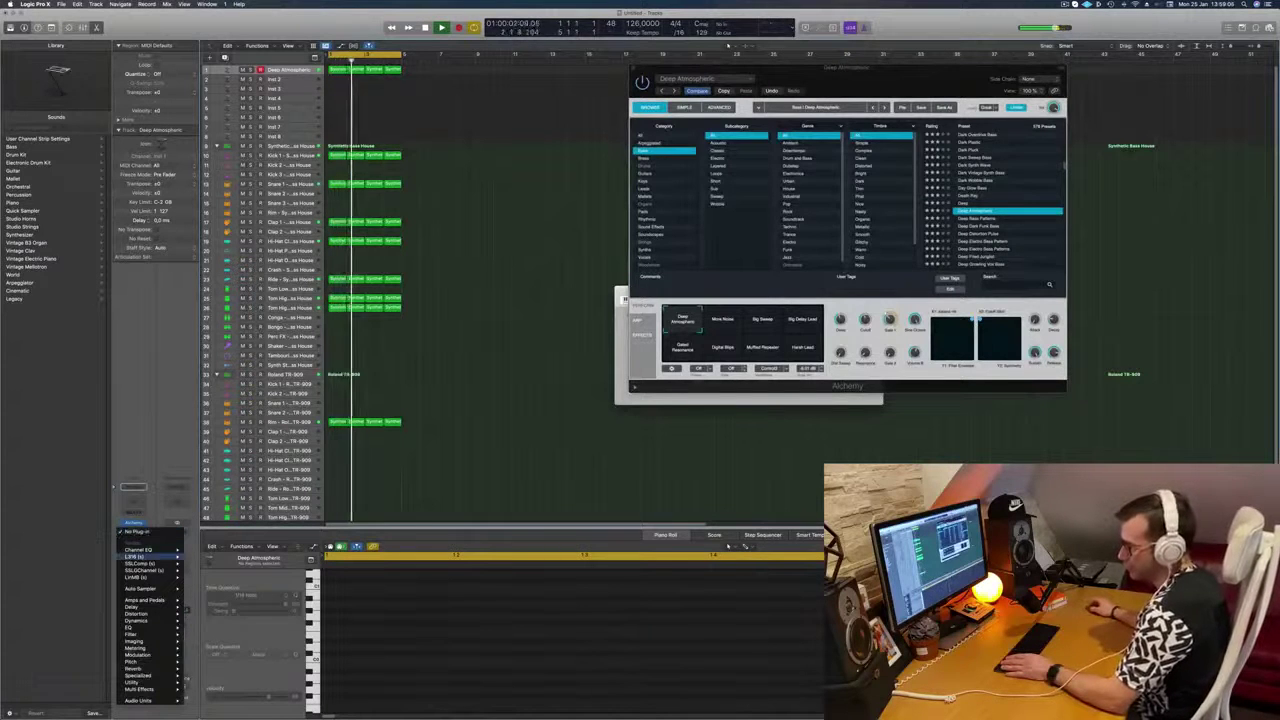
pyautogui.moveTo(140, 648)
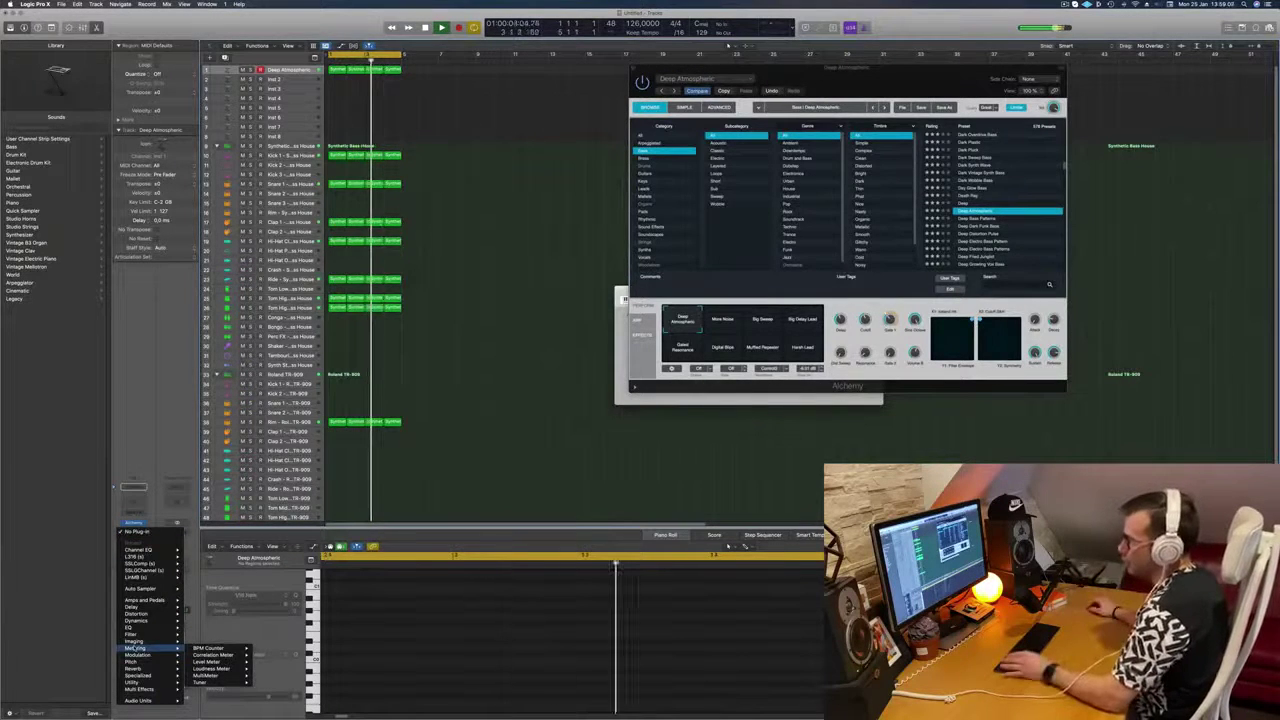
pyautogui.moveTo(138, 614)
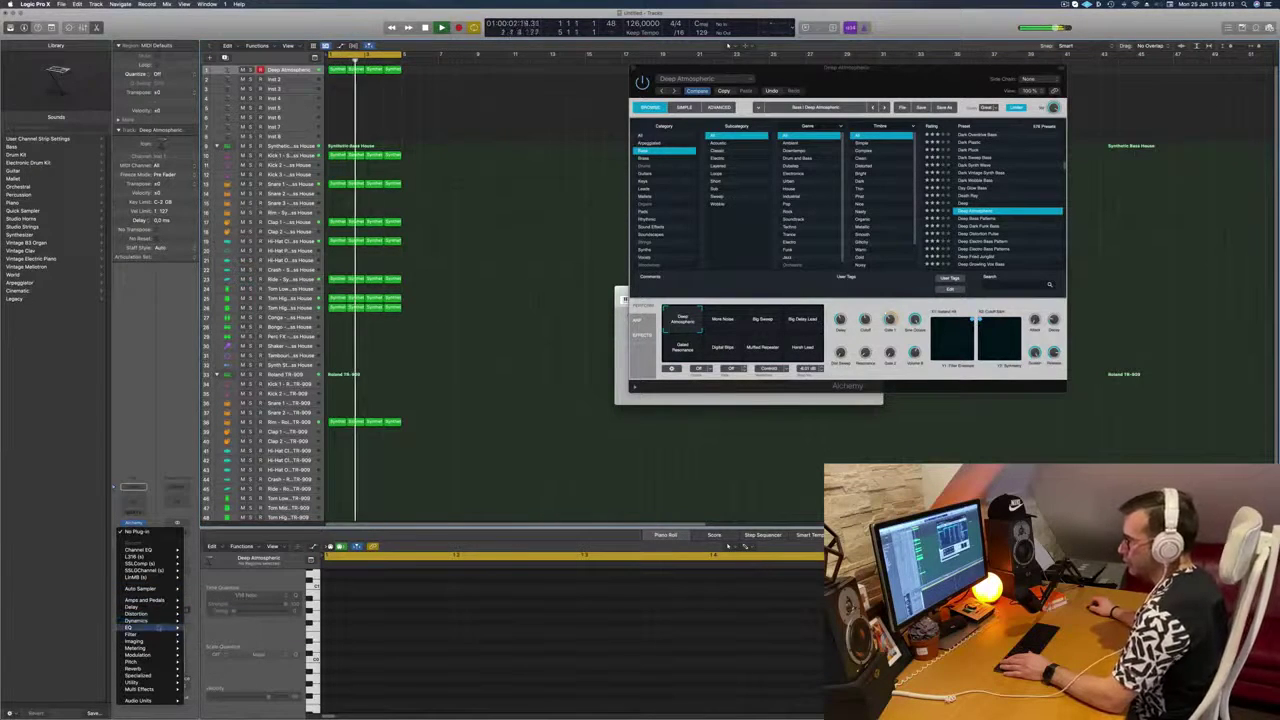
pyautogui.moveTo(210, 627)
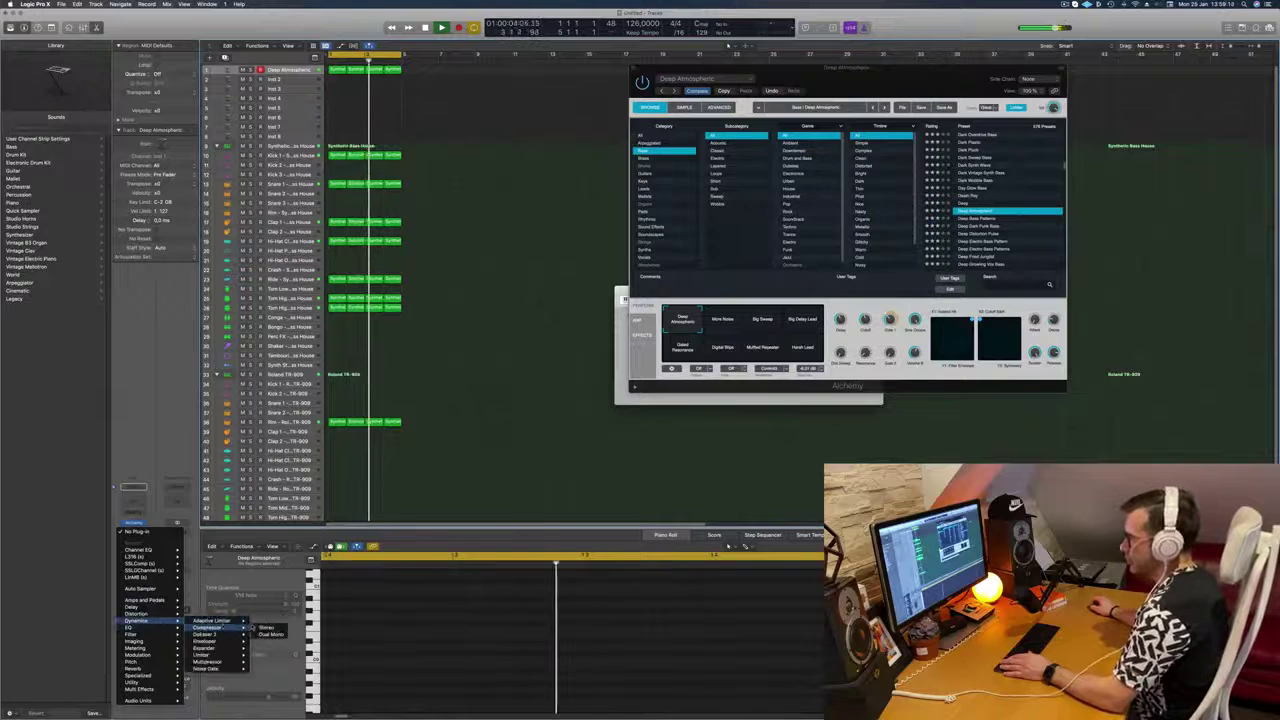
pyautogui.click(266, 627)
# Step: Set the Compressor's side chain to Kick 1 - Synthetic Bass House (Inst 9), adjust its attack slightly and close the plug-in
pyautogui.click(793, 123)
pyautogui.moveTo(775, 147)
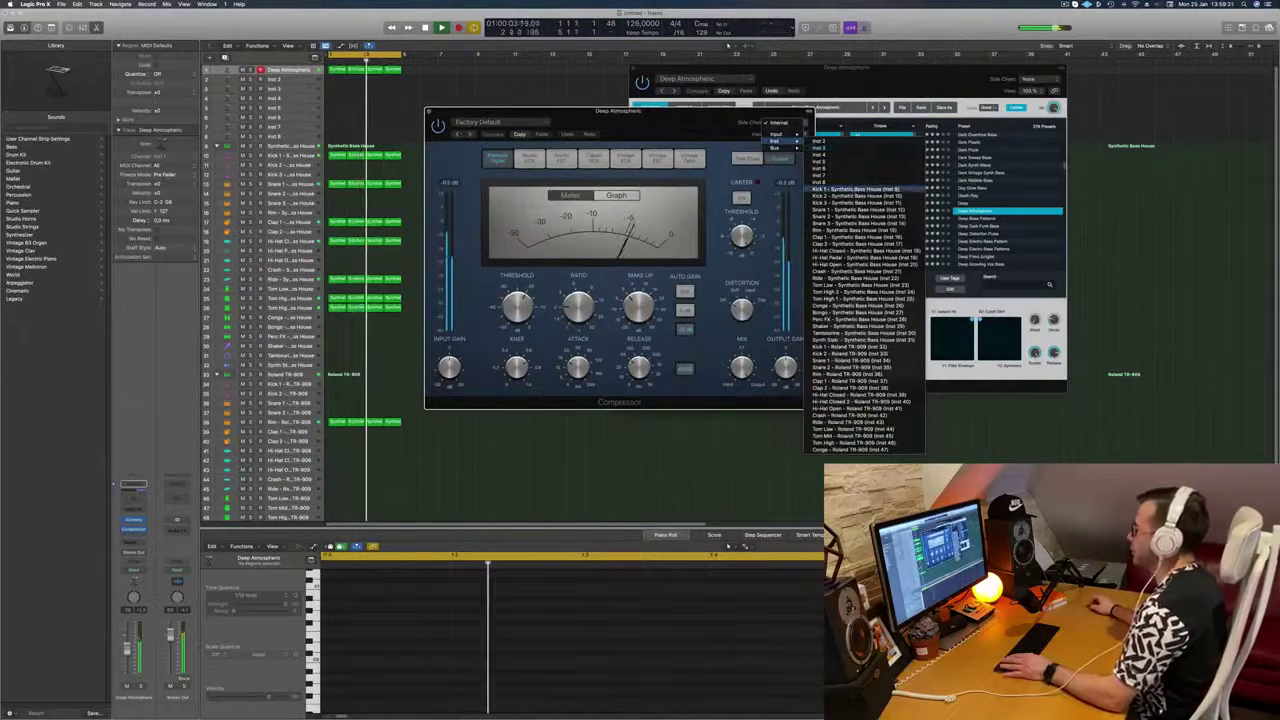
pyautogui.click(852, 190)
pyautogui.moveTo(649, 122); pyautogui.dragTo(673, 122)
pyautogui.moveTo(603, 366); pyautogui.dragTo(603, 371)
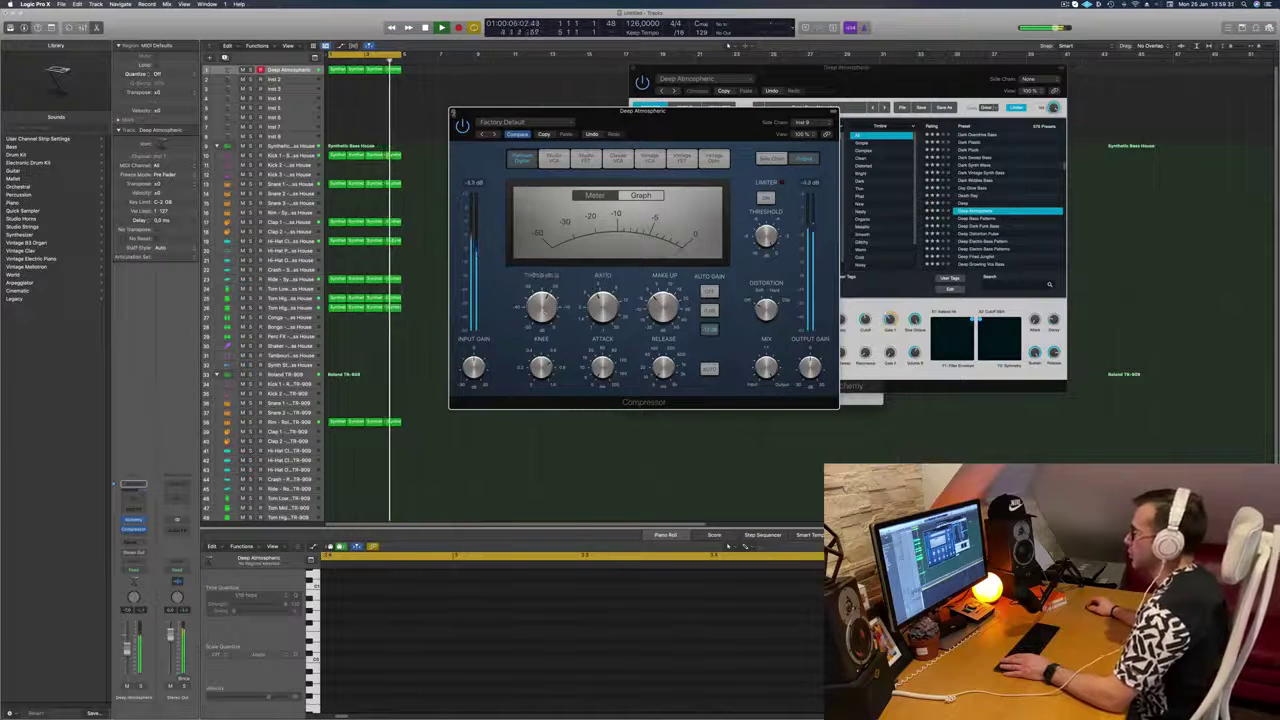
pyautogui.click(453, 111)
# Step: Close the Alchemy window and repeat all drum and bass regions until the arrangement reaches bar 17
pyautogui.moveTo(700, 68); pyautogui.dragTo(898, 108)
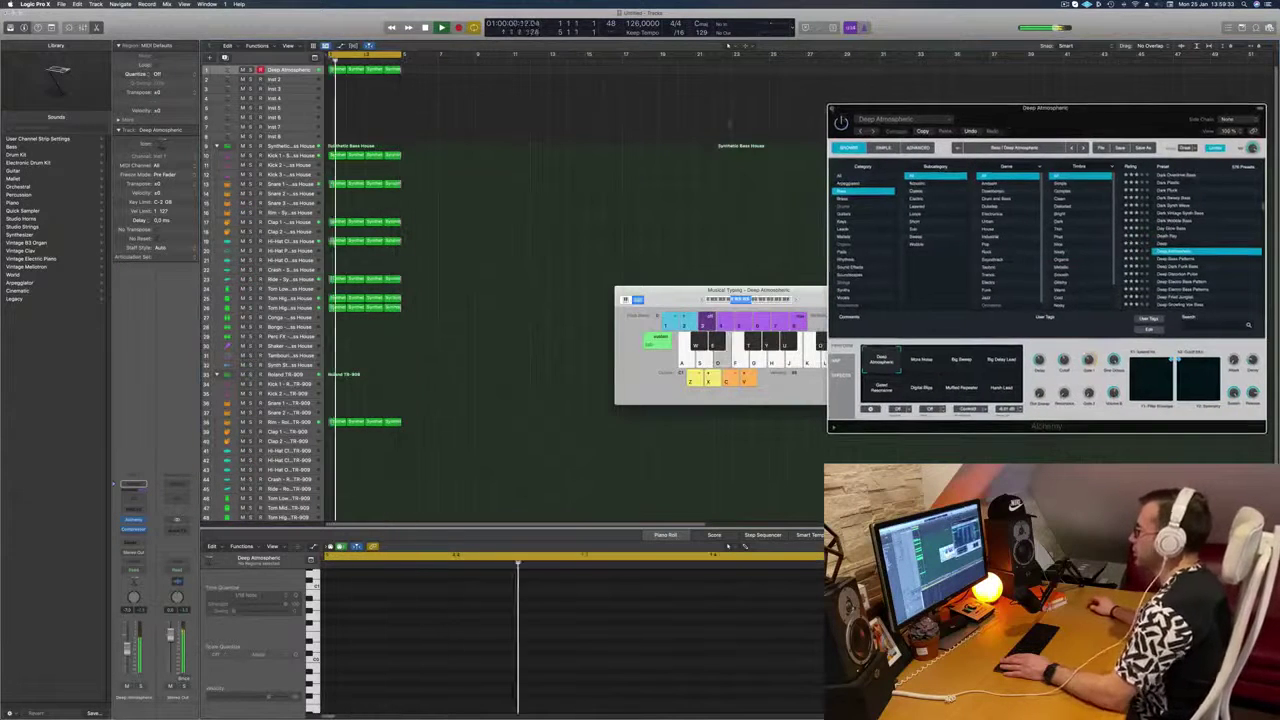
pyautogui.press('super+w')
pyautogui.press('super+a')
pyautogui.press('super+r')
pyautogui.press('super+r')
pyautogui.press('super+r')
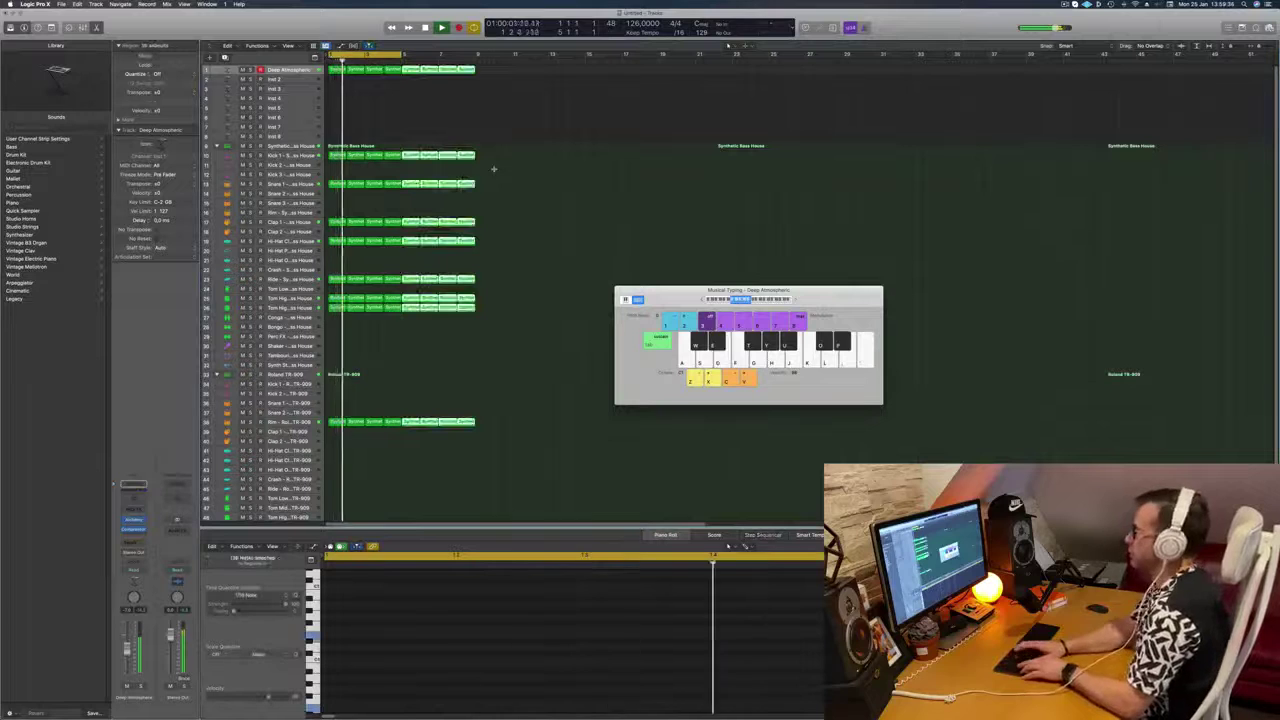
pyautogui.press('d')
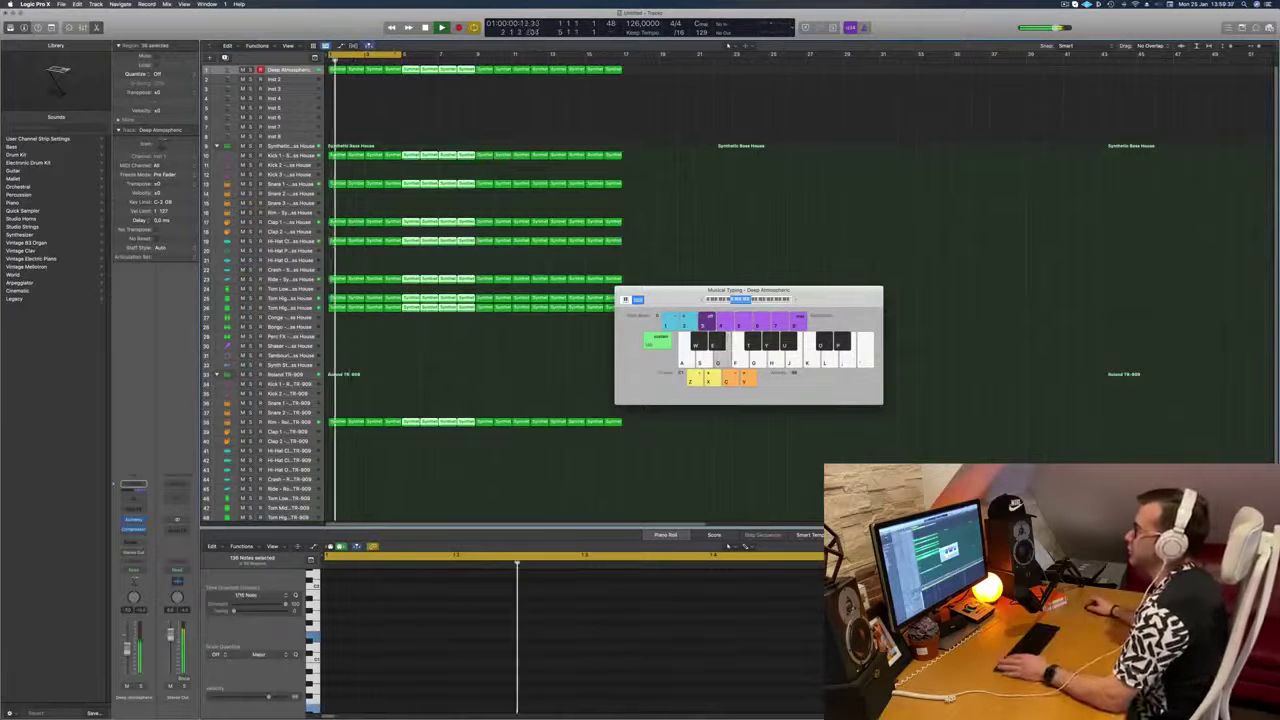
# Step: Extend the cycle range to bar 17 and restart playback
pyautogui.moveTo(402, 54); pyautogui.dragTo(621, 54)
pyautogui.press('space')
pyautogui.press('space')
# Step: Try a lower volume for the Deep Atmospheric channel while the loop plays
pyautogui.moveTo(128, 651); pyautogui.dragTo(129, 660)
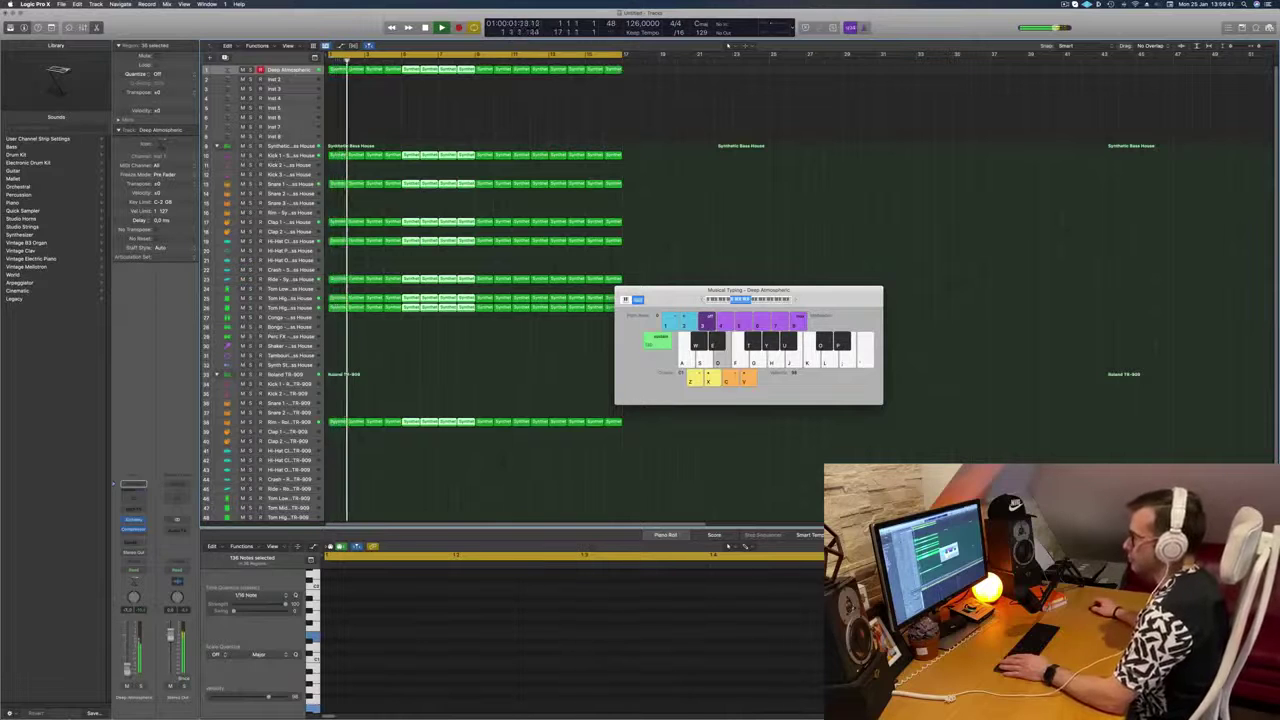
pyautogui.press('d')
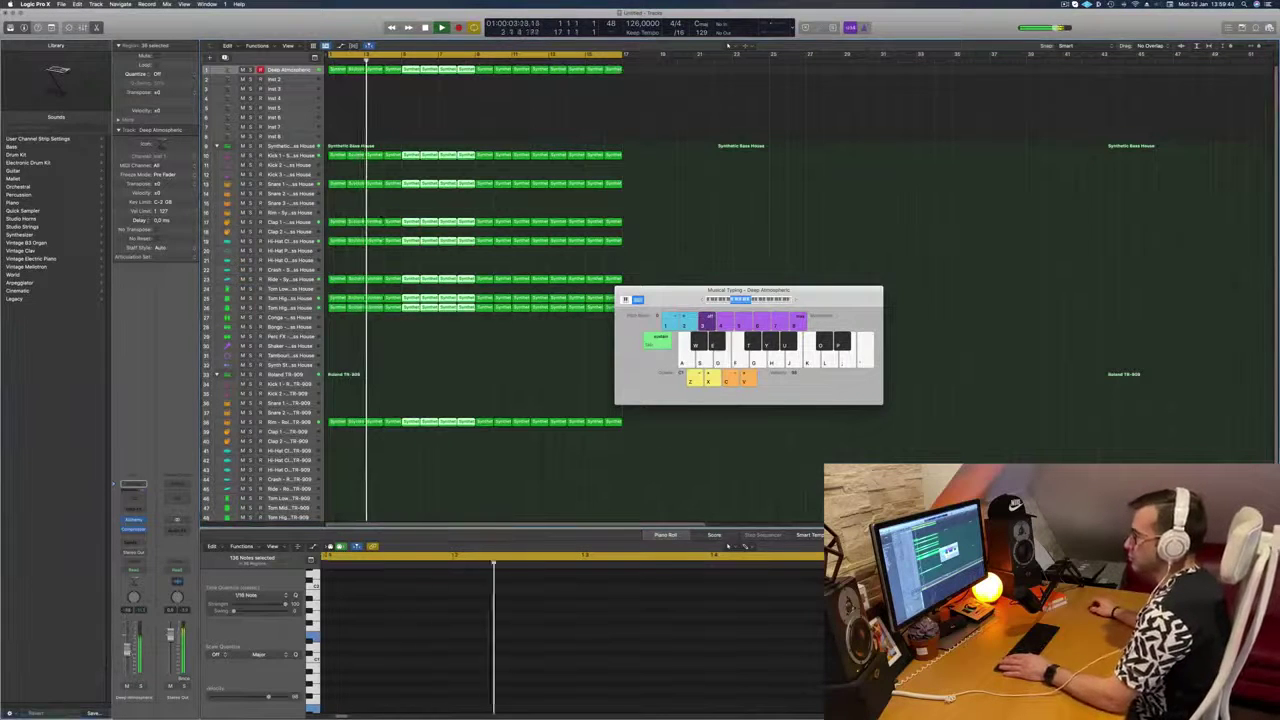
pyautogui.press('d')
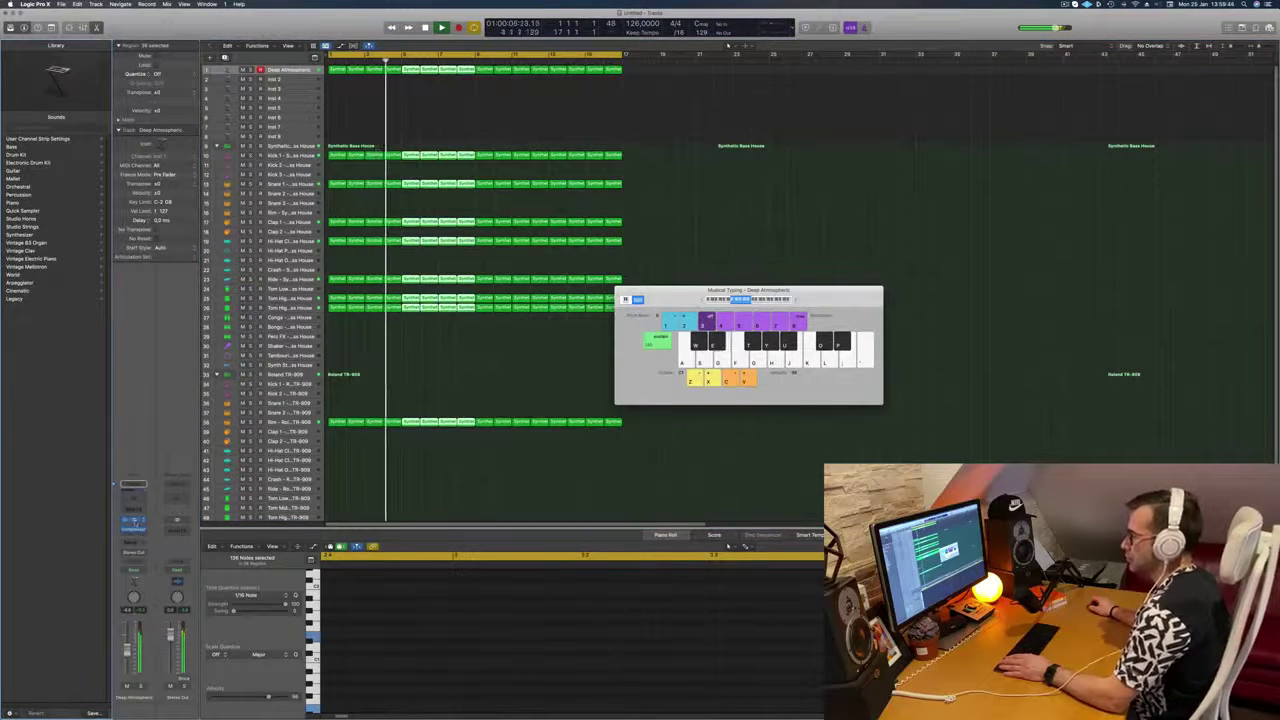
# Step: Reopen Alchemy on the Deep Atmospheric channel and listen through the extended arrangement
pyautogui.click(135, 521)
pyautogui.press('Return')
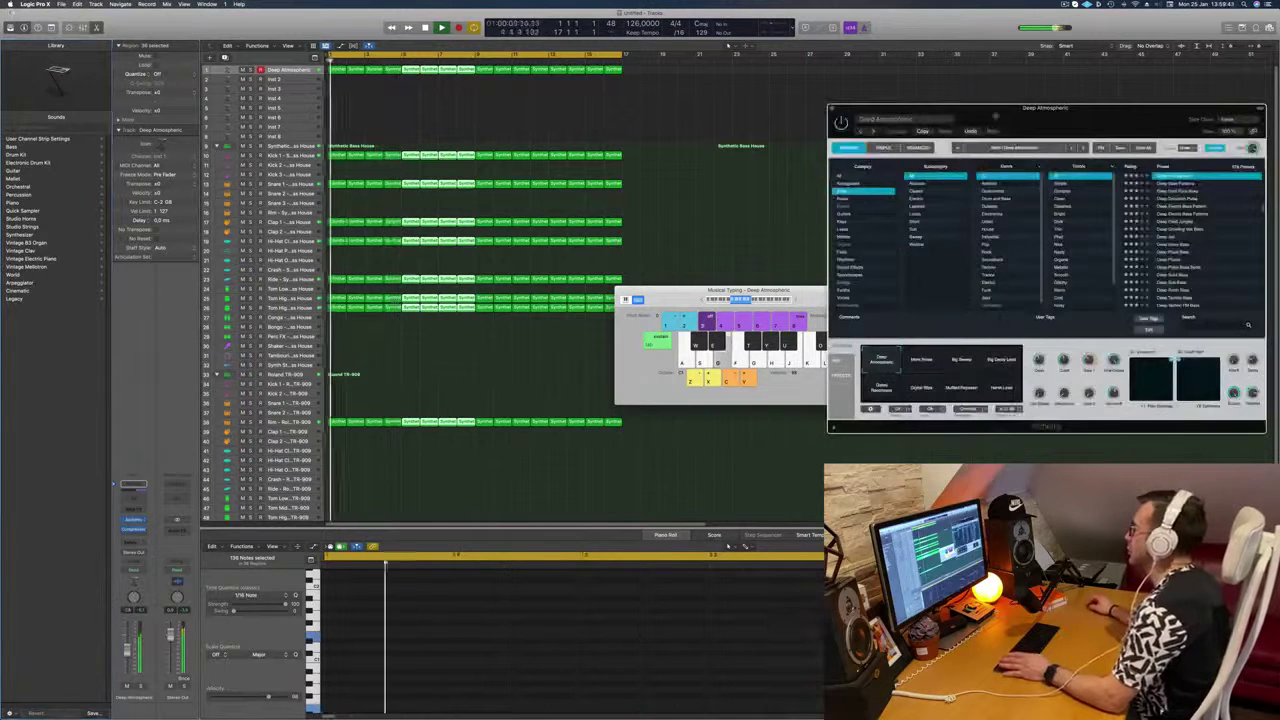
pyautogui.moveTo(990, 117); pyautogui.dragTo(837, 104)
pyautogui.press('Return')
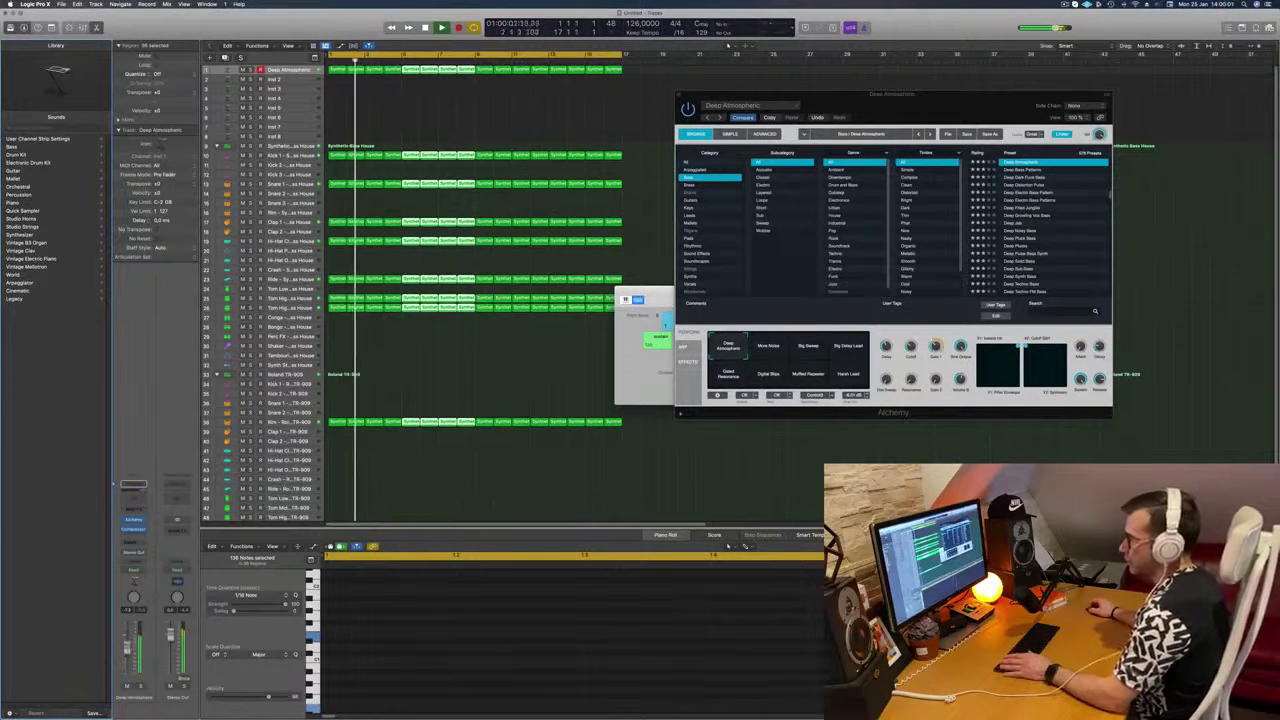
pyautogui.moveTo(856, 106); pyautogui.dragTo(596, 151)
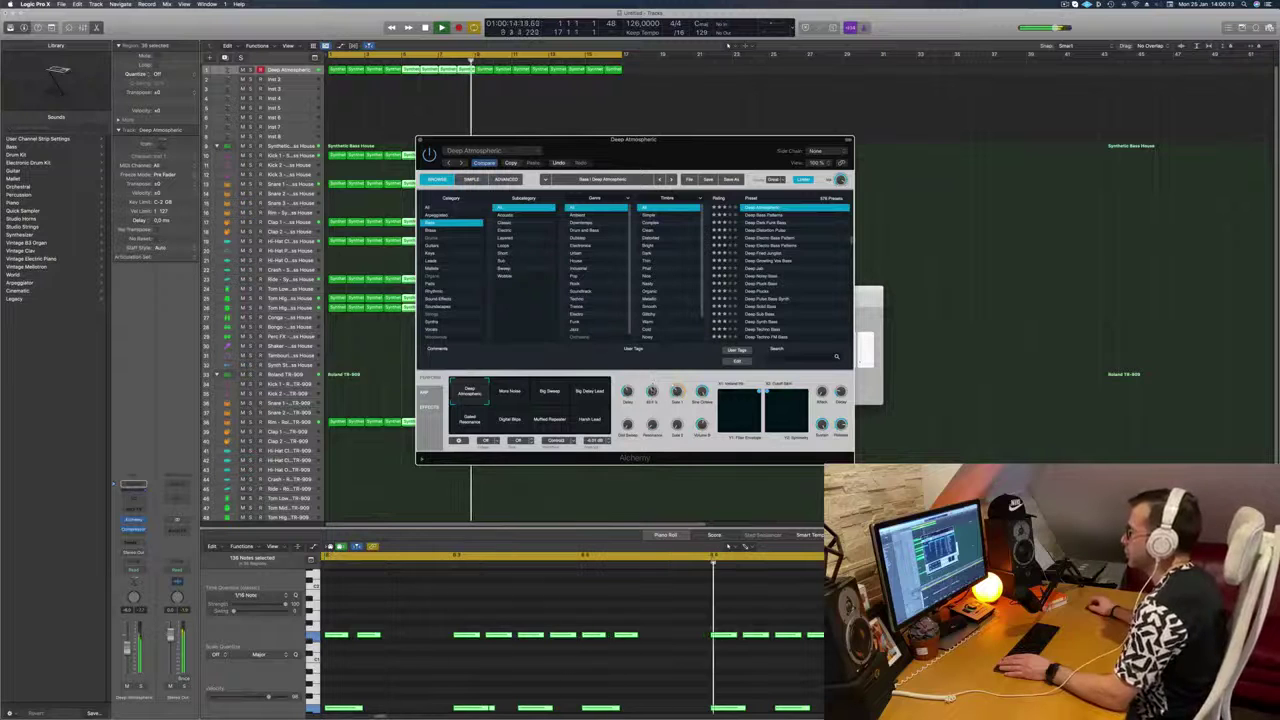
pyautogui.moveTo(672, 150); pyautogui.dragTo(936, 132)
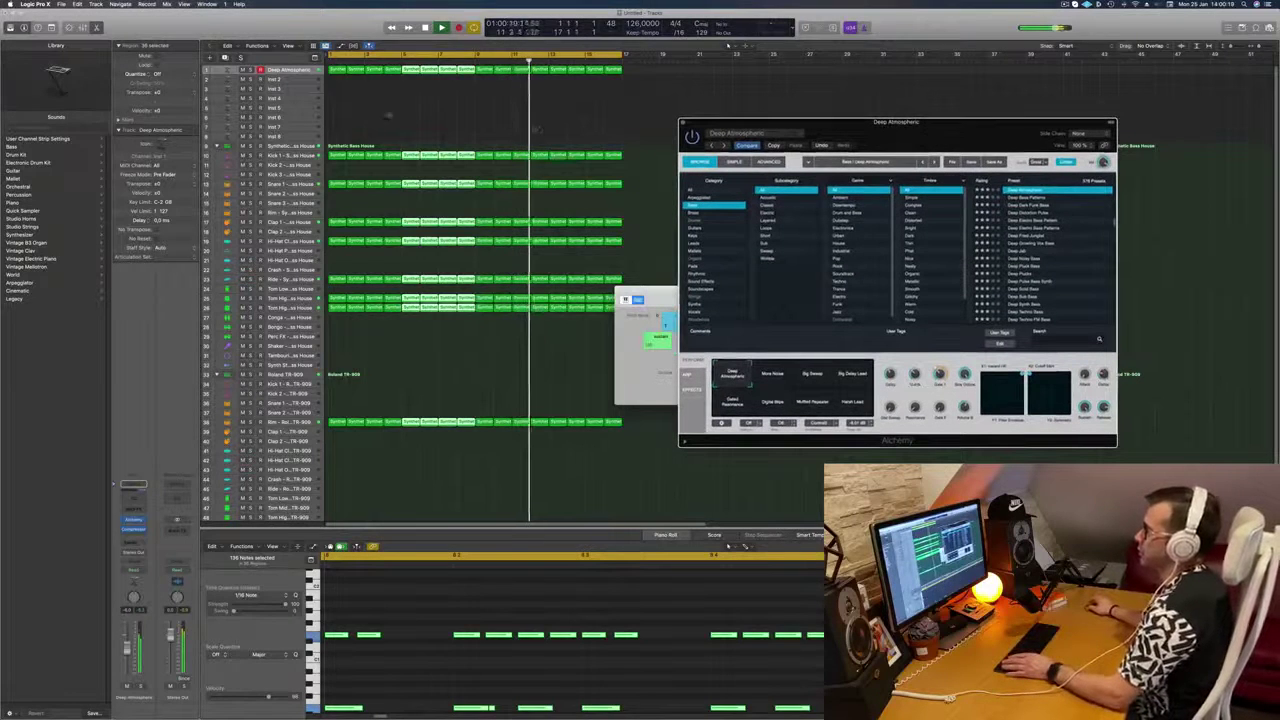
pyautogui.click(449, 117)
pyautogui.press('space')
pyautogui.press('space')
# Step: Select the Inst 2 track and enlarge its height in the arrangement
pyautogui.click(295, 81)
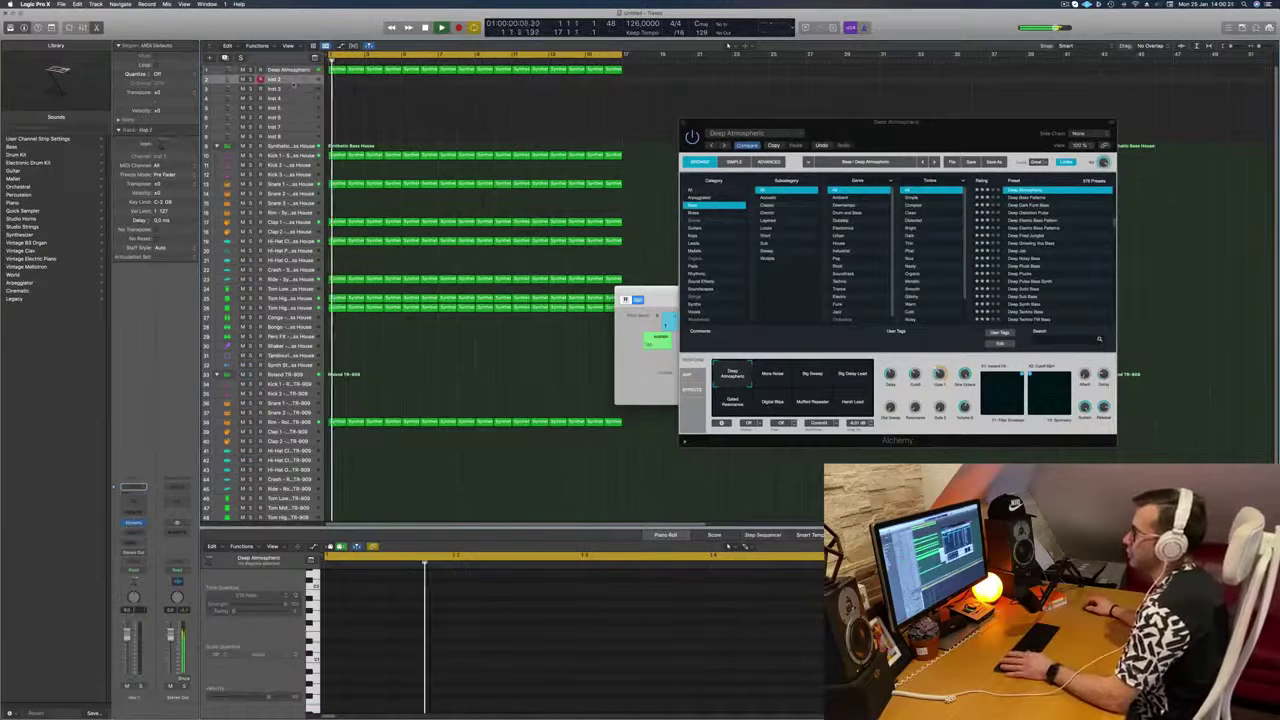
pyautogui.moveTo(295, 84); pyautogui.dragTo(295, 137)
pyautogui.press('space')
pyautogui.press('space')
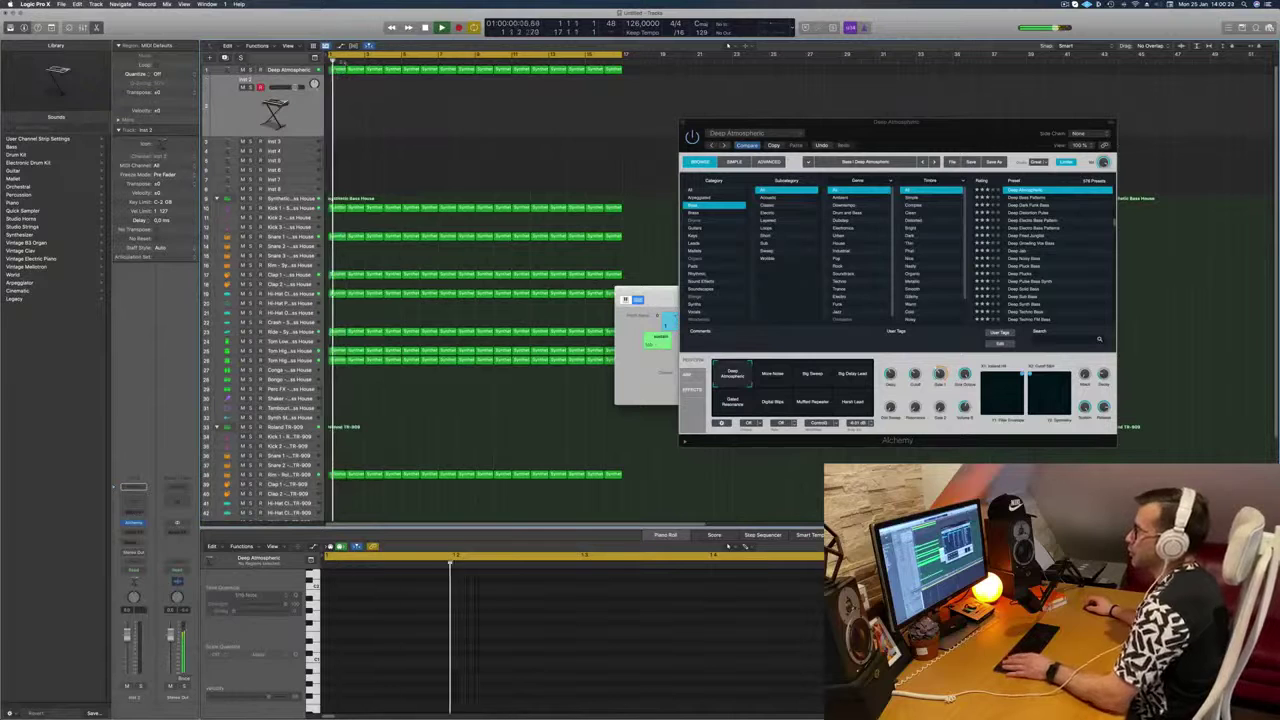
# Step: Copy the first Deep Atmospheric bass region onto the Inst 2 track at bar 1
pyautogui.click(337, 70)
pyautogui.press('space')
pyautogui.press('space')
pyautogui.press('space')
pyautogui.moveTo(337, 70); pyautogui.dragTo(338, 102)
# Step: Delete every note except the first one in the copied Inst 2 region
pyautogui.hscroll(-3, 434, 625)
pyautogui.click(434, 629)
pyautogui.moveTo(351, 615); pyautogui.dragTo(688, 655)
pyautogui.press('Return')
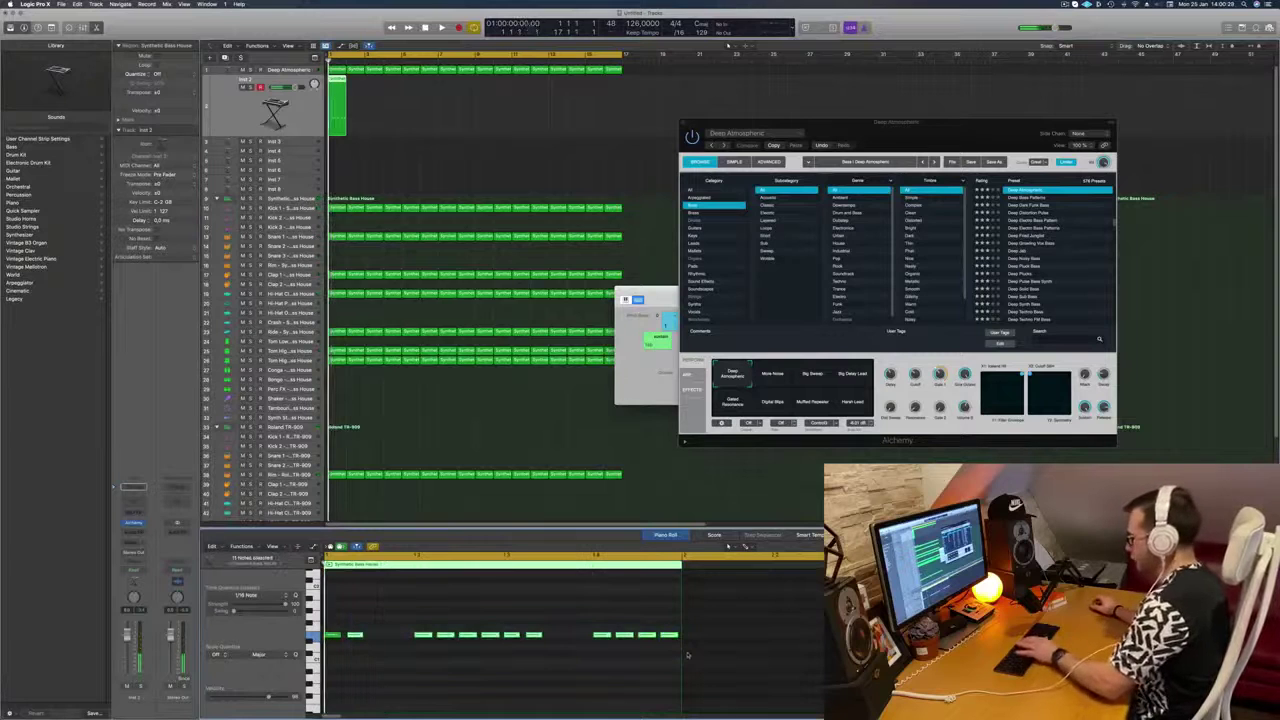
pyautogui.press('Delete')
pyautogui.press('space')
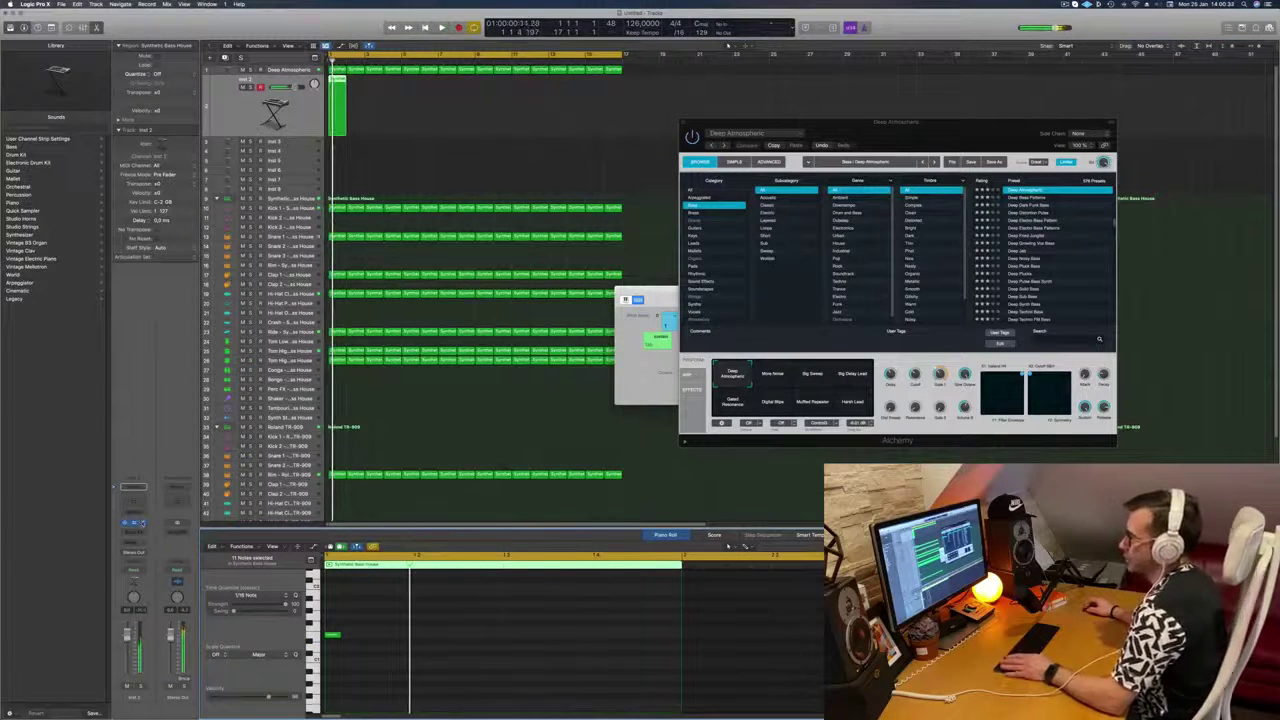
# Step: Open Alchemy on Inst 2, sort presets by rating and load Perfect Pad 01 with its Bold snapshot
pyautogui.click(143, 523)
pyautogui.click(133, 522)
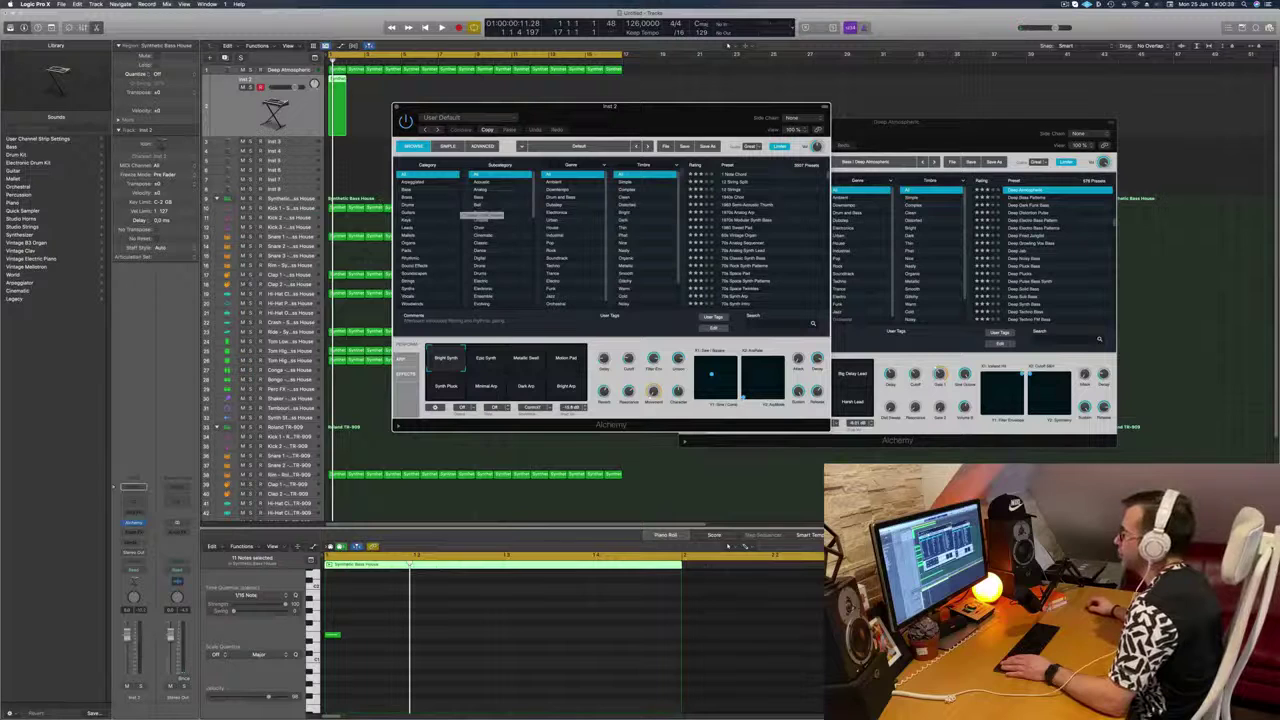
pyautogui.click(701, 166)
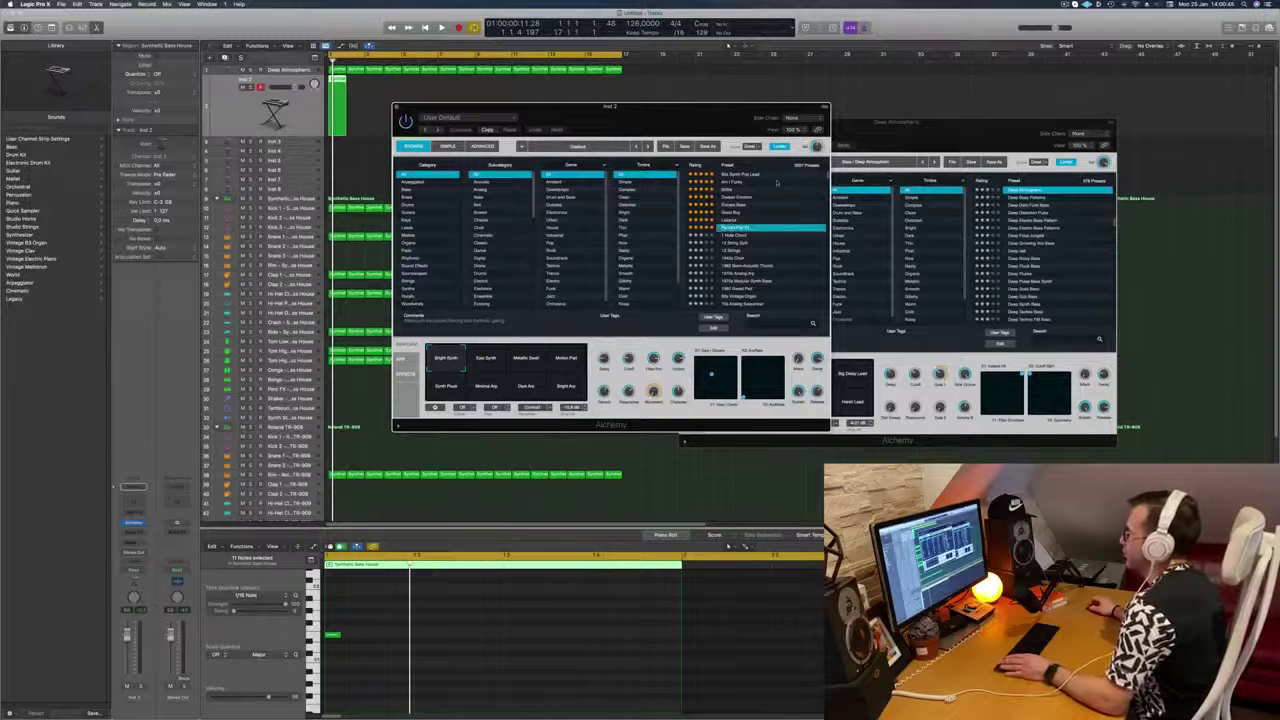
pyautogui.click(558, 367)
pyautogui.press('space')
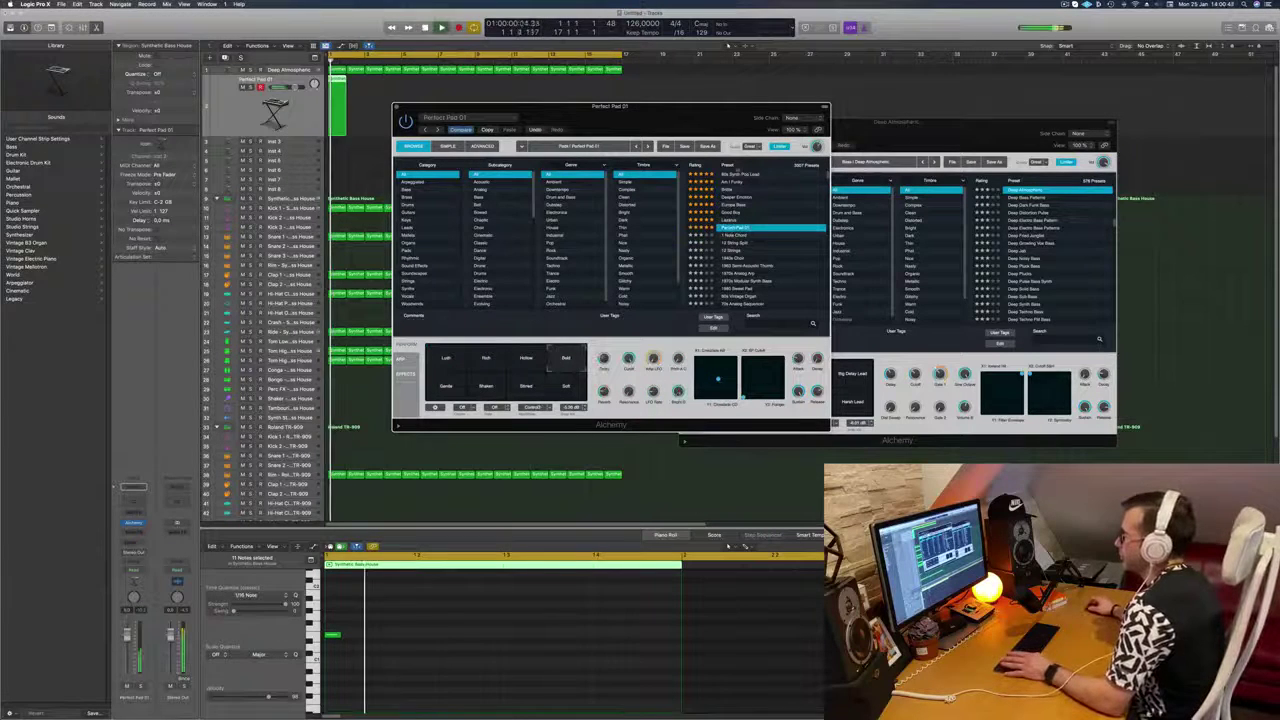
# Step: Move Alchemy aside and copy the one-bar Perfect Pad 01 region repeatedly until it fills the track to bar 17
pyautogui.moveTo(665, 115); pyautogui.dragTo(1065, 72)
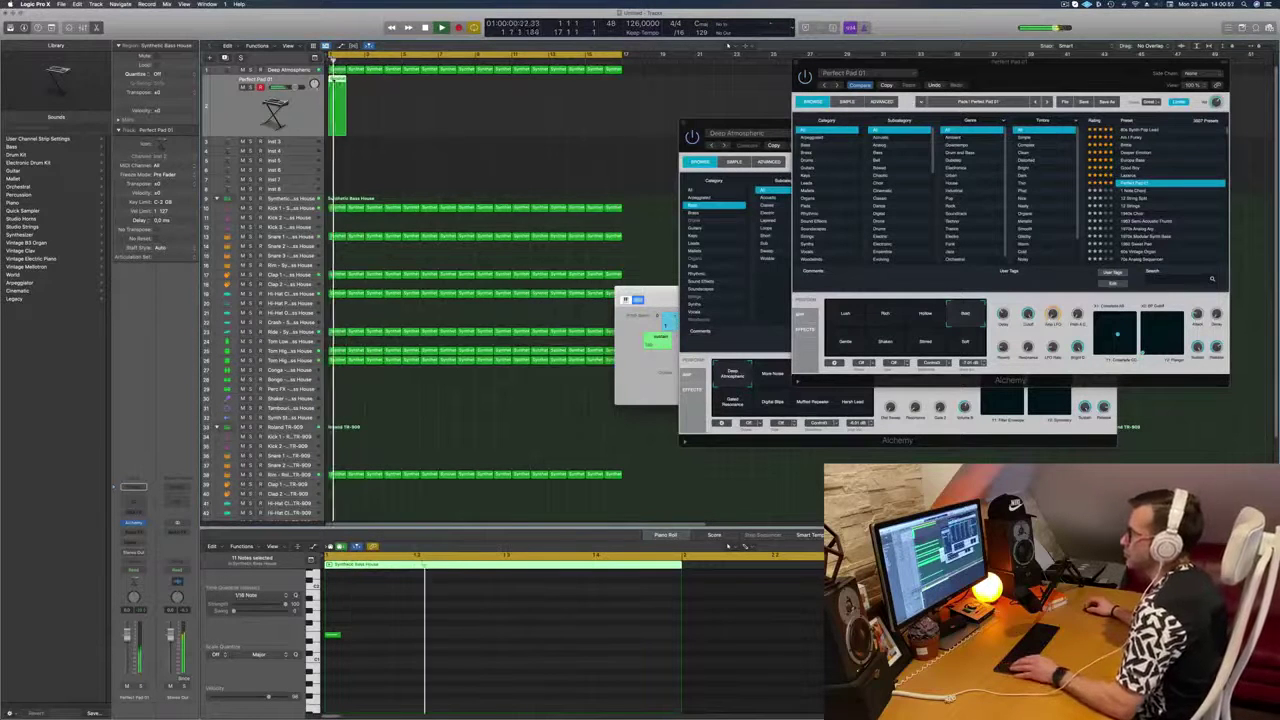
pyautogui.moveTo(338, 85); pyautogui.dragTo(414, 86)
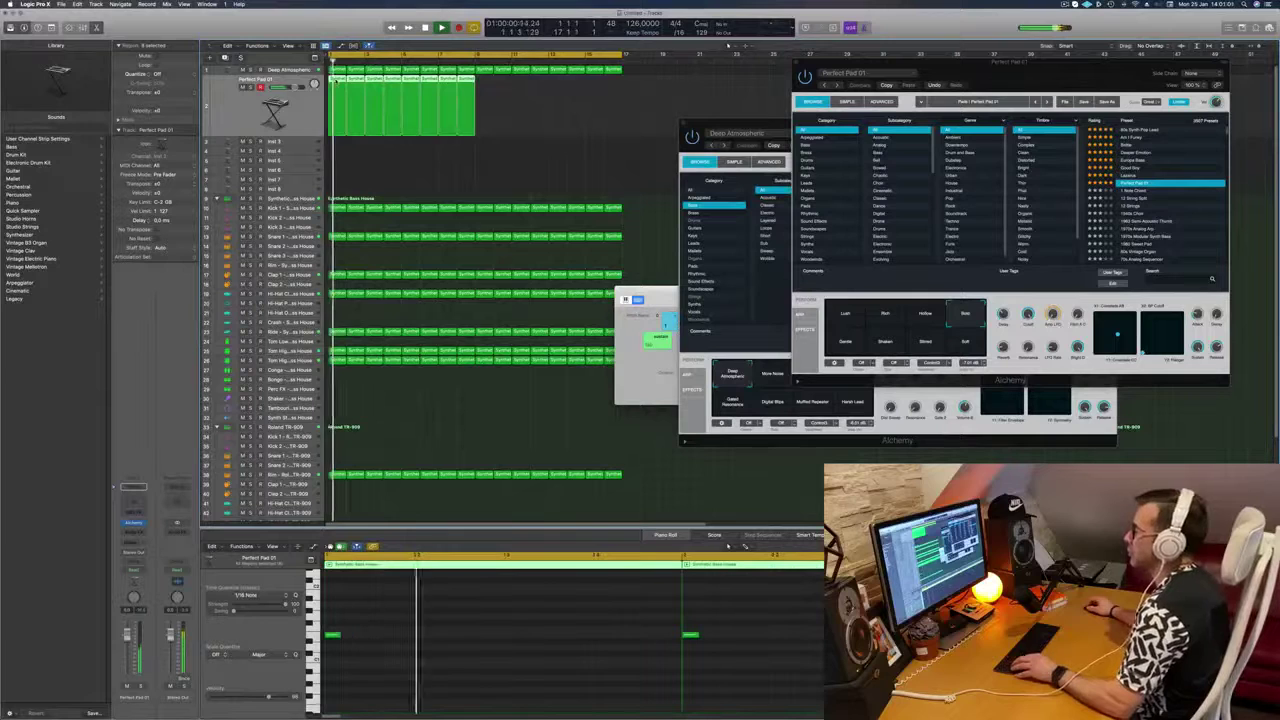
pyautogui.moveTo(337, 105); pyautogui.dragTo(487, 95)
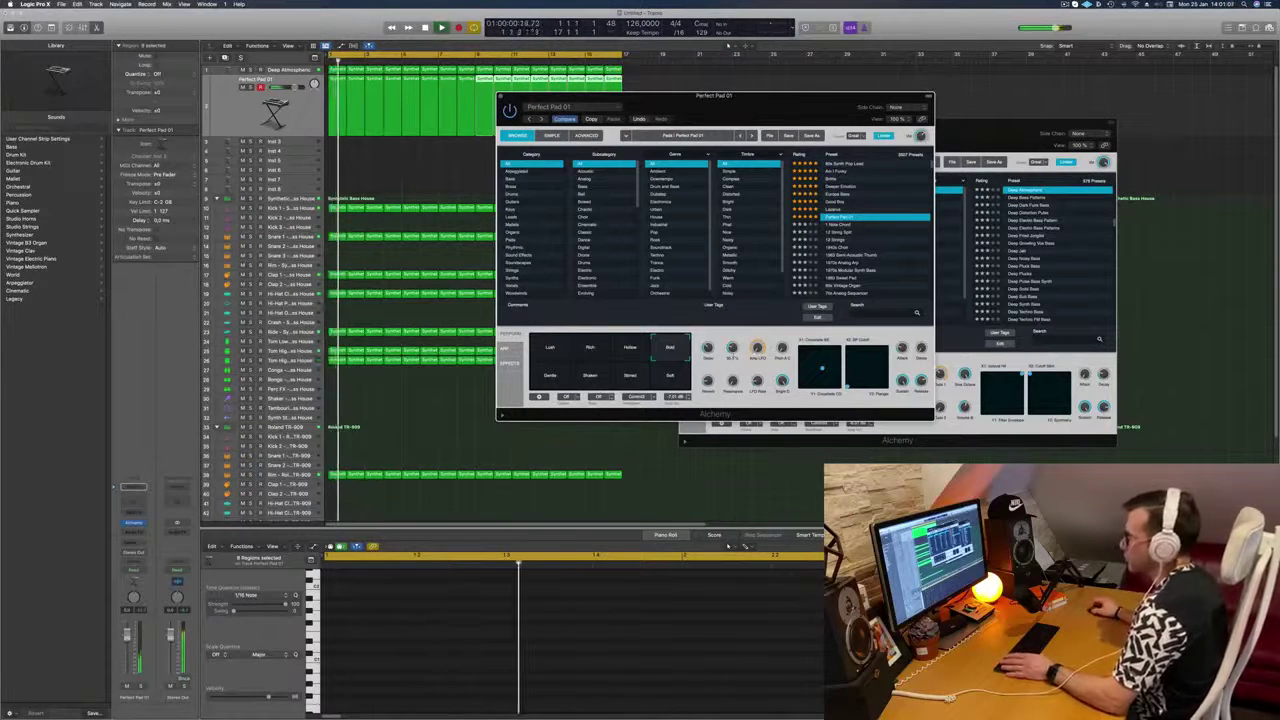
# Step: Raise the Perfect Pad 01 channel volume slightly and close its Alchemy window
pyautogui.moveTo(127, 633); pyautogui.dragTo(127, 630)
pyautogui.moveTo(820, 95); pyautogui.dragTo(680, 104)
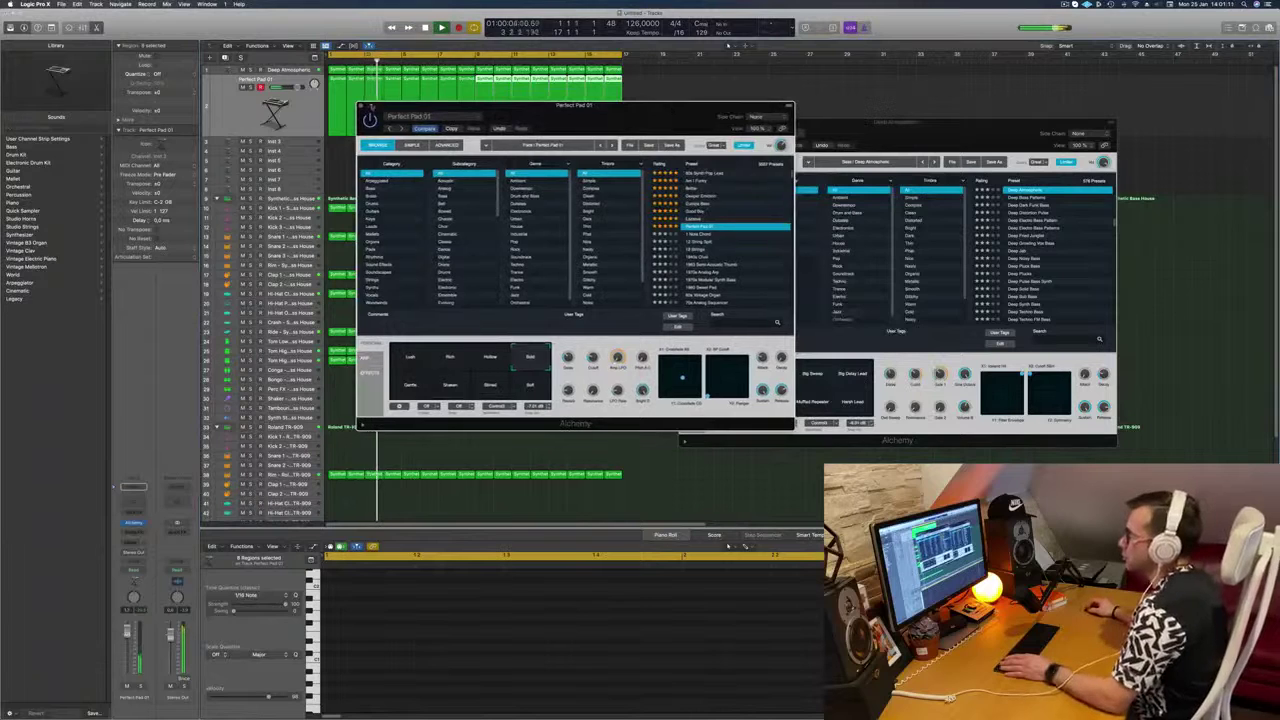
pyautogui.click(361, 105)
pyautogui.click(292, 117)
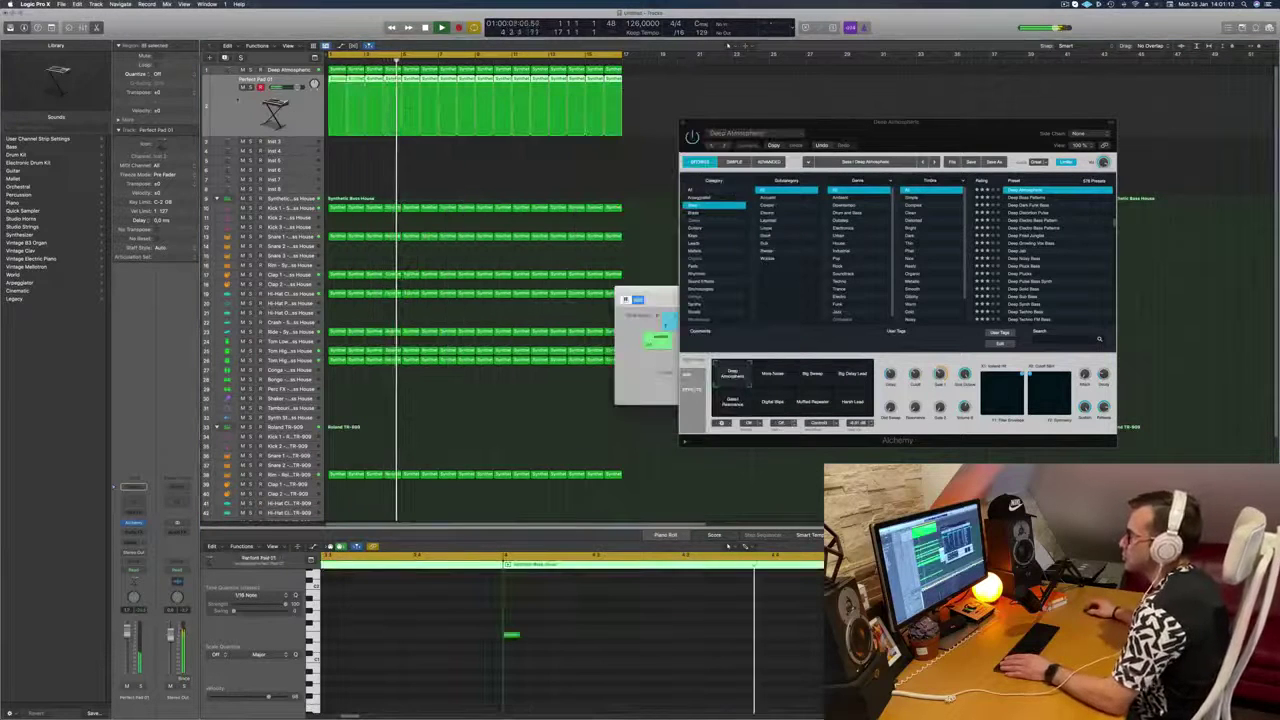
# Step: Solo the Perfect Pad 01 track from the start for a short listen and unsolo it
pyautogui.press('Return')
pyautogui.press('s')
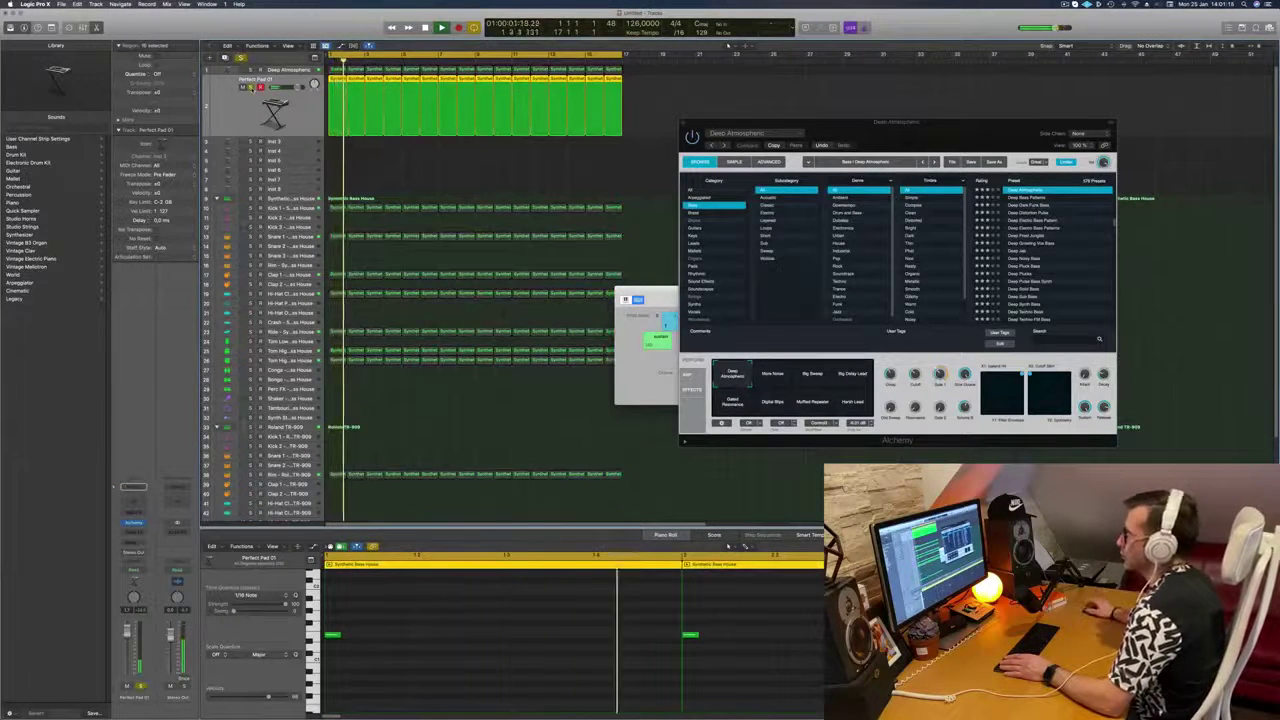
pyautogui.press('s')
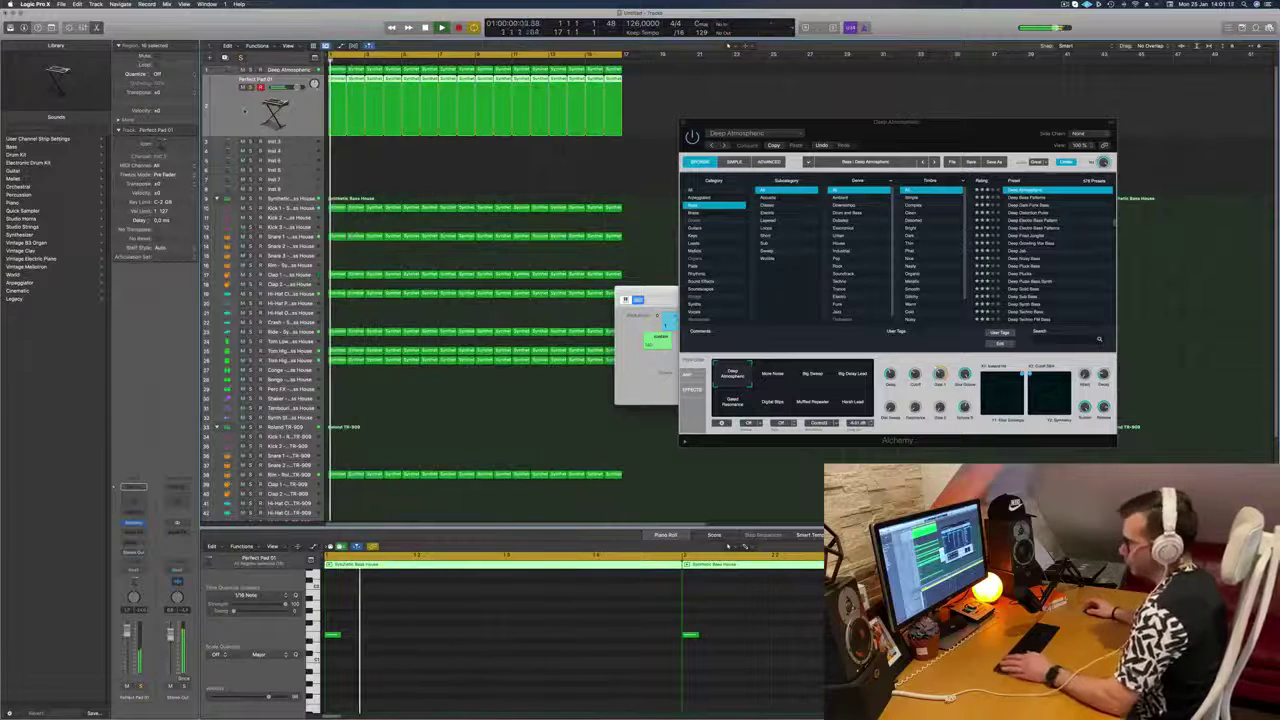
# Step: Deselect the regions, close the Musical Typing keyboard and show the mixer
pyautogui.click(488, 410)
pyautogui.press('super+k')
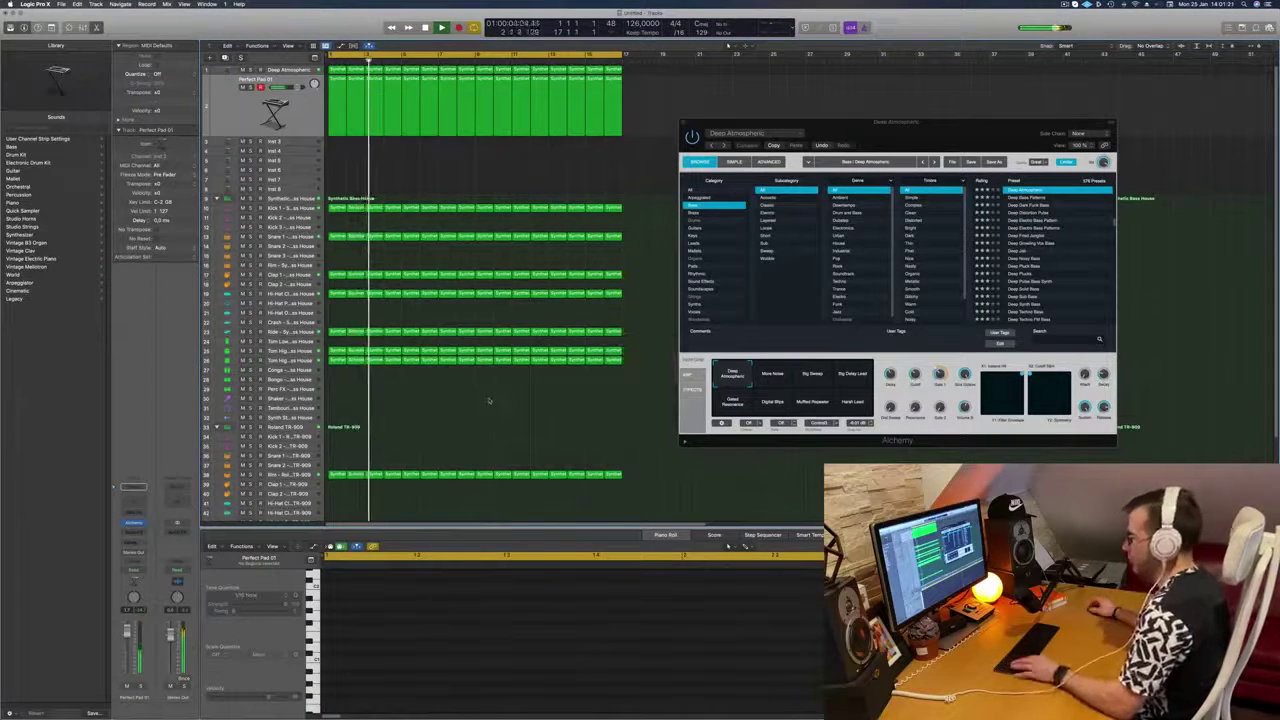
pyautogui.press('x')
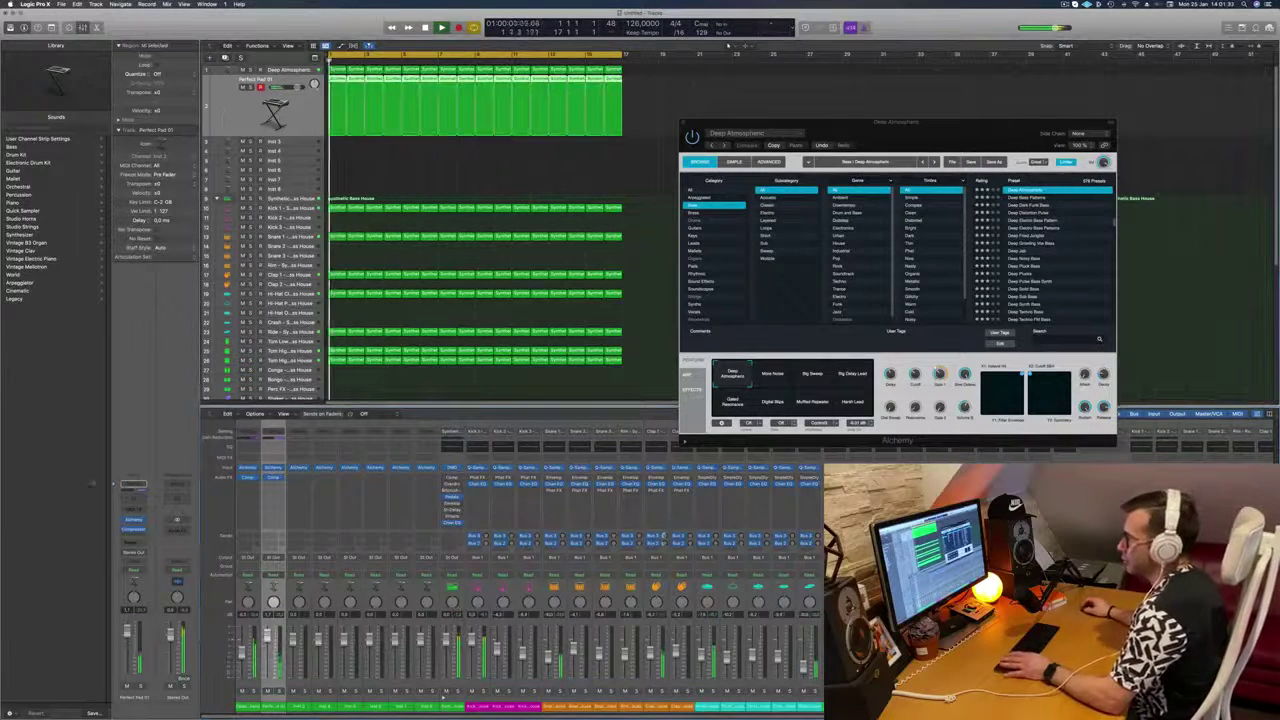
# Step: Add a Bus 8 send to the Perfect Pad 01 channel and insert SilverVerb on the resulting aux channel
pyautogui.click(124, 548)
pyautogui.moveTo(132, 552)
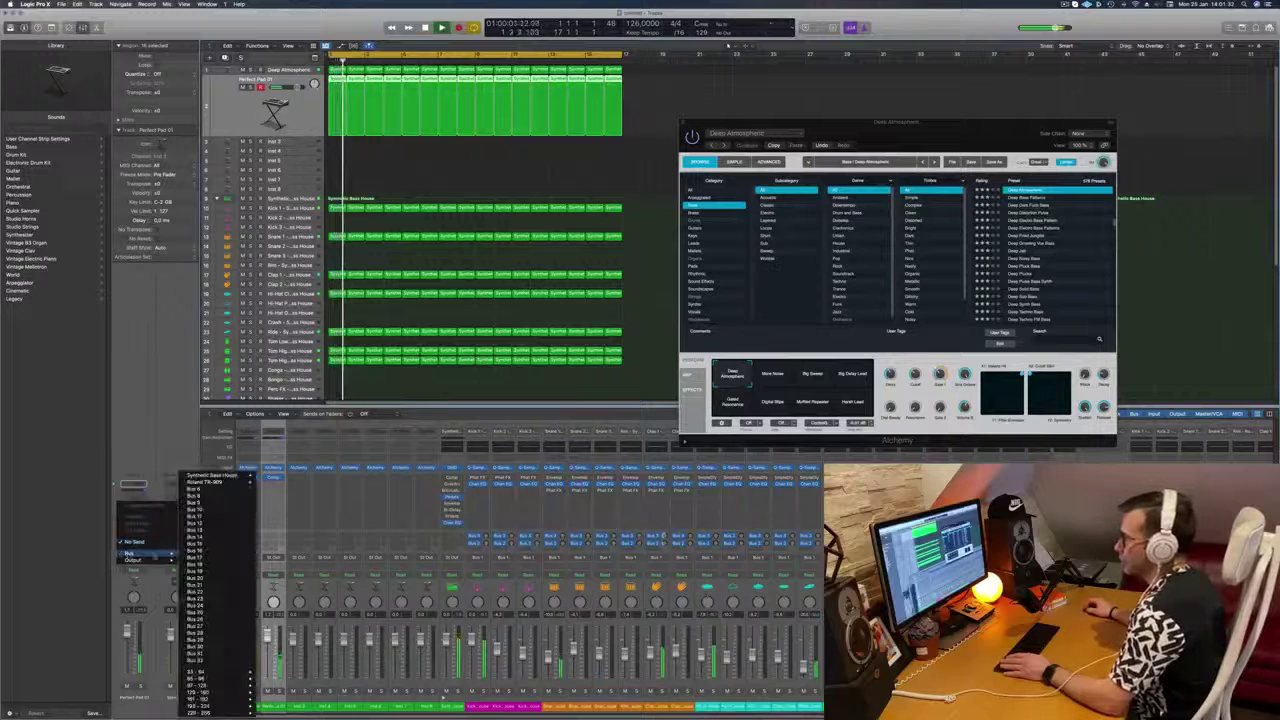
pyautogui.click(221, 489)
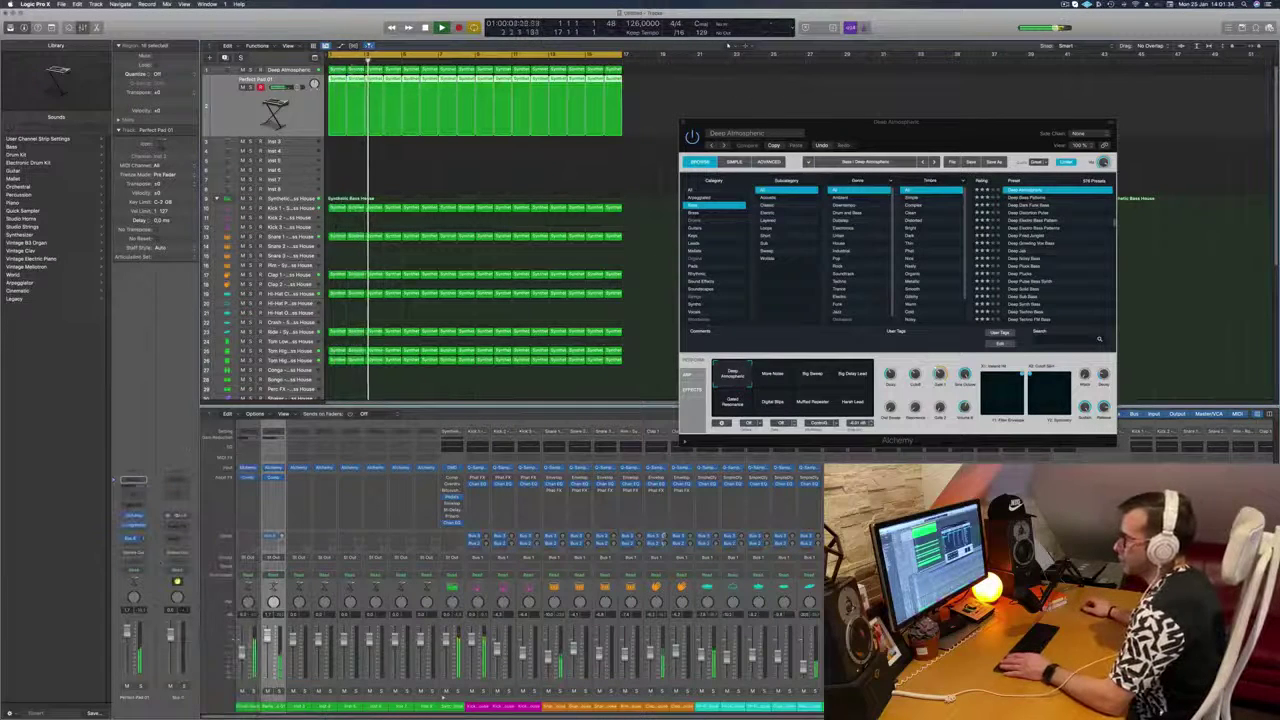
pyautogui.click(177, 526)
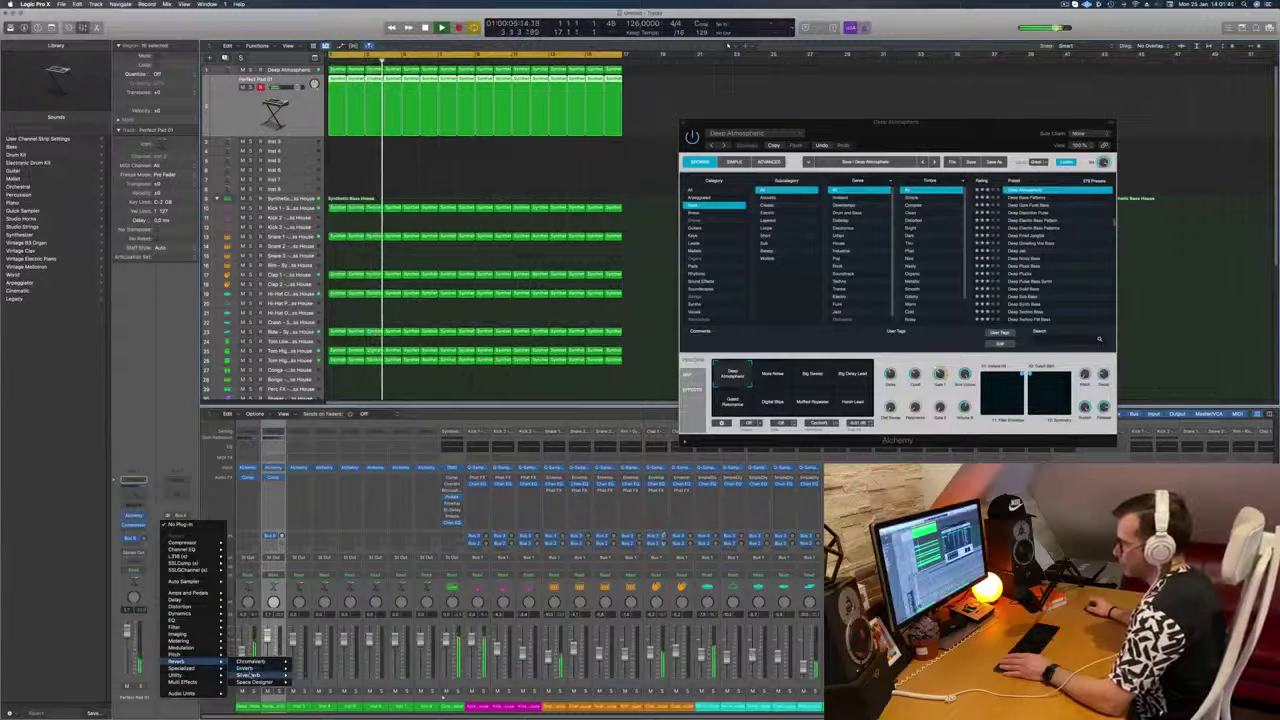
pyautogui.click(262, 675)
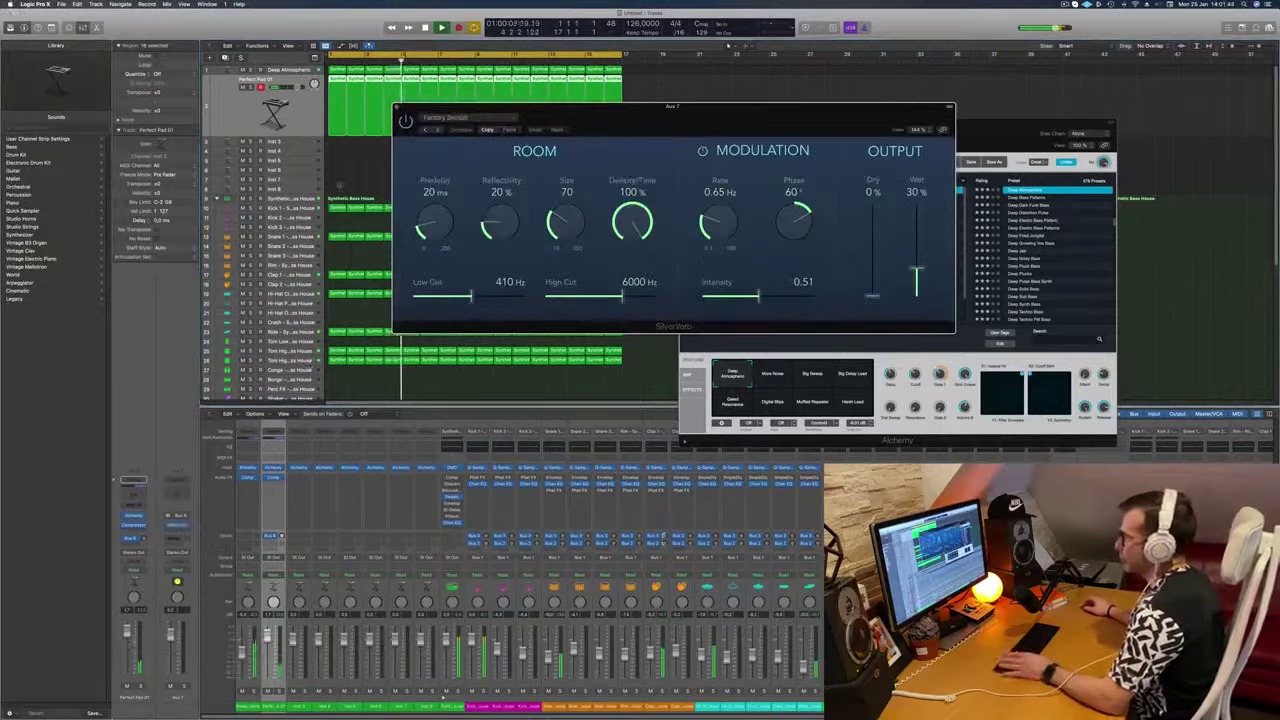
# Step: Load the grandiose preset in SilverVerb and turn up the Perfect Pad 01 send level
pyautogui.click(498, 118)
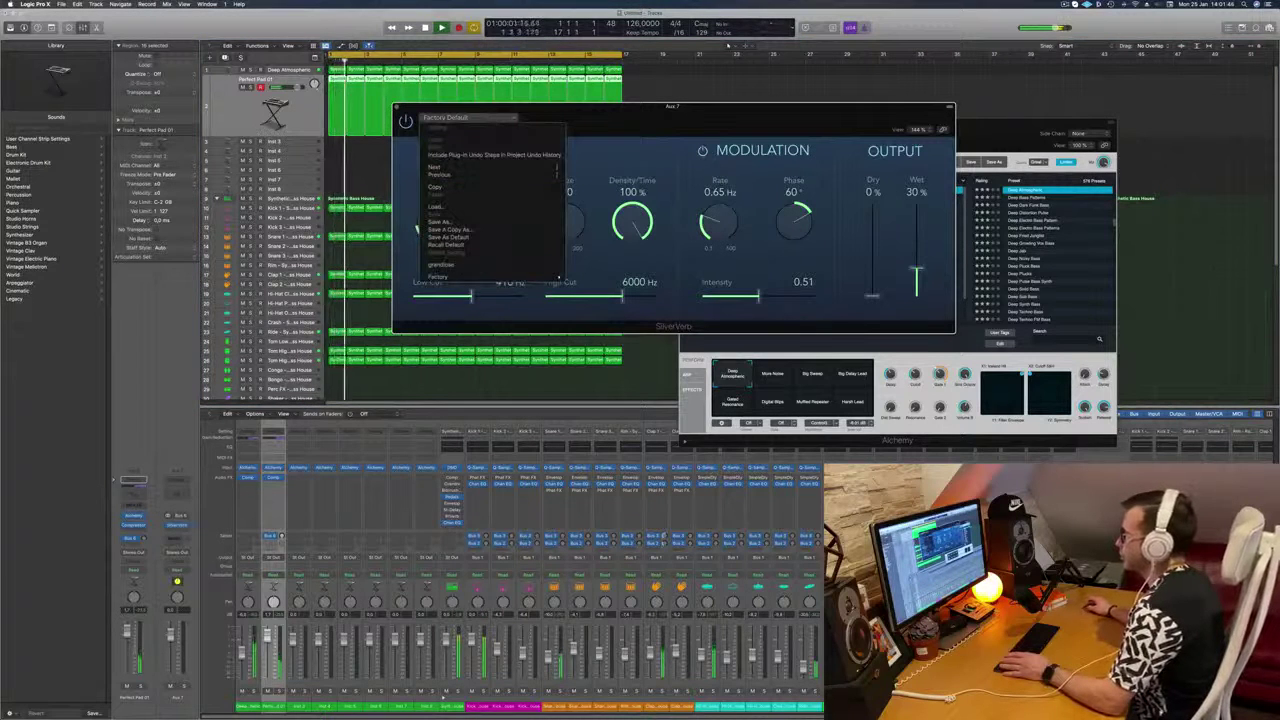
pyautogui.click(456, 265)
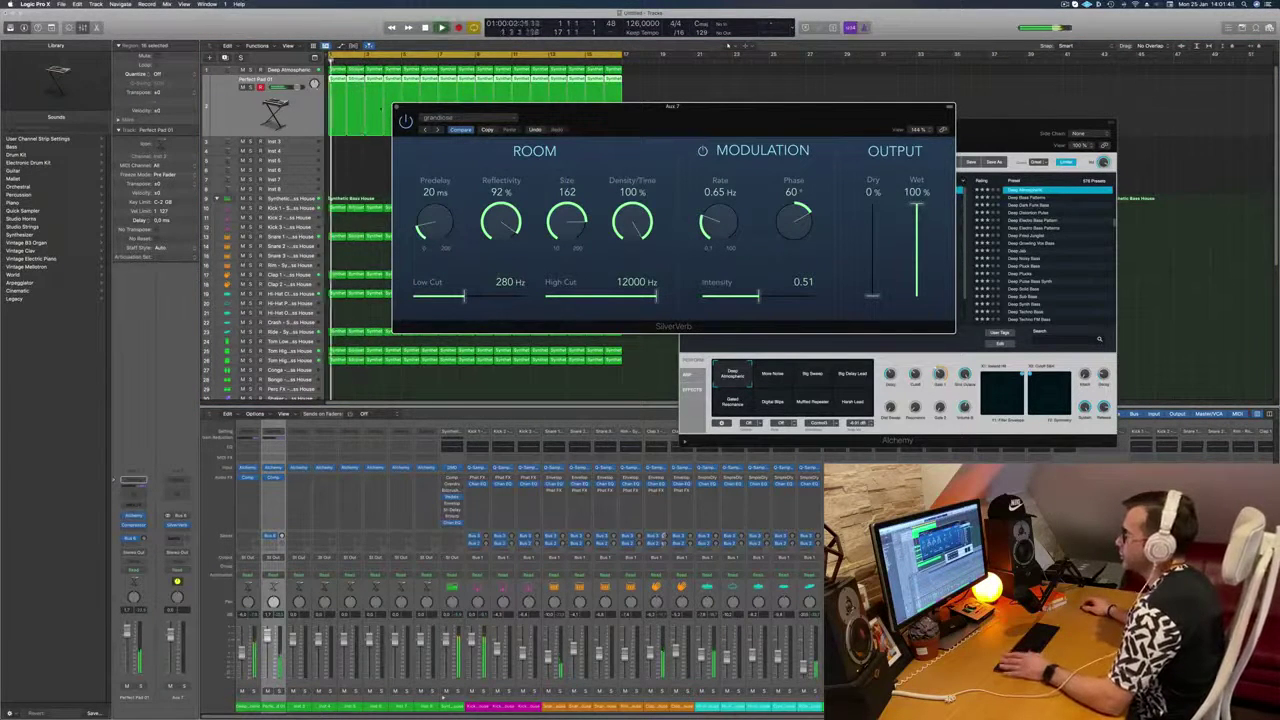
pyautogui.moveTo(281, 536); pyautogui.dragTo(281, 534)
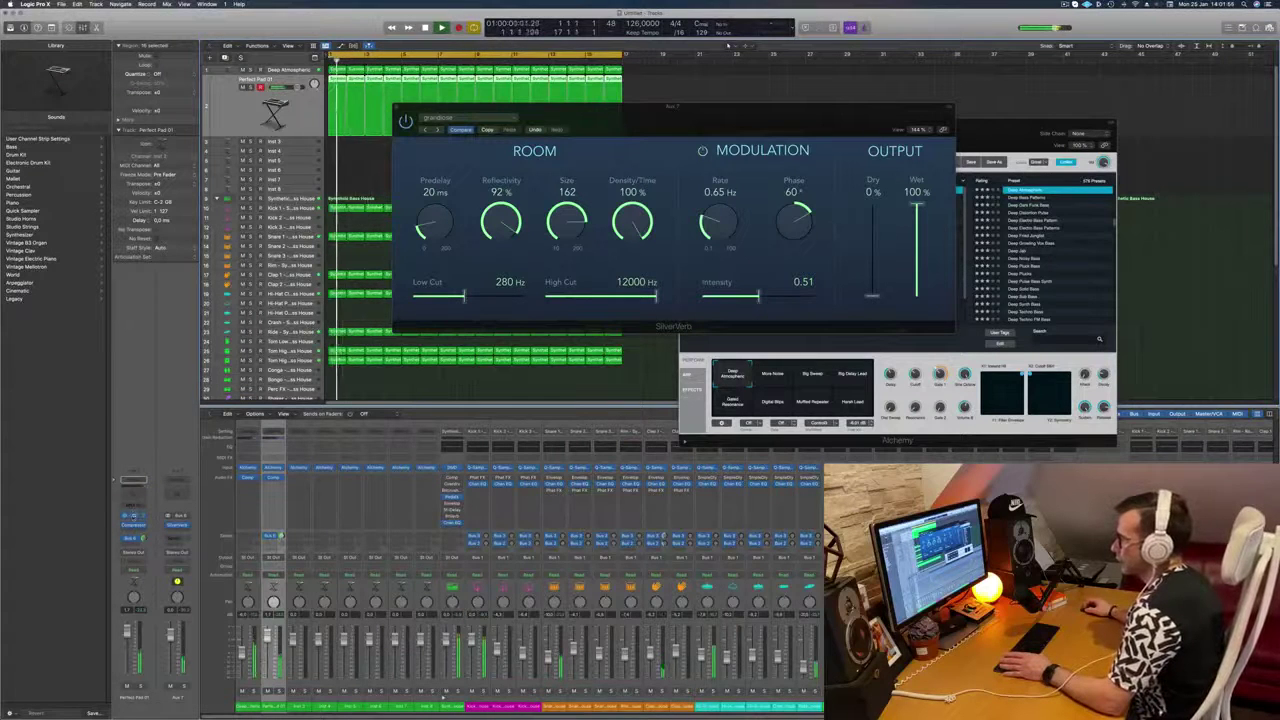
# Step: Look at the pad's Alchemy instrument, close it, and move the SilverVerb window clear of the track regions
pyautogui.click(134, 517)
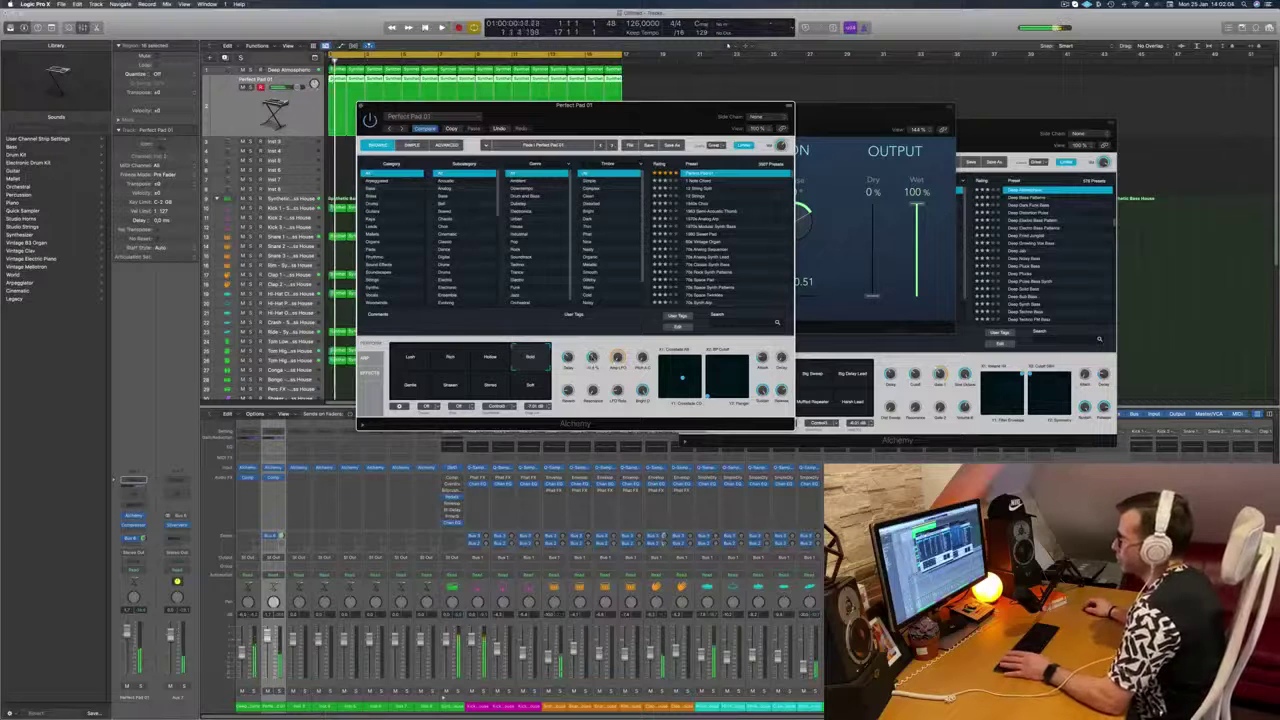
pyautogui.click(361, 106)
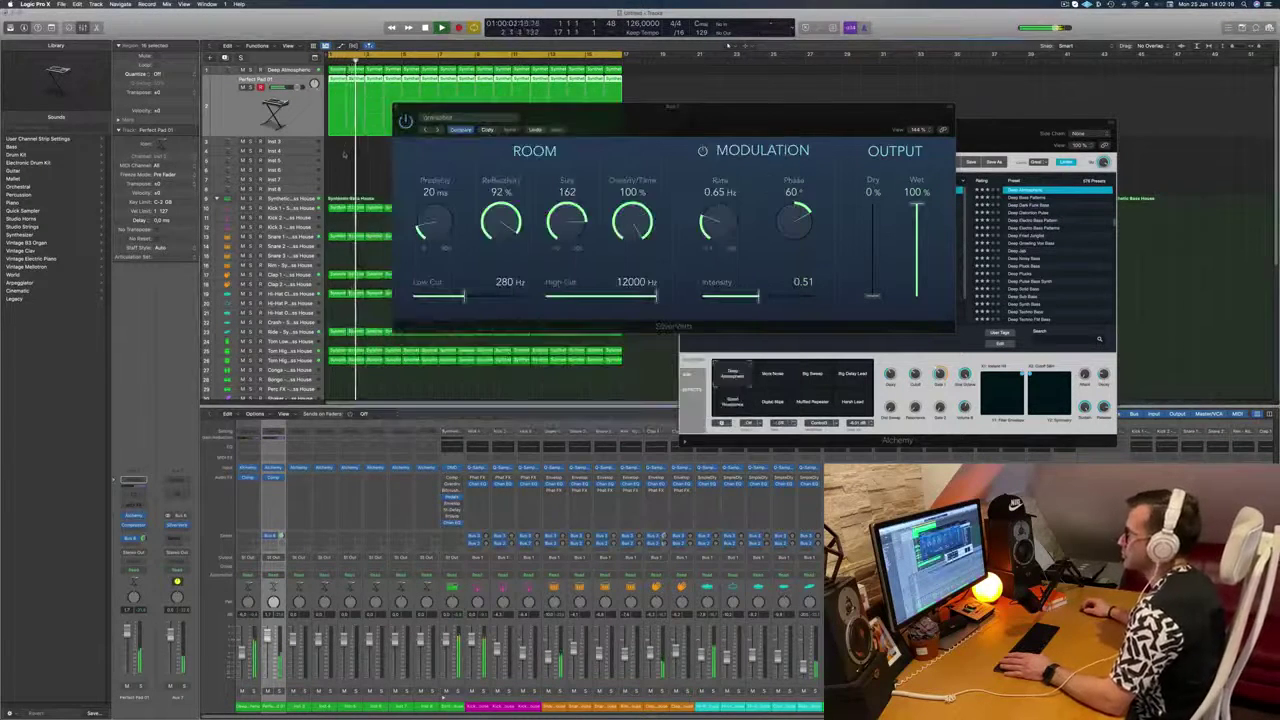
pyautogui.moveTo(530, 113); pyautogui.dragTo(1004, 163)
pyautogui.click(535, 164)
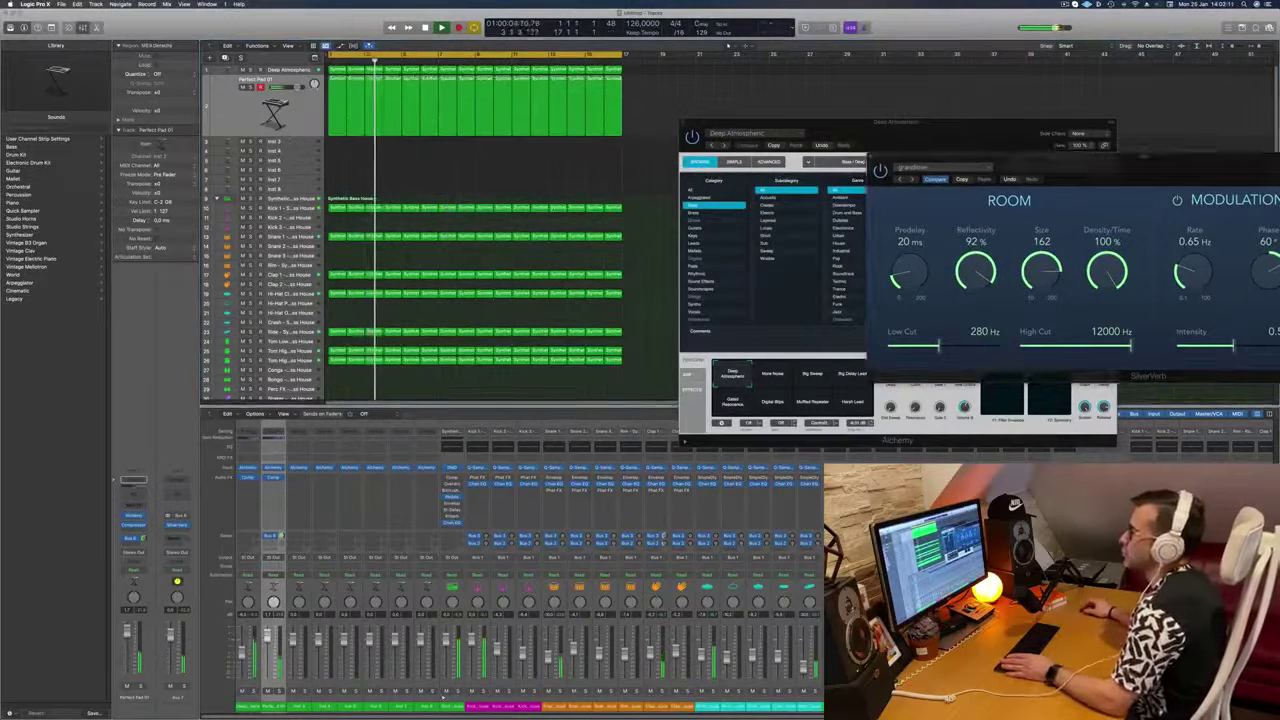
# Step: Copy the first bassline region to bar 1 of the Inst 3 track and open it in the Piano Roll
pyautogui.press('Down')
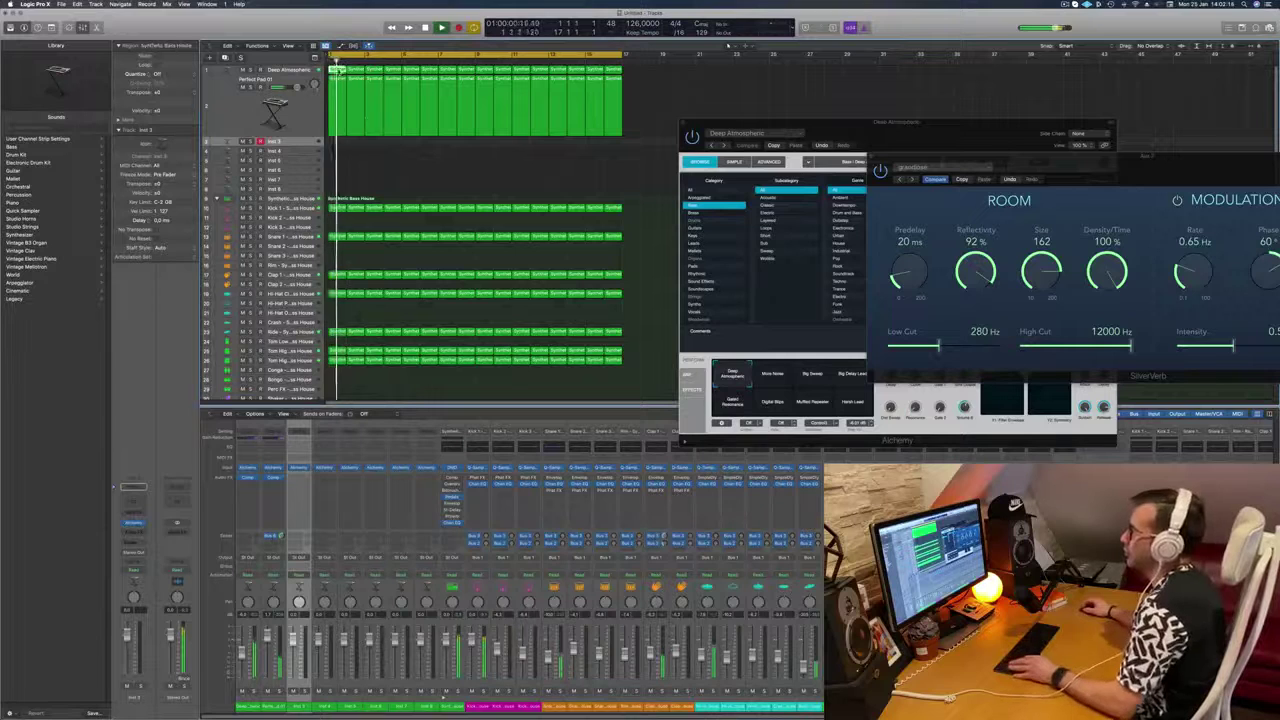
pyautogui.moveTo(337, 68); pyautogui.dragTo(337, 145)
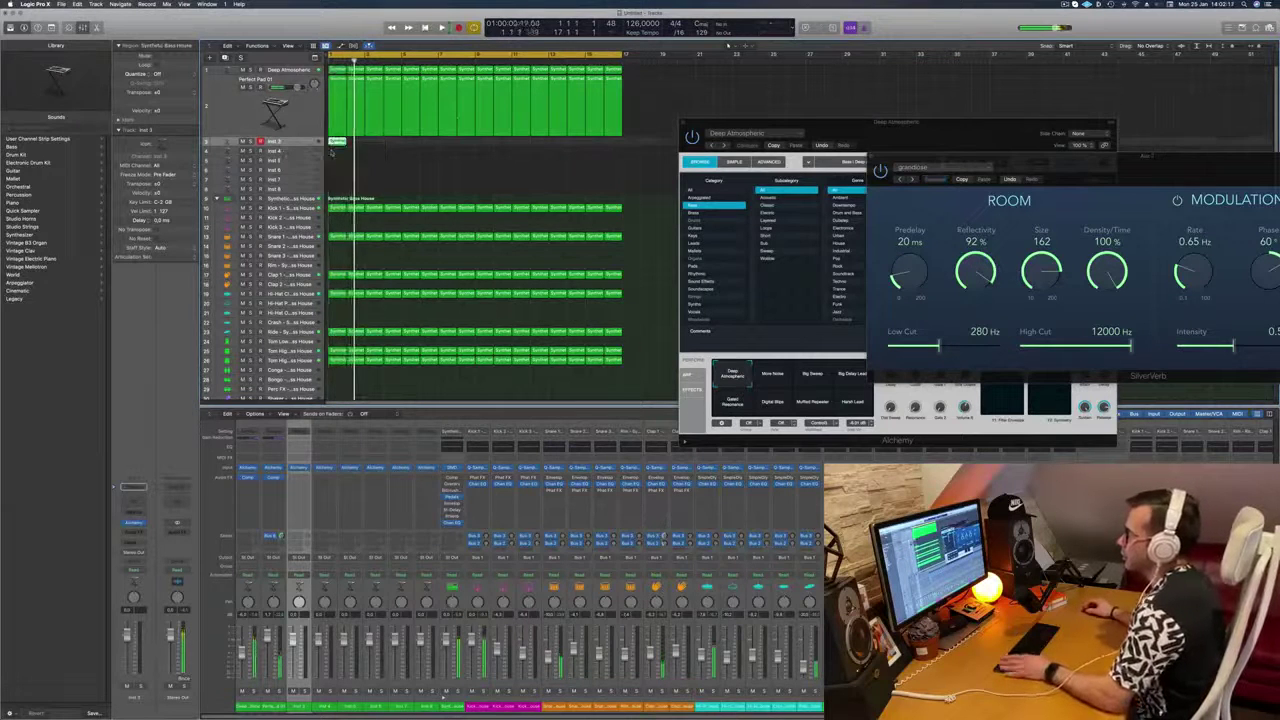
pyautogui.press('p')
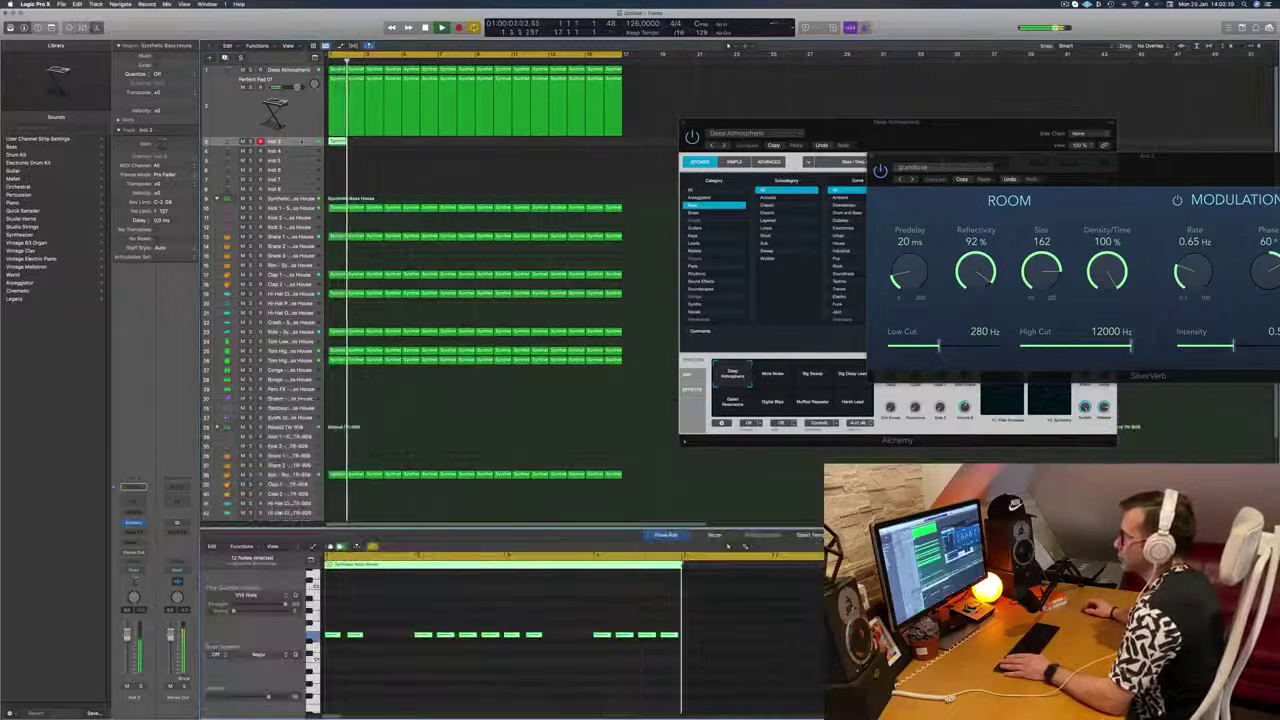
pyautogui.press('space')
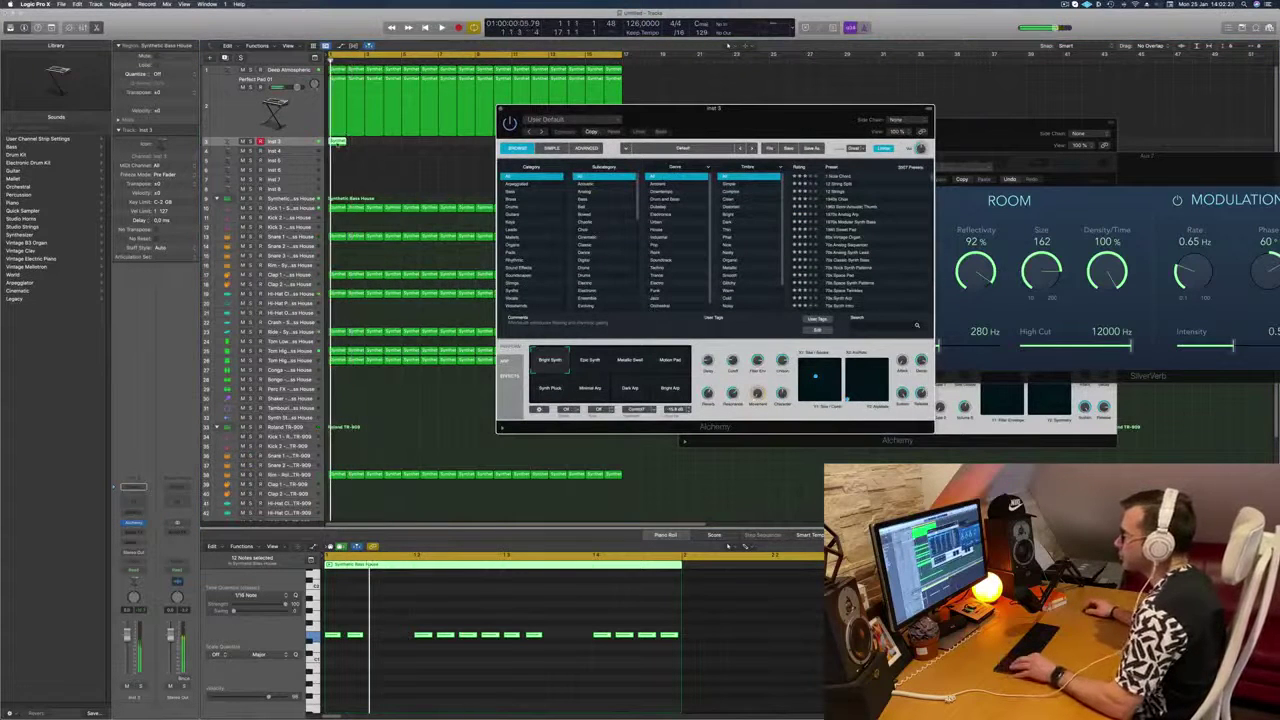
# Step: Duplicate the copied bassline region along the Inst 3 track until it fills all 16 bars
pyautogui.moveTo(340, 142); pyautogui.dragTo(358, 142)
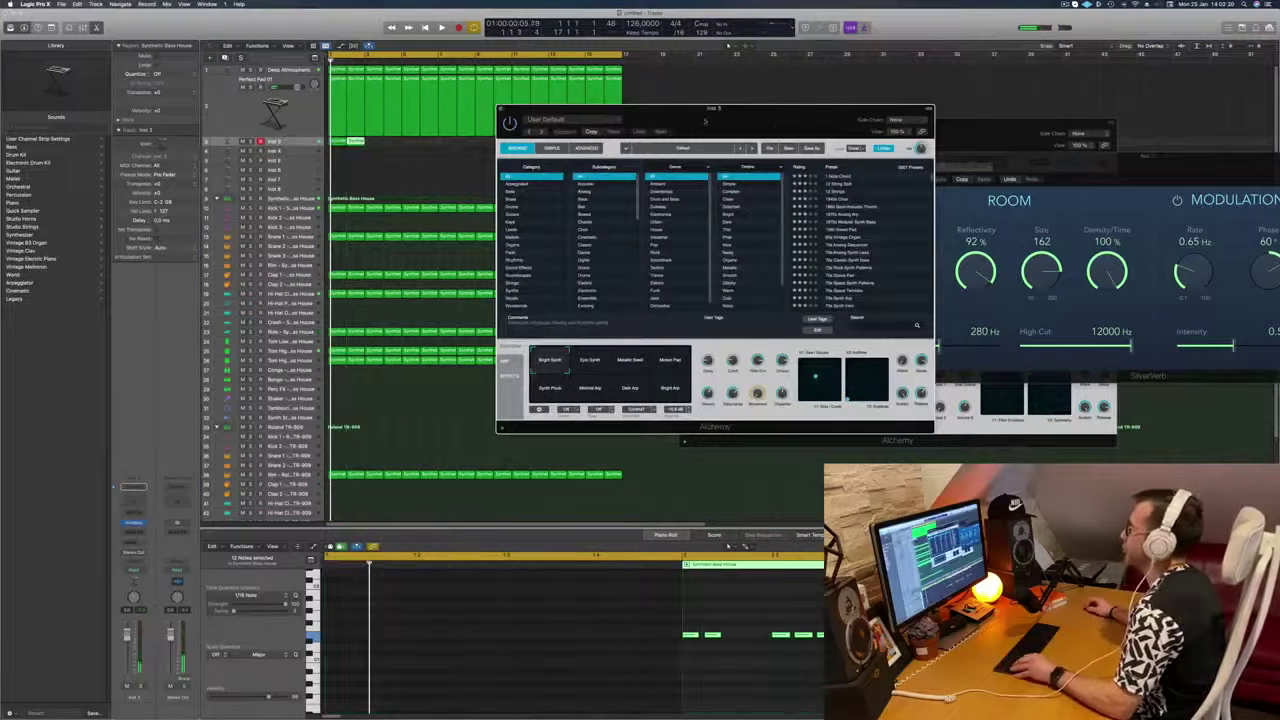
pyautogui.moveTo(560, 109); pyautogui.dragTo(639, 118)
pyautogui.moveTo(450, 147); pyautogui.dragTo(337, 142)
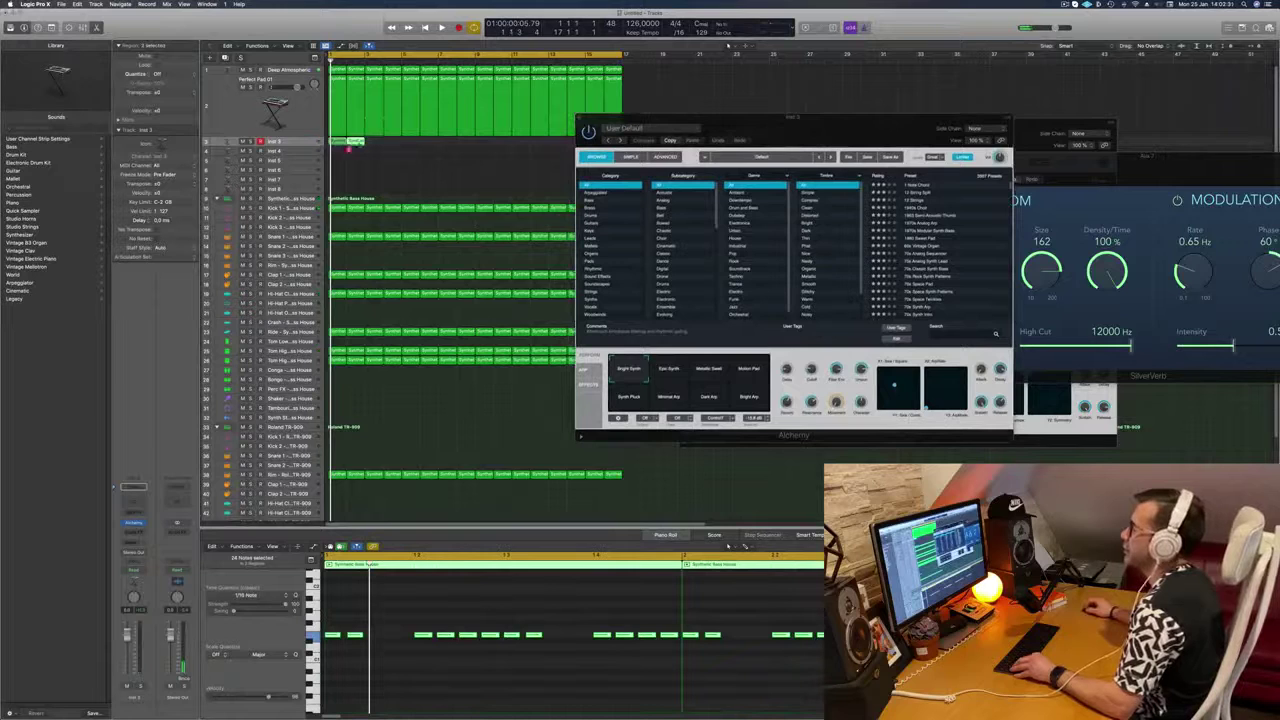
pyautogui.press('space')
pyautogui.moveTo(415, 147)
pyautogui.mouseDown()
pyautogui.moveTo(430, 149)
pyautogui.moveTo(418, 150)
pyautogui.mouseUp()
pyautogui.moveTo(735, 136); pyautogui.dragTo(735, 261)
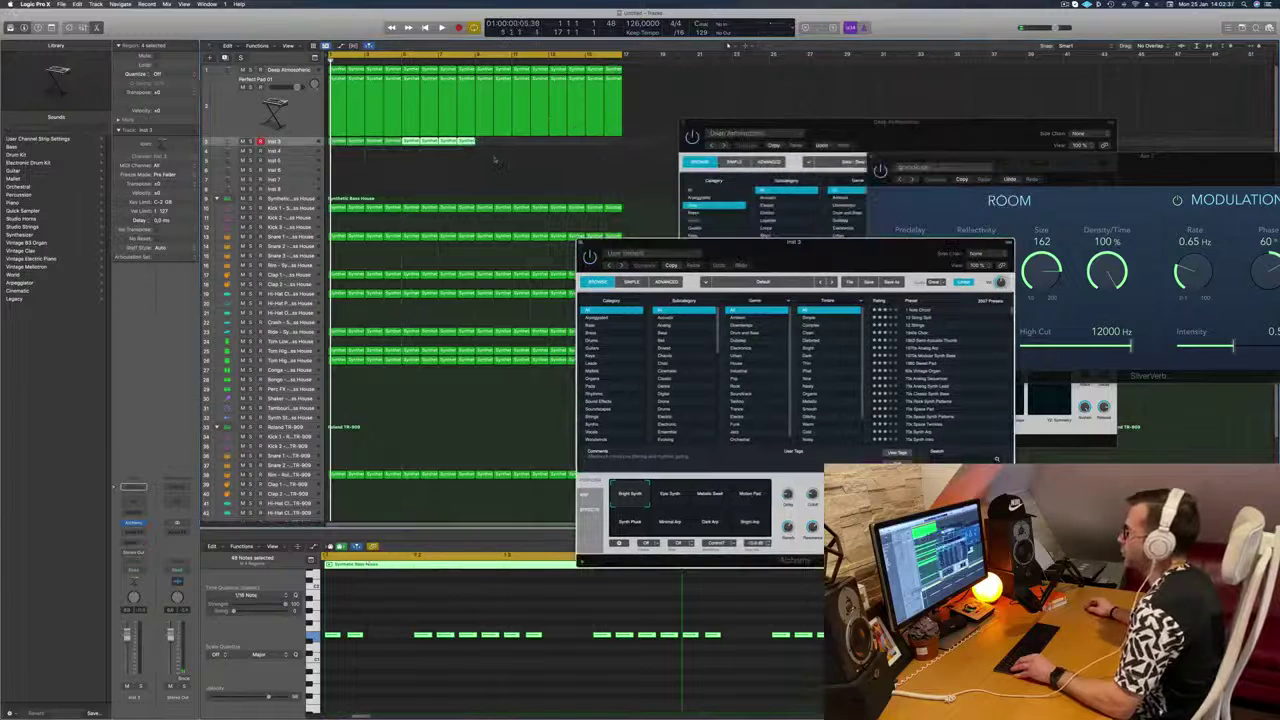
pyautogui.moveTo(339, 142); pyautogui.dragTo(487, 148)
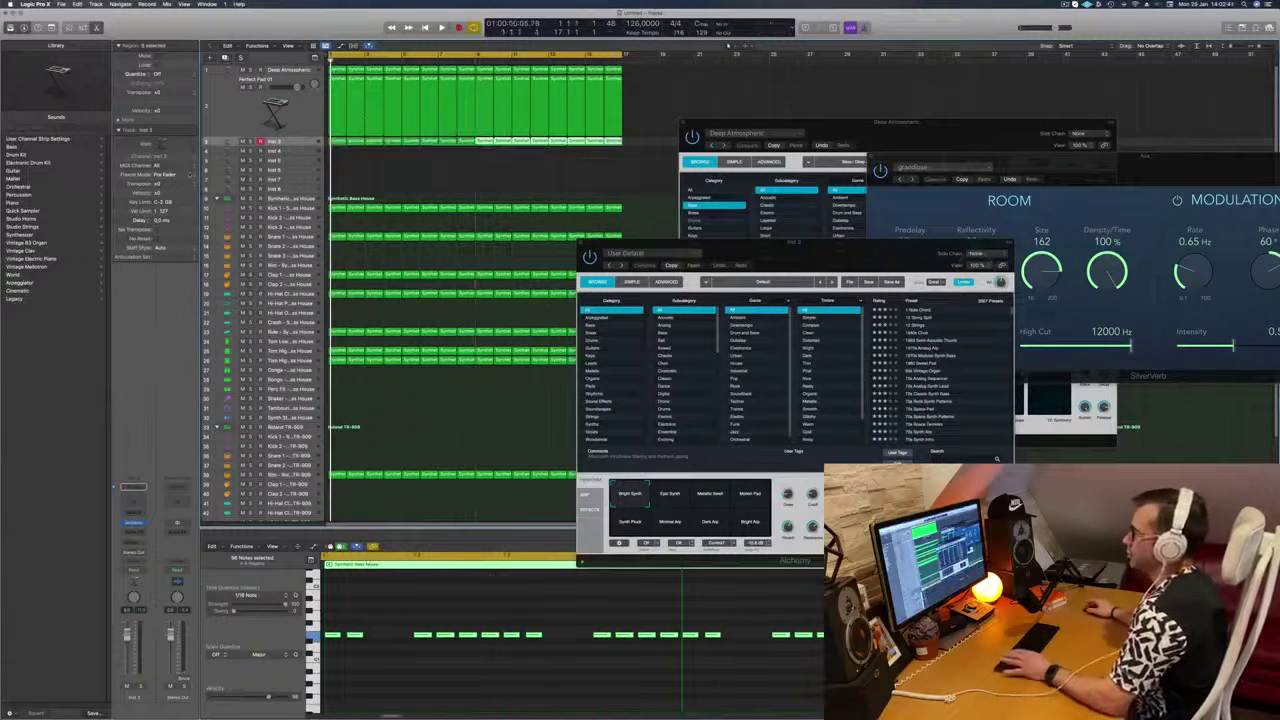
# Step: Load the 90s Wave Sequence preset from the Rhythmic category in Inst 3's Alchemy and move its window off the regions
pyautogui.press('space')
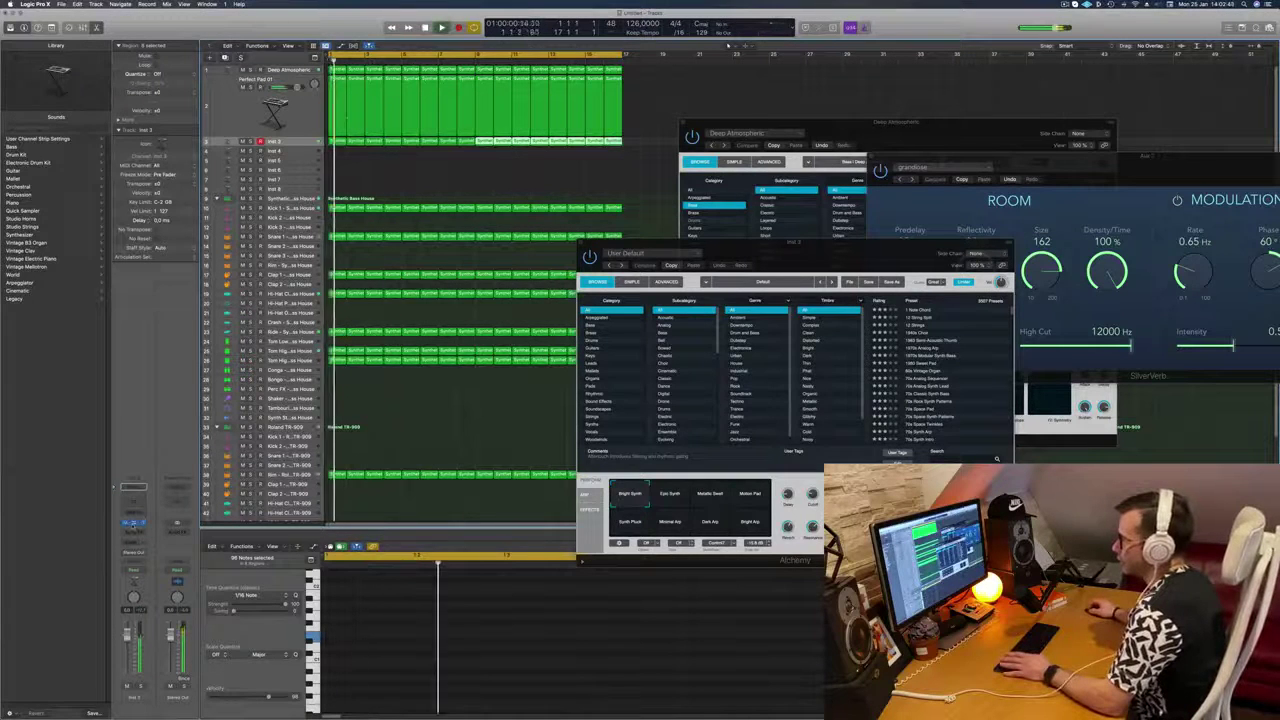
pyautogui.click(134, 523)
pyautogui.click(134, 523)
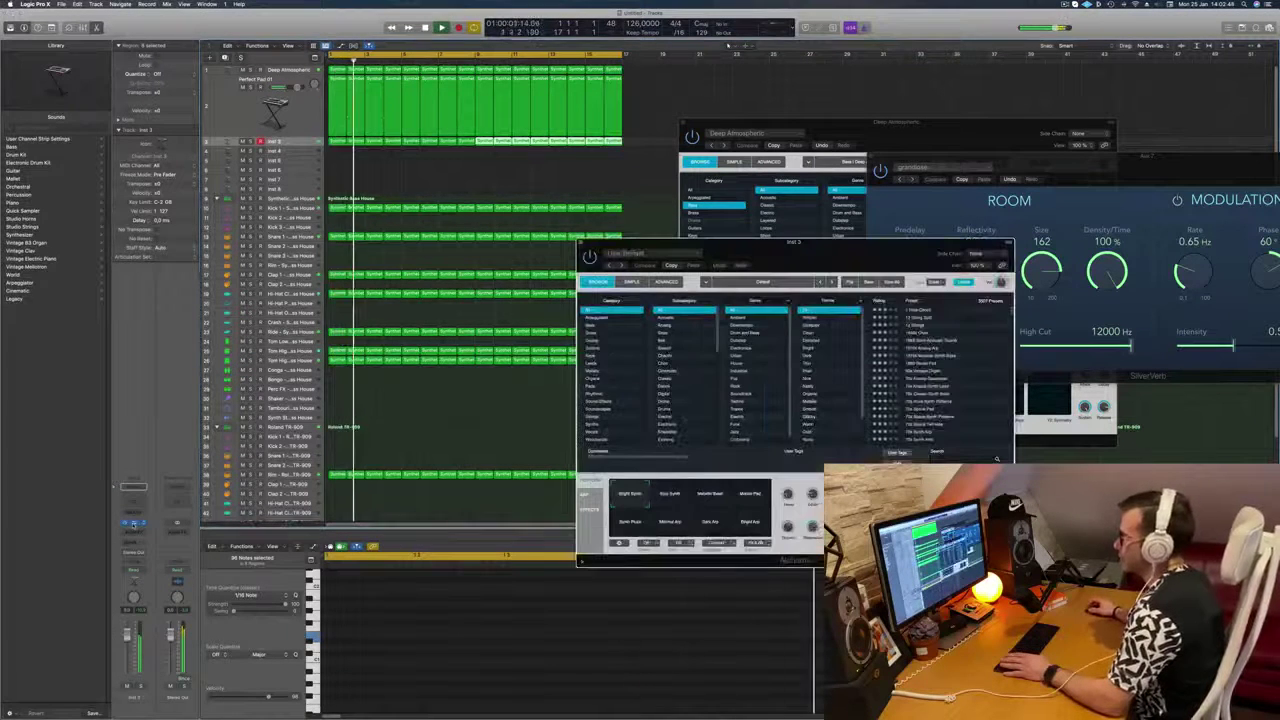
pyautogui.moveTo(837, 256); pyautogui.dragTo(739, 222)
pyautogui.press('space')
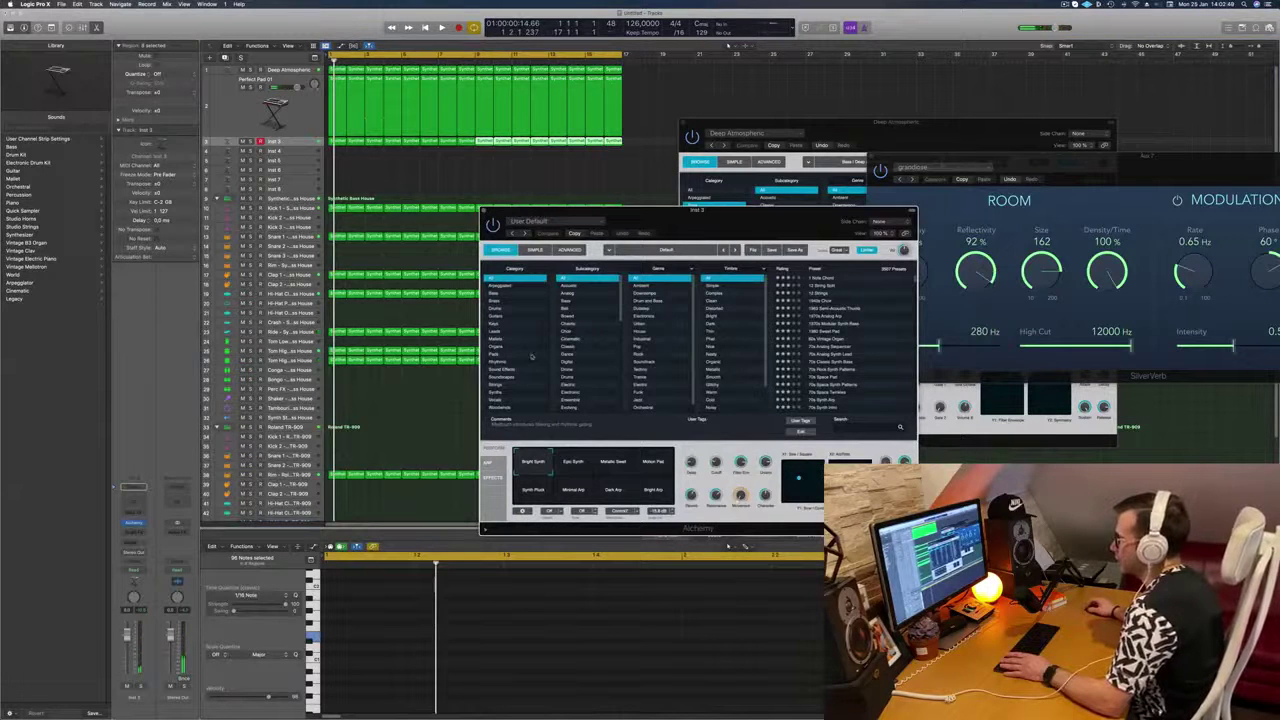
pyautogui.click(500, 362)
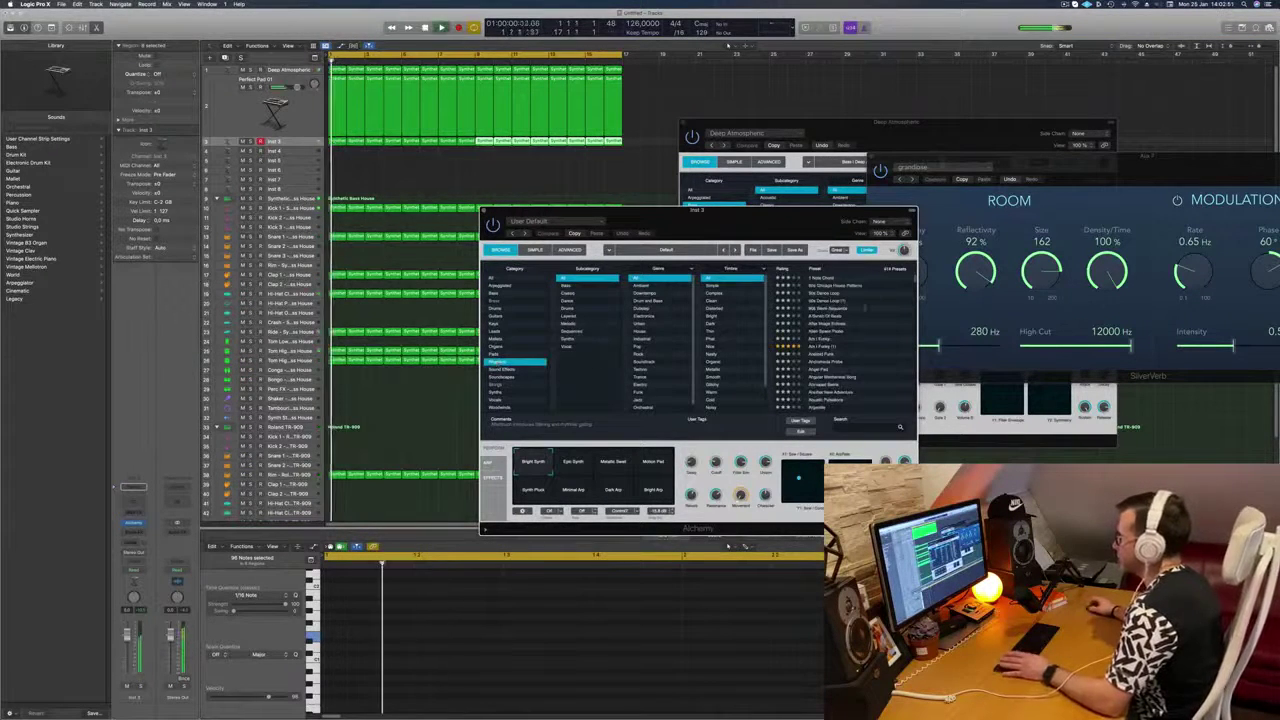
pyautogui.click(827, 309)
pyautogui.moveTo(784, 212); pyautogui.dragTo(870, 149)
pyautogui.moveTo(785, 145); pyautogui.dragTo(842, 195)
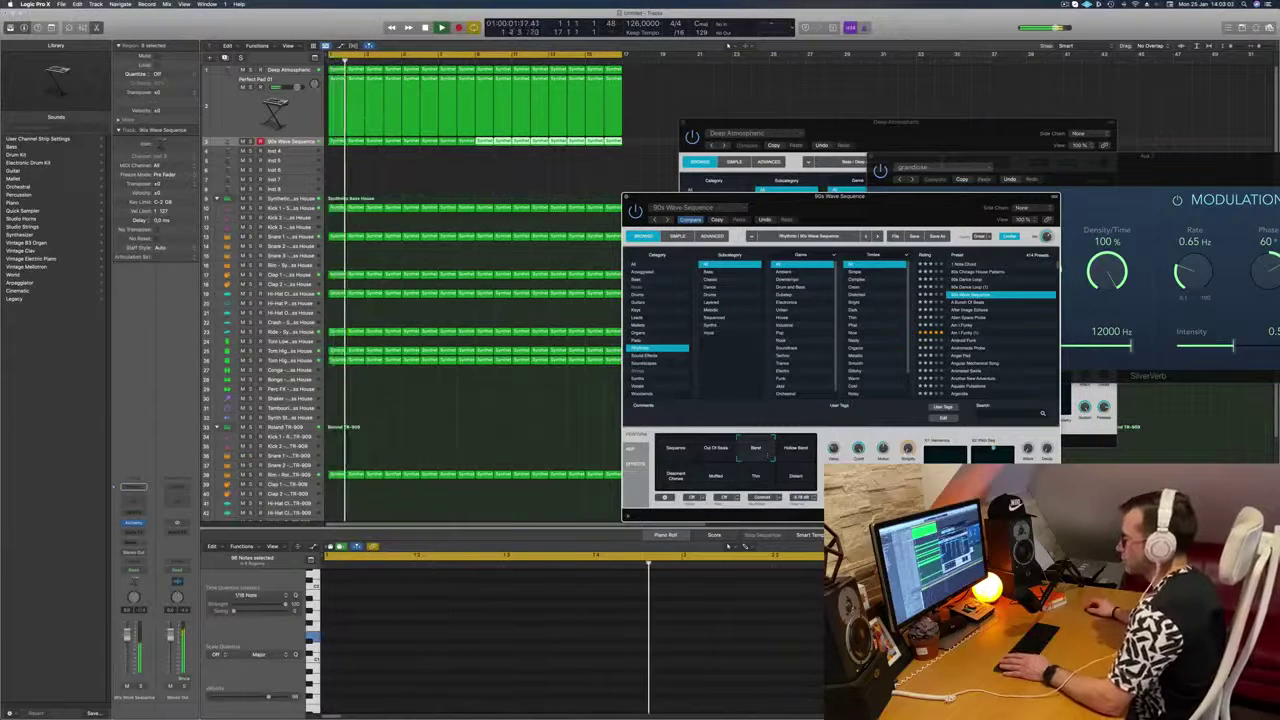
# Step: Audition the Dissonant Chimes and Muffled variations, raise the track's volume, and briefly solo the track
pyautogui.press('space')
pyautogui.click(677, 471)
pyautogui.press('space')
pyautogui.press('space')
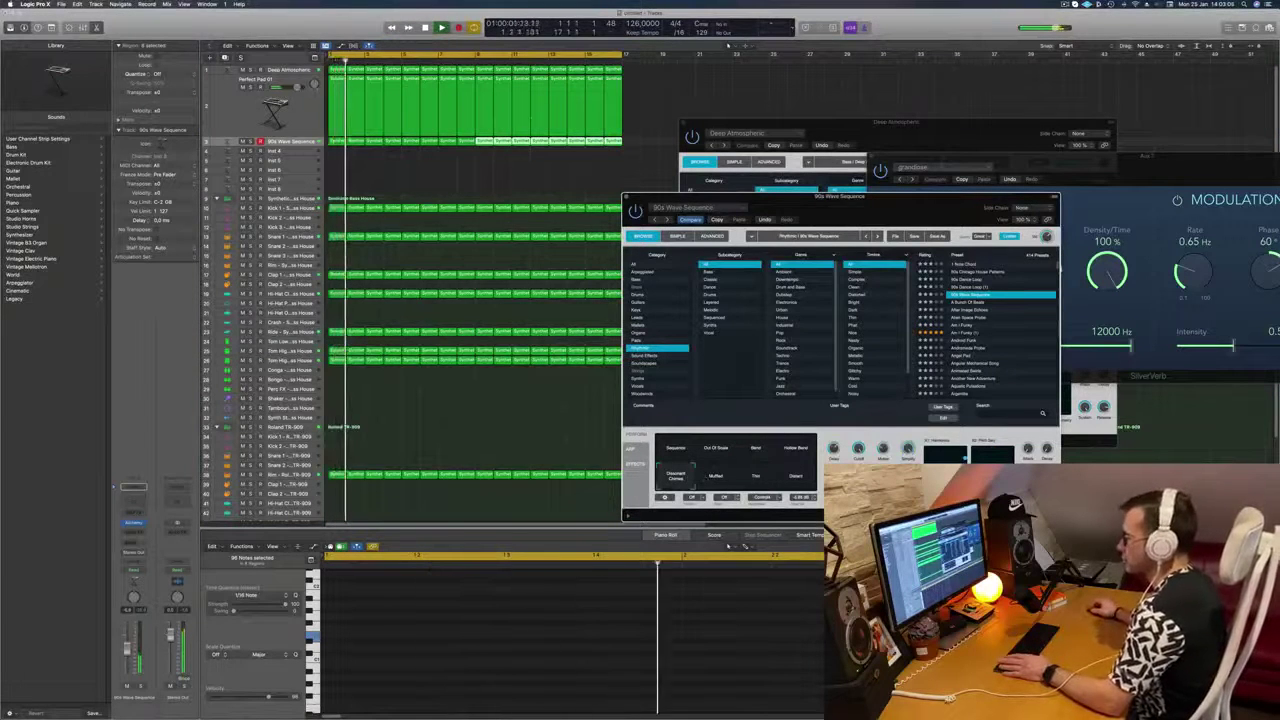
pyautogui.moveTo(127, 652); pyautogui.dragTo(127, 639)
pyautogui.click(141, 687)
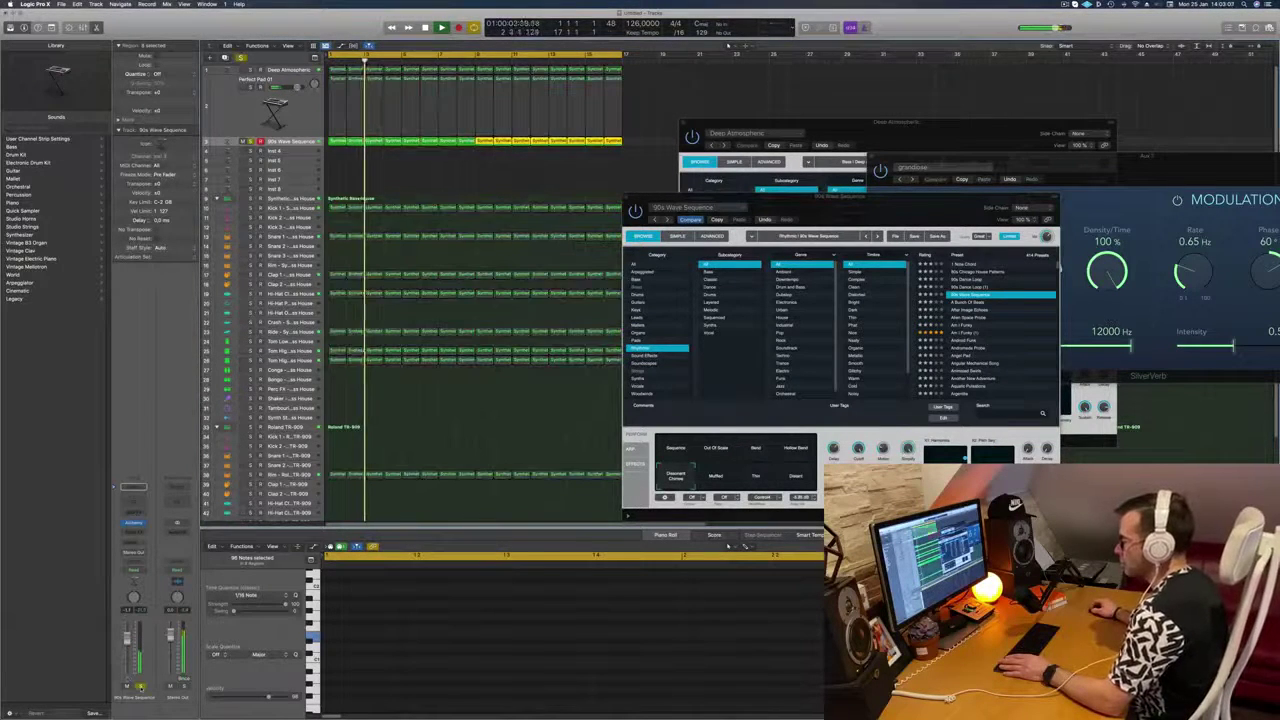
pyautogui.press('s')
pyautogui.click(717, 479)
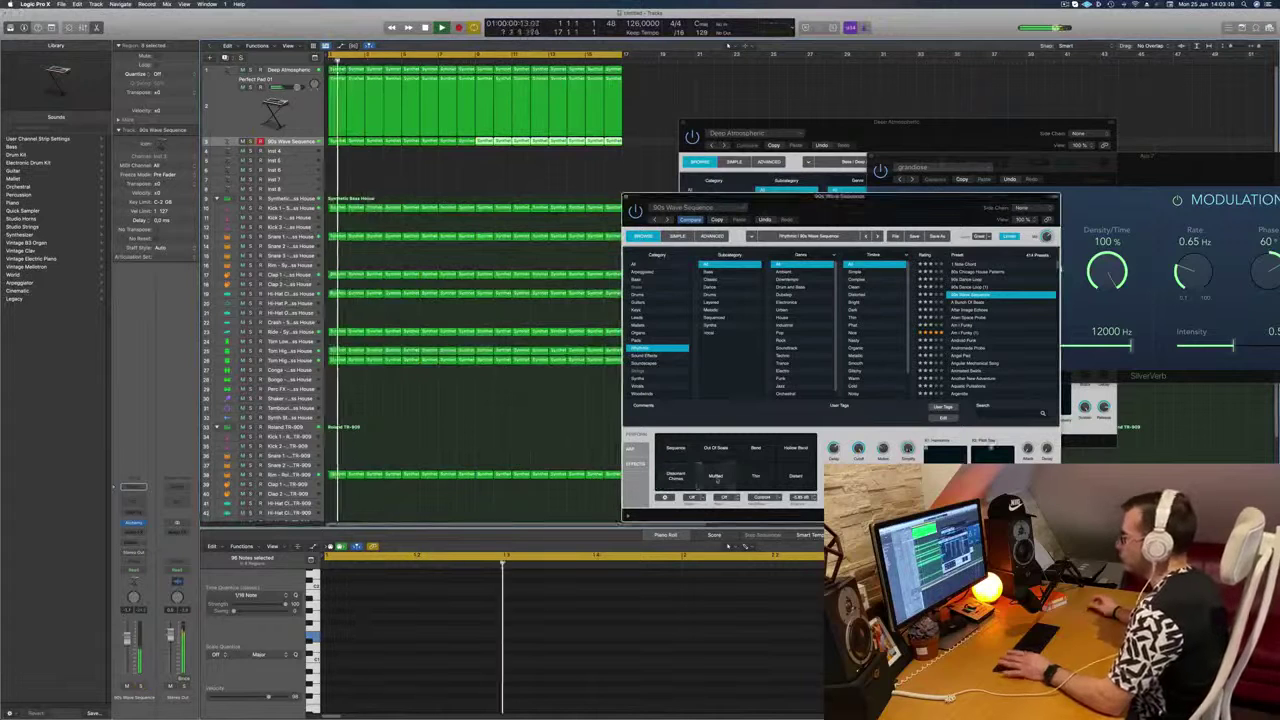
# Step: Select all the notes in the 16 regions of the 90s Wave Sequence track and transpose them
pyautogui.click(334, 144)
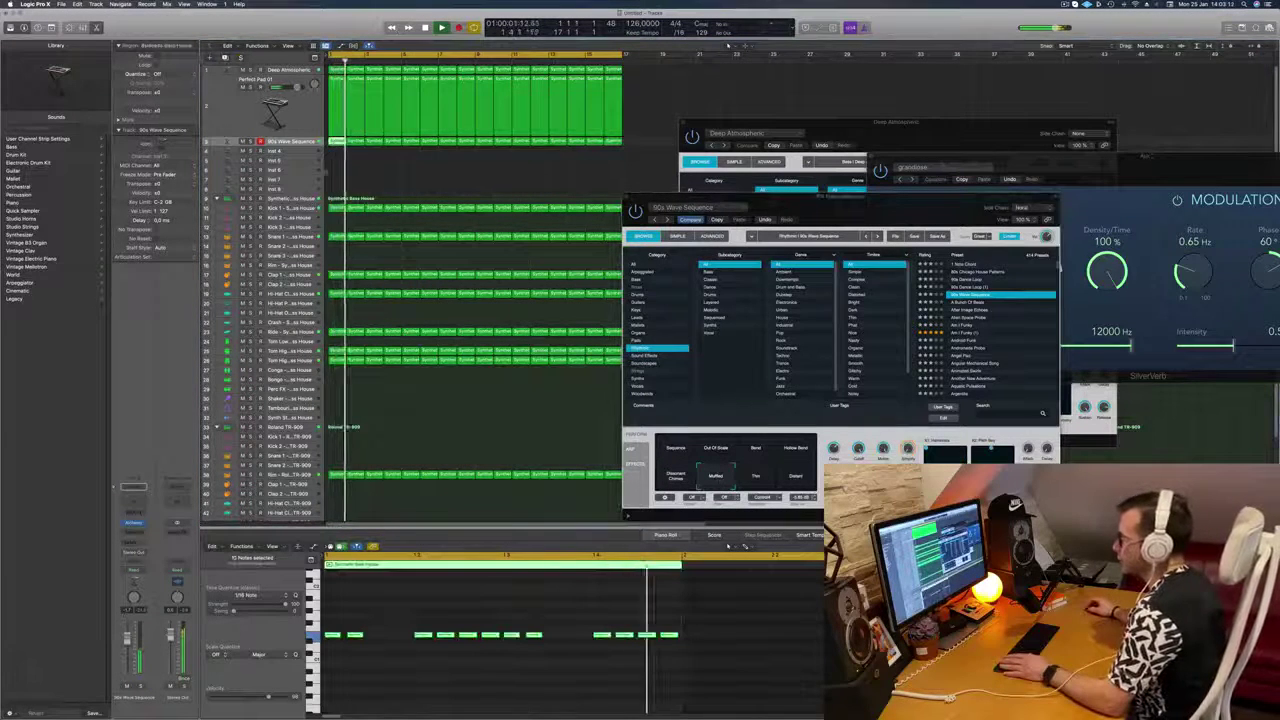
pyautogui.click(411, 626)
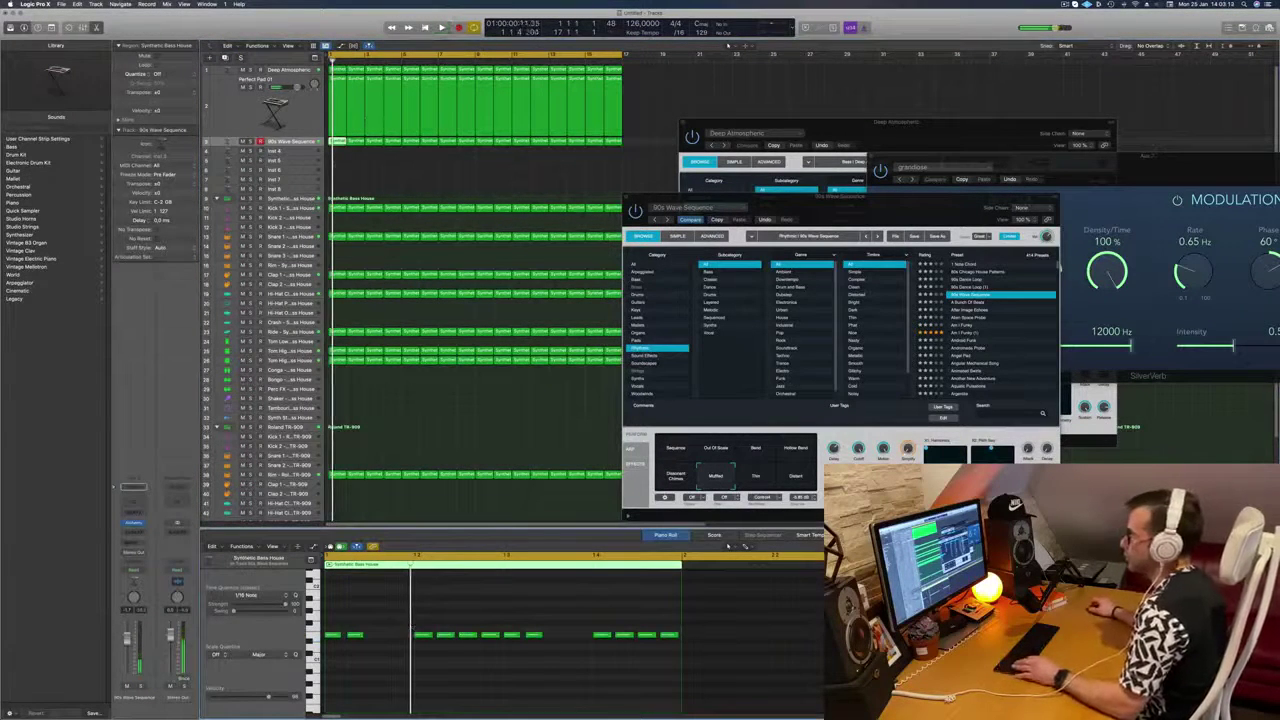
pyautogui.click(298, 143)
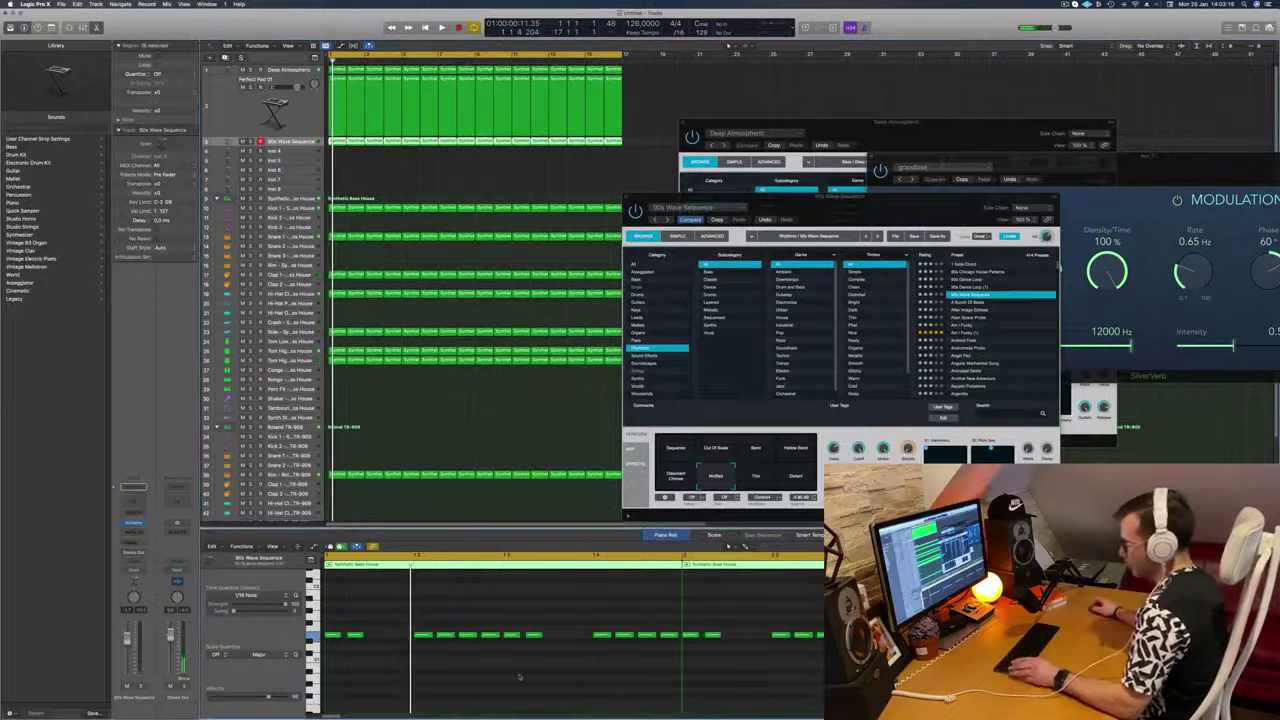
pyautogui.press('super+a')
pyautogui.press('Delete')
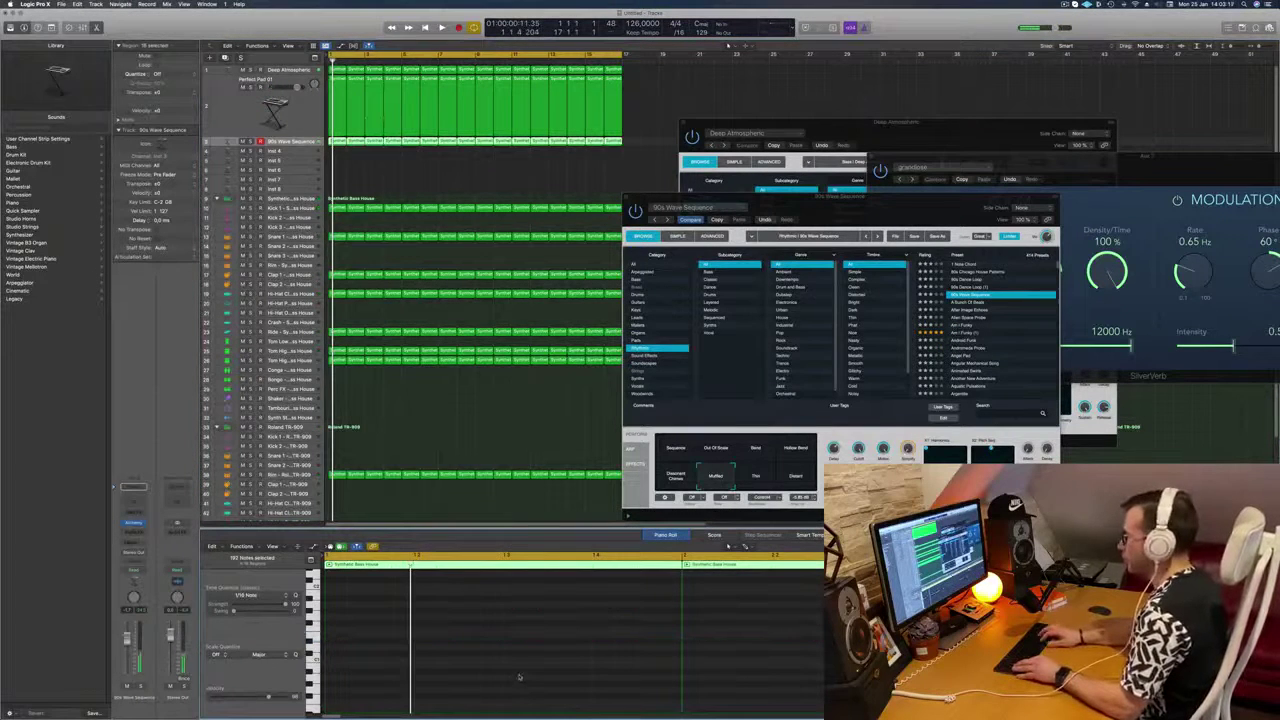
# Step: Audition the last variation and the Thin variation of the 90s Wave Sequence preset during playback
pyautogui.press('space')
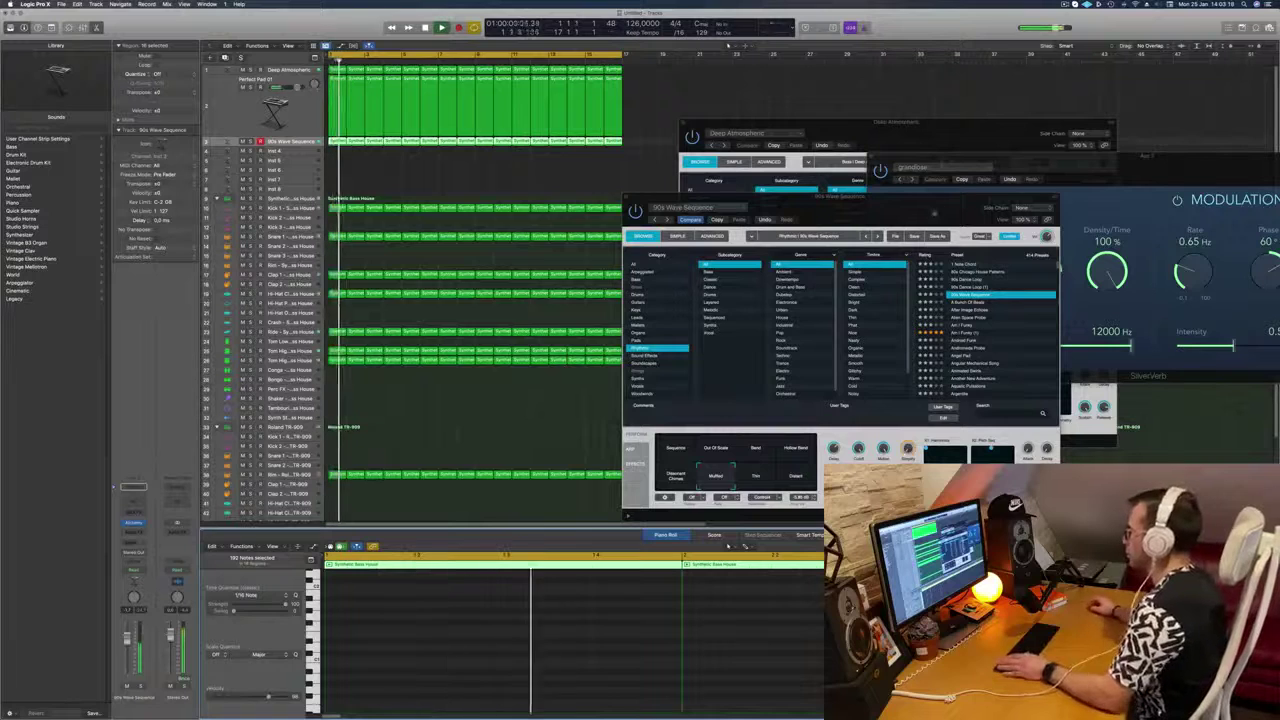
pyautogui.moveTo(935, 212); pyautogui.dragTo(754, 180)
pyautogui.click(615, 445)
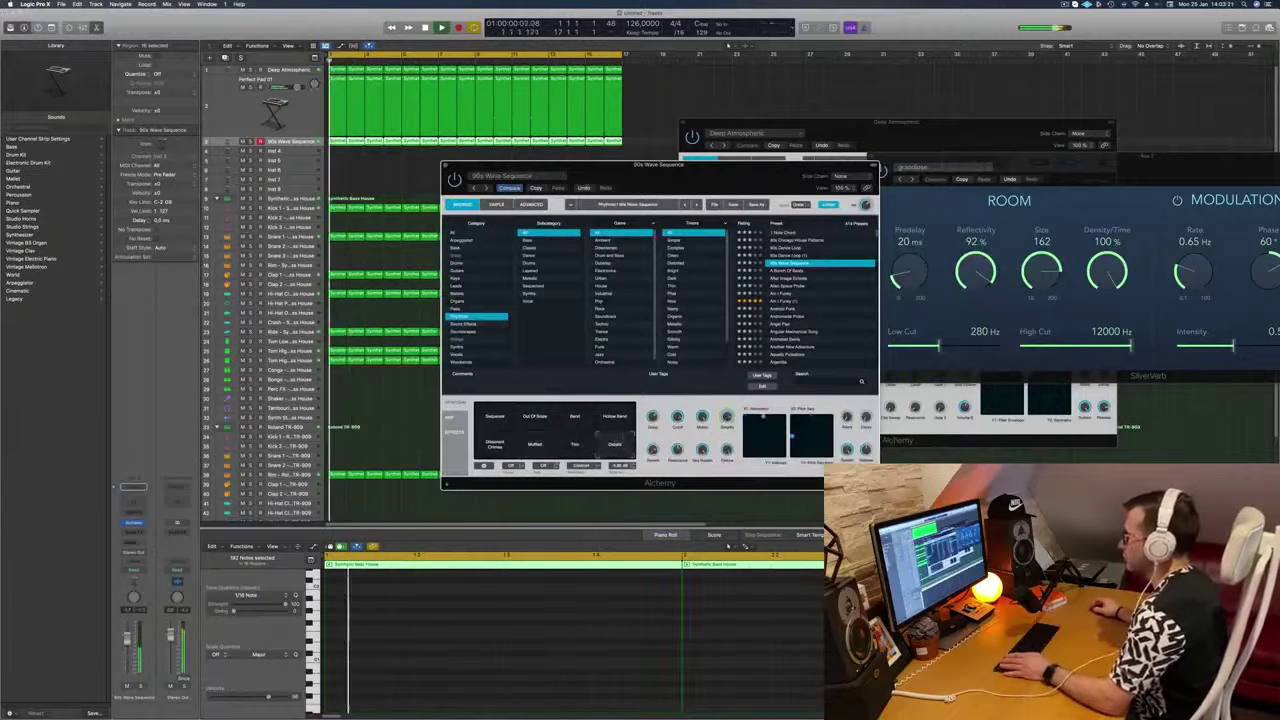
pyautogui.click(571, 449)
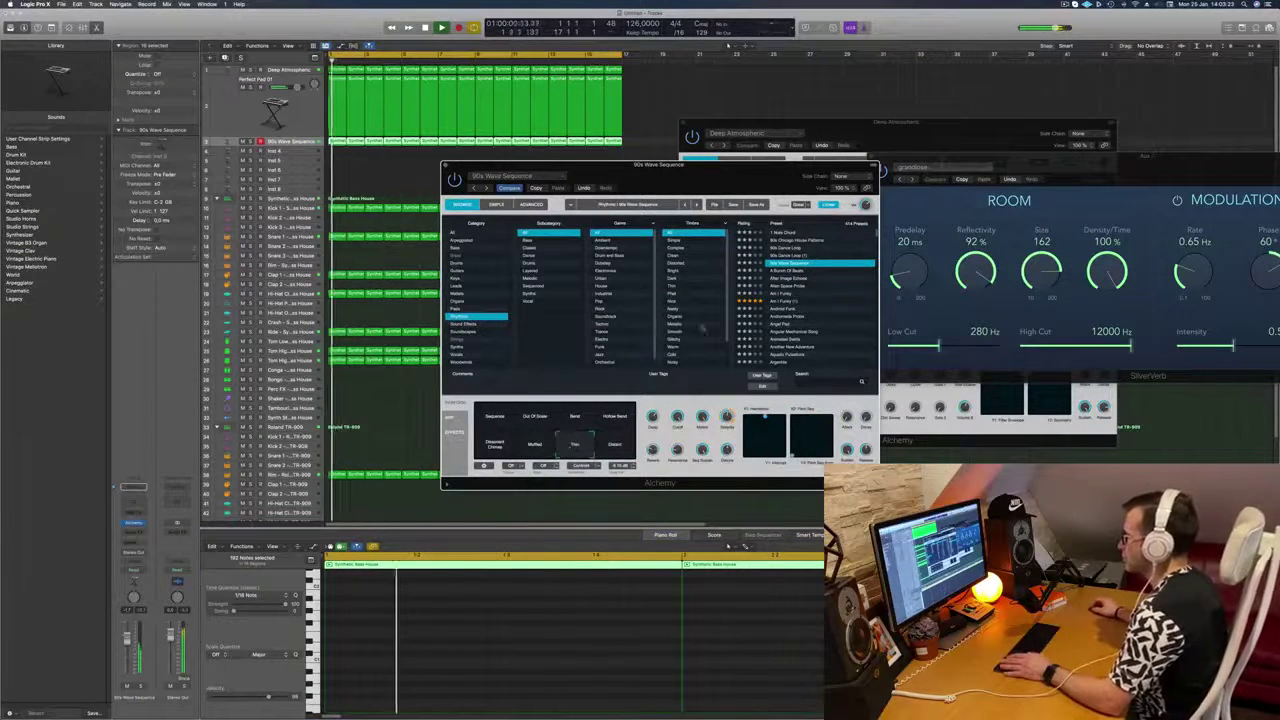
# Step: Audition A Bunch Of Beats and Am I Funky, then load the Angel Pad preset with its Angel Rhythm variation
pyautogui.moveTo(742, 181); pyautogui.dragTo(856, 155)
pyautogui.press('Down')
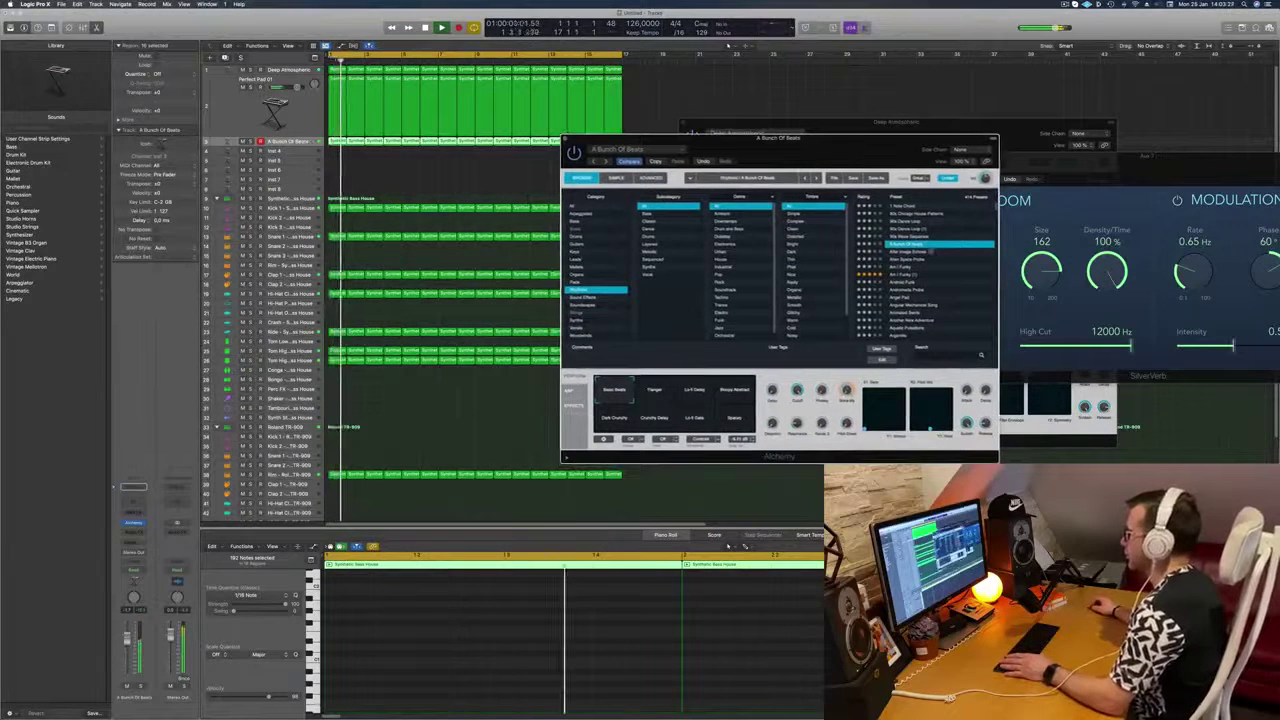
pyautogui.click(905, 275)
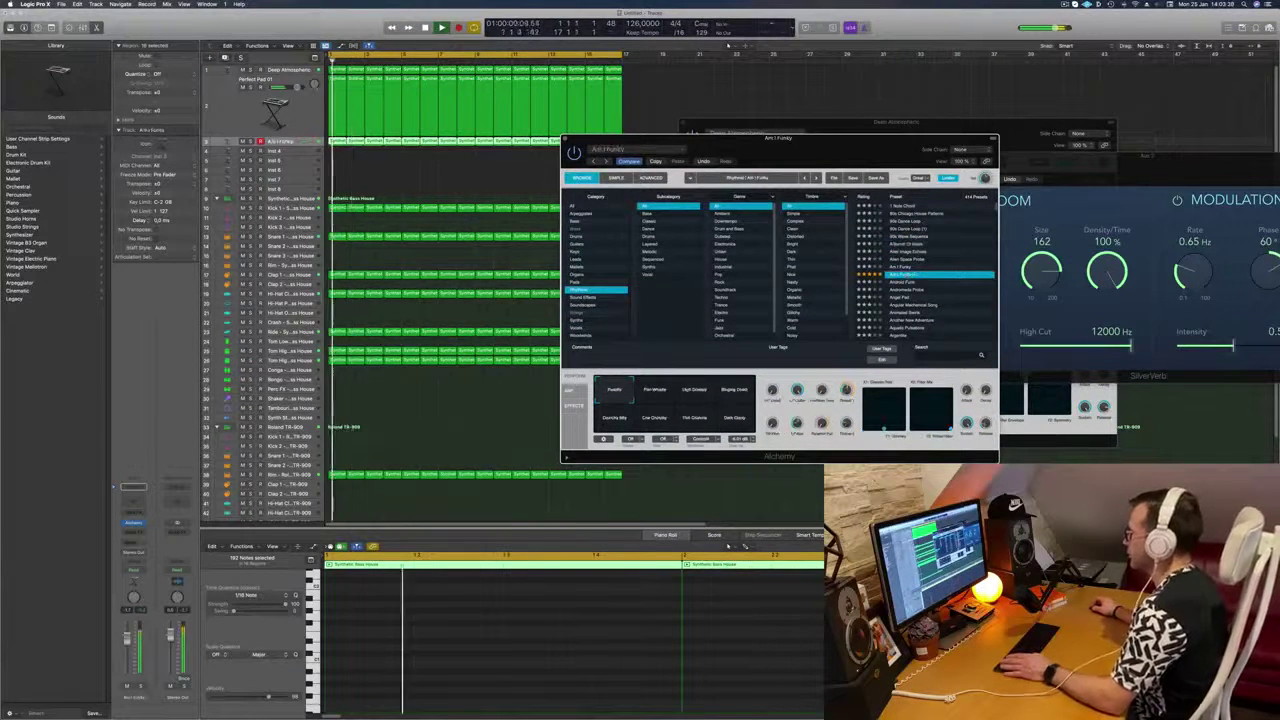
pyautogui.click(900, 296)
pyautogui.moveTo(854, 149); pyautogui.dragTo(922, 143)
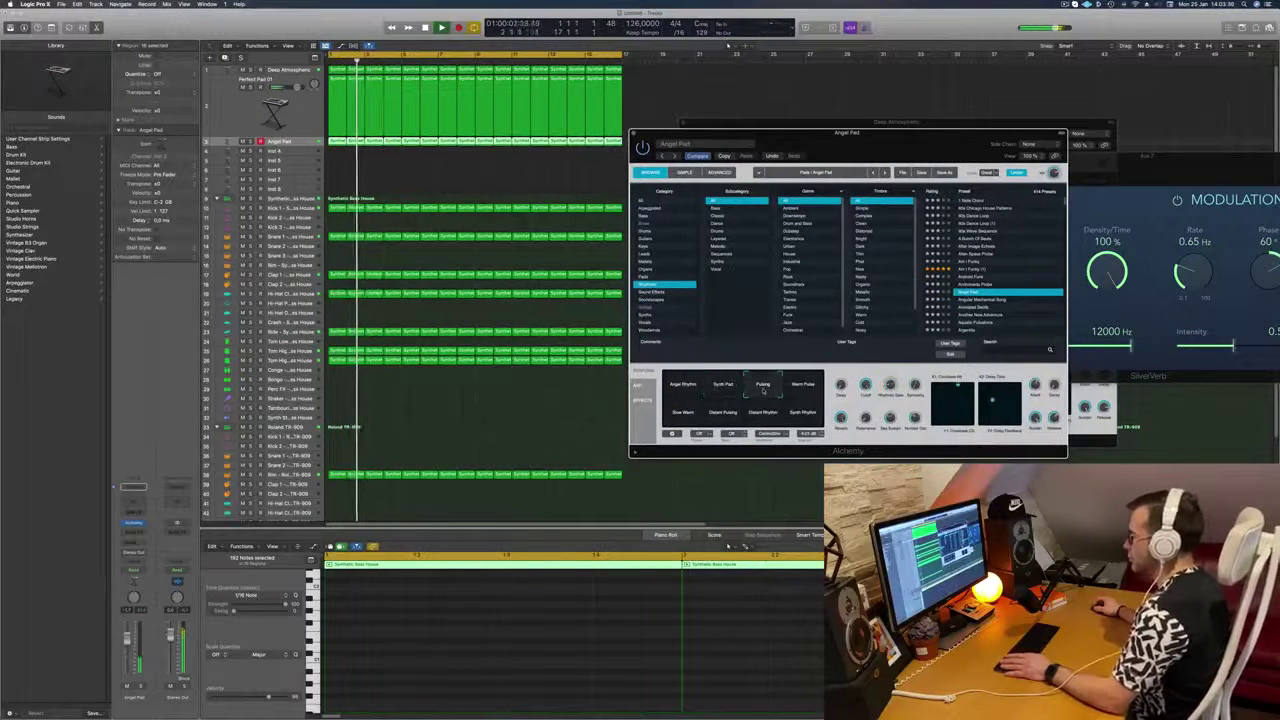
pyautogui.click(800, 386)
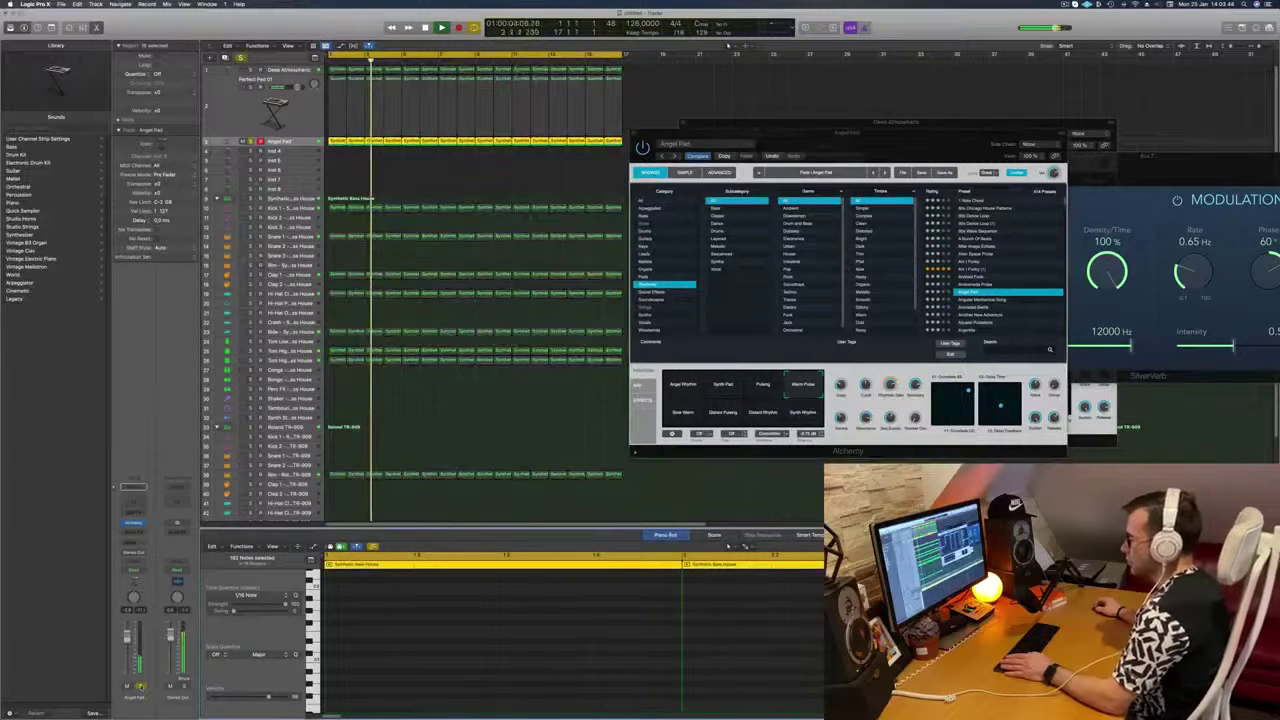
pyautogui.click(673, 393)
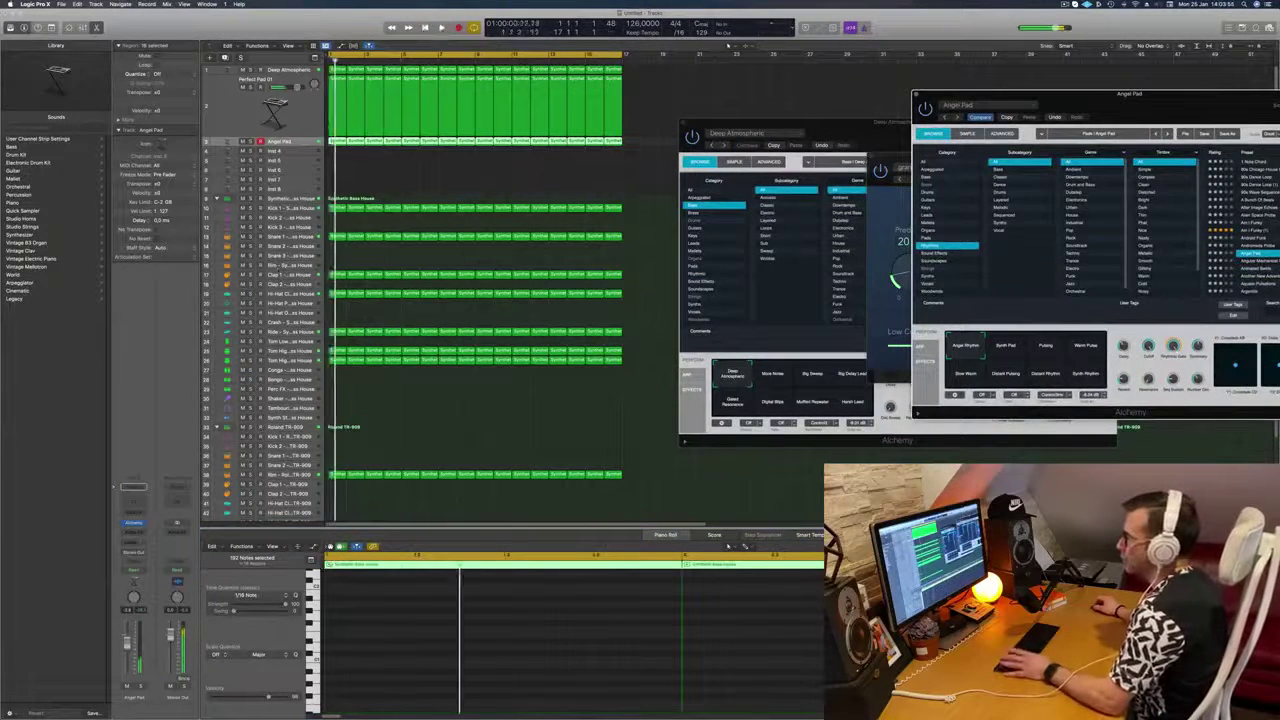
# Step: Copy the Clap 1 notes from beat 3 to beat 1 in all 16 bars and play the beat back
pyautogui.click(298, 274)
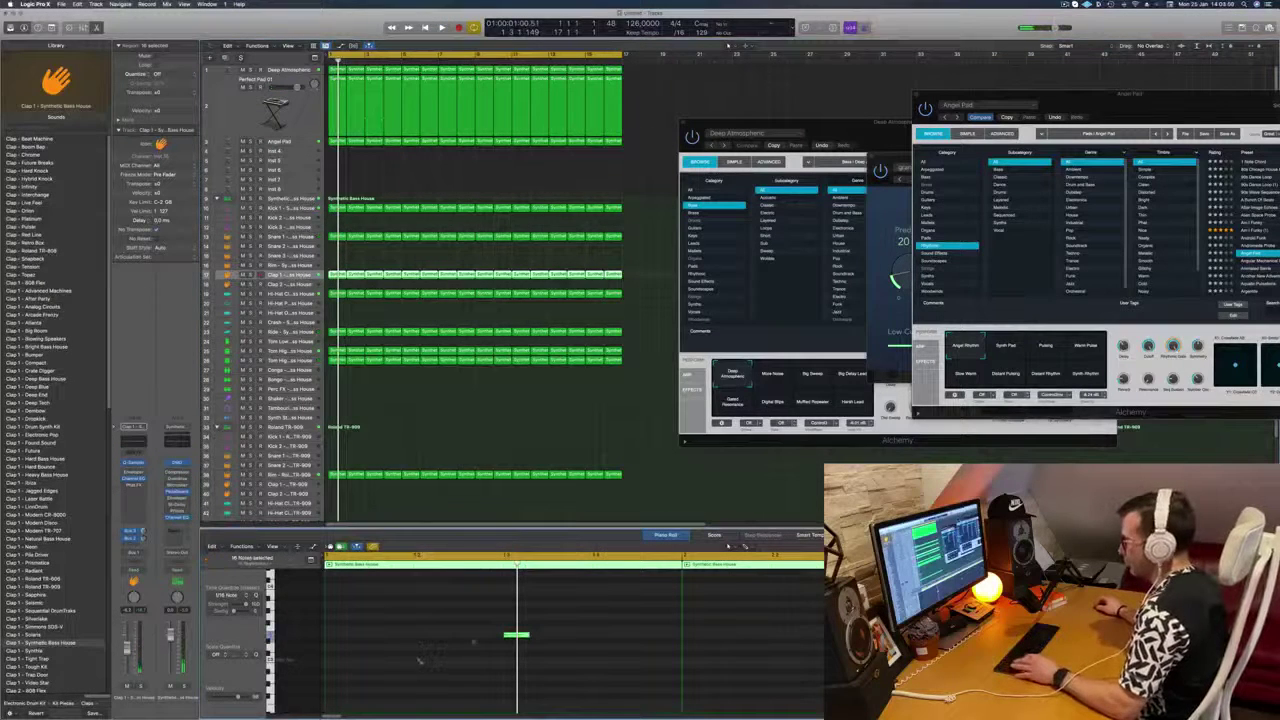
pyautogui.moveTo(510, 637); pyautogui.dragTo(340, 641)
pyautogui.press('space')
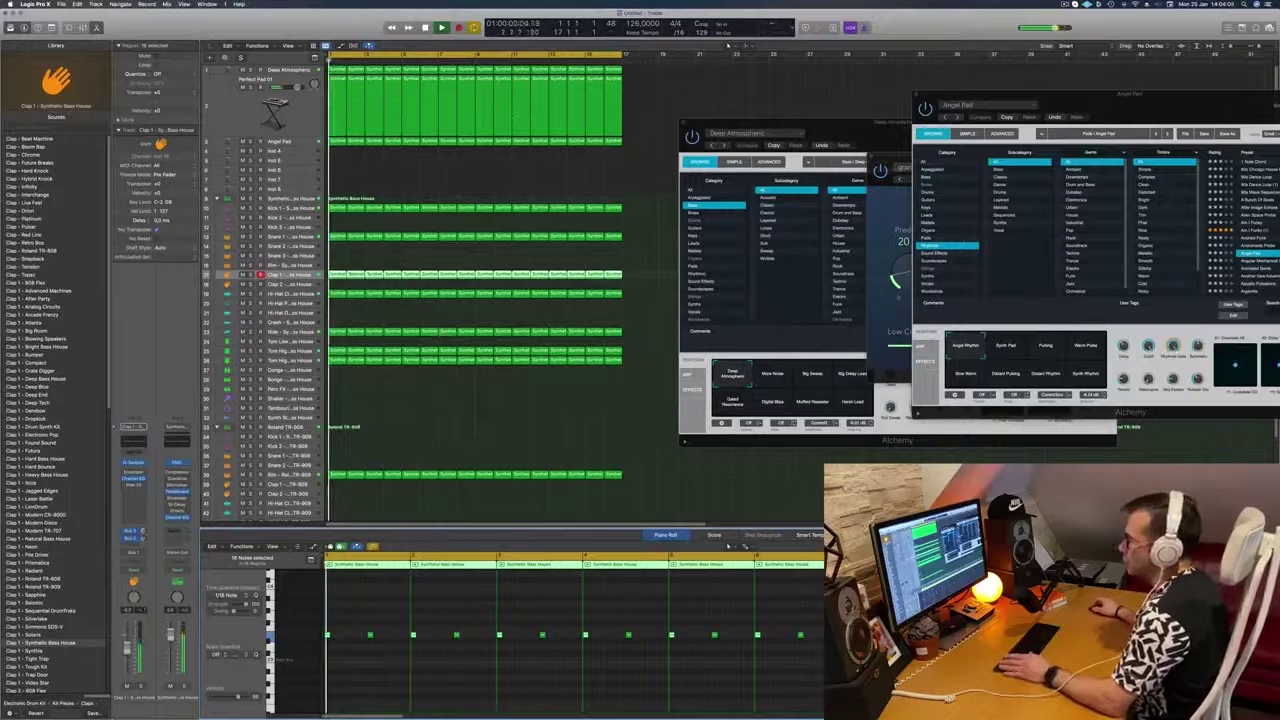
pyautogui.press('space')
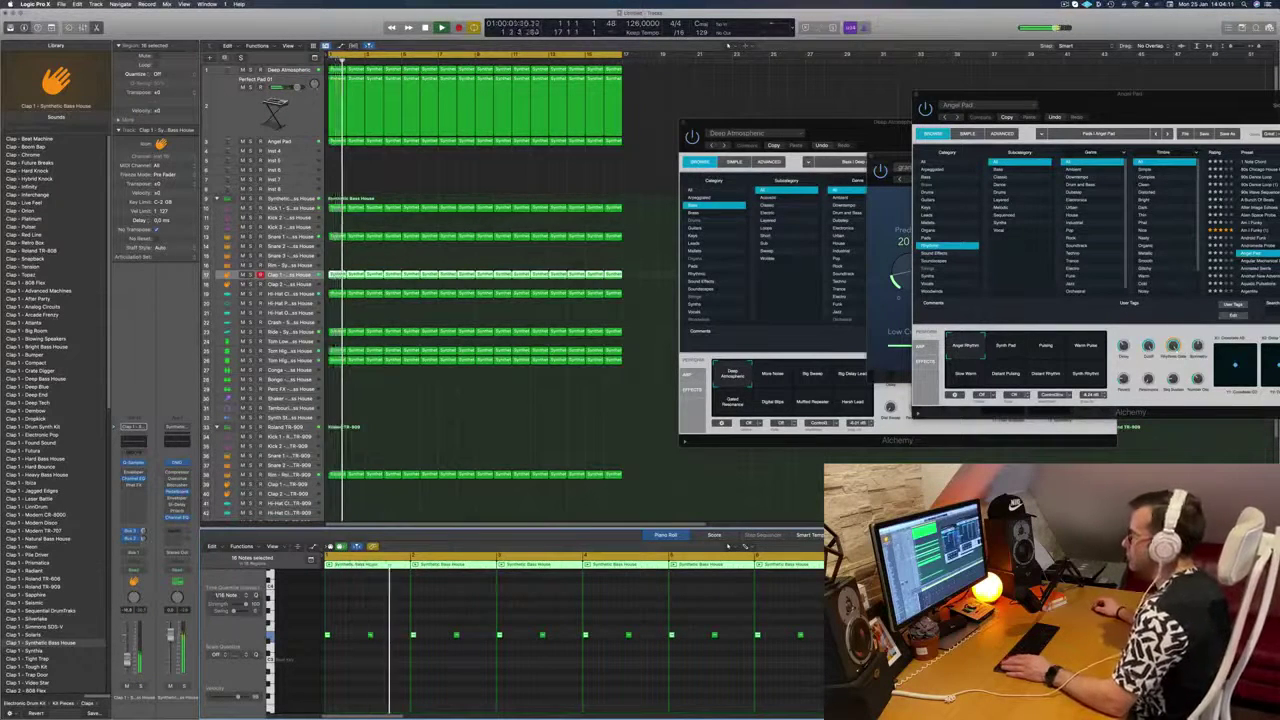
# Step: Replace the Angel Pad preset on its track with the Animated Swirls preset in Alchemy
pyautogui.moveTo(1030, 96); pyautogui.dragTo(481, 277)
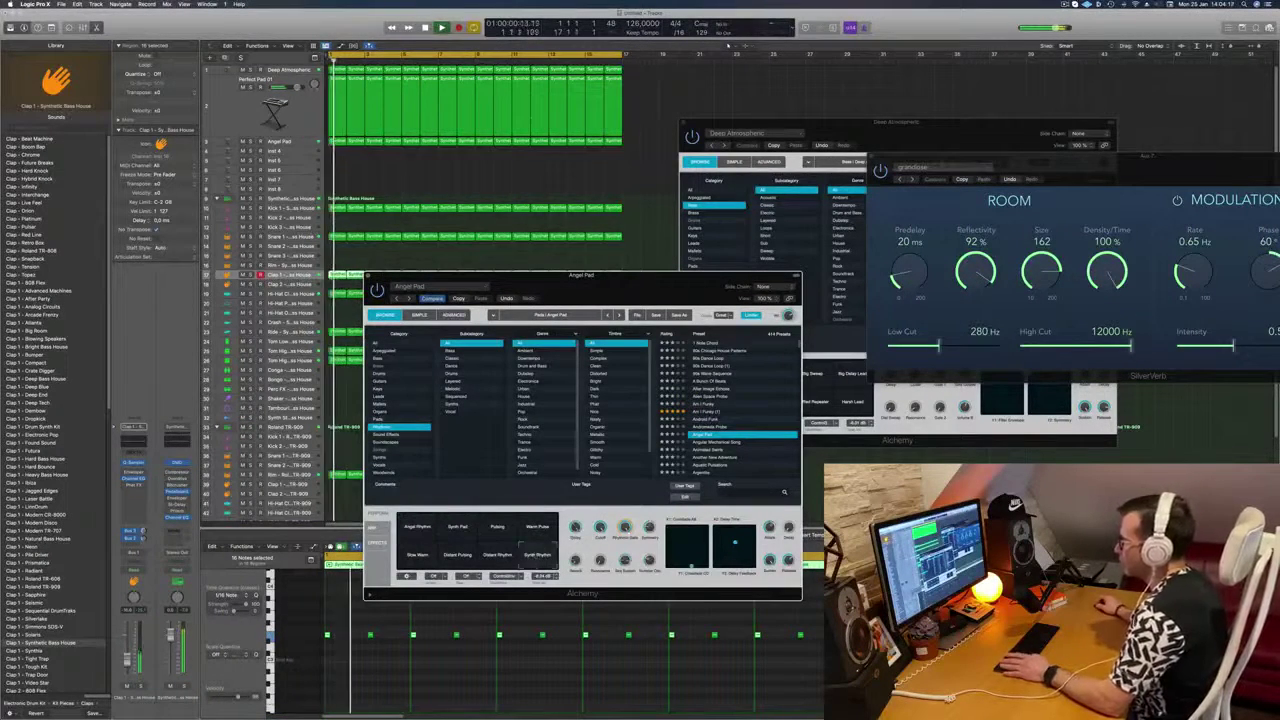
pyautogui.moveTo(656, 275); pyautogui.dragTo(723, 215)
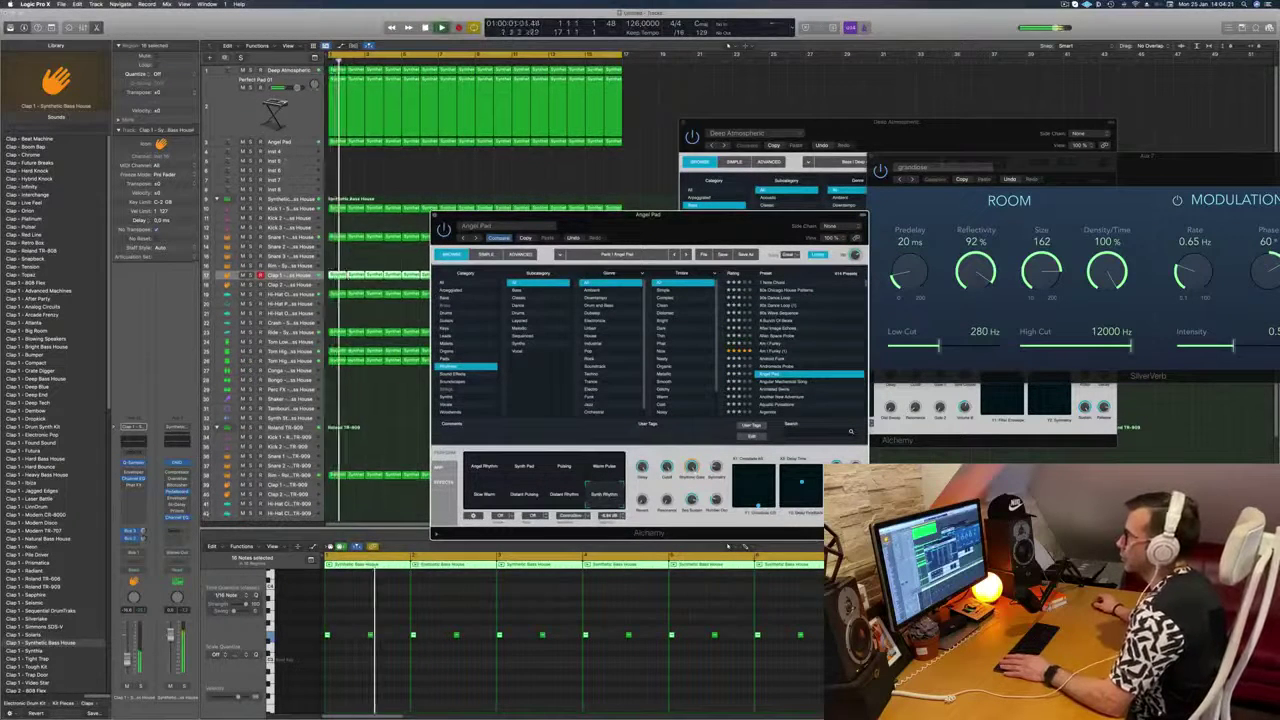
pyautogui.click(290, 142)
pyautogui.press('Return')
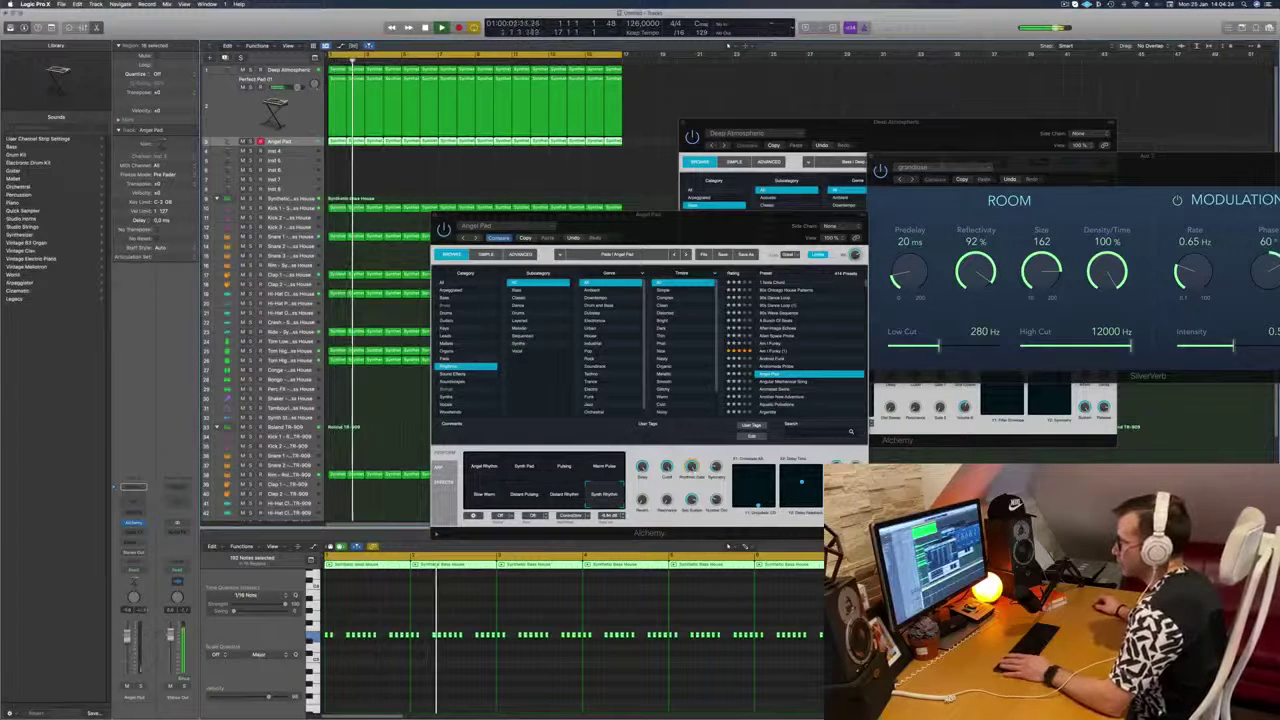
pyautogui.scroll(-3, 786, 342)
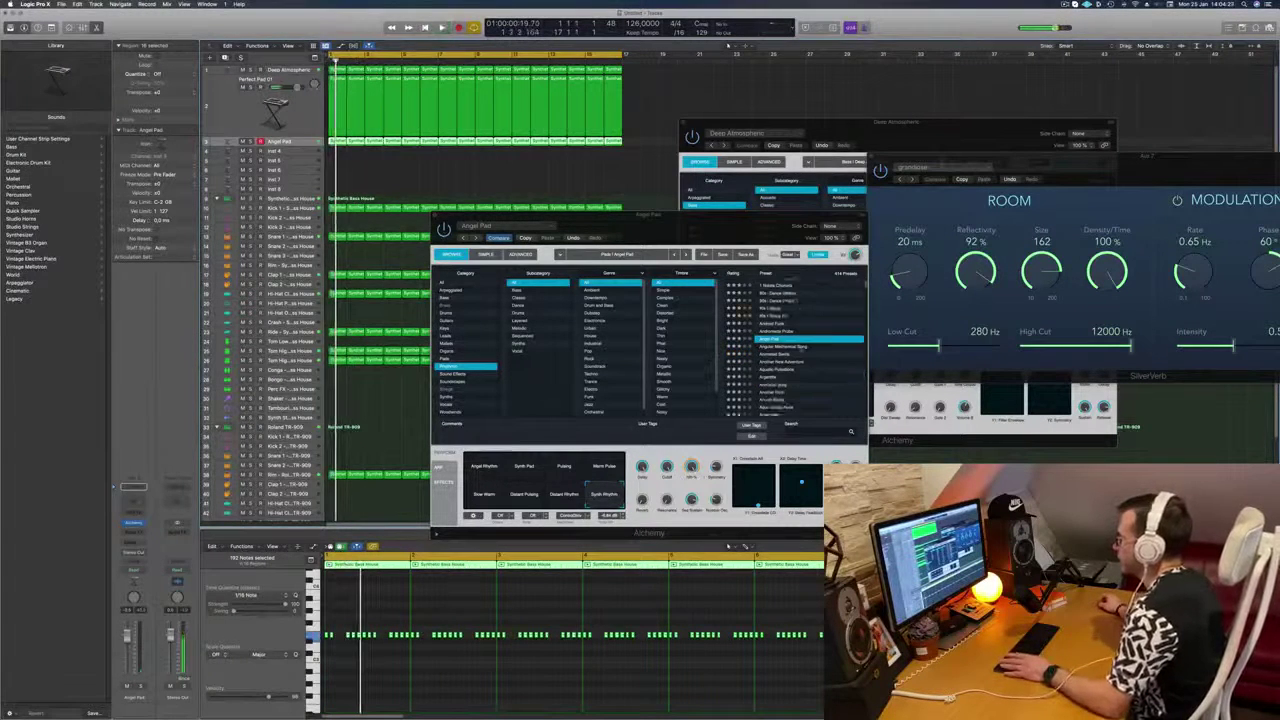
pyautogui.click(785, 337)
pyautogui.moveTo(708, 236); pyautogui.dragTo(783, 216)
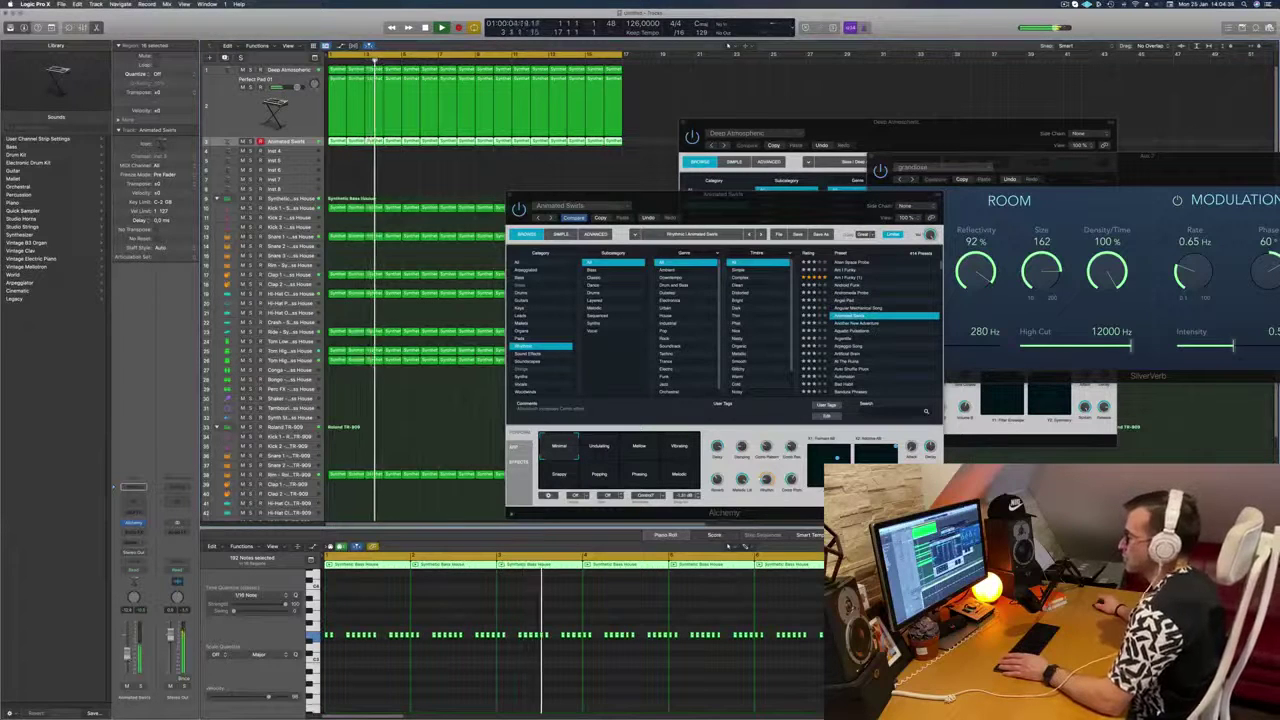
# Step: Audition the Animated Swirls variations from Undulating and Mellow through Melodic during playback, and settle on Popping
pyautogui.click(603, 448)
pyautogui.click(639, 448)
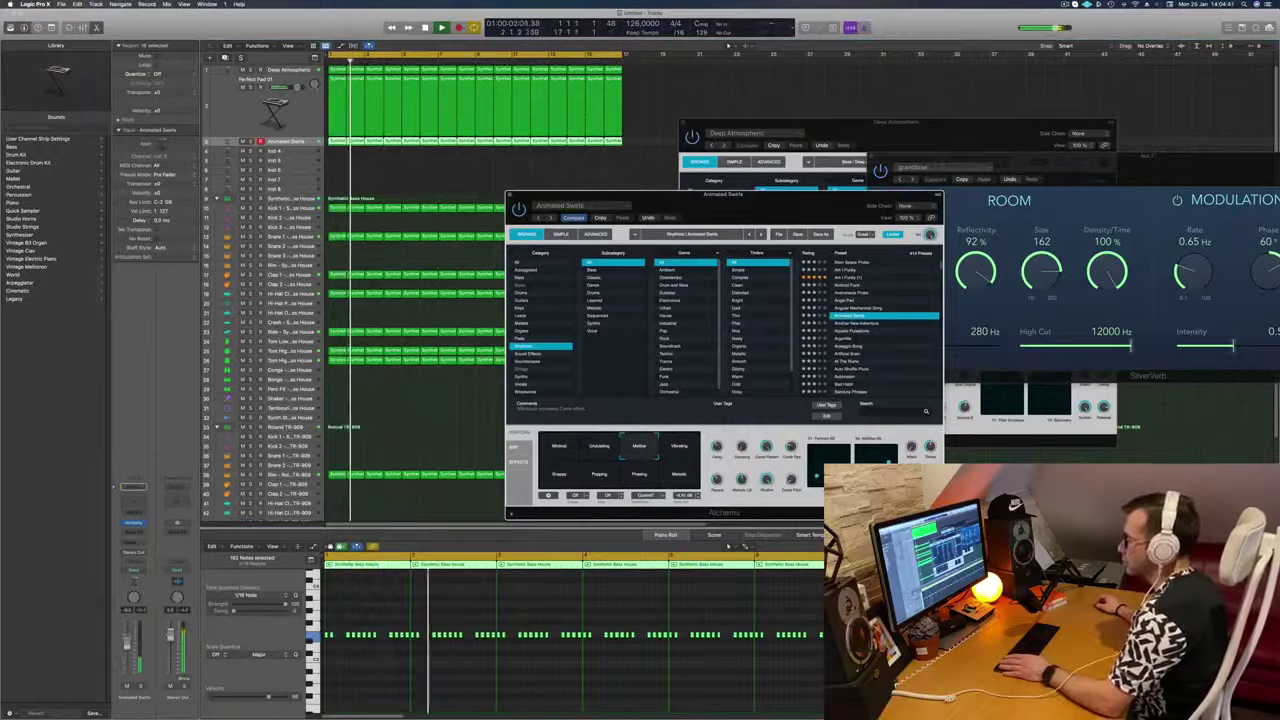
pyautogui.click(729, 546)
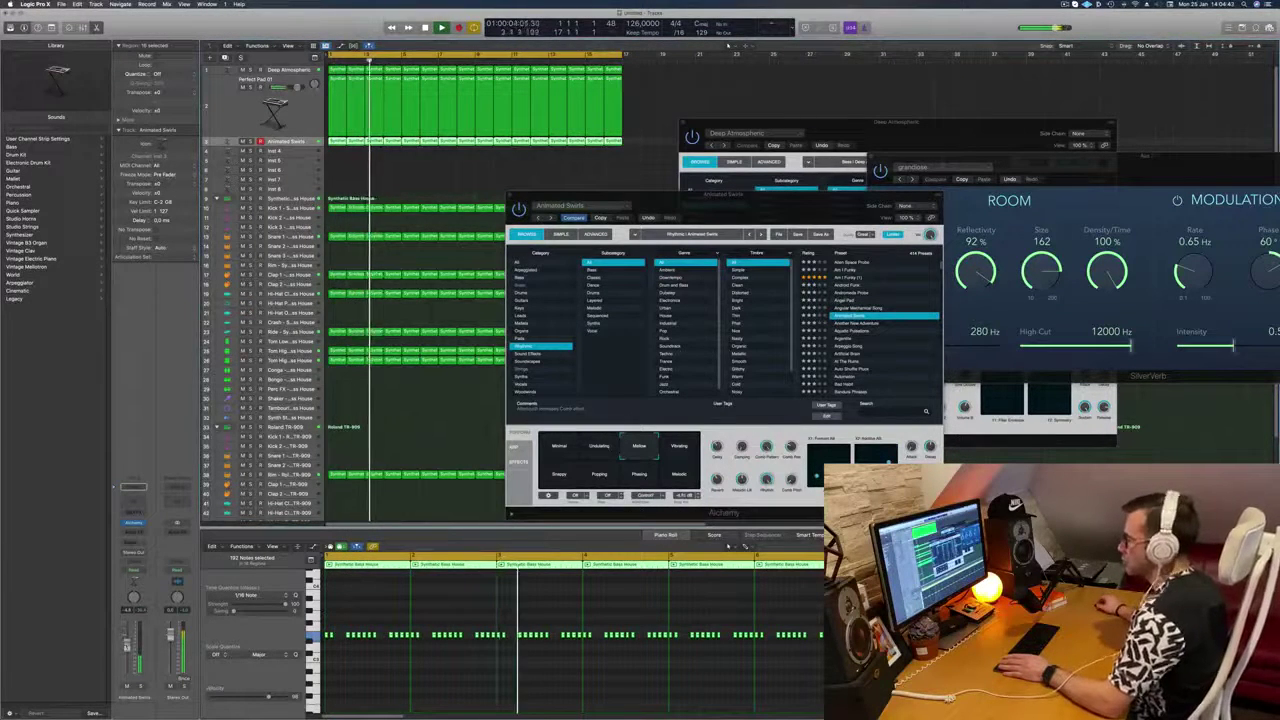
pyautogui.click(666, 448)
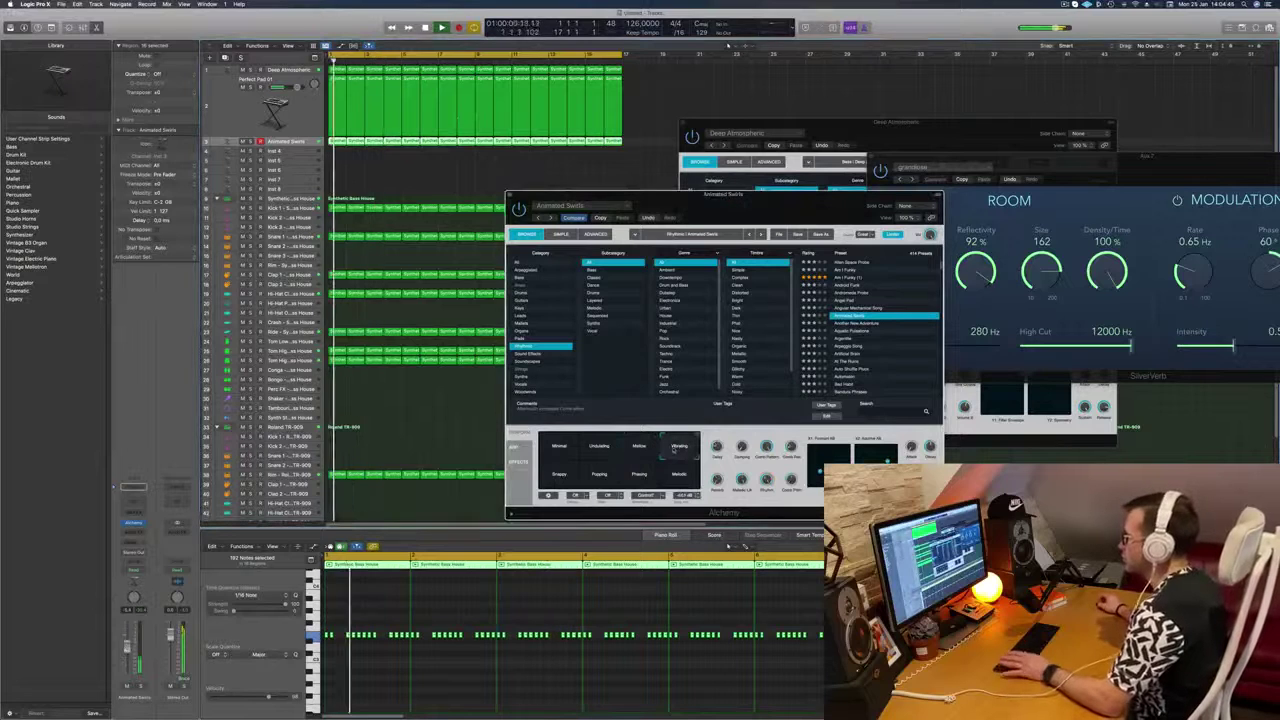
pyautogui.click(559, 476)
pyautogui.click(598, 474)
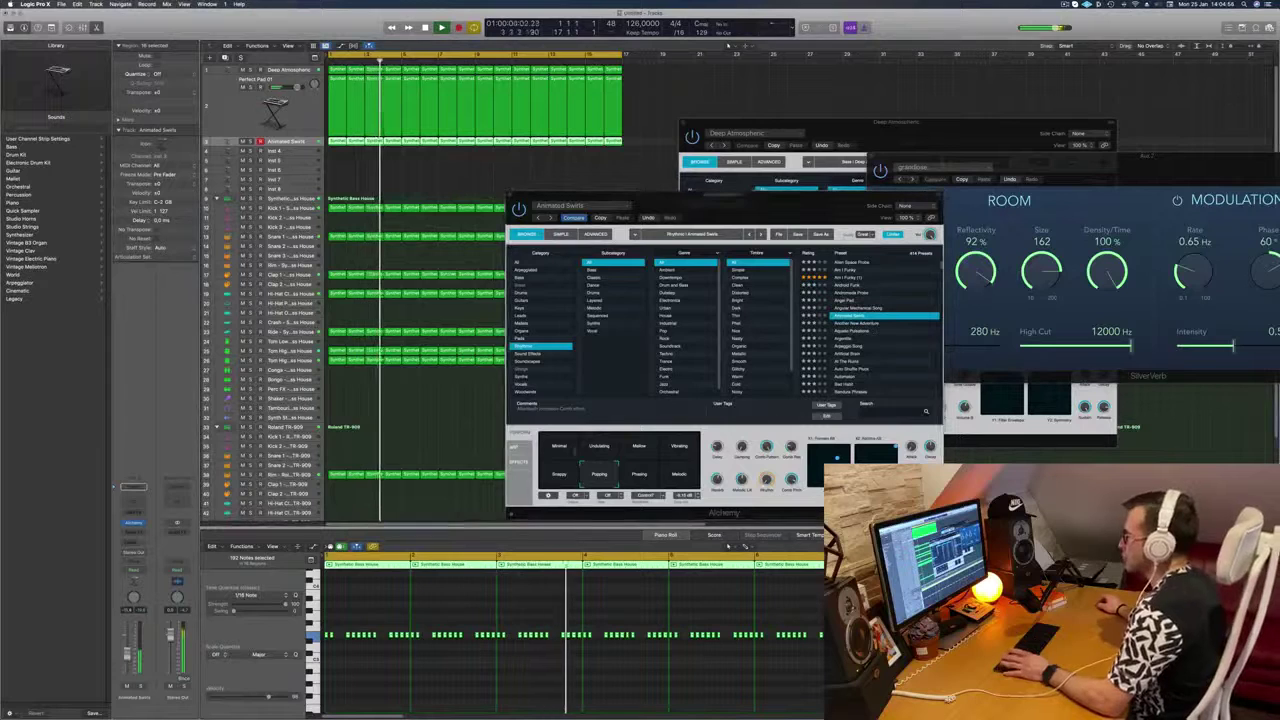
pyautogui.click(638, 478)
pyautogui.click(682, 473)
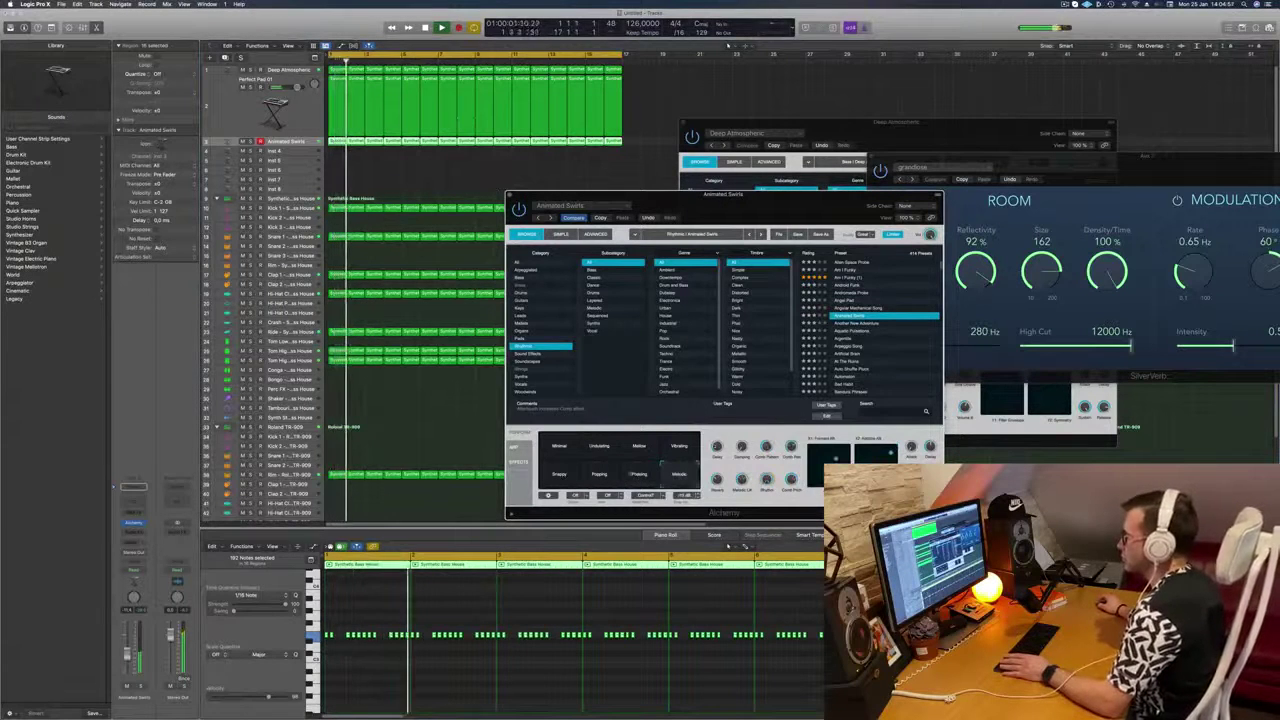
pyautogui.click(600, 476)
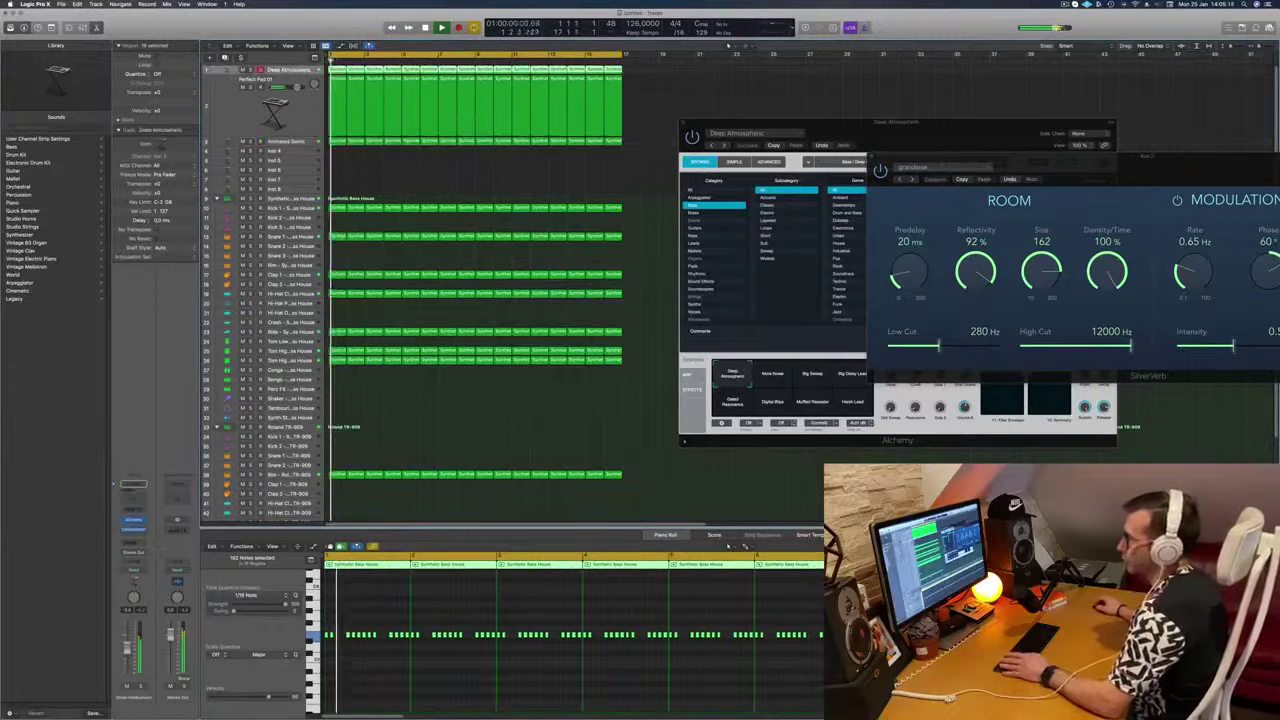
# Step: Open the Deep Atmospheric bass in Alchemy, tweak its Cutoff and the neighbouring control during playback, and close the instrument
pyautogui.click(135, 521)
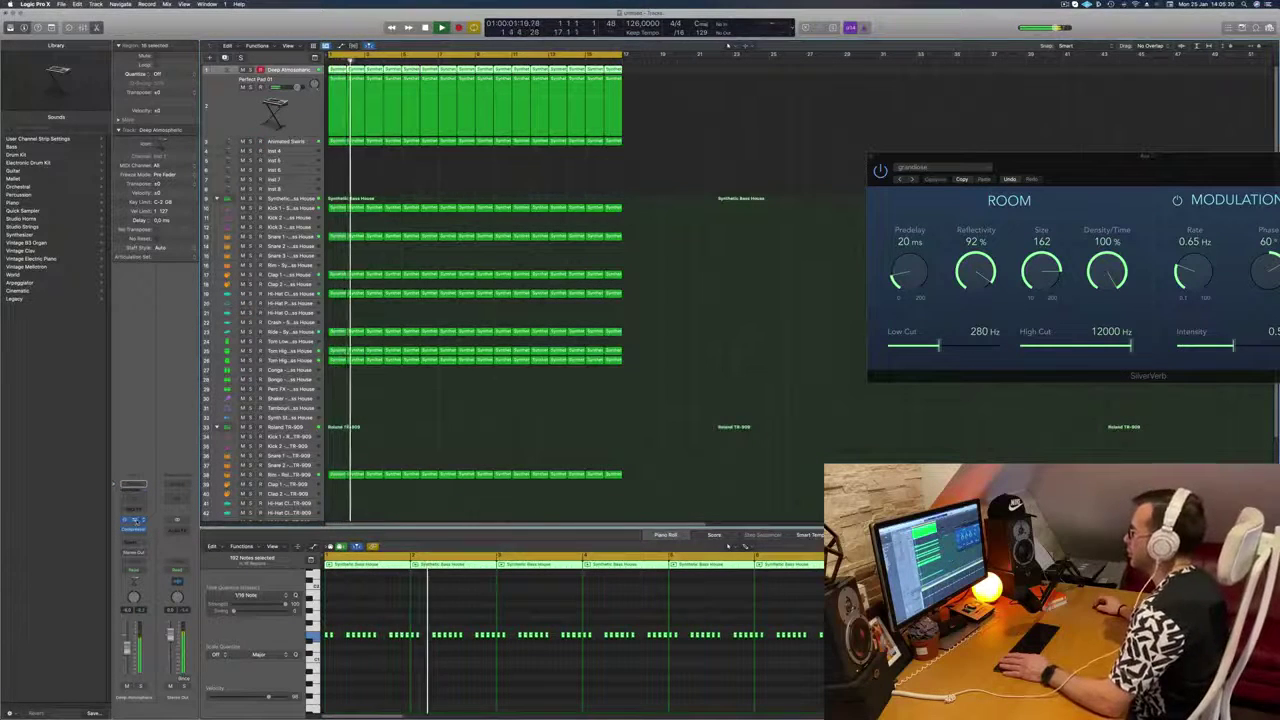
pyautogui.click(135, 521)
pyautogui.moveTo(896, 136); pyautogui.dragTo(838, 140)
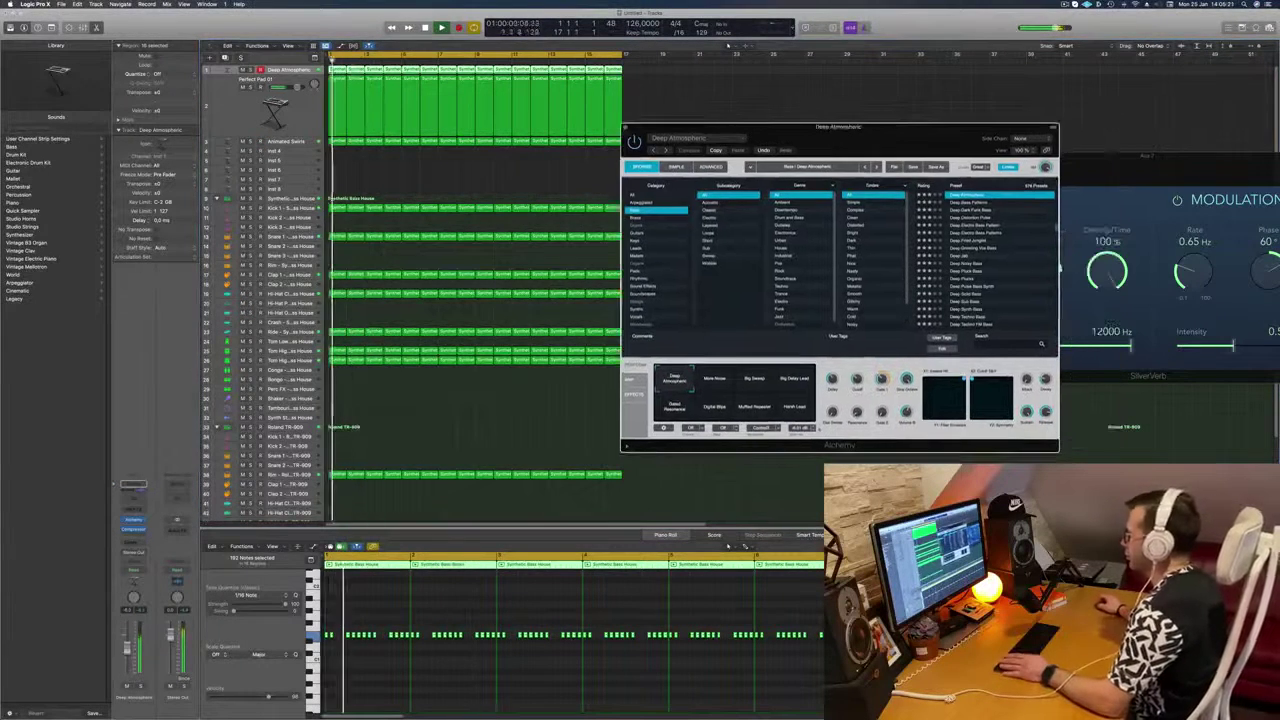
pyautogui.moveTo(857, 380); pyautogui.dragTo(858, 371)
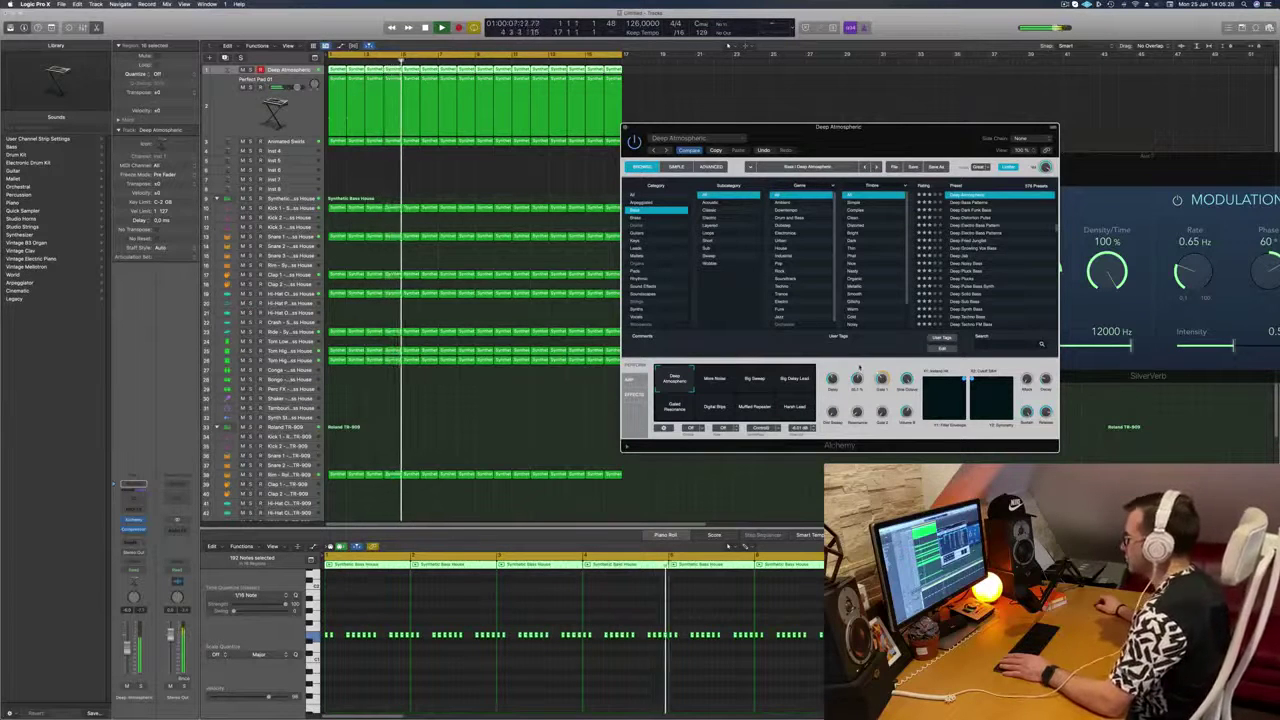
pyautogui.moveTo(859, 368); pyautogui.dragTo(882, 390)
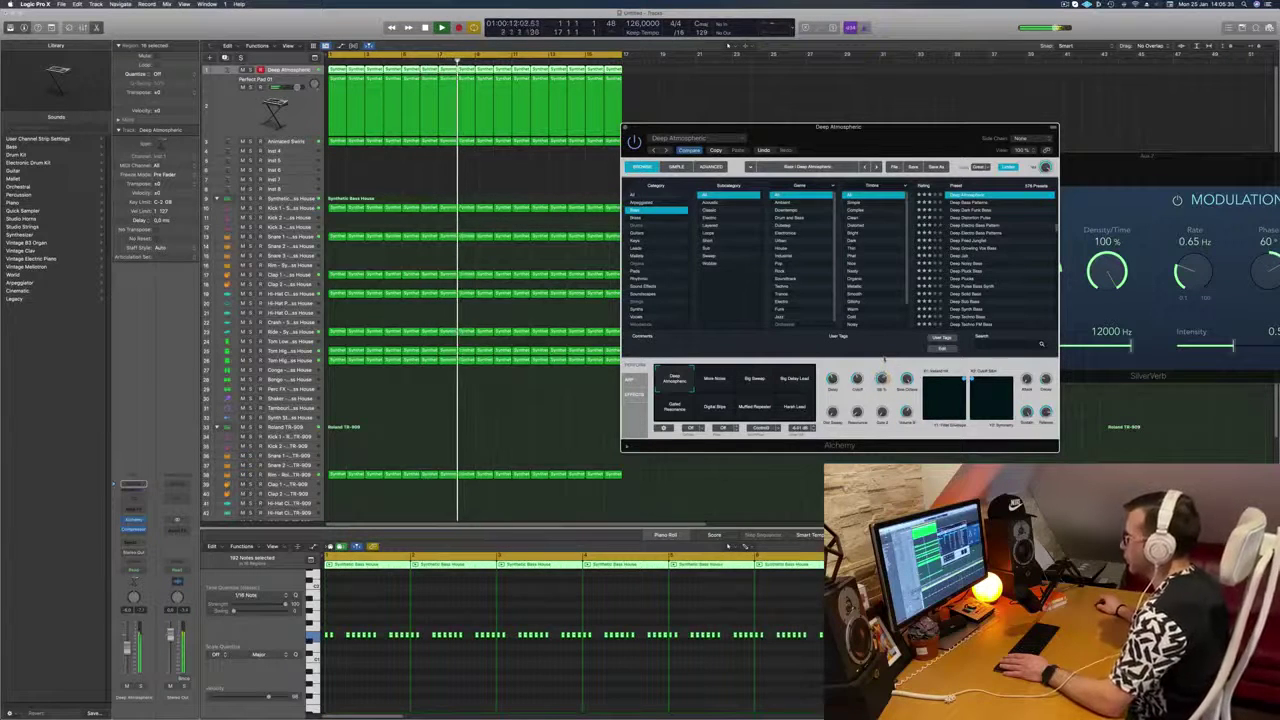
pyautogui.moveTo(884, 363); pyautogui.dragTo(860, 365)
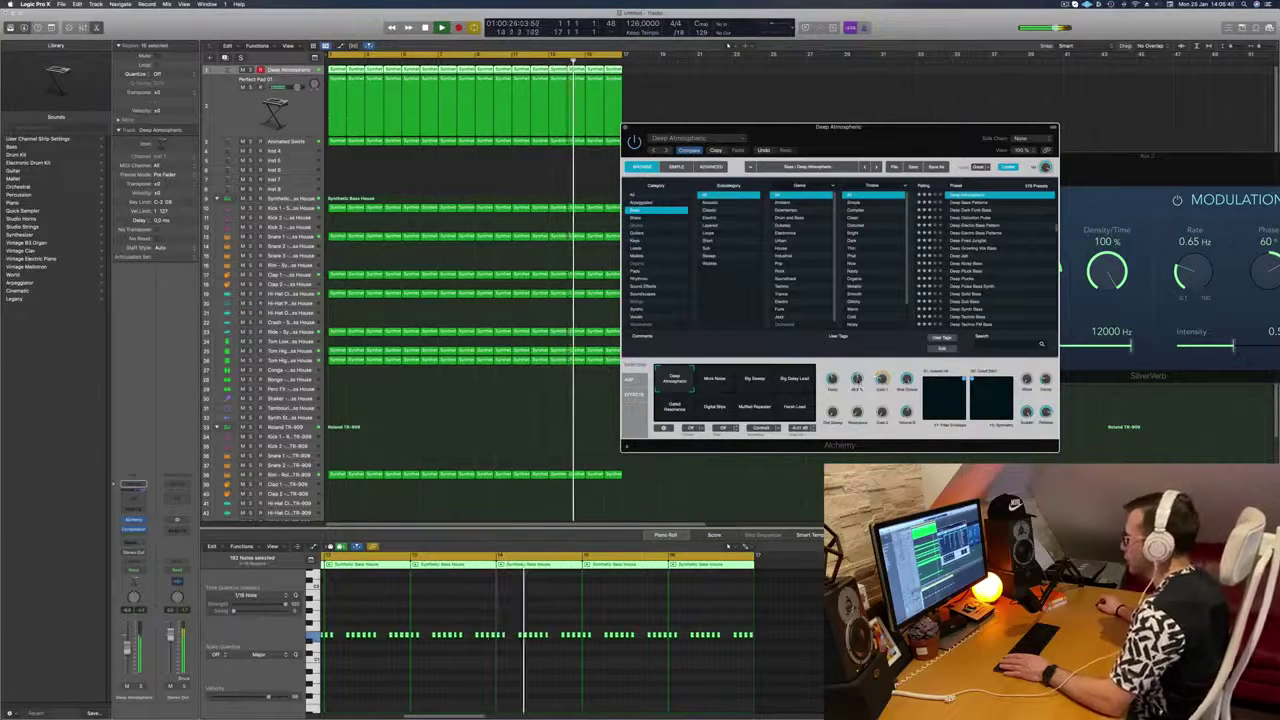
pyautogui.moveTo(825, 126); pyautogui.dragTo(783, 122)
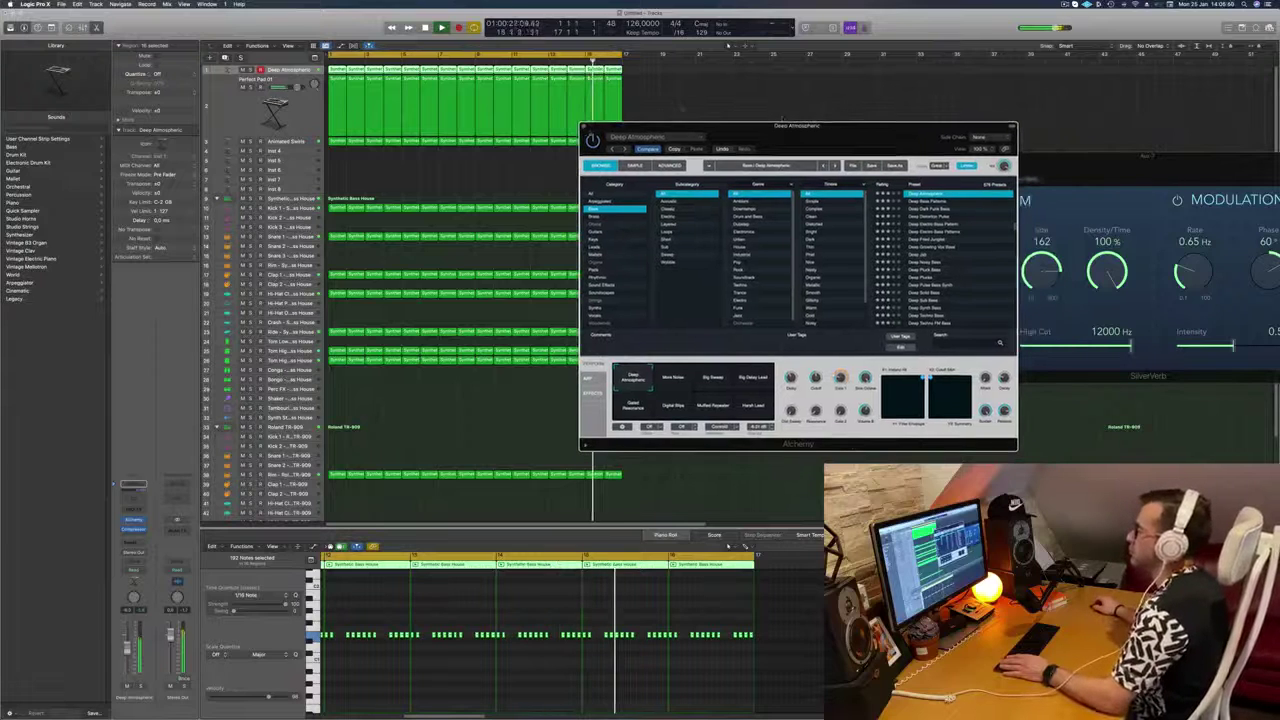
pyautogui.click(583, 127)
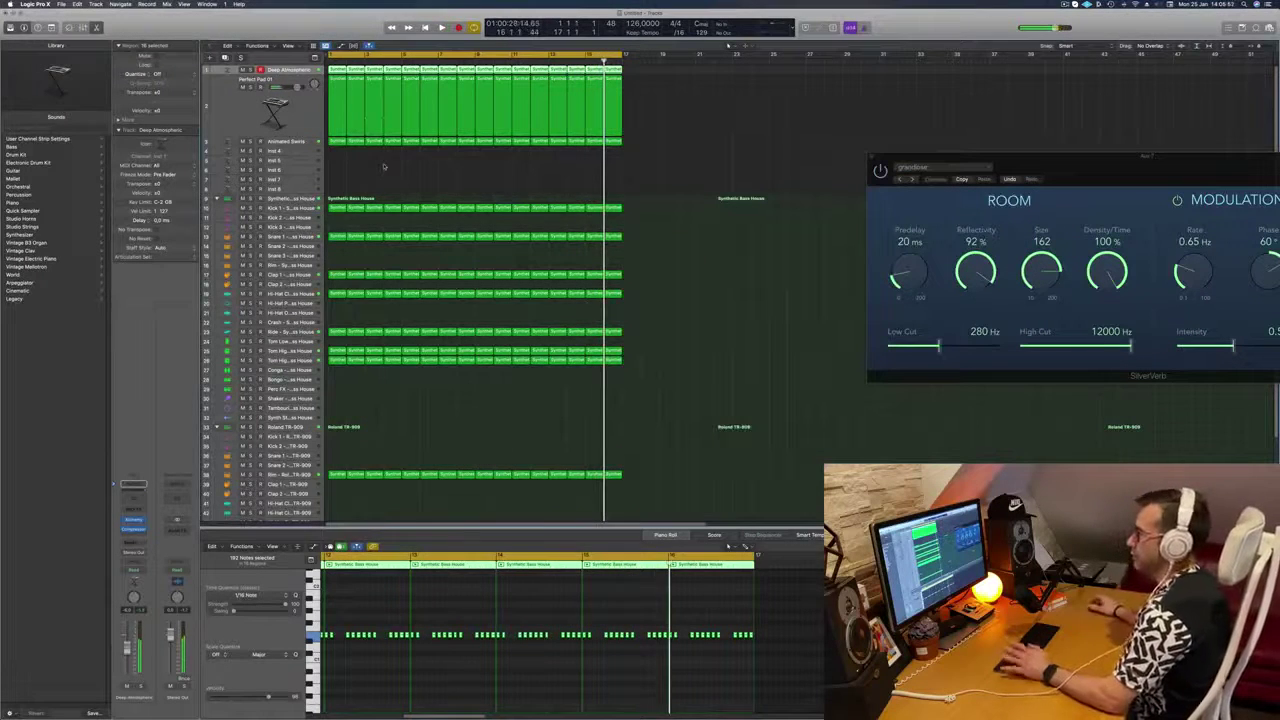
# Step: Check the Animated Swirls track by briefly soloing it during playback
pyautogui.press('space')
pyautogui.click(250, 142)
pyautogui.click(250, 141)
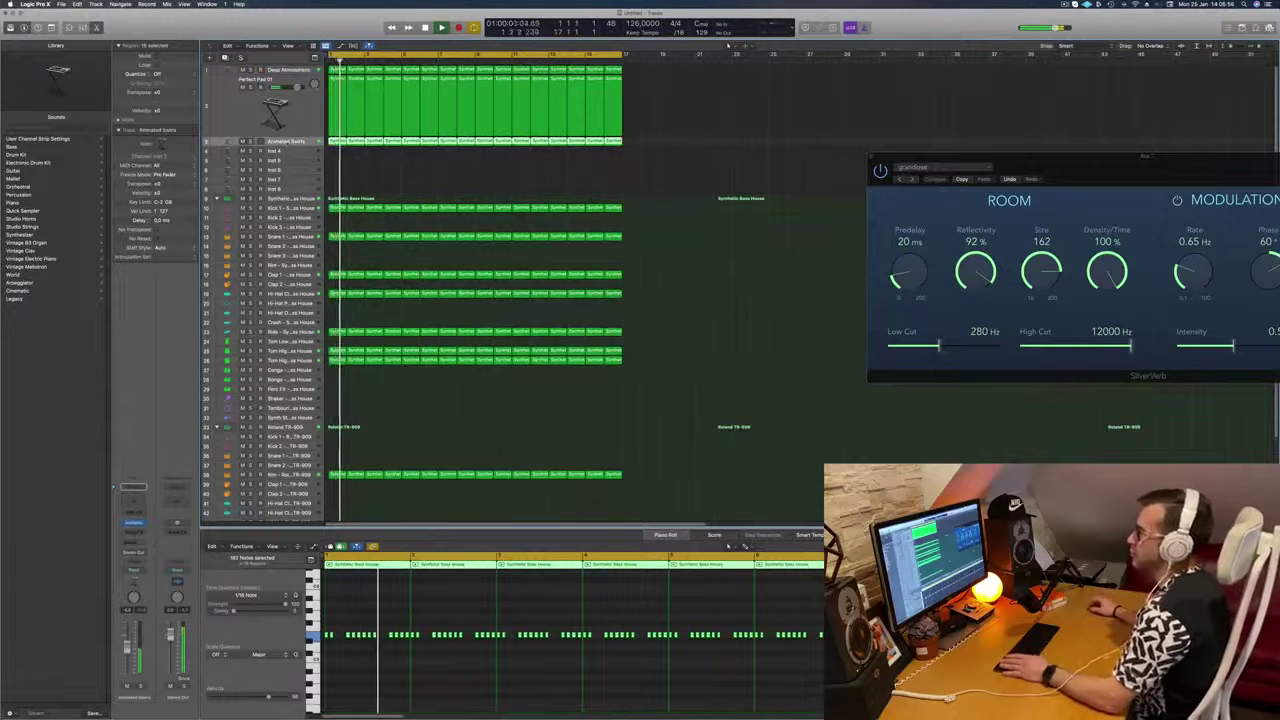
# Step: Duplicate the Perfect Pad 01 track and copy its first region onto the new track, starting about halfway through bar 2
pyautogui.click(357, 158)
pyautogui.click(288, 122)
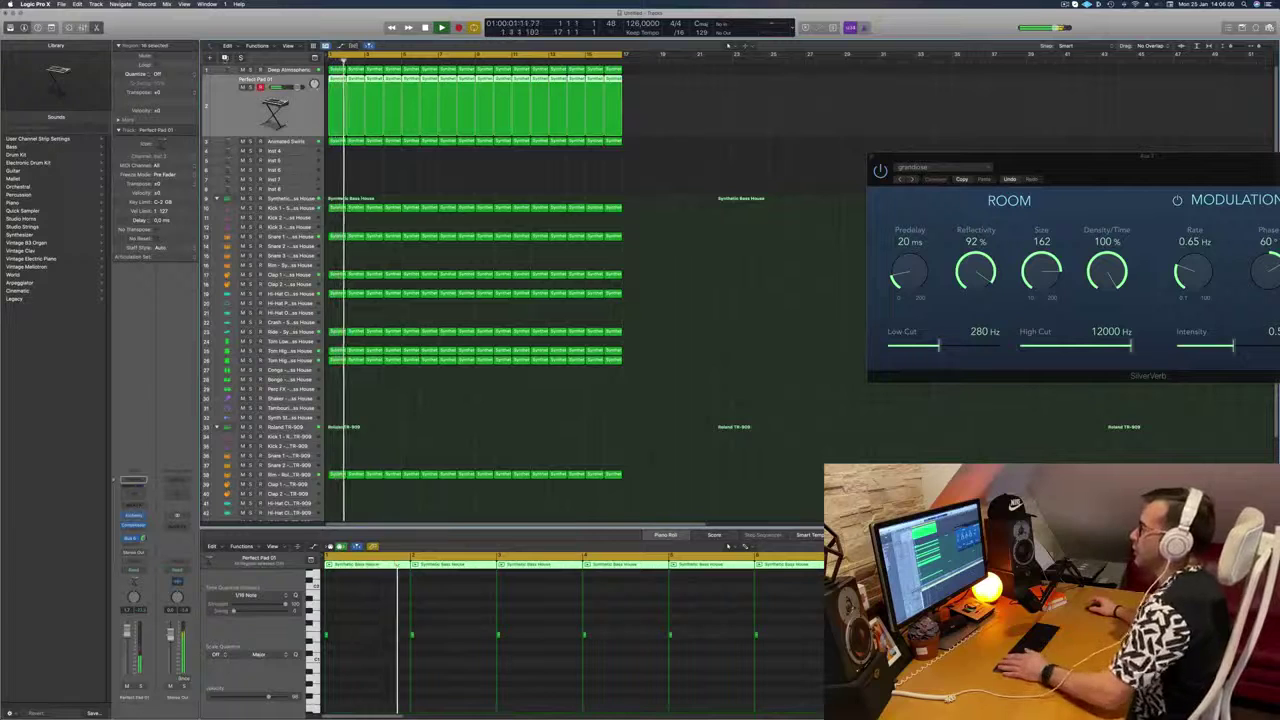
pyautogui.press('super+d')
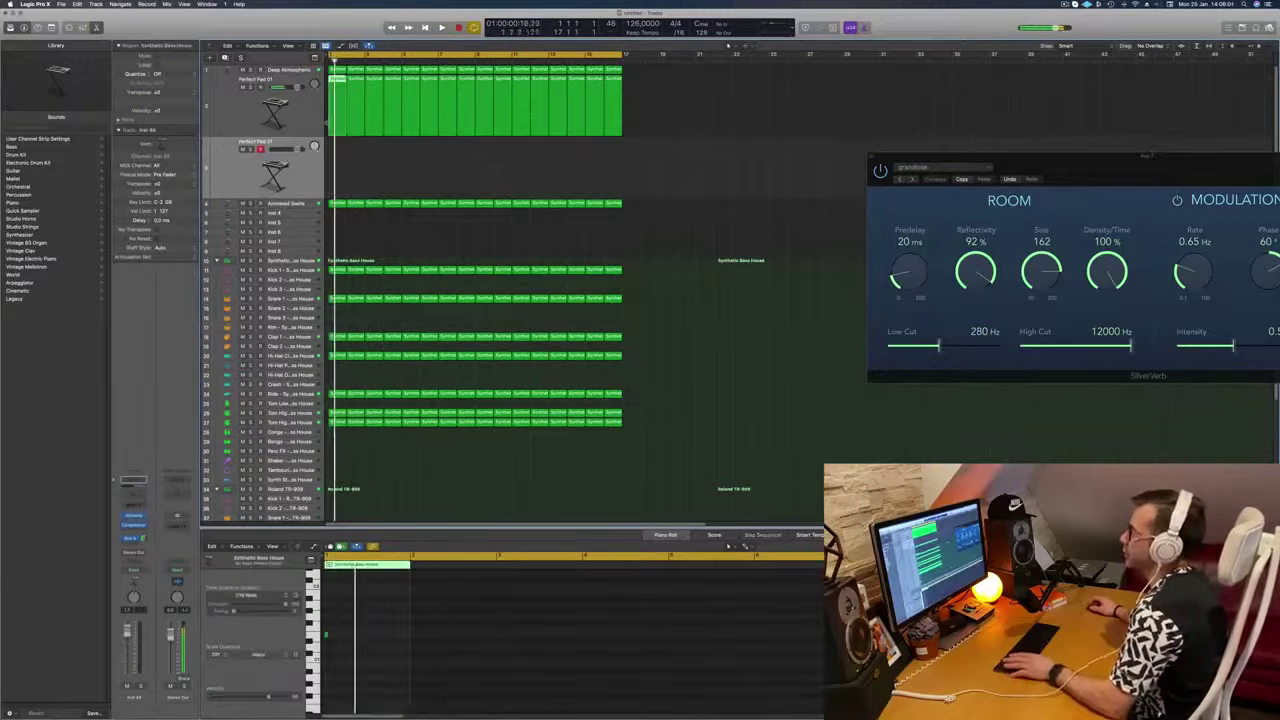
pyautogui.moveTo(337, 120); pyautogui.dragTo(364, 168)
# Step: Copy the note in the new pad region to a higher pitch and extend the region's start back to bar 2
pyautogui.moveTo(480, 615); pyautogui.dragTo(451, 659)
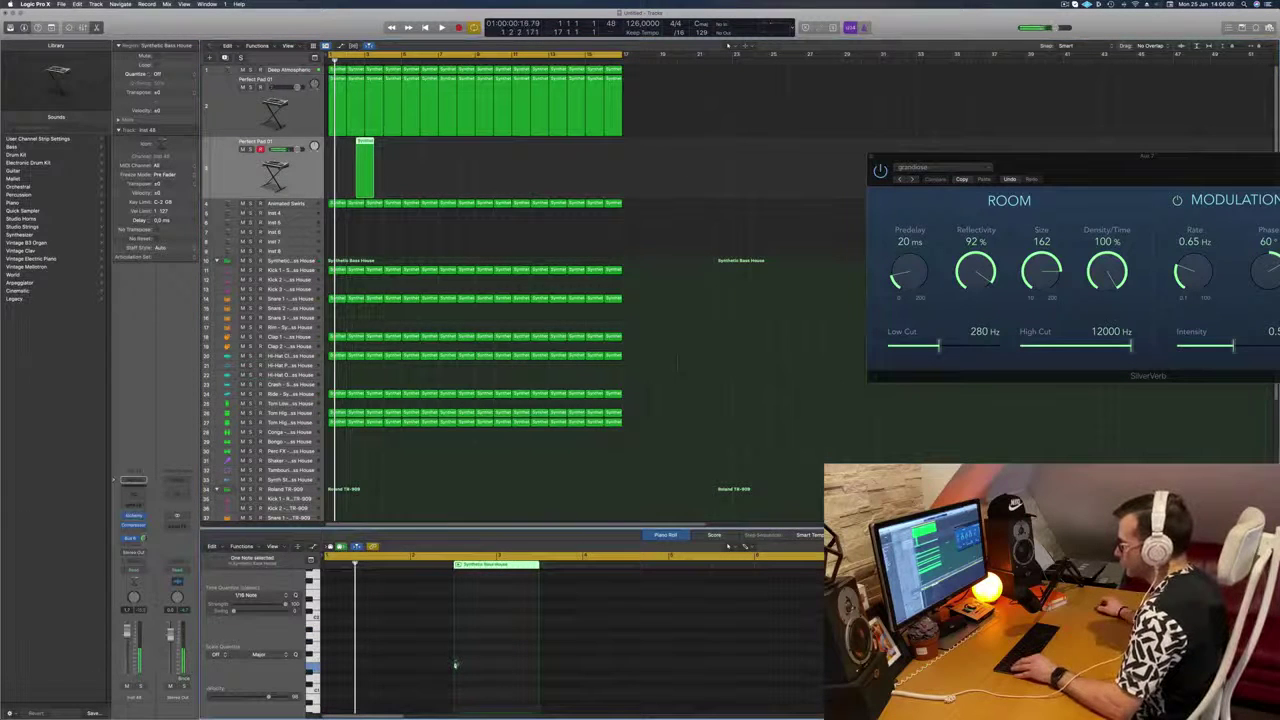
pyautogui.click(455, 600)
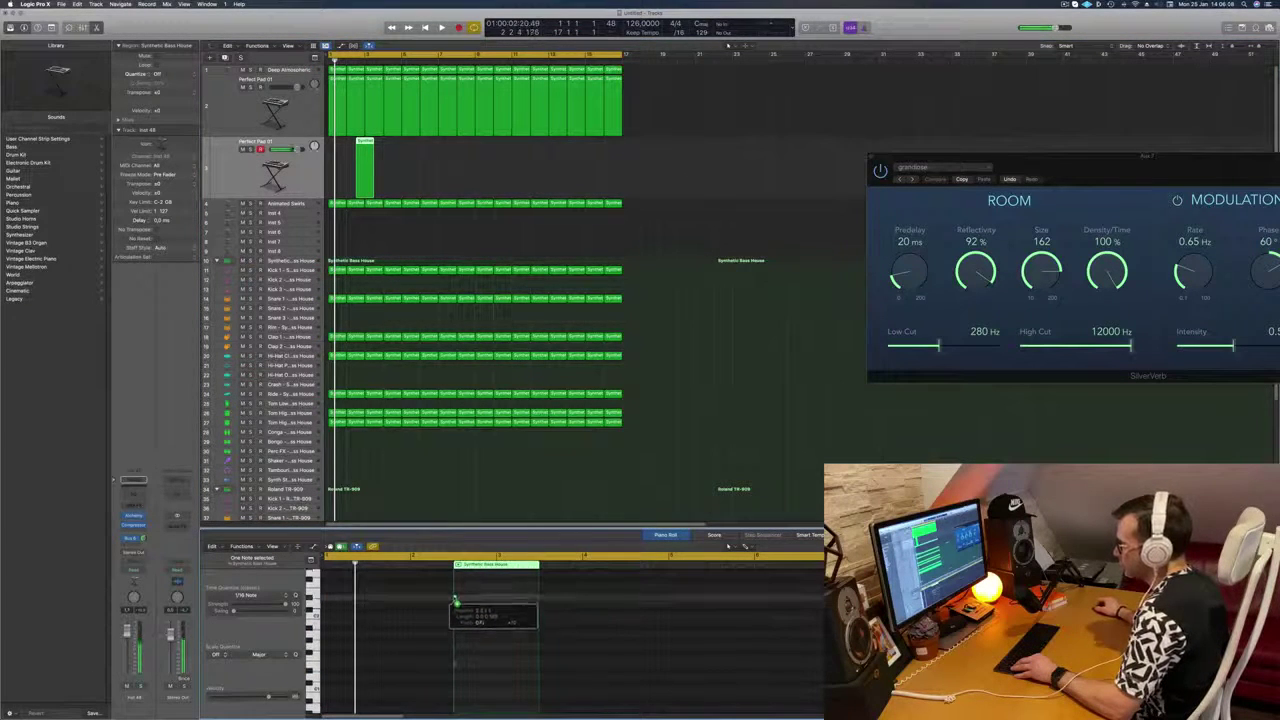
pyautogui.moveTo(455, 600); pyautogui.dragTo(455, 591)
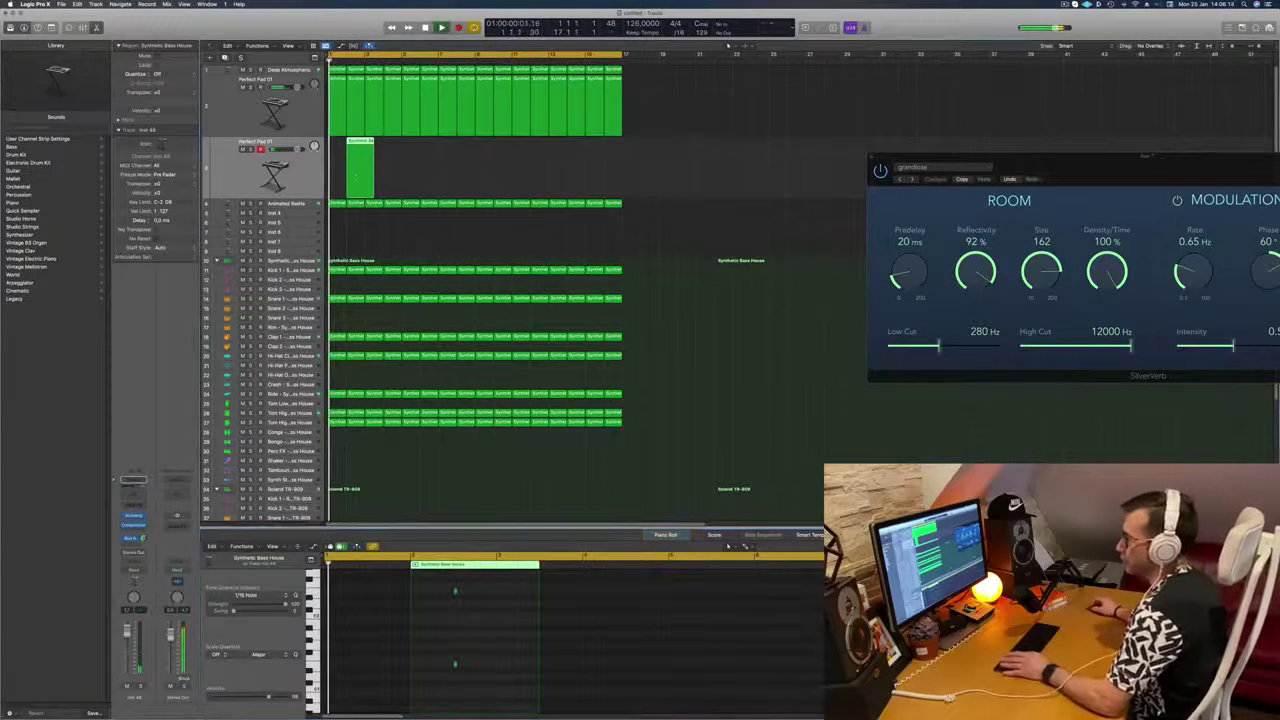
# Step: Open Alchemy on the duplicated pad track and load the Lazarus preset in place of Perfect Pad 01
pyautogui.click(135, 517)
pyautogui.moveTo(458, 112); pyautogui.dragTo(632, 113)
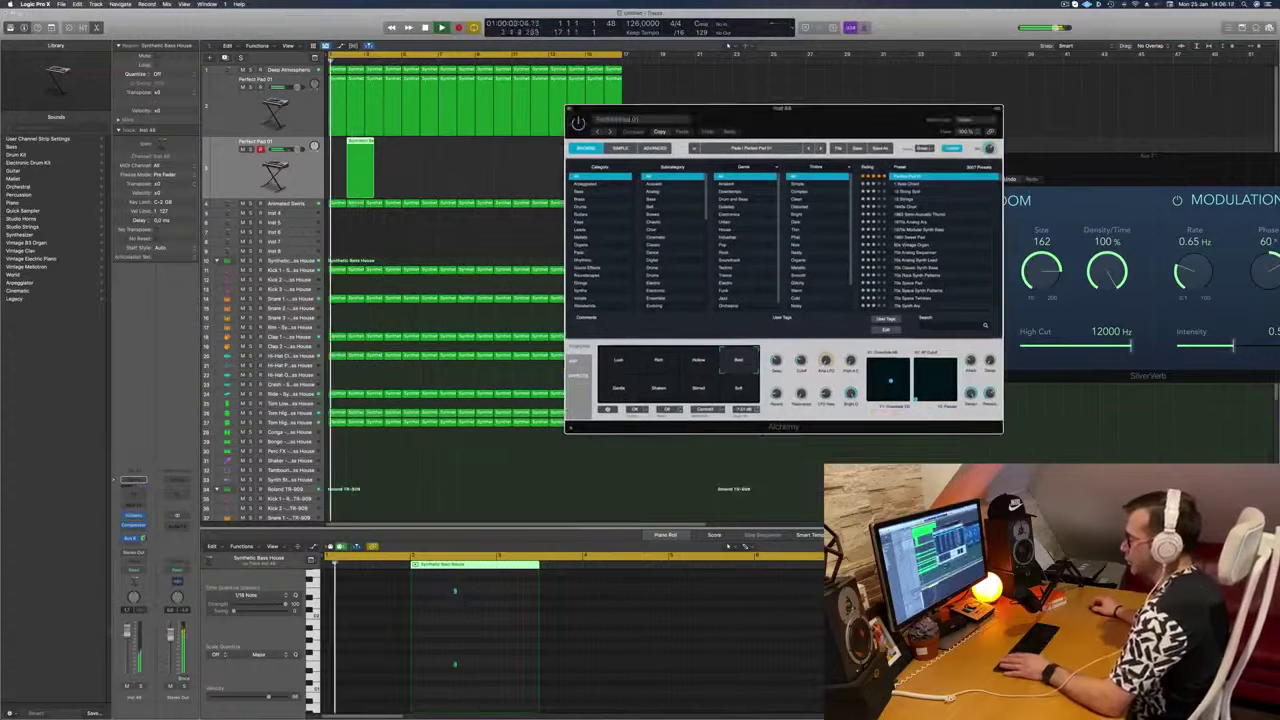
pyautogui.moveTo(842, 128); pyautogui.dragTo(770, 129)
pyautogui.press('space')
pyautogui.scroll(3, 833, 172)
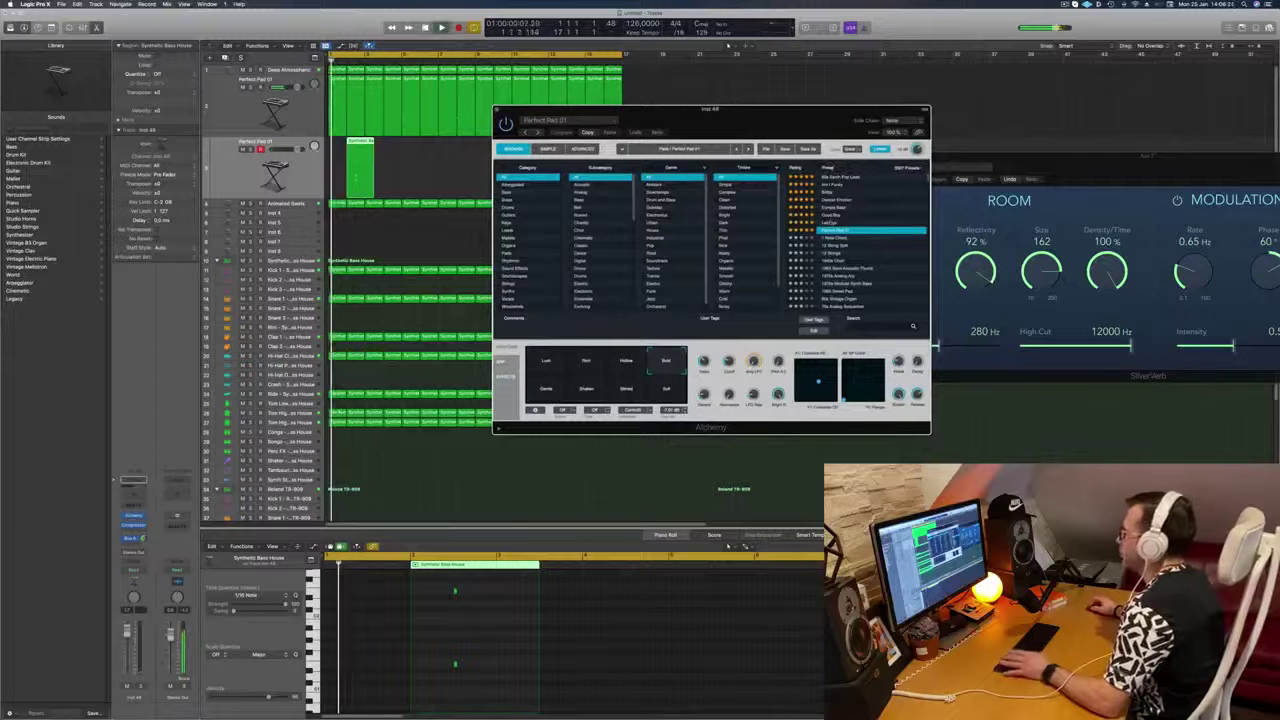
pyautogui.press('Up')
pyautogui.moveTo(797, 127); pyautogui.dragTo(854, 80)
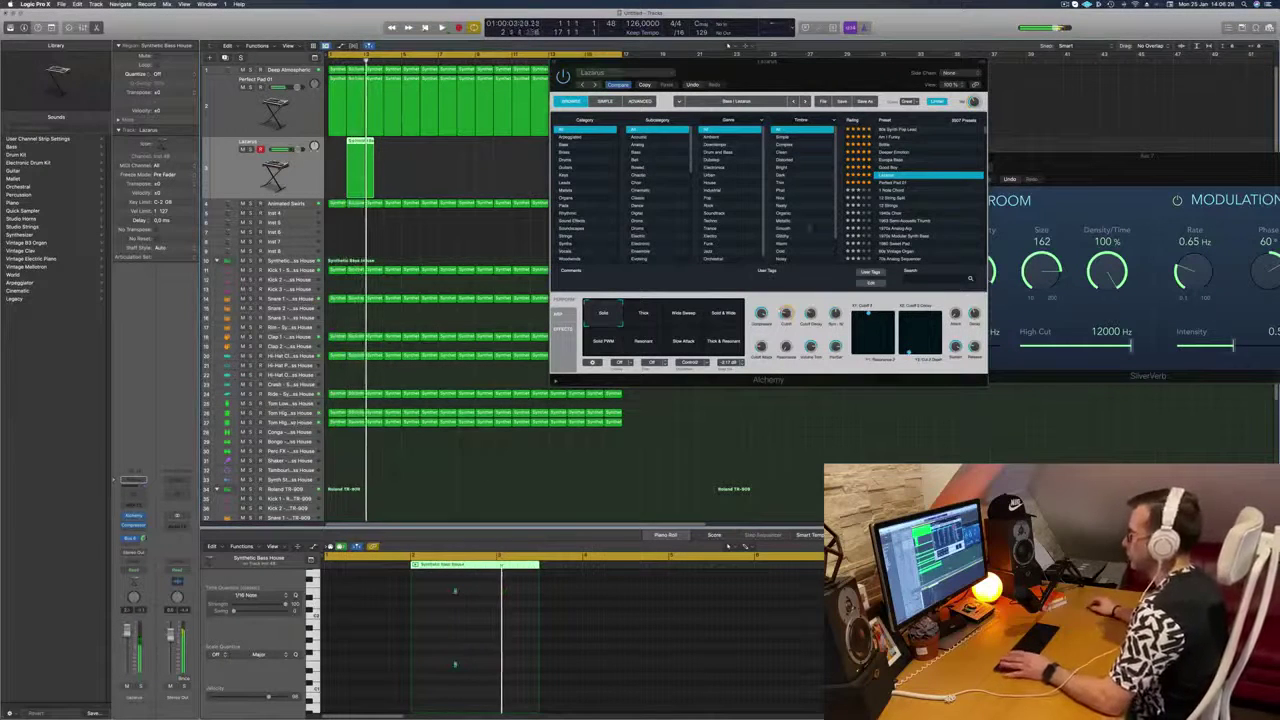
# Step: Transpose the two notes of the Lazarus region upward and select the Solid & Wide variation during playback
pyautogui.click(494, 648)
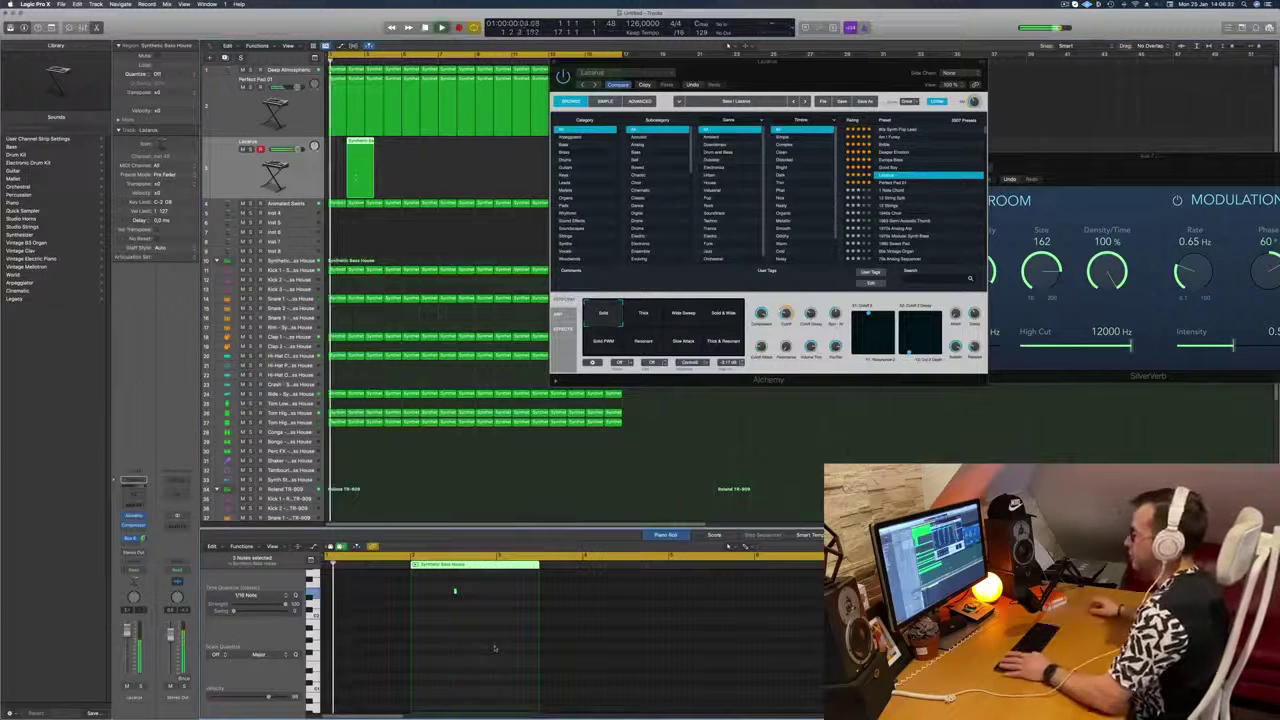
pyautogui.moveTo(828, 70); pyautogui.dragTo(806, 134)
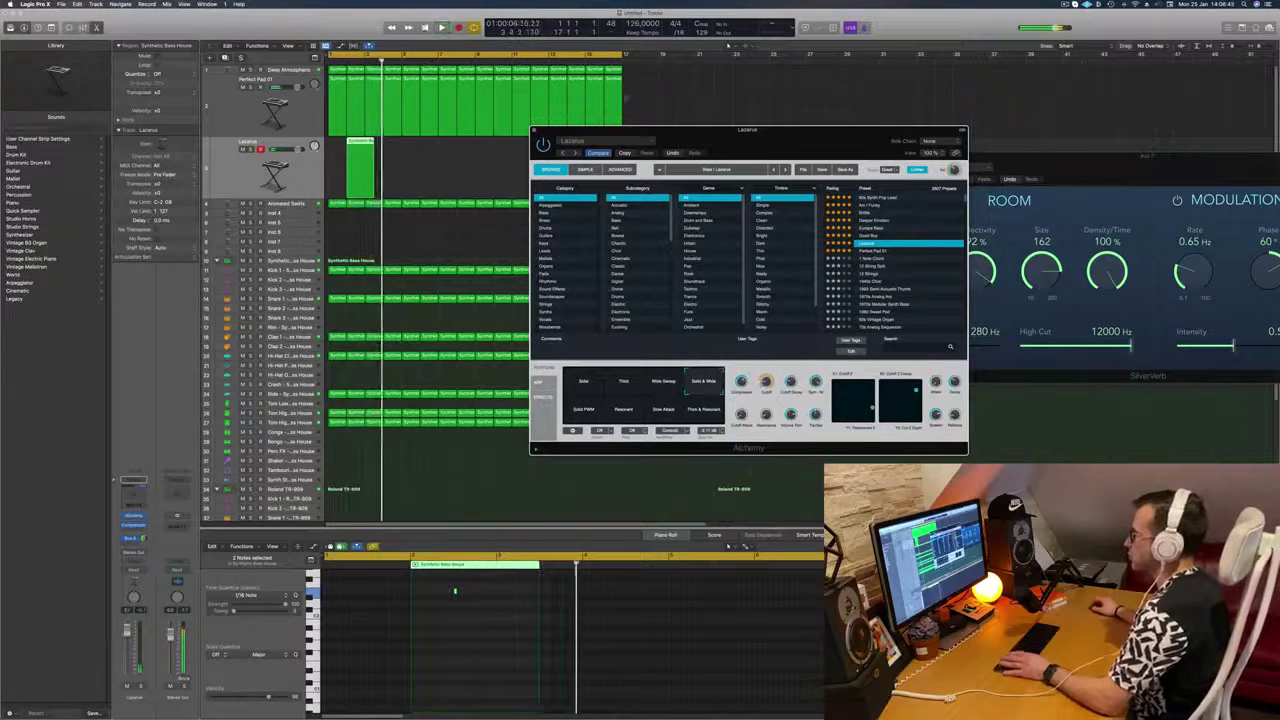
pyautogui.moveTo(700, 130); pyautogui.dragTo(762, 135)
# Step: Copy the Lazarus region along its track every two bars through bar 16 and select the Solid PWM variation
pyautogui.moveTo(358, 170); pyautogui.dragTo(511, 149)
pyautogui.keyDown('shift'); pyautogui.click(370, 157); pyautogui.keyUp('shift')
pyautogui.moveTo(712, 134); pyautogui.dragTo(645, 163)
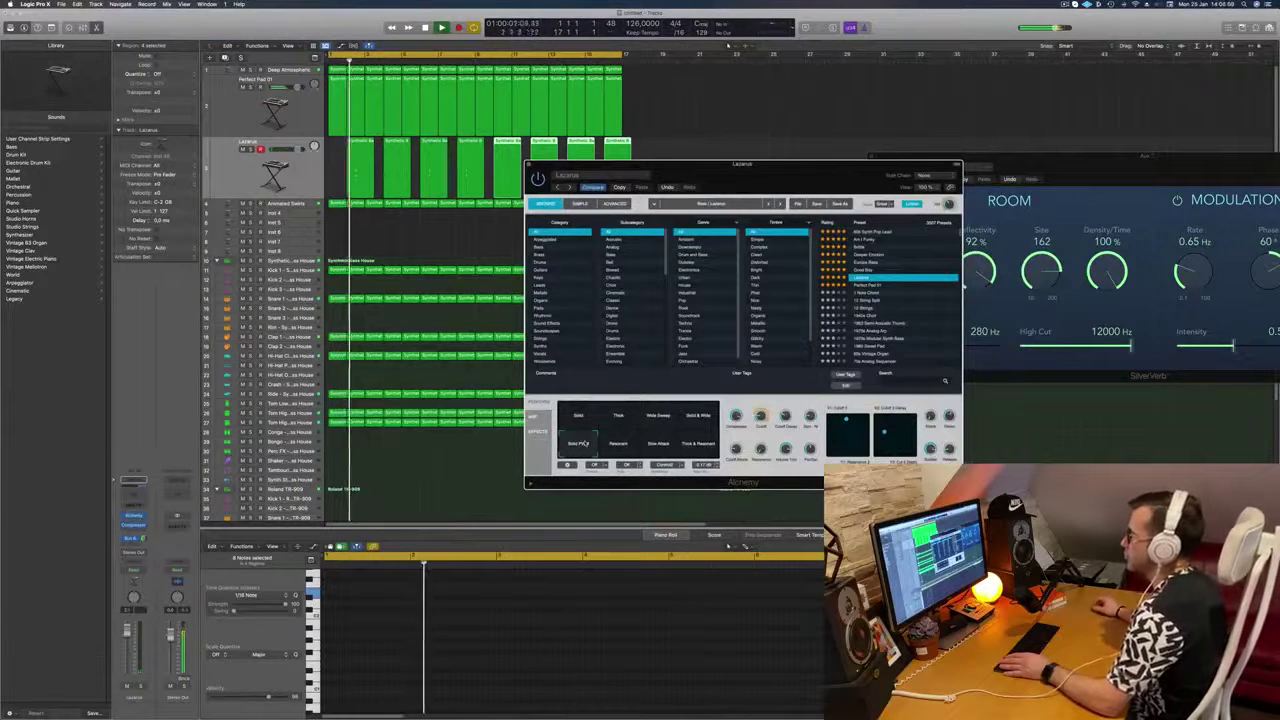
# Step: Audition the 80s Synth Pop Lead and Am I Funky presets during playback, then load the Brittle preset
pyautogui.press('space')
pyautogui.press('space')
pyautogui.click(870, 233)
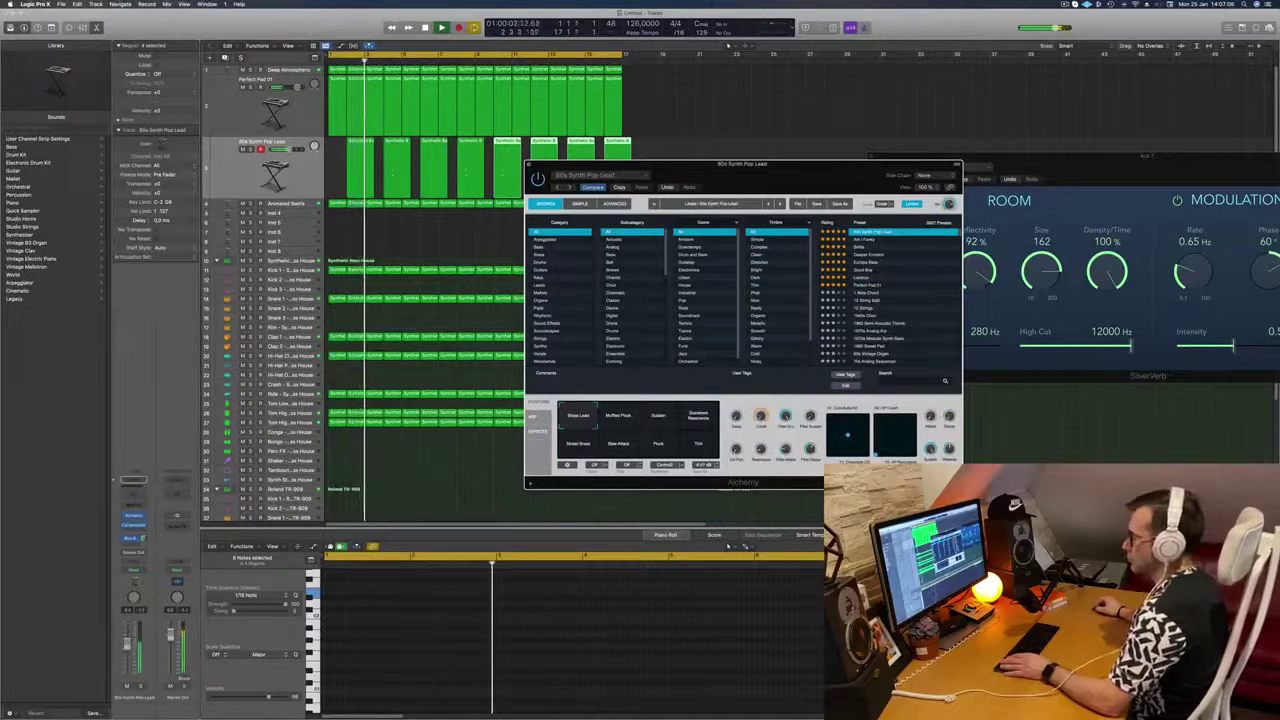
pyautogui.click(860, 240)
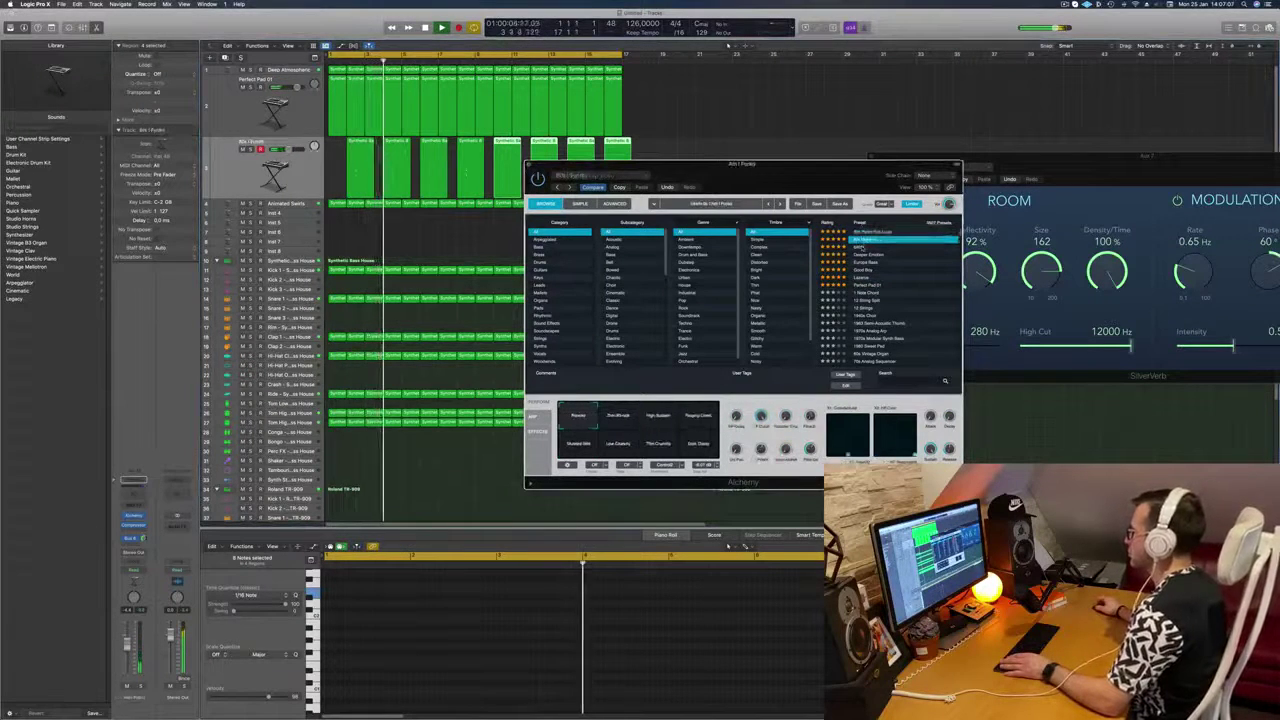
pyautogui.click(862, 248)
# Step: Audition the Dark Sweep and Deep Metallic variations of the Brittle preset, then select Soft Deep
pyautogui.moveTo(830, 176); pyautogui.dragTo(852, 154)
pyautogui.click(638, 398)
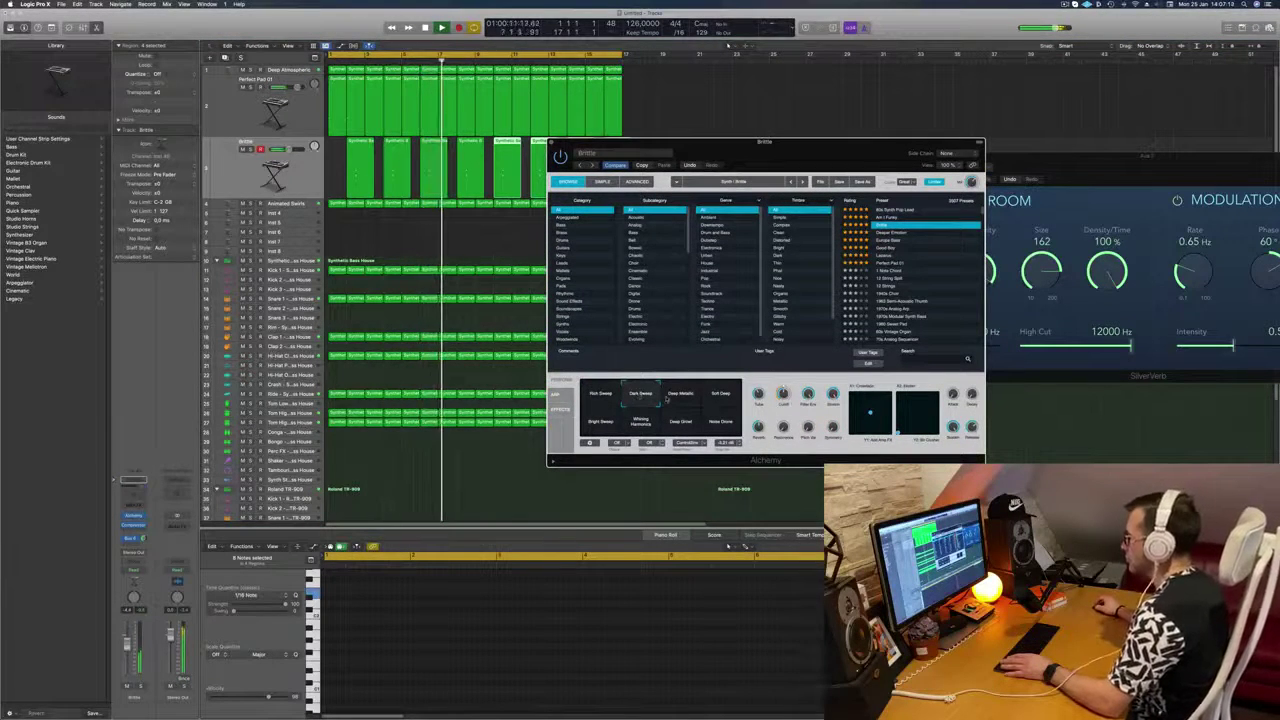
pyautogui.moveTo(804, 164); pyautogui.dragTo(871, 120)
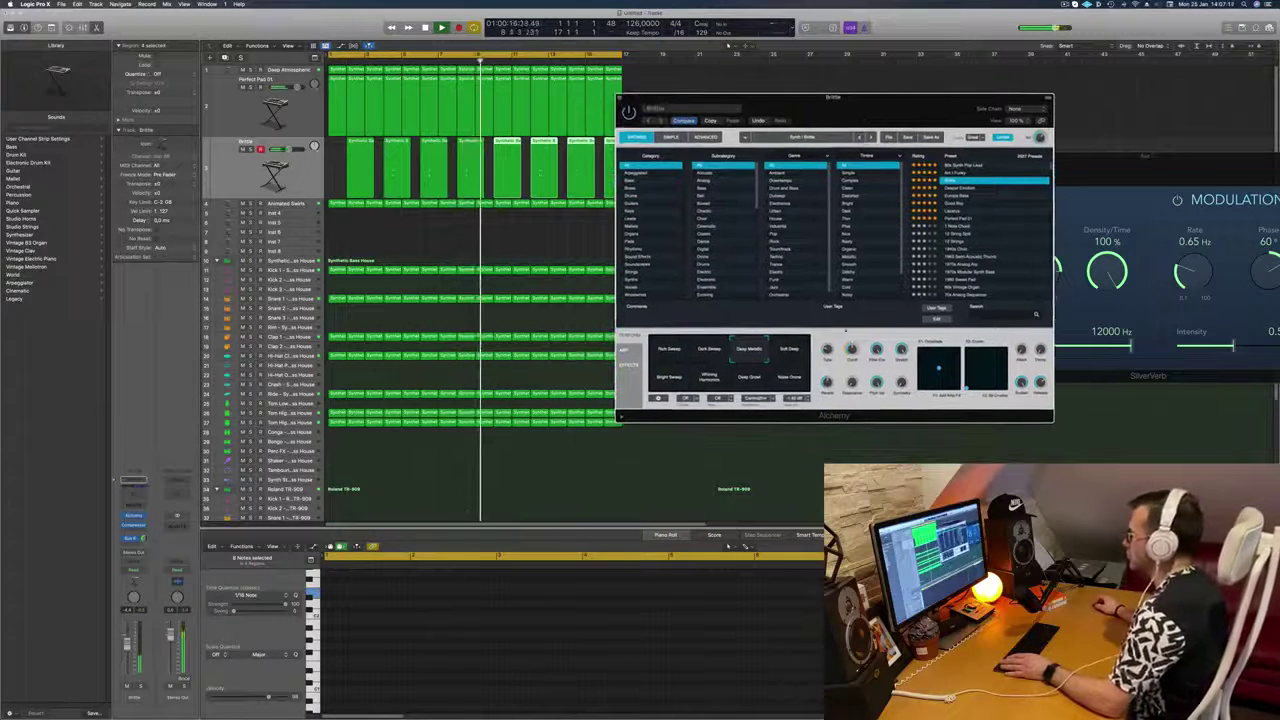
pyautogui.click(789, 350)
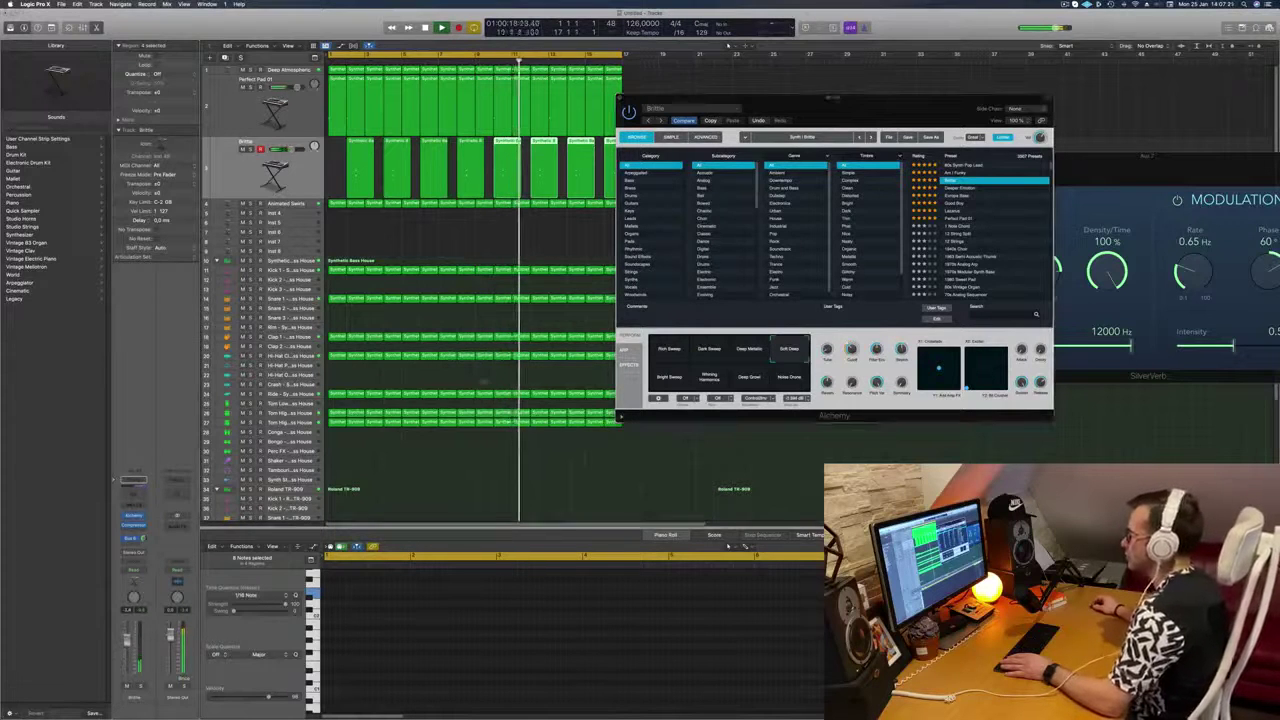
# Step: Audition the Bright Sweep and Whining Harmonics variations of the Brittle preset during playback, then select Deep Drone
pyautogui.click(673, 383)
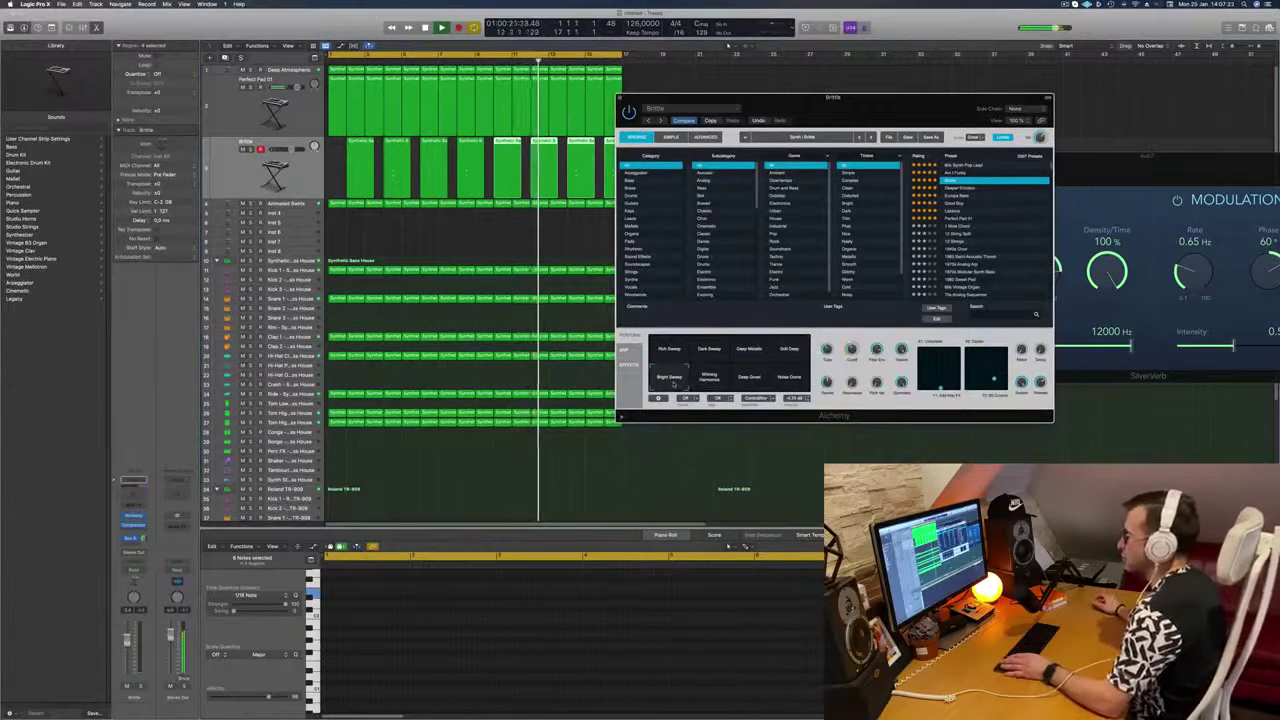
pyautogui.click(709, 378)
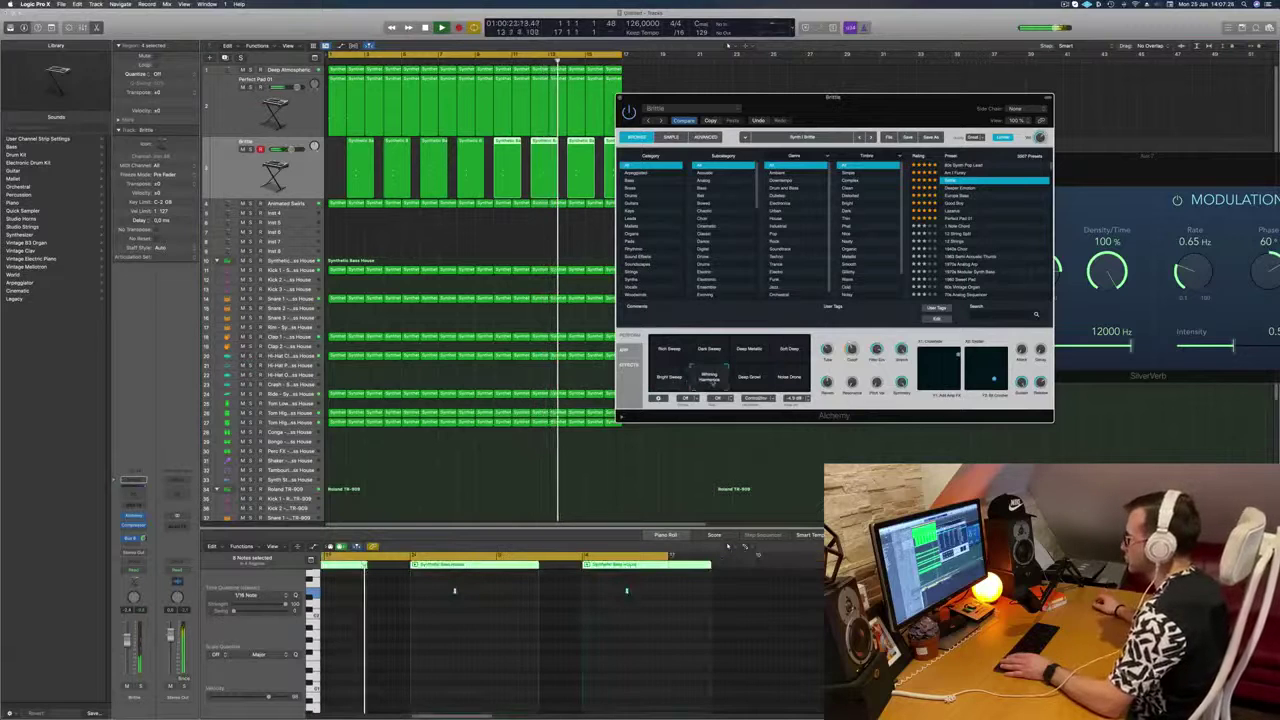
pyautogui.click(728, 46)
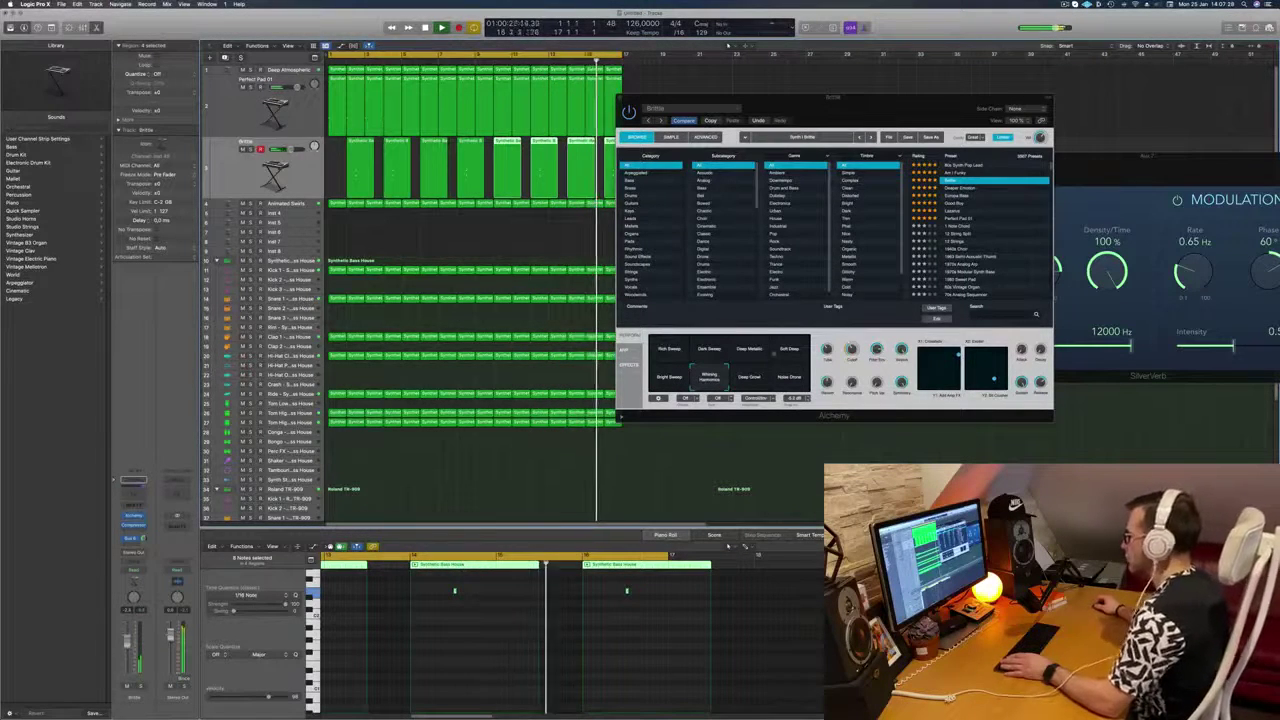
pyautogui.click(749, 381)
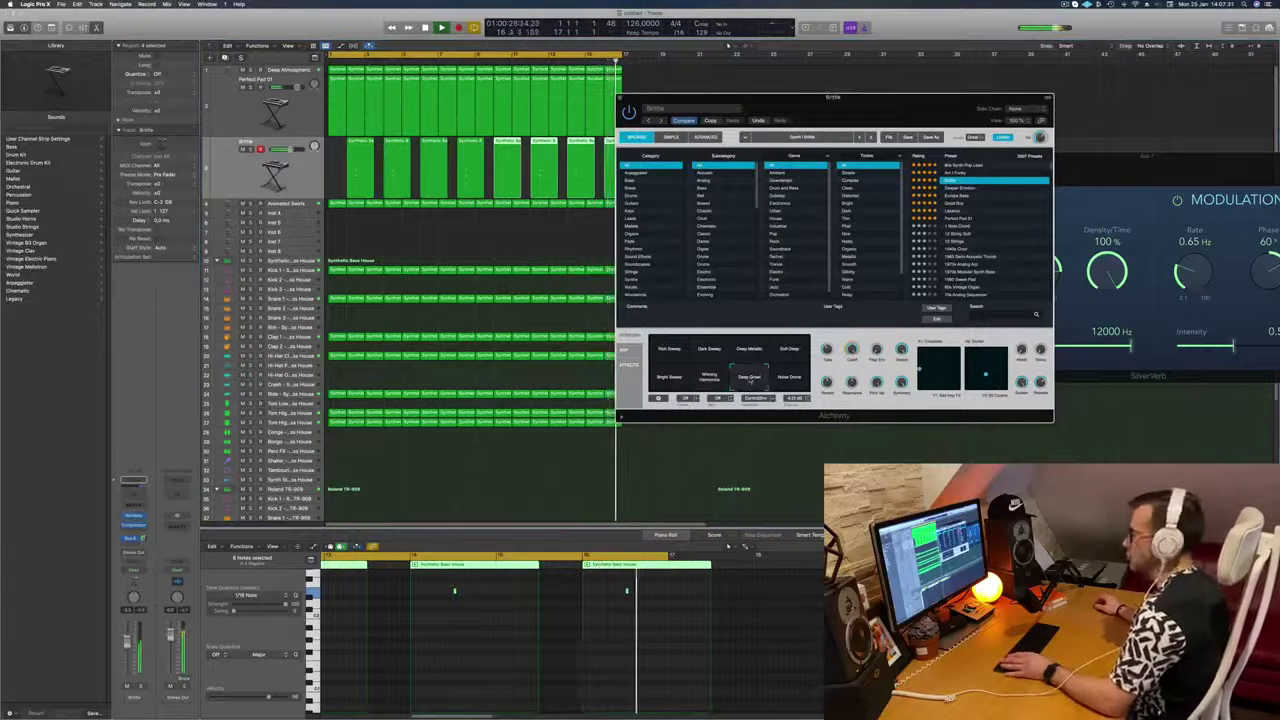
pyautogui.click(728, 46)
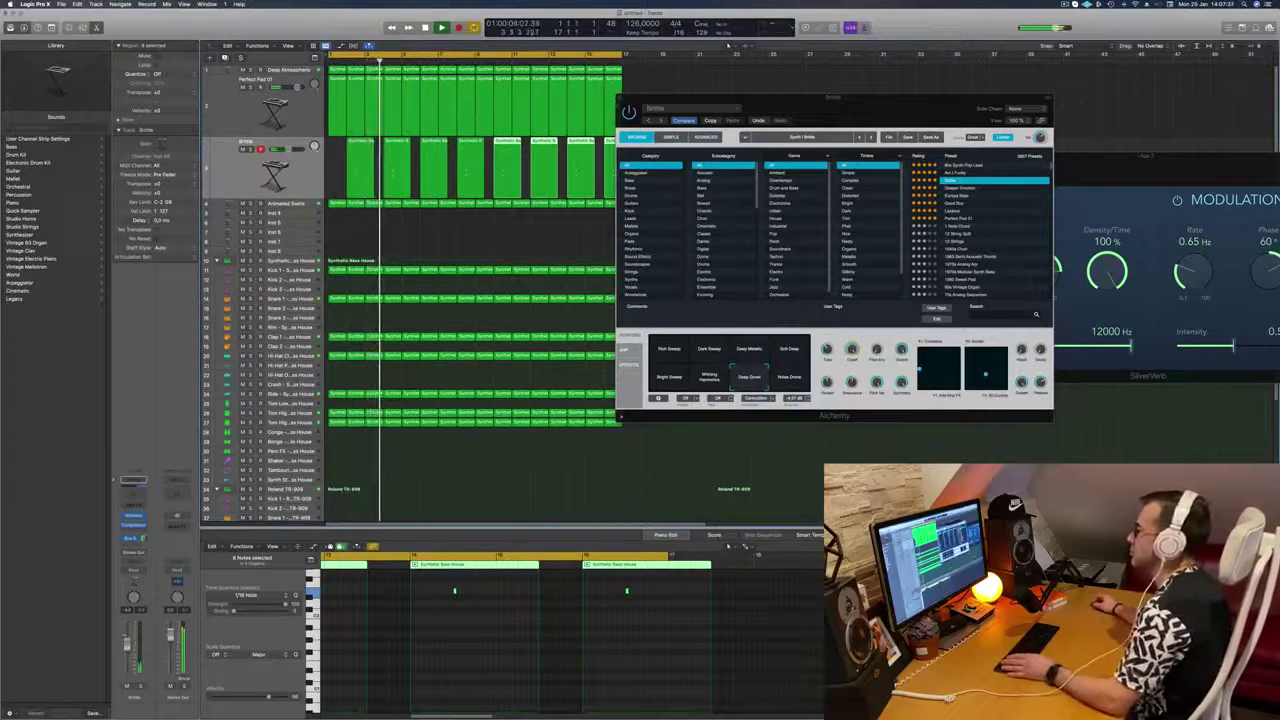
# Step: Close the Brittle synth window, stop playback and copy the first kick region to bar 1 of the Roland TR-909 closed hi-hat track
pyautogui.click(620, 99)
pyautogui.press('super+Left')
pyautogui.scroll(-2, 380, 367)
pyautogui.scroll(-5, 383, 362)
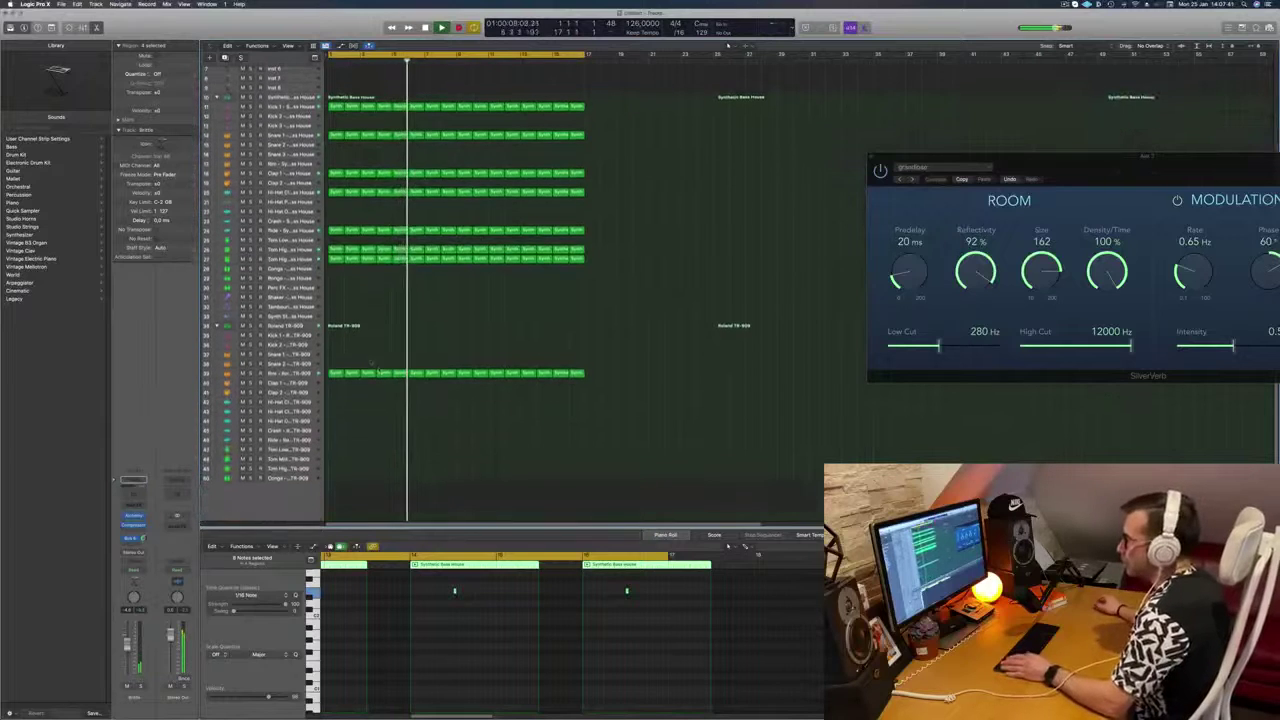
pyautogui.press('Return')
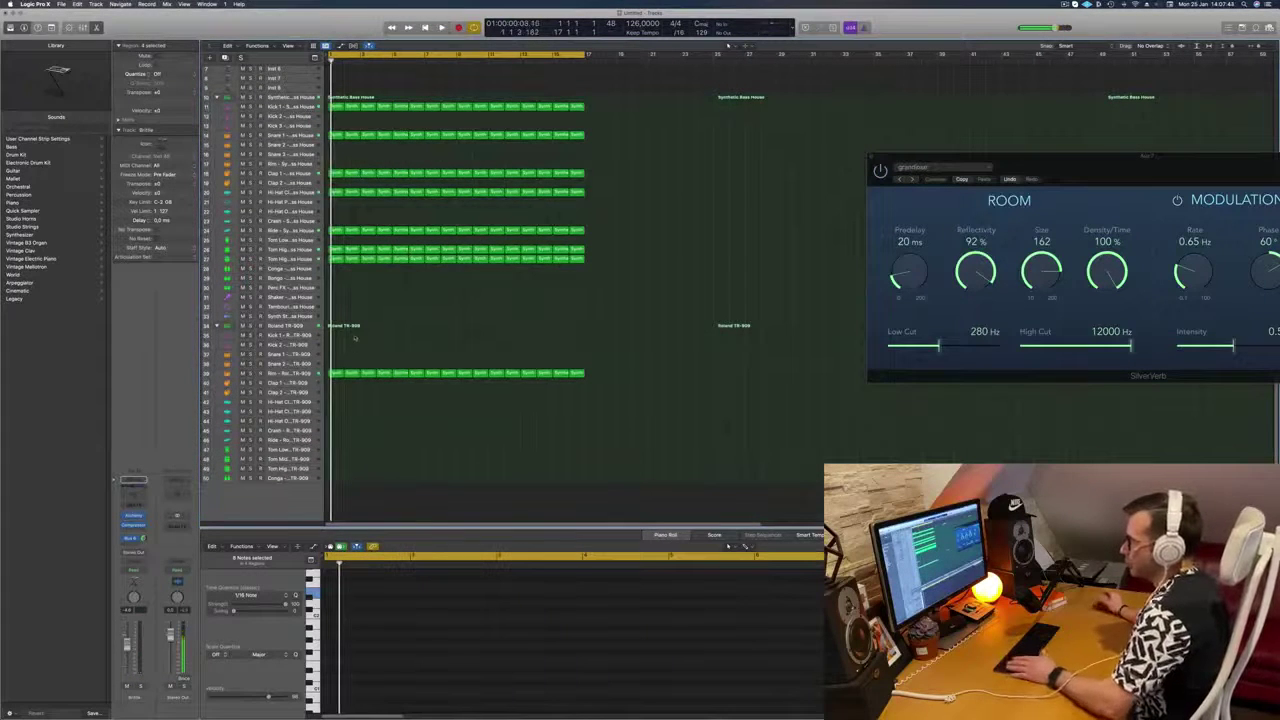
pyautogui.click(336, 373)
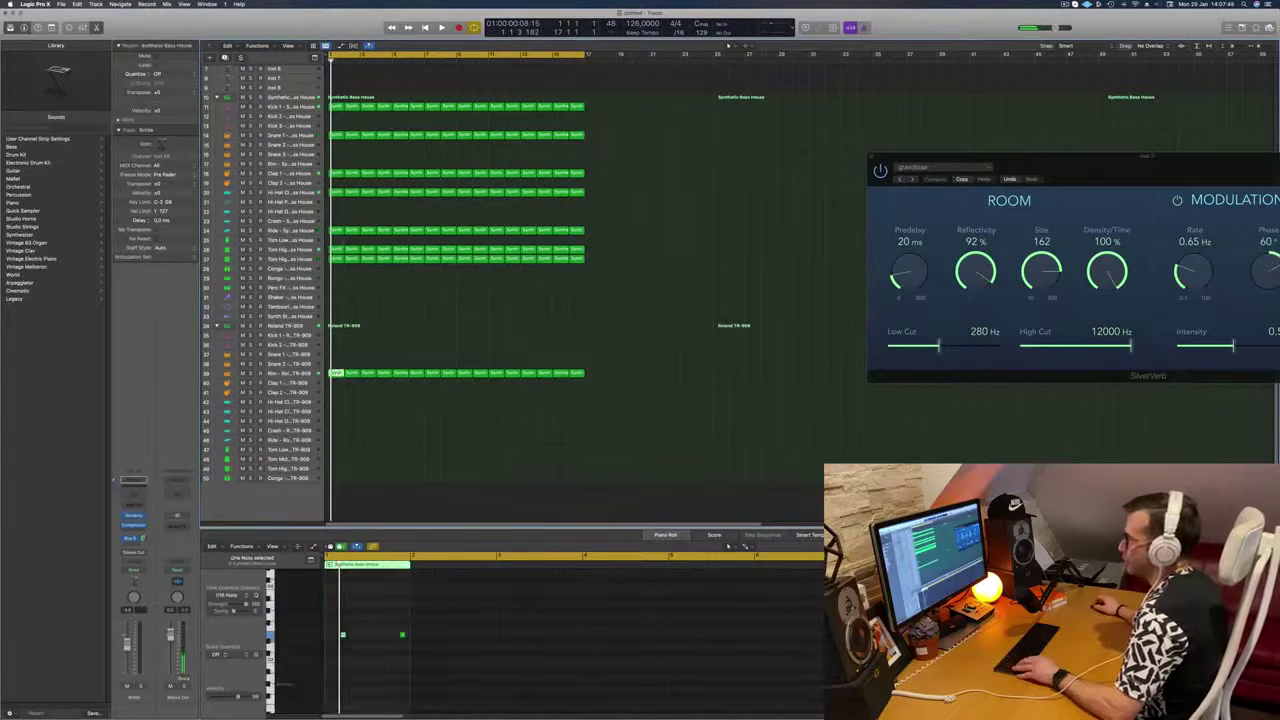
pyautogui.moveTo(336, 106); pyautogui.dragTo(337, 402)
# Step: Fill the one-bar closed hi-hat region with sixteenth notes and repeat it along its track through bar 16
pyautogui.moveTo(397, 626); pyautogui.dragTo(303, 645)
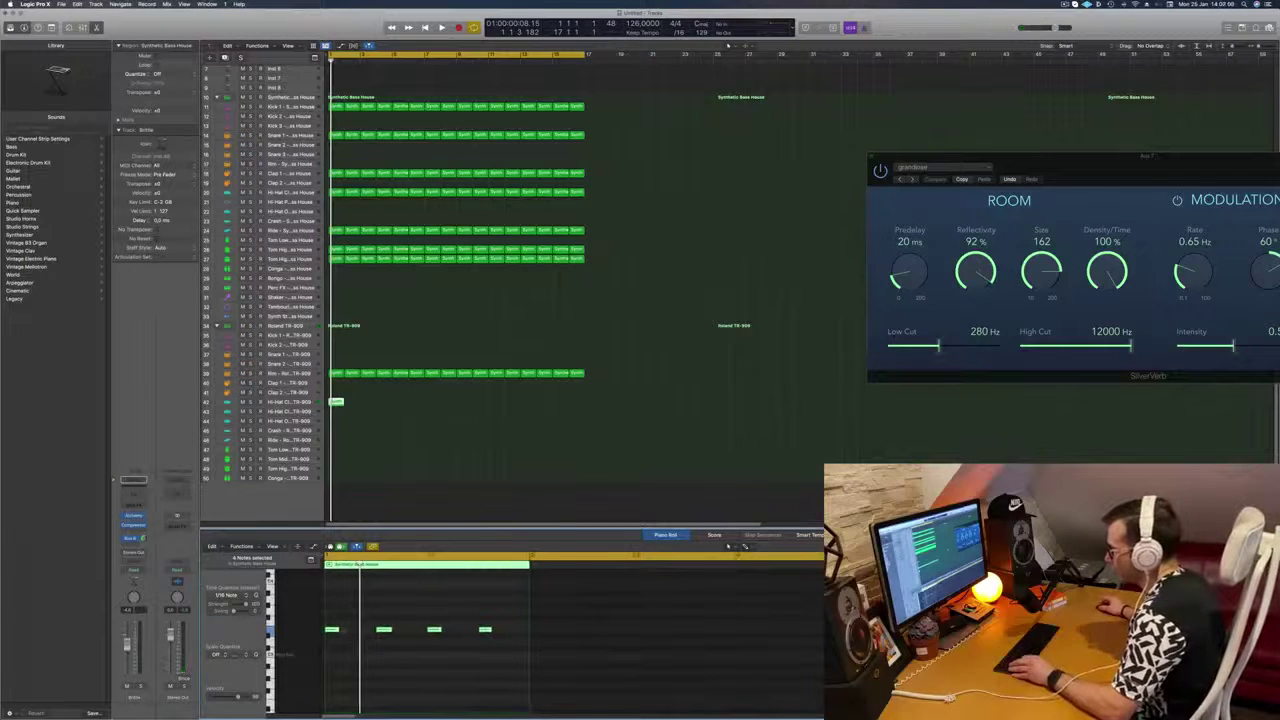
pyautogui.moveTo(336, 632)
pyautogui.mouseDown()
pyautogui.moveTo(366, 638)
pyautogui.moveTo(352, 636)
pyautogui.mouseUp()
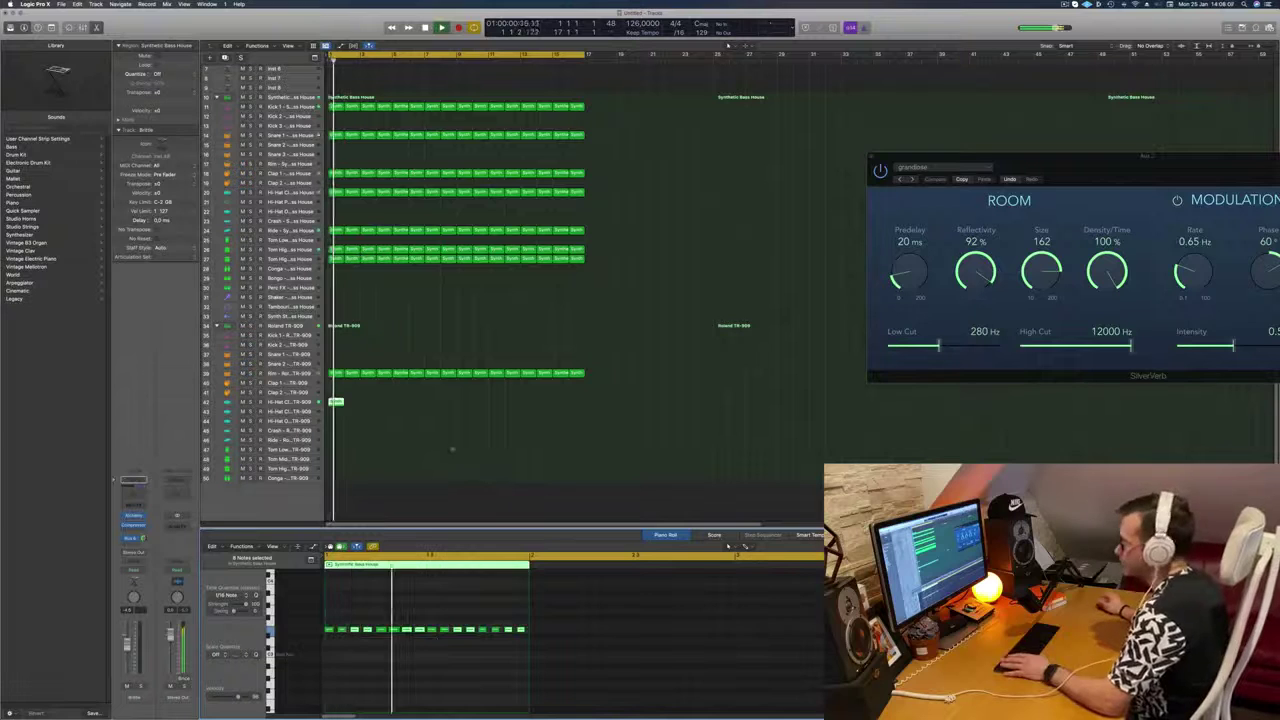
pyautogui.moveTo(344, 398); pyautogui.dragTo(461, 404)
pyautogui.press('space')
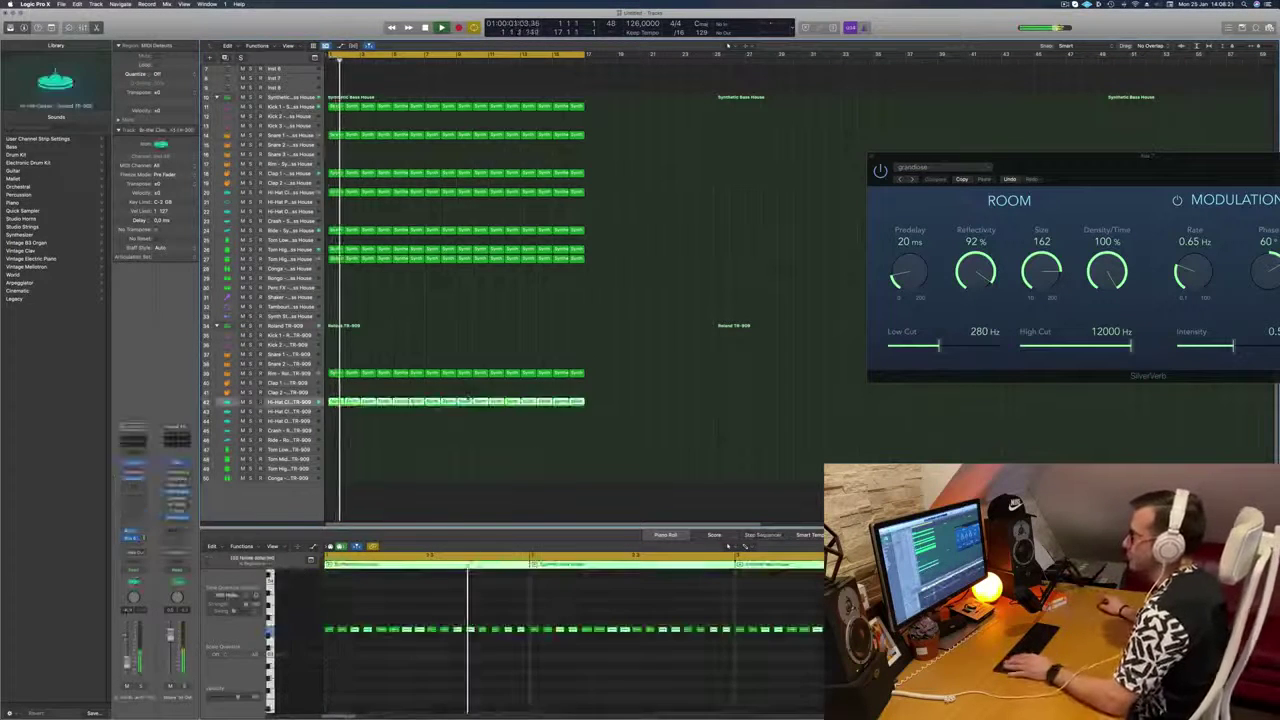
# Step: Select the empty Inst 4 track below Animated Swirls while the beat plays
pyautogui.scroll(-5, 637, 434)
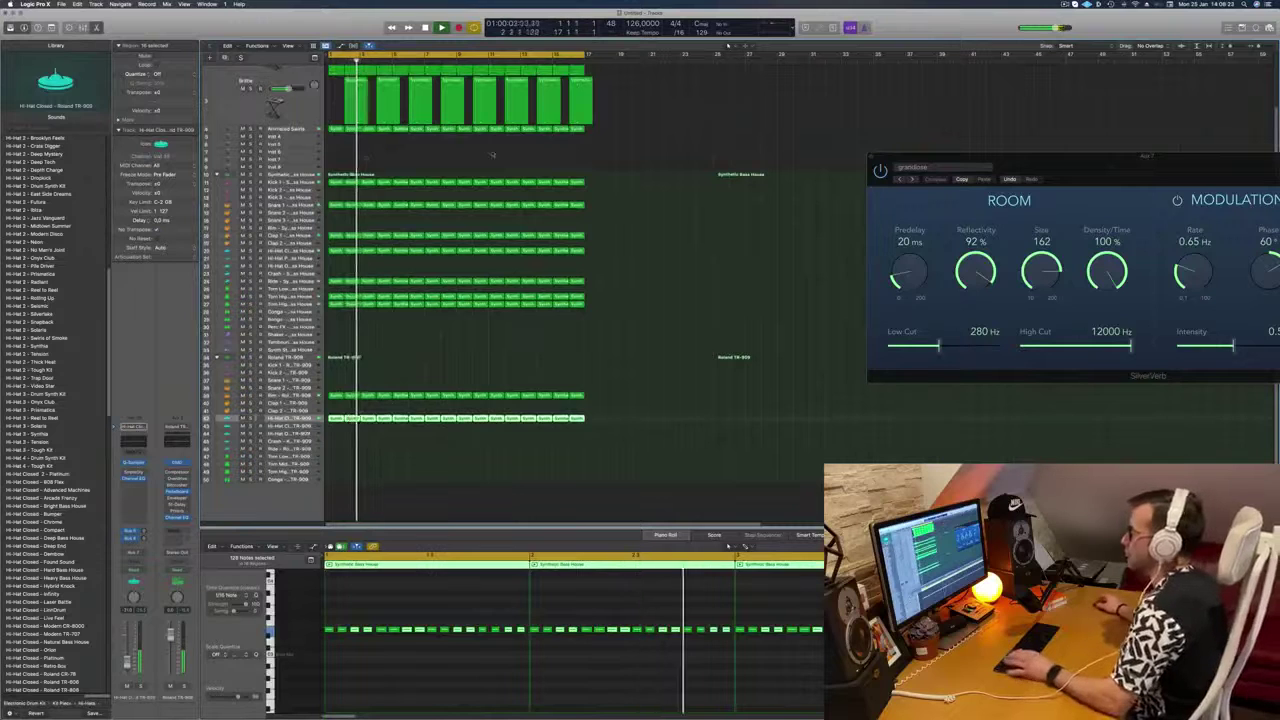
pyautogui.click(492, 155)
pyautogui.click(290, 138)
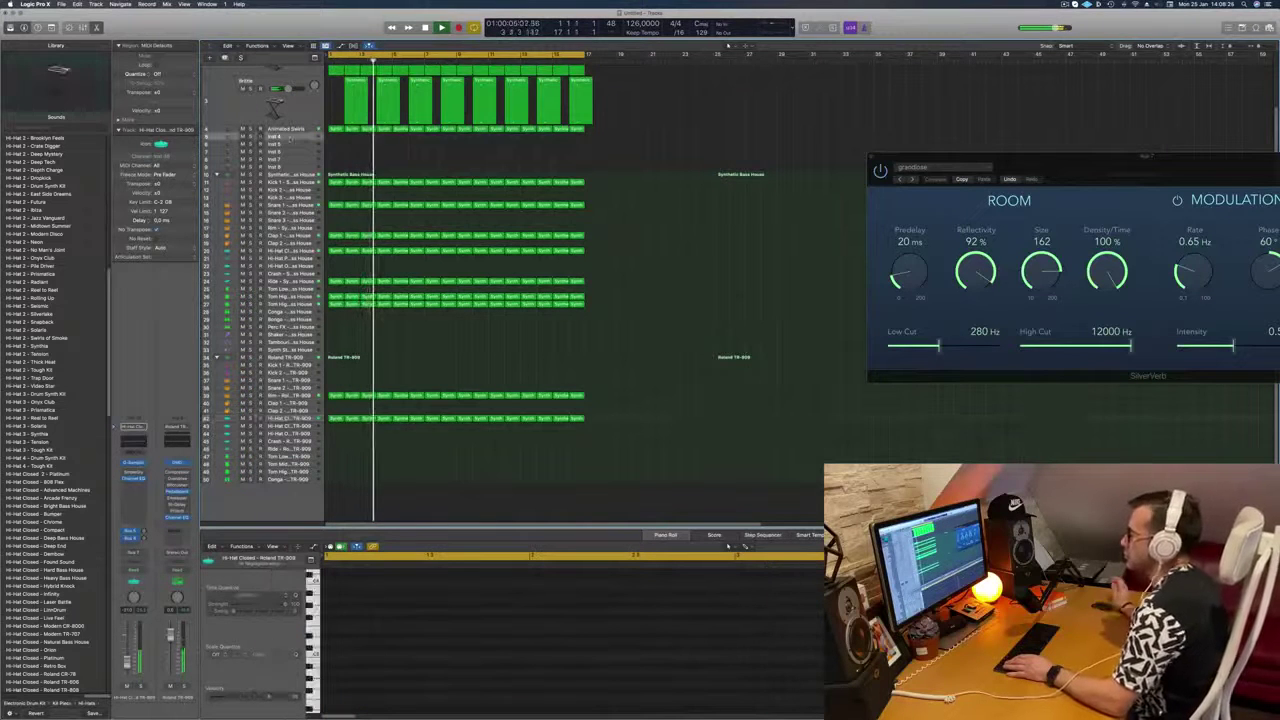
pyautogui.scroll(2, 332, 161)
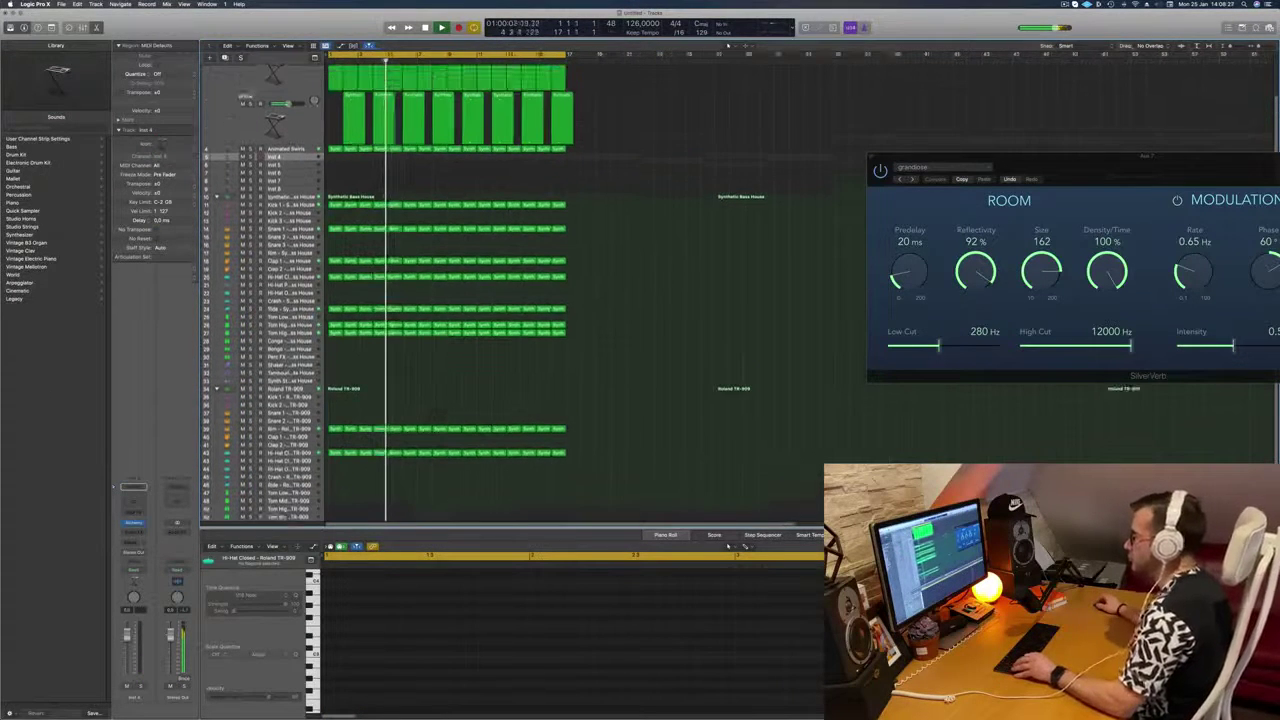
pyautogui.scroll(2, 236, 156)
pyautogui.click(236, 156)
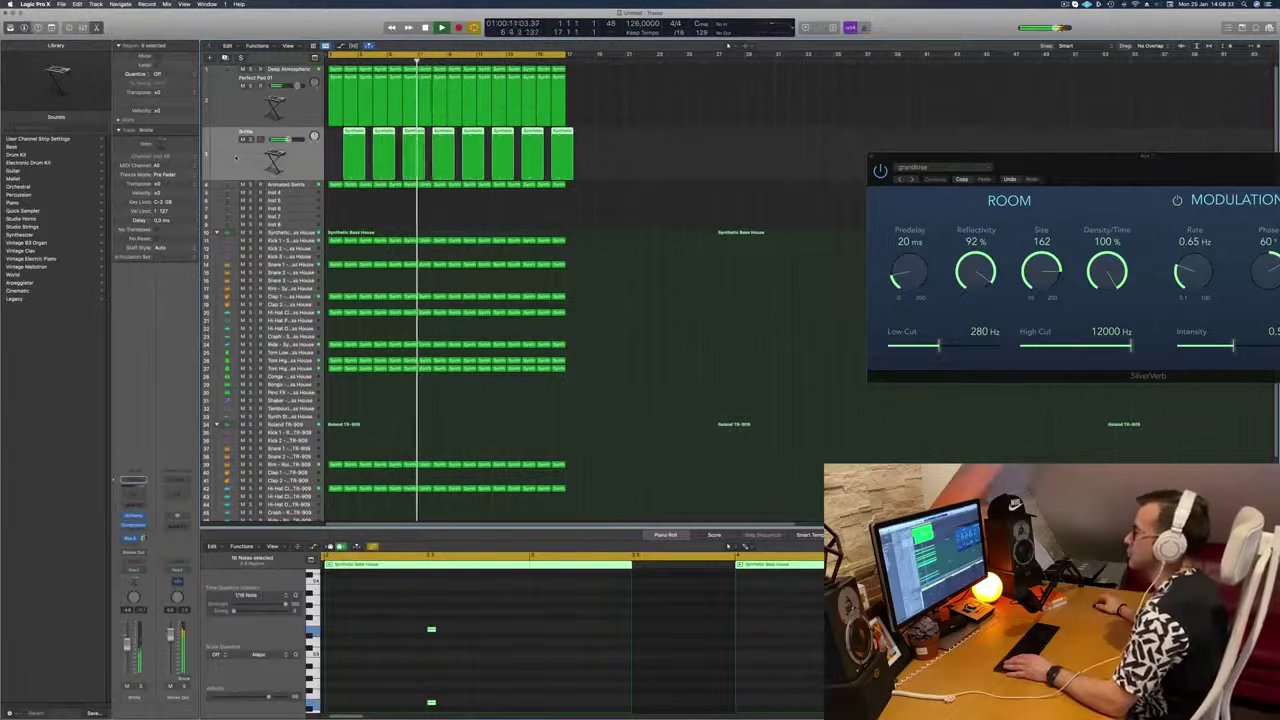
pyautogui.click(299, 192)
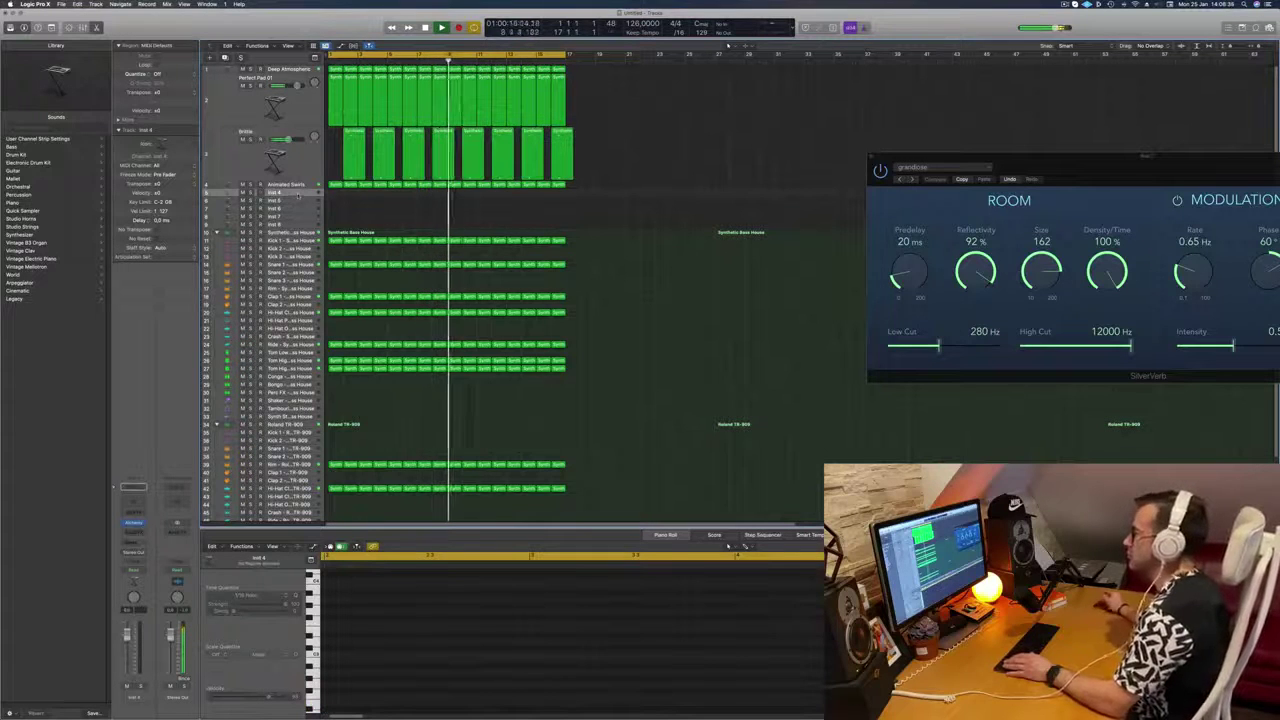
pyautogui.click(1066, 5)
pyautogui.click(743, 122)
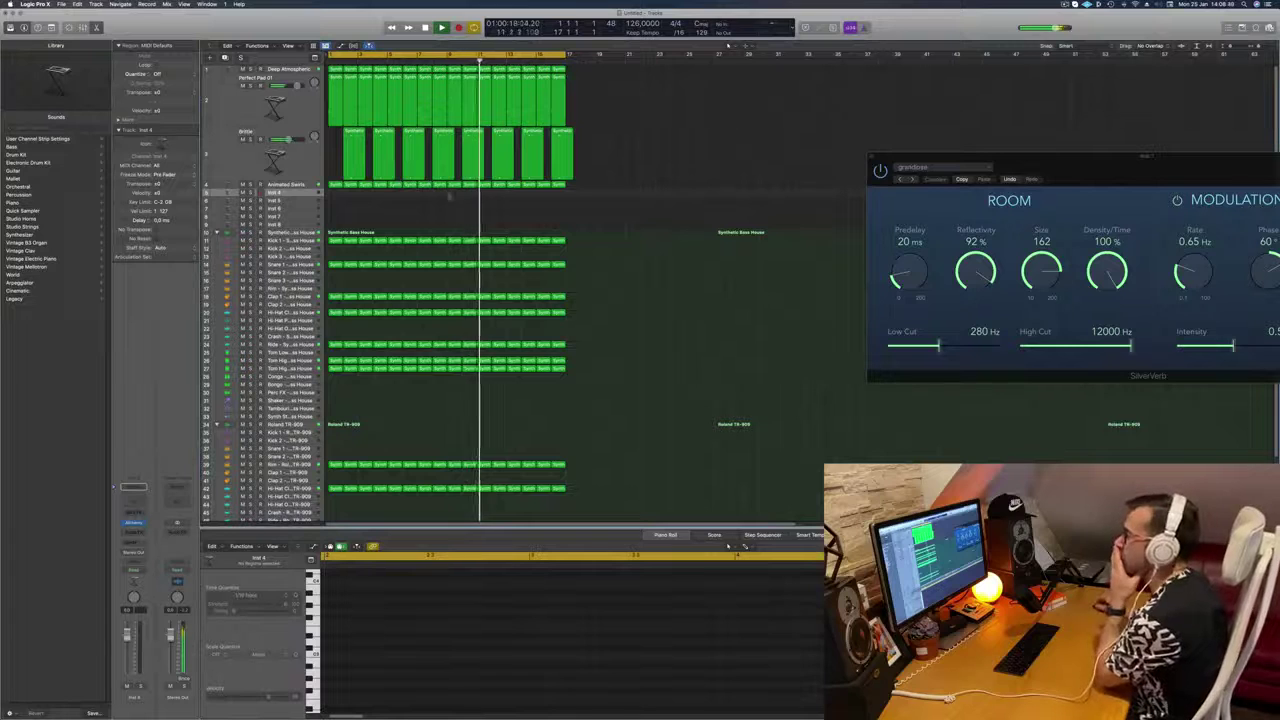
# Step: Open Alchemy on the Inst 4 track and filter its presets to the Pads category with the Fast Attack subcategory
pyautogui.click(133, 523)
pyautogui.moveTo(656, 117); pyautogui.dragTo(706, 131)
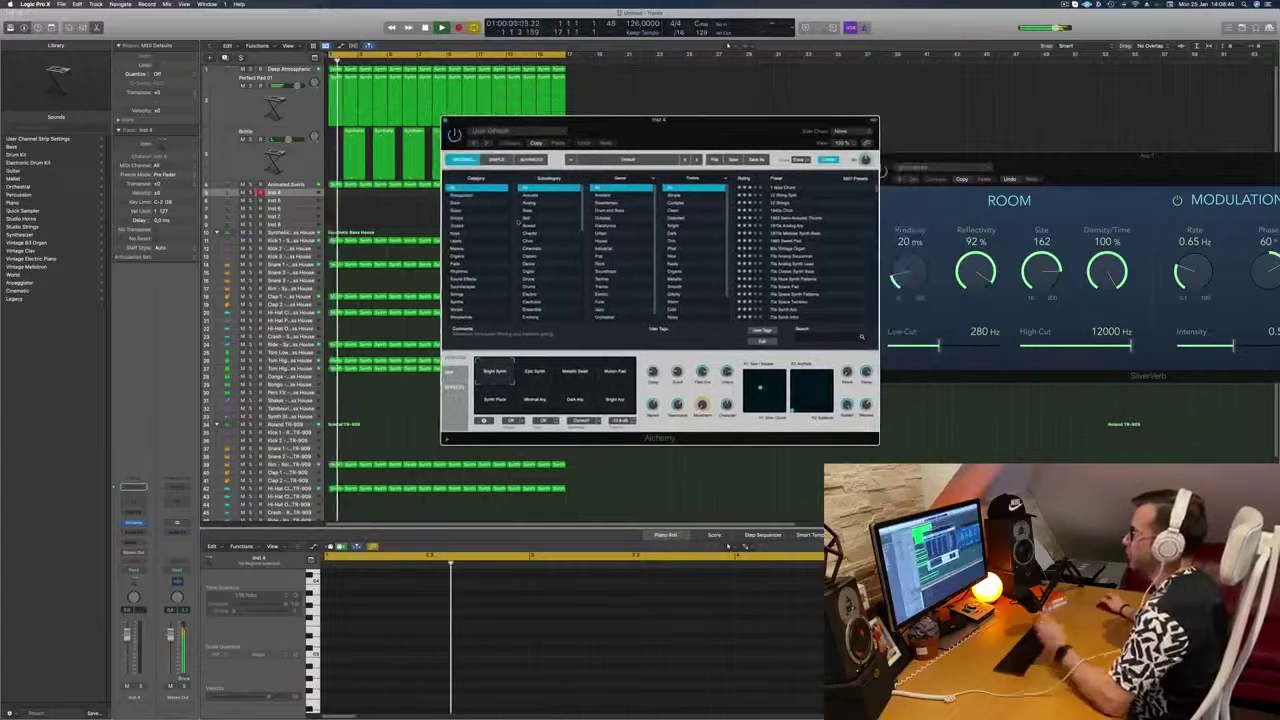
pyautogui.click(479, 264)
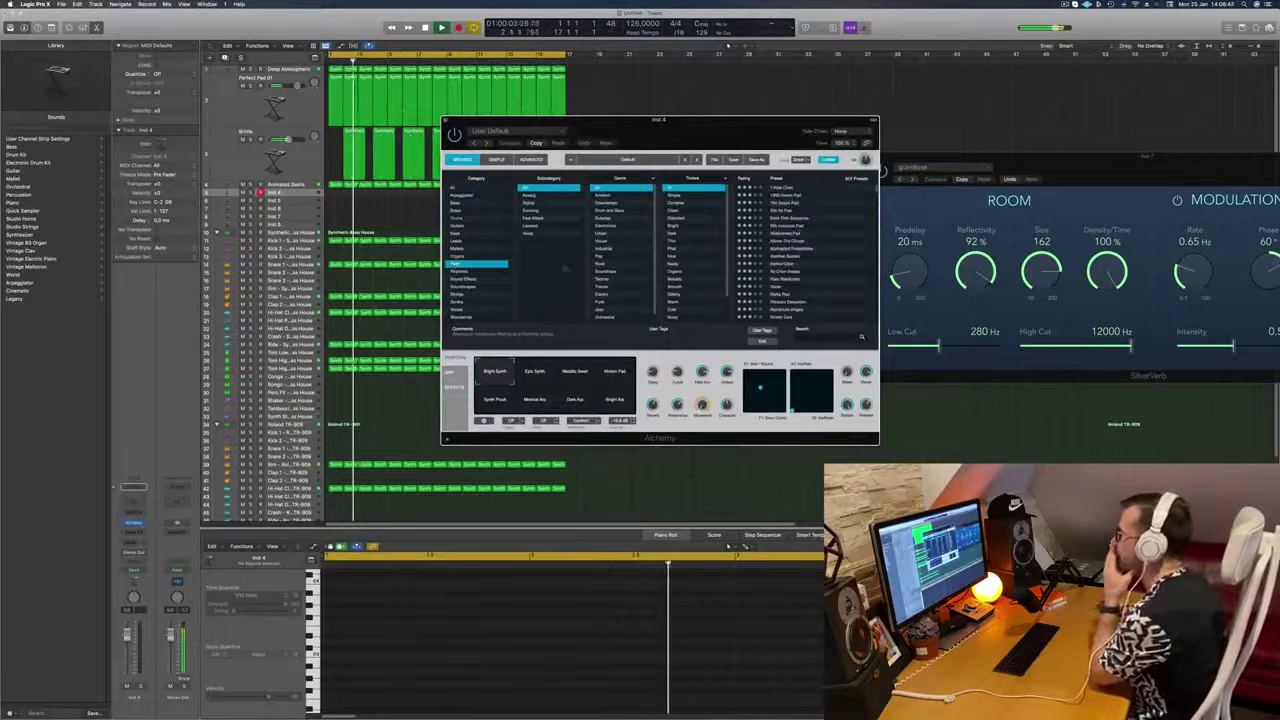
pyautogui.click(545, 218)
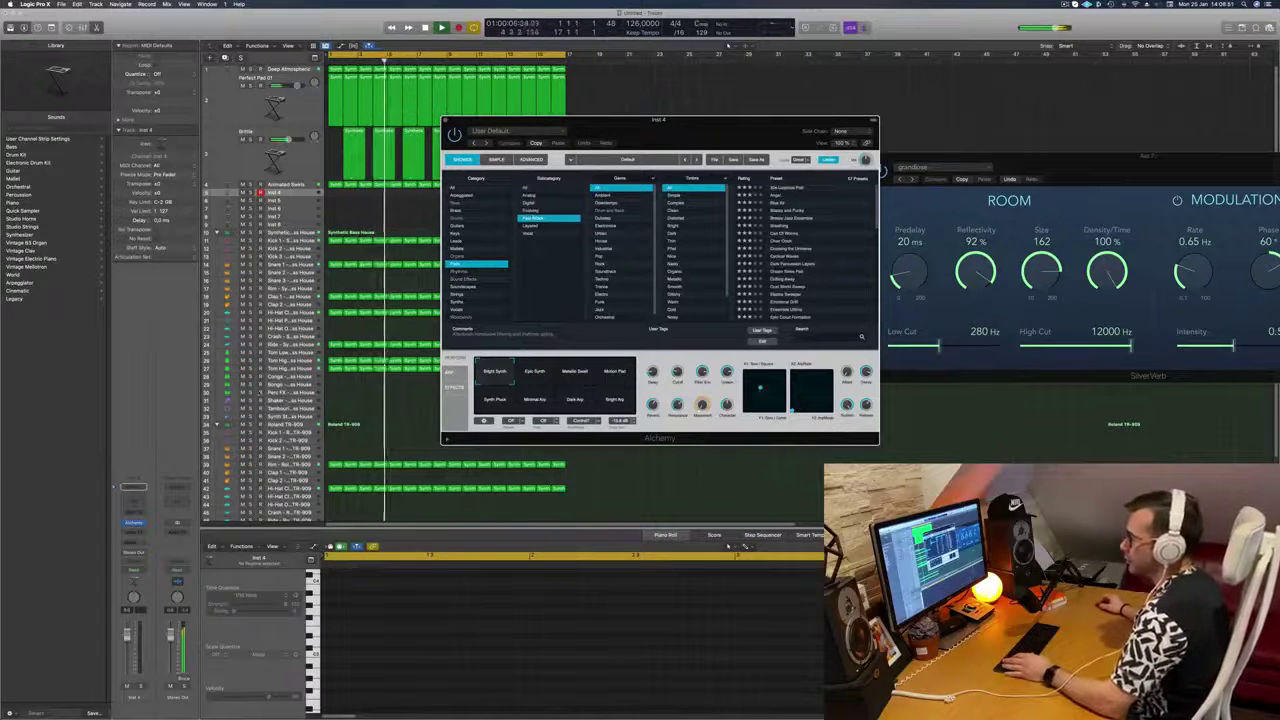
# Step: Add a send from the Inst 4 track to the existing bus that feeds the Aux 7 reverb
pyautogui.click(133, 541)
pyautogui.moveTo(140, 553)
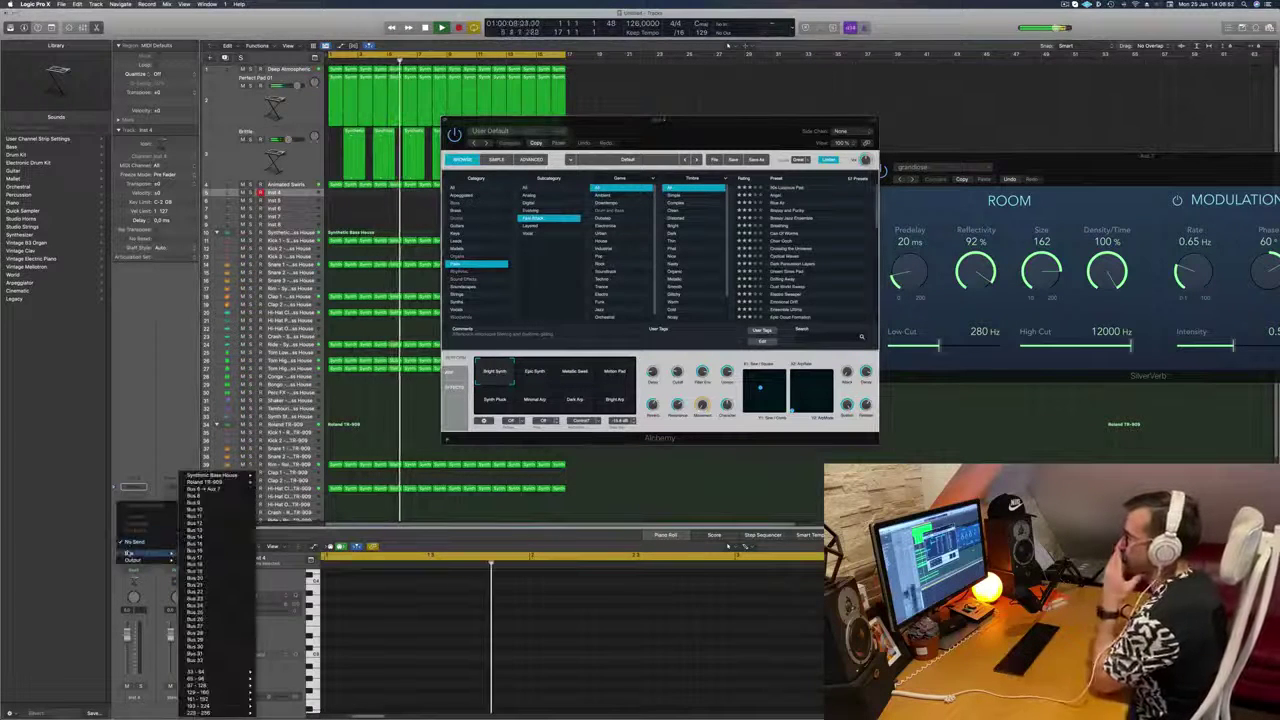
pyautogui.click(205, 488)
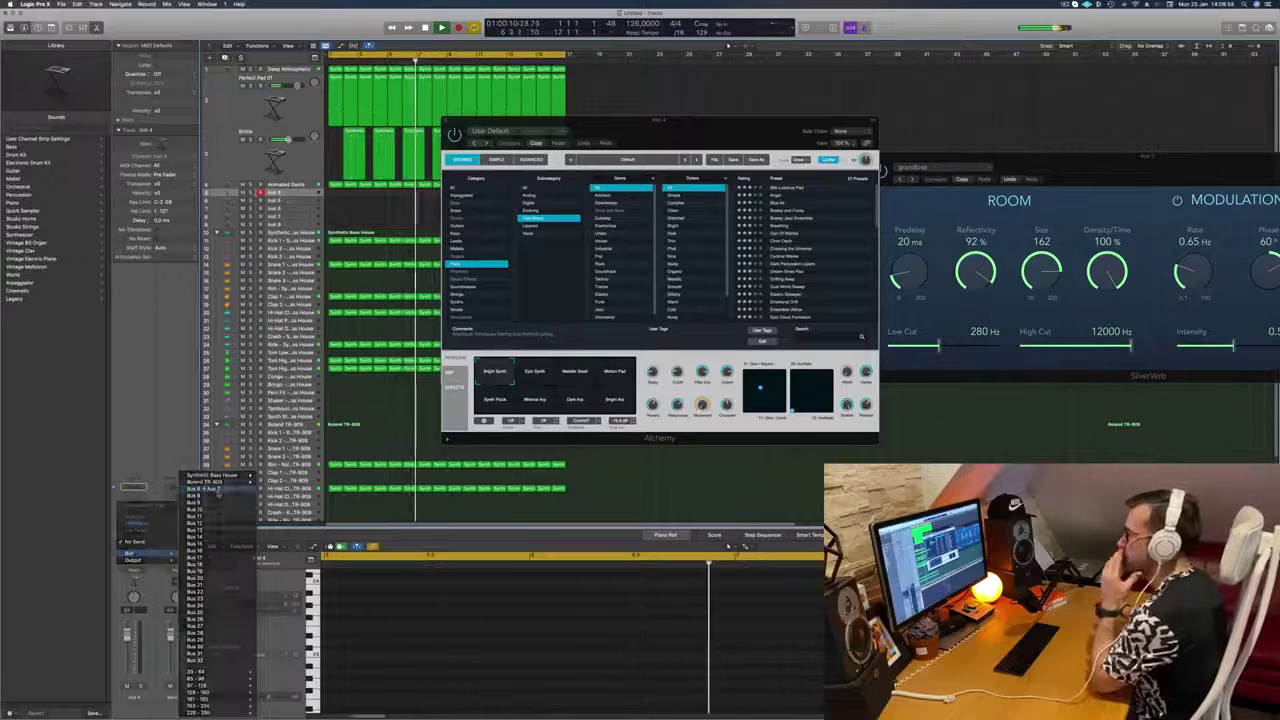
# Step: Show the Musical Typing keyboard, place it clear of the Alchemy window and load the Breathing preset
pyautogui.moveTo(690, 137); pyautogui.dragTo(752, 154)
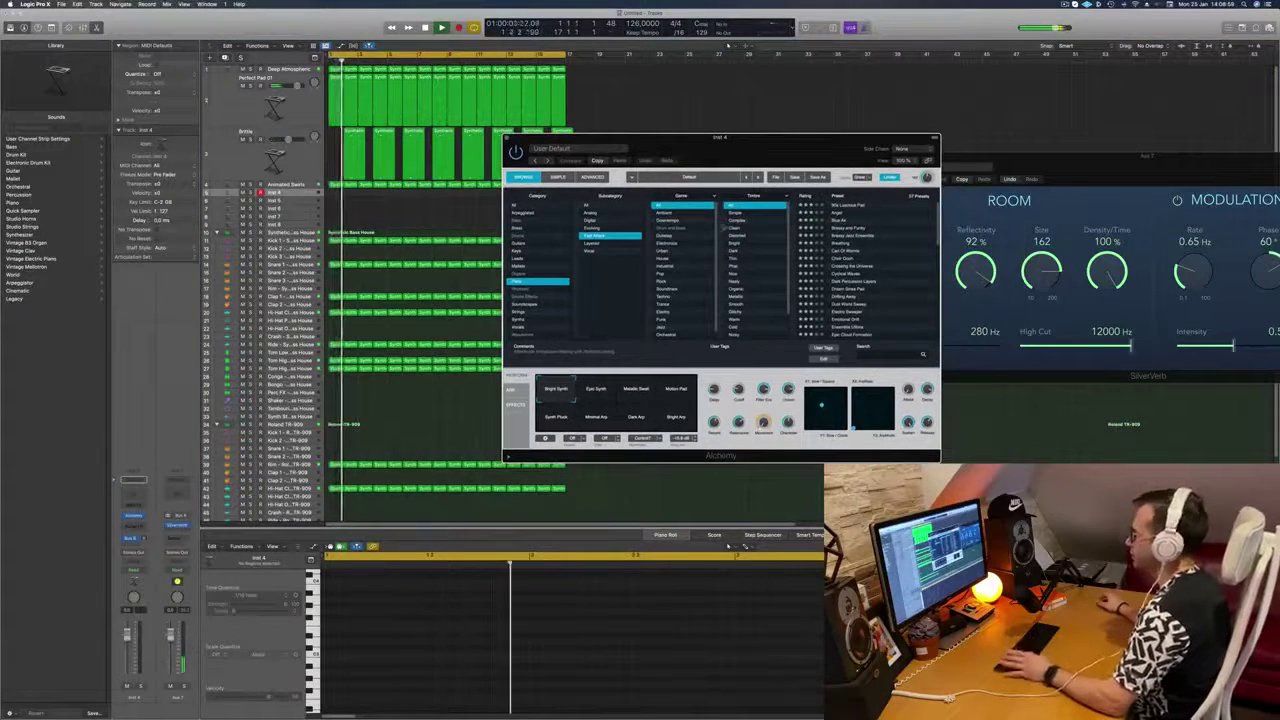
pyautogui.press('super+k')
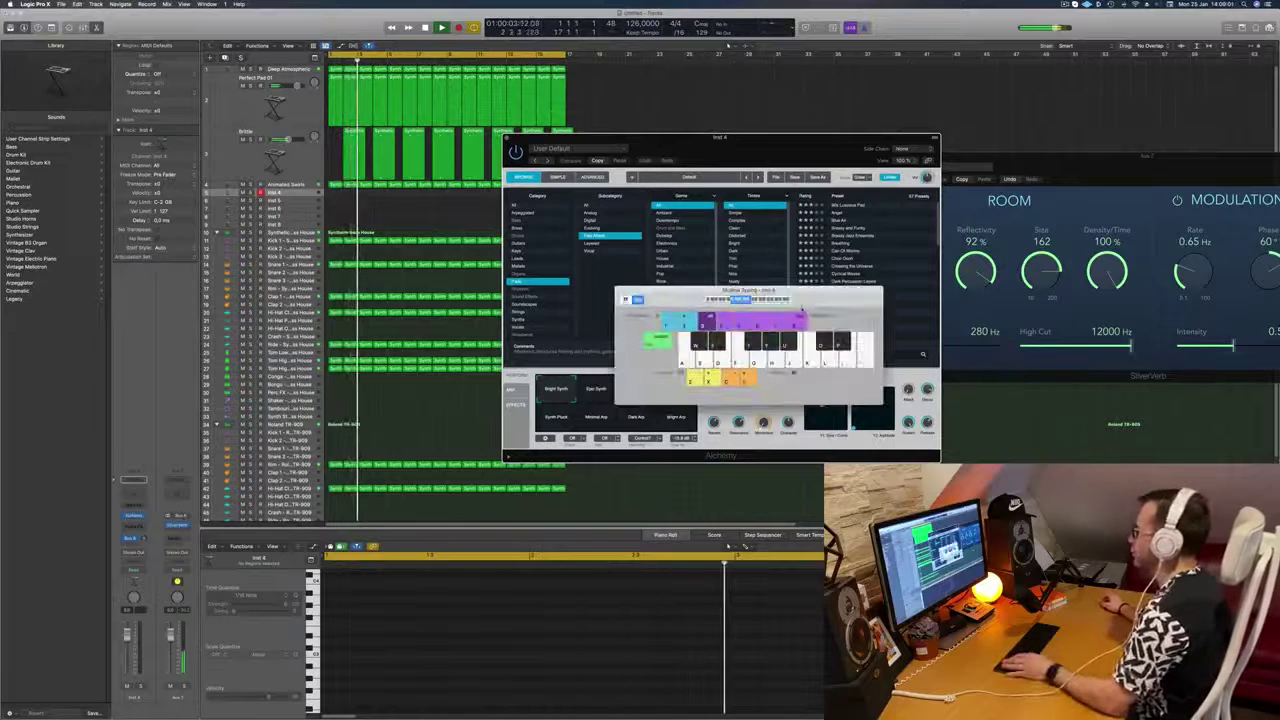
pyautogui.click(794, 301)
pyautogui.moveTo(780, 138); pyautogui.dragTo(470, 191)
pyautogui.moveTo(705, 291); pyautogui.dragTo(1029, 258)
pyautogui.moveTo(483, 201); pyautogui.dragTo(659, 149)
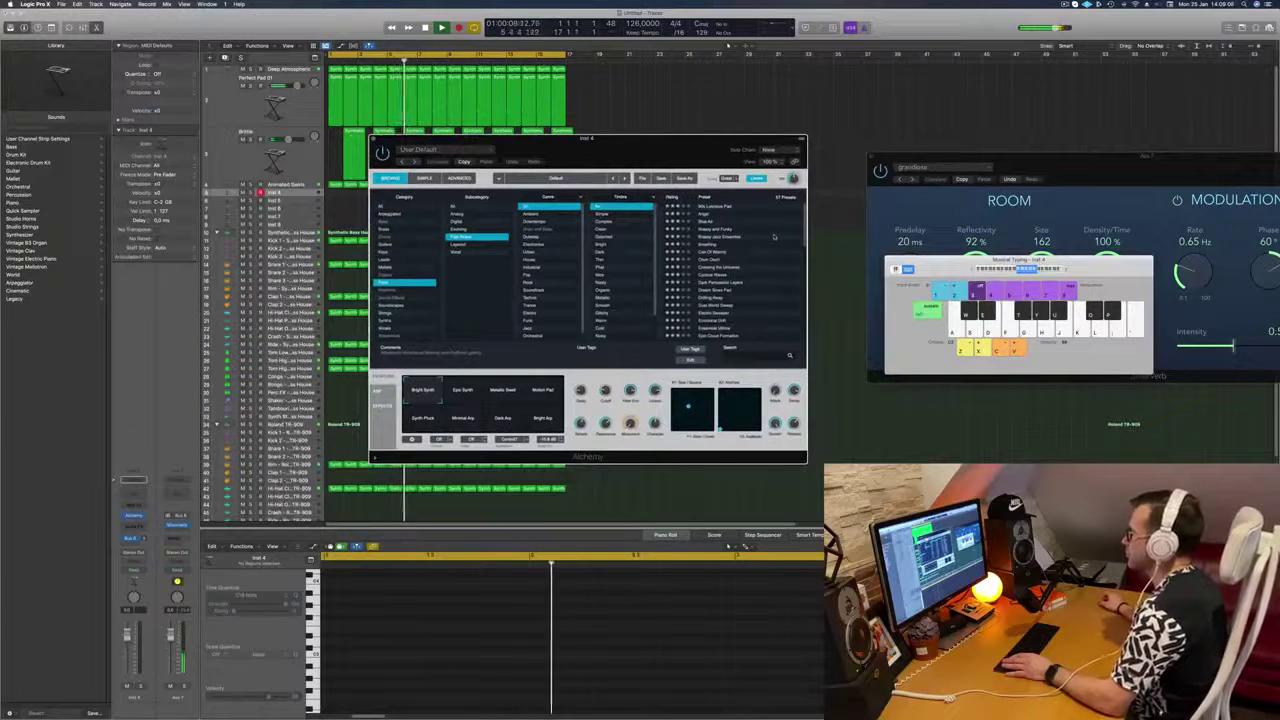
pyautogui.click(707, 246)
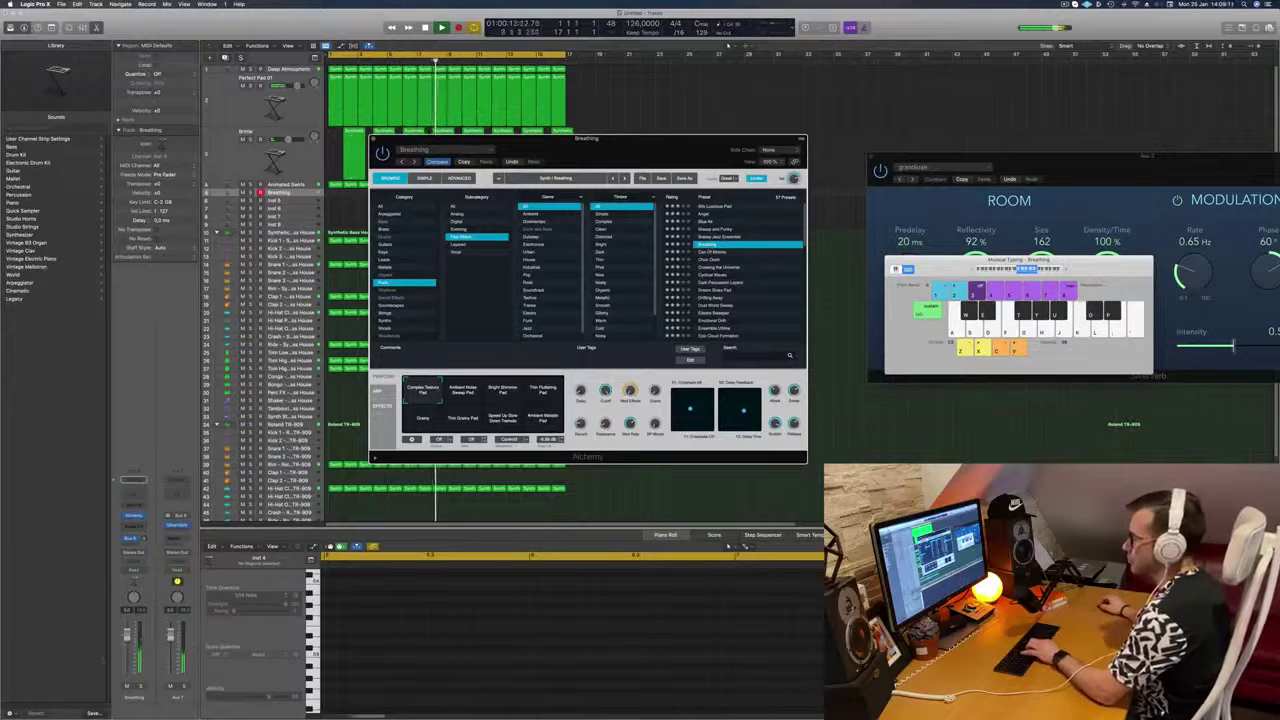
# Step: Record a sustained pad melody on the Breathing track over bars 9 to 16 with the Musical Typing keyboard
pyautogui.click(680, 100)
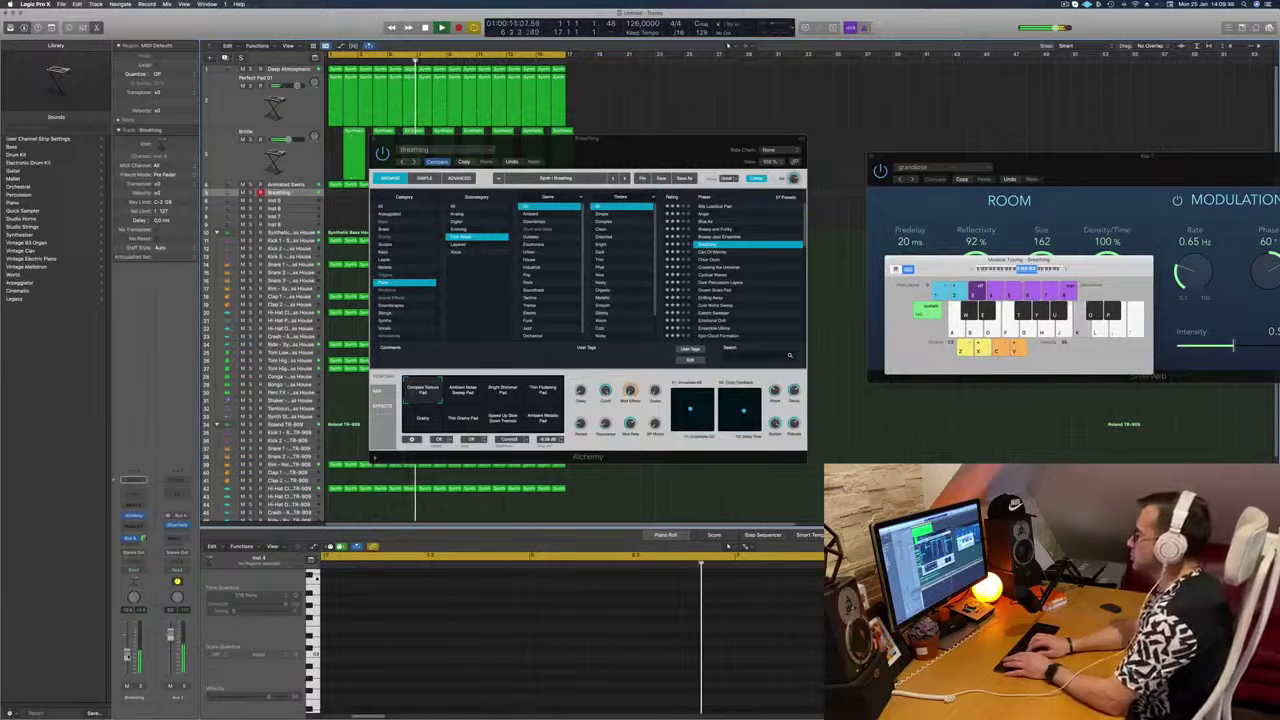
pyautogui.press('r')
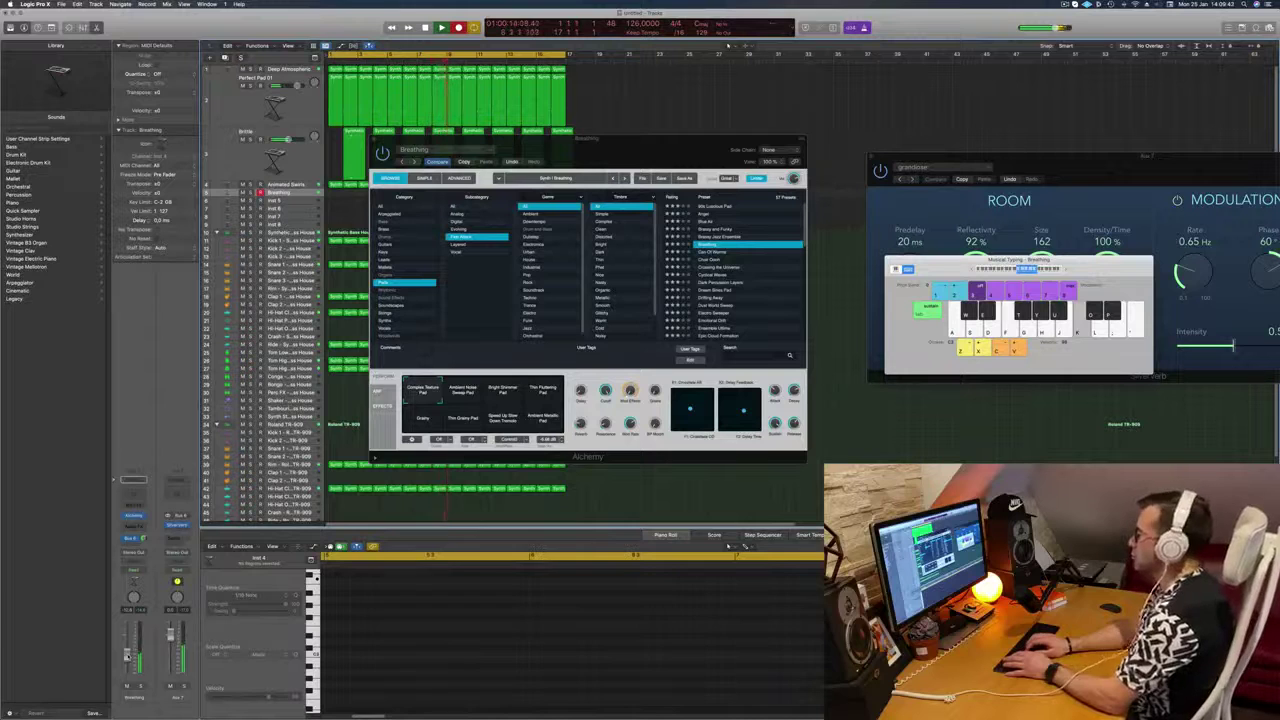
pyautogui.press('l')
pyautogui.press('k')
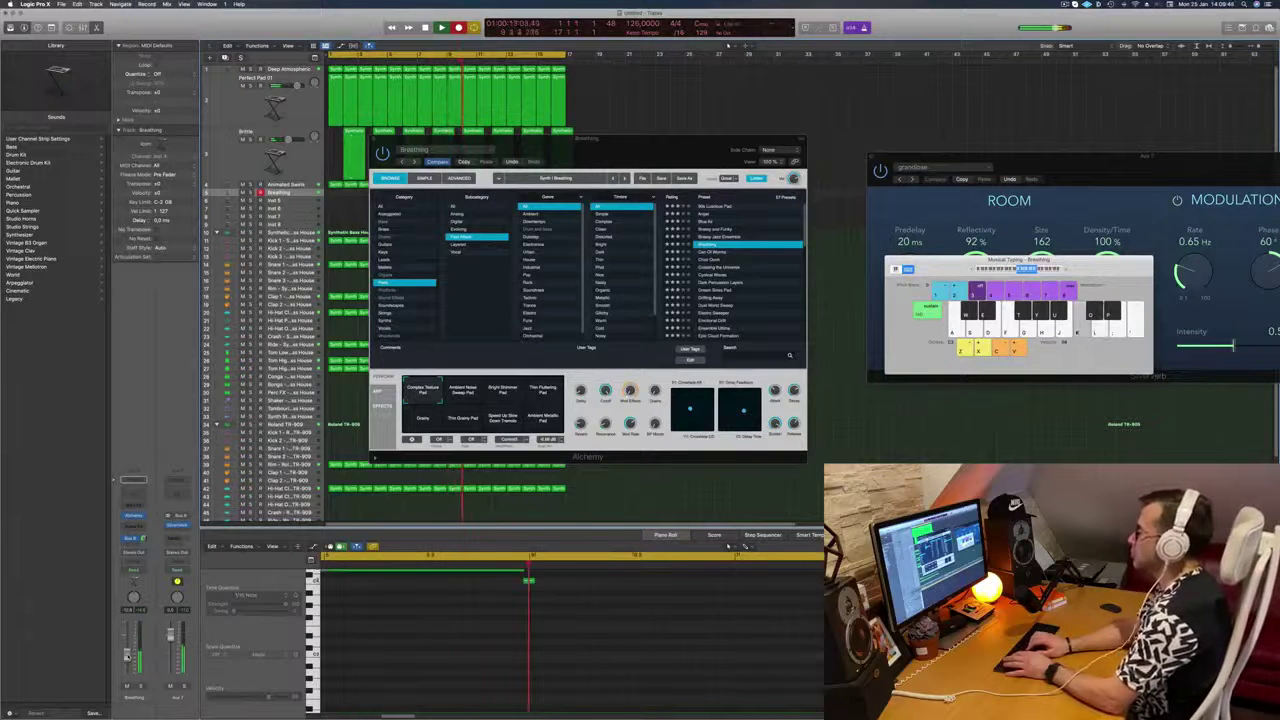
pyautogui.press('j')
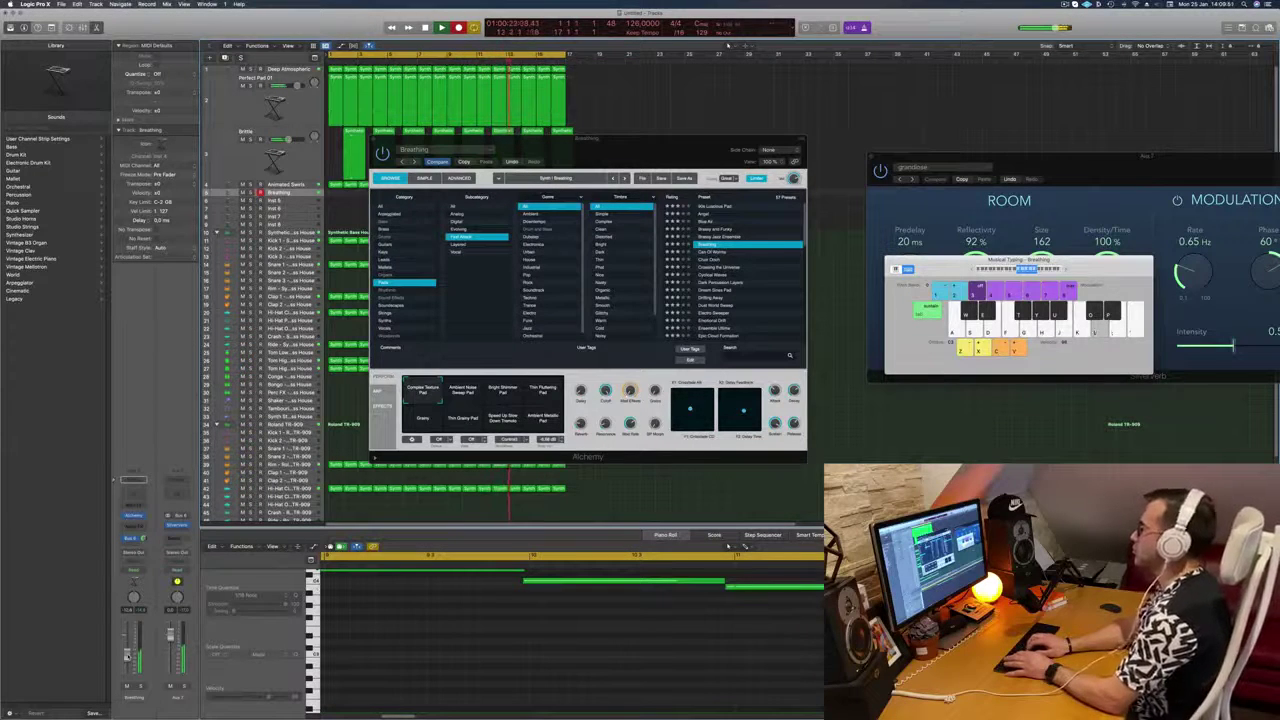
pyautogui.press('k')
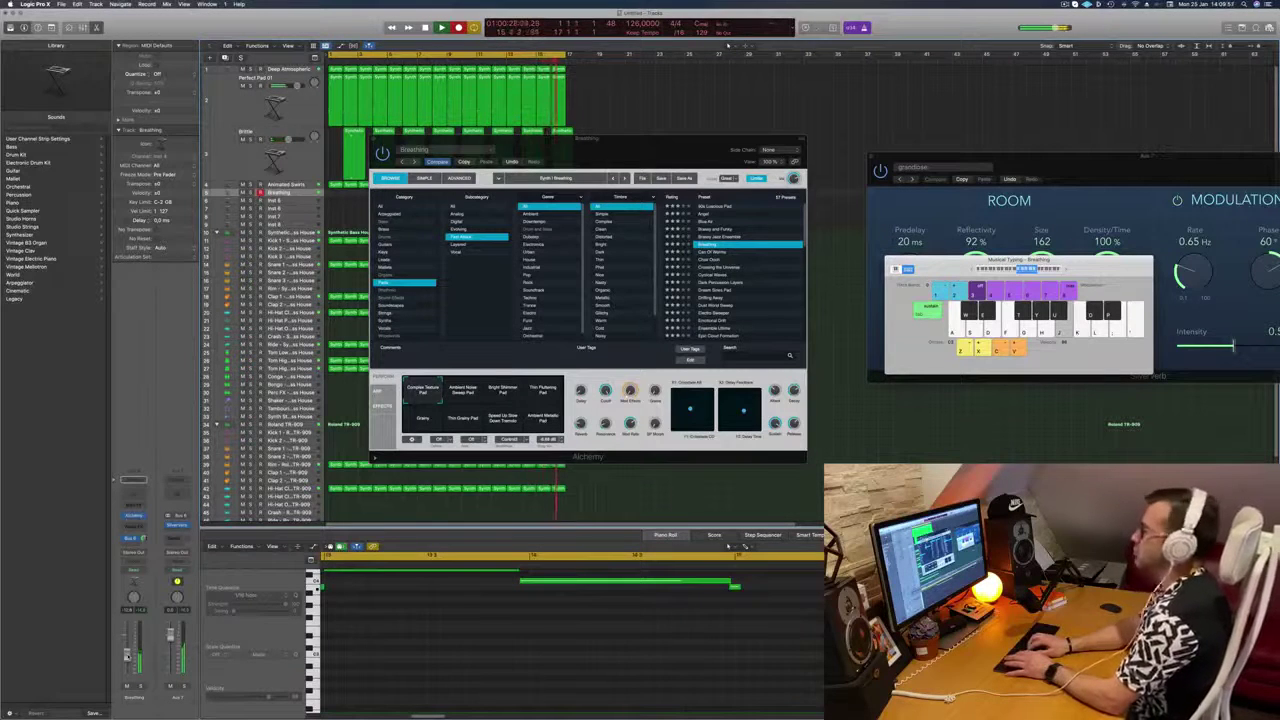
pyautogui.press('space')
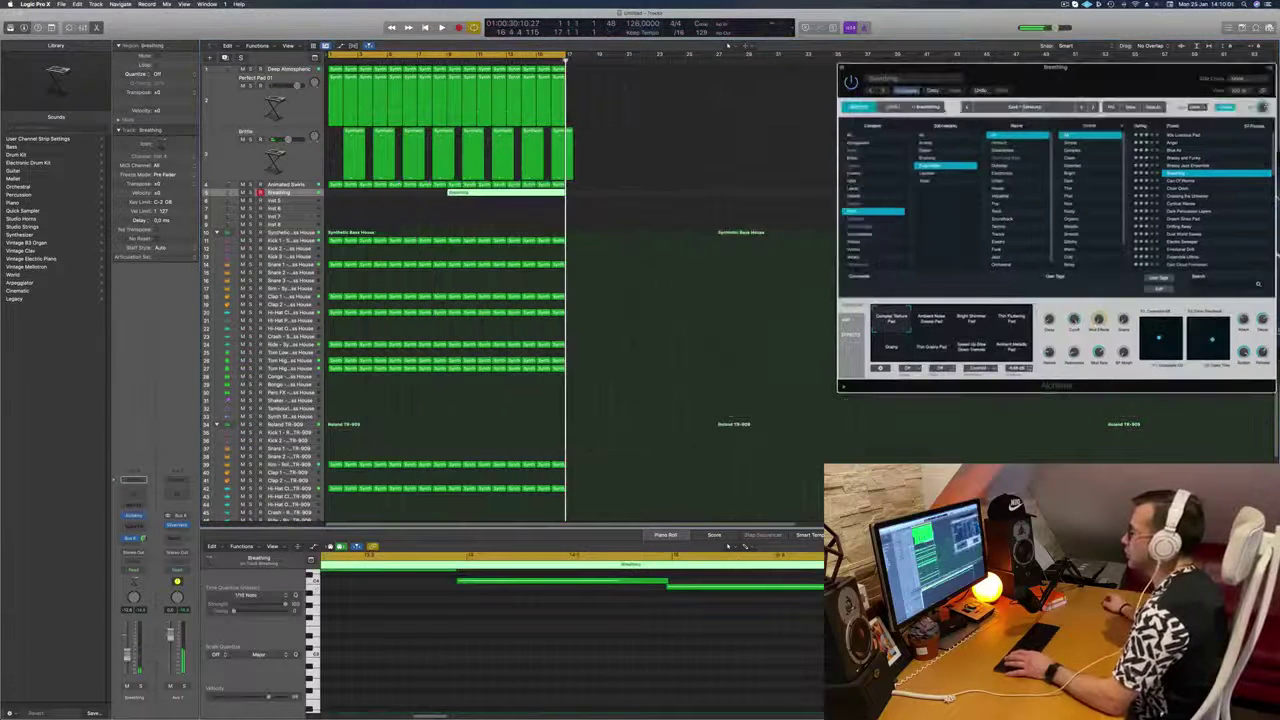
# Step: Play the beat from the start and open the recorded Breathing region in the Piano Roll with all its notes in view
pyautogui.press('space')
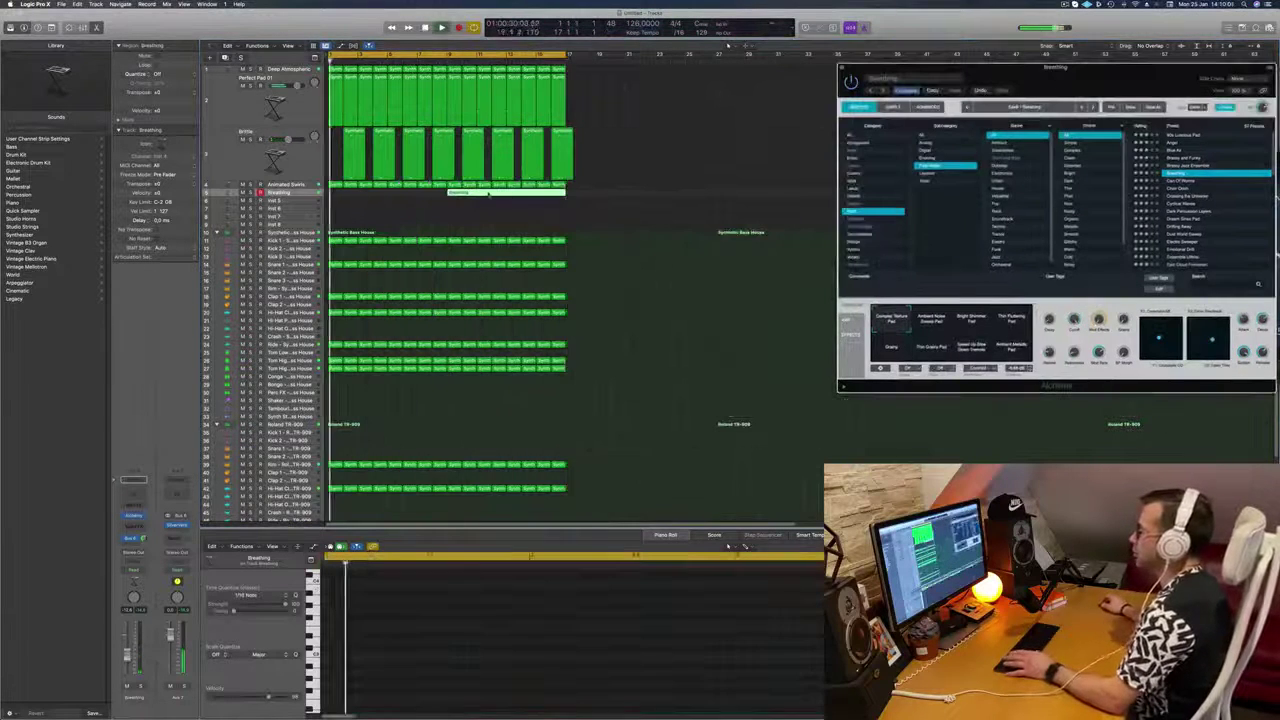
pyautogui.doubleClick(489, 192)
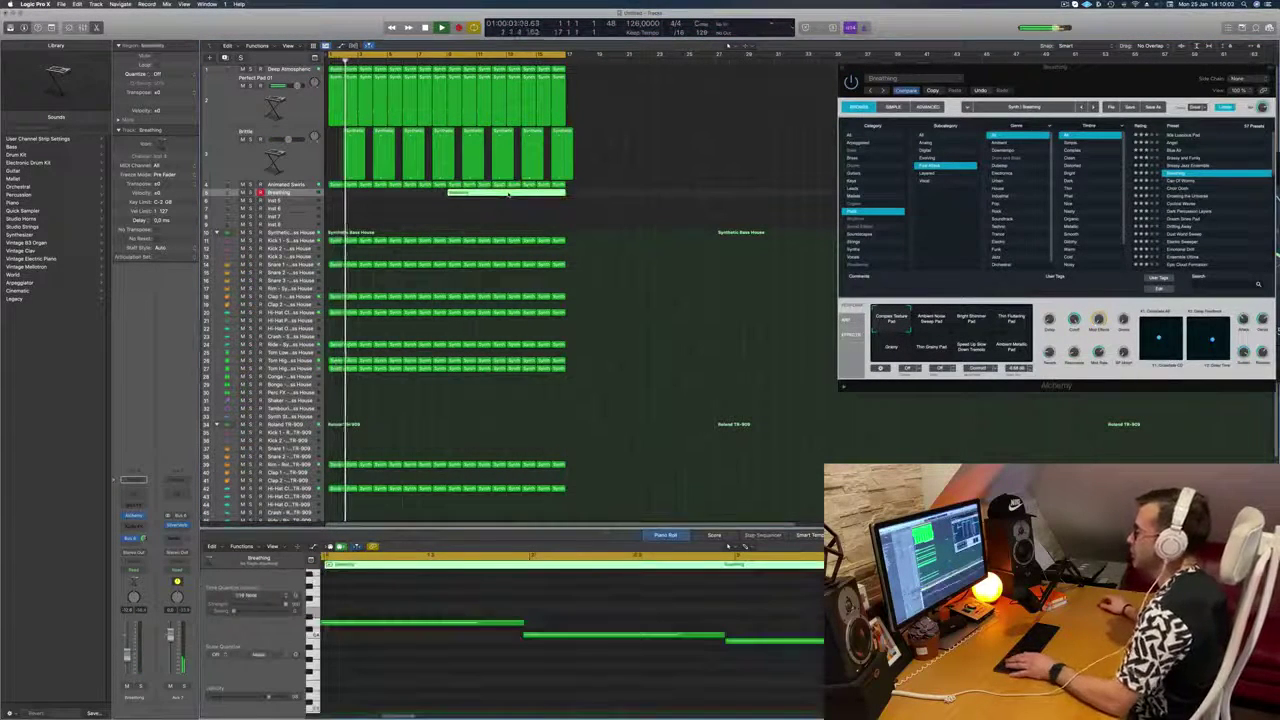
pyautogui.scroll(-5, 597, 612)
pyautogui.scroll(-2, 597, 612)
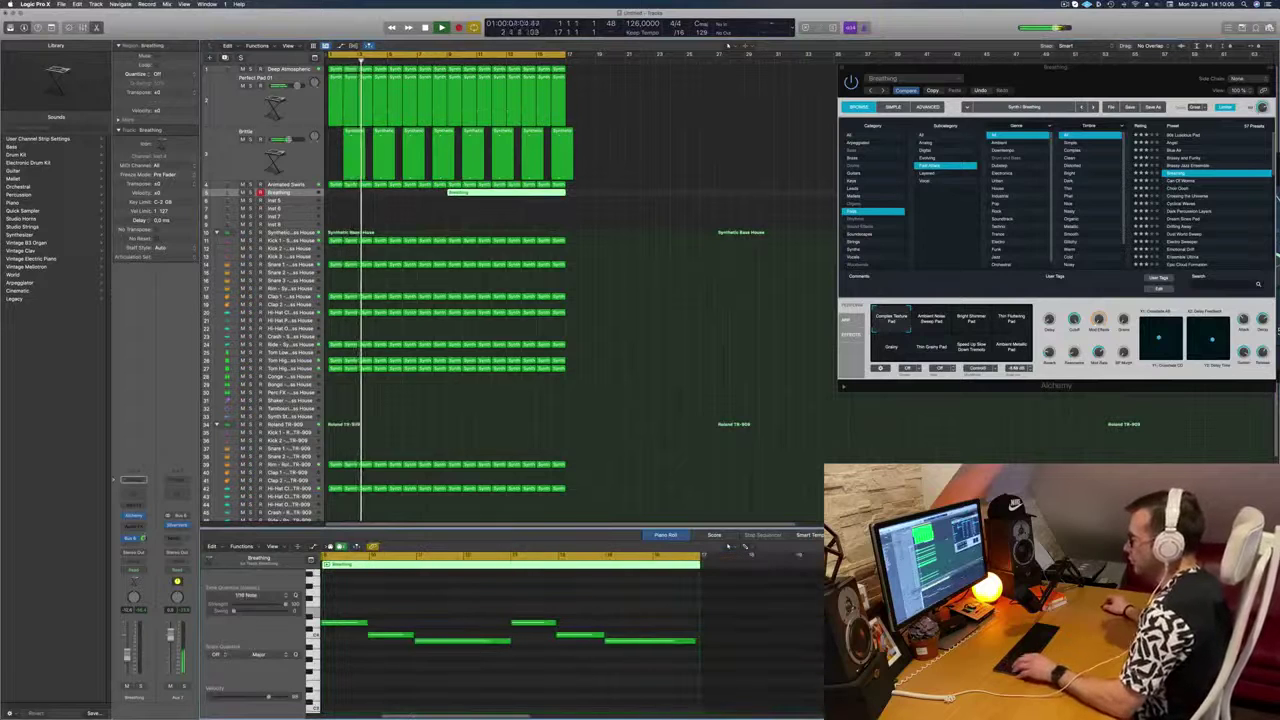
# Step: Quantize all the notes of the Breathing region and move the region so it starts at bar 1
pyautogui.press('super+a')
pyautogui.press('q')
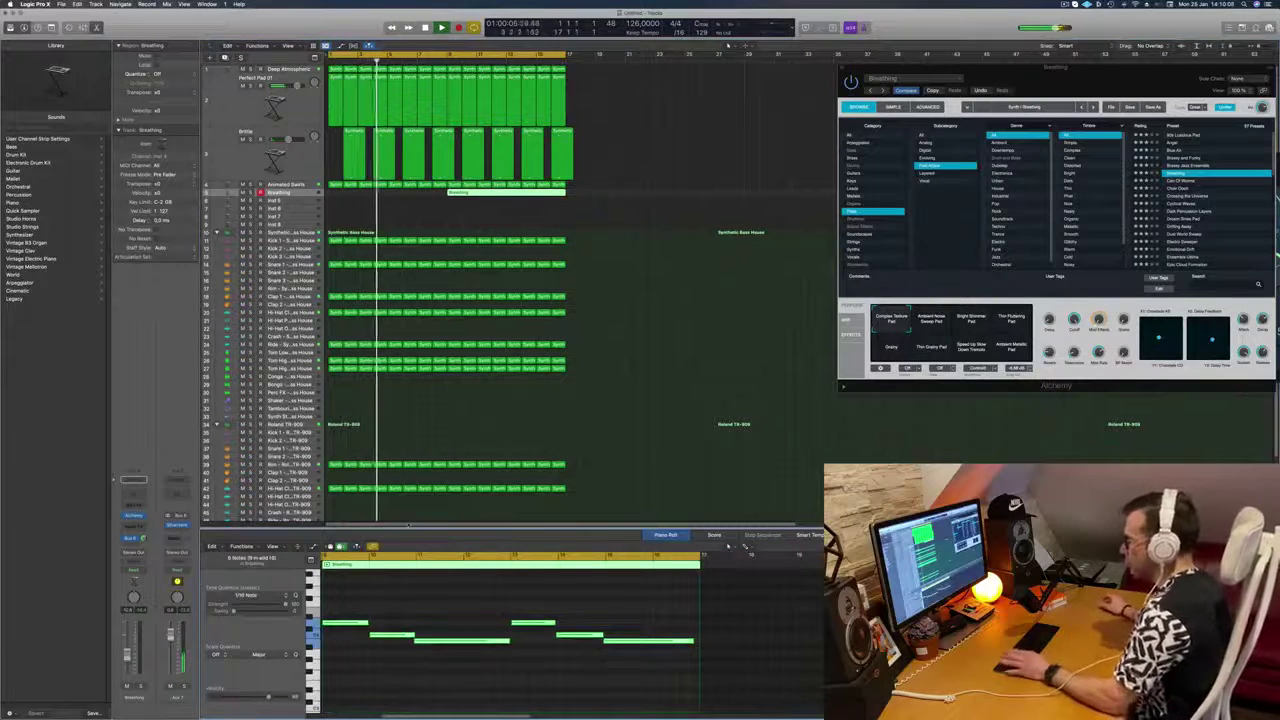
pyautogui.press('space')
pyautogui.moveTo(494, 196); pyautogui.dragTo(374, 196)
pyautogui.press('space')
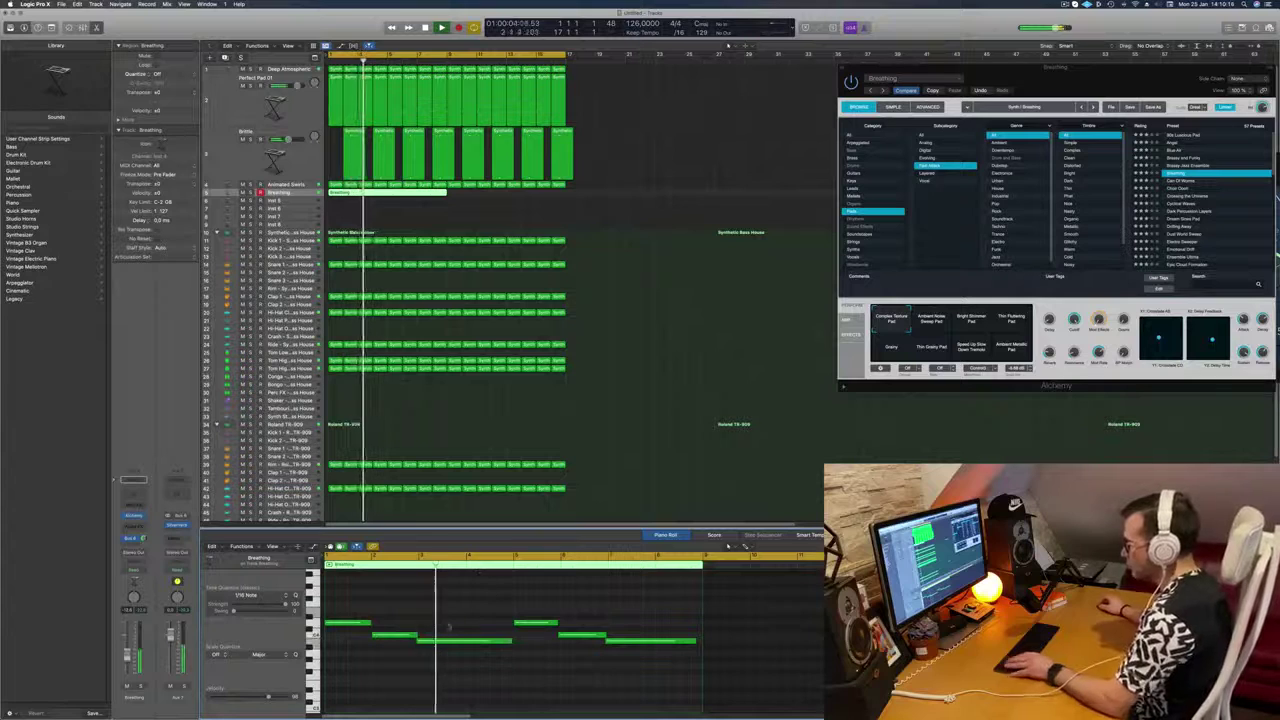
# Step: Align the long third Breathing note with the start of bar 3 in the Piano Roll
pyautogui.scroll(5, 446, 631)
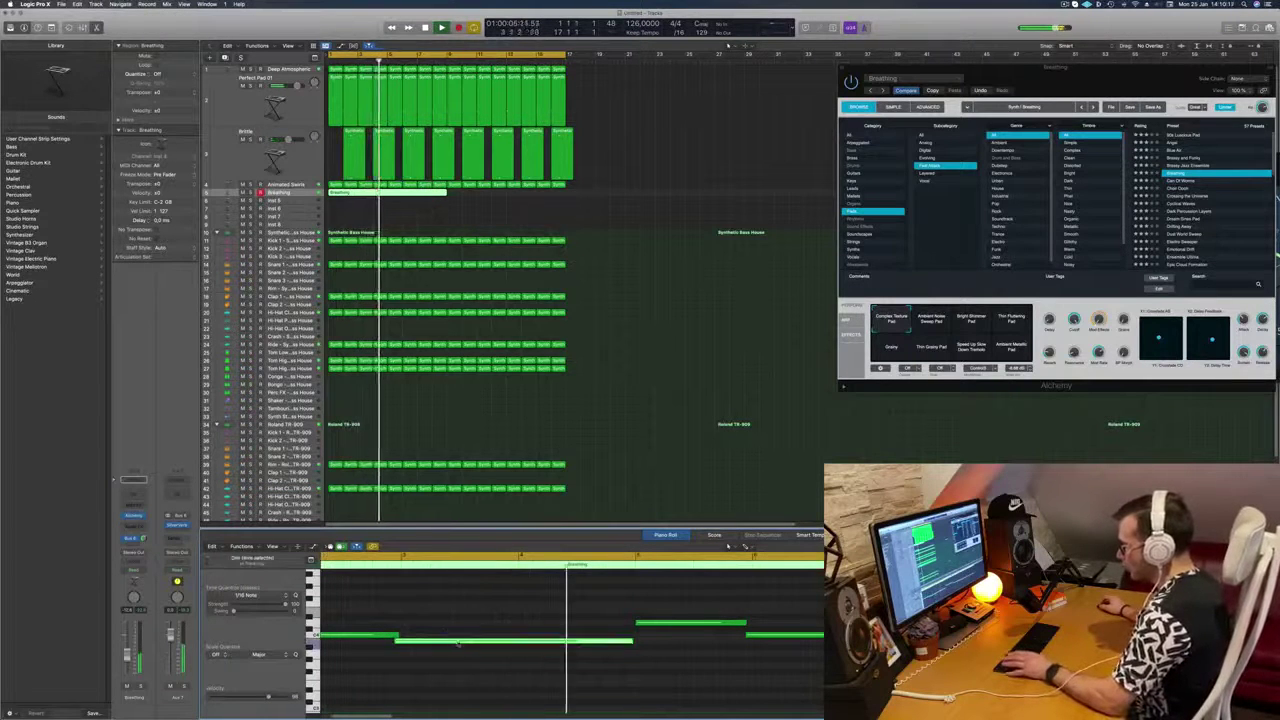
pyautogui.click(456, 641)
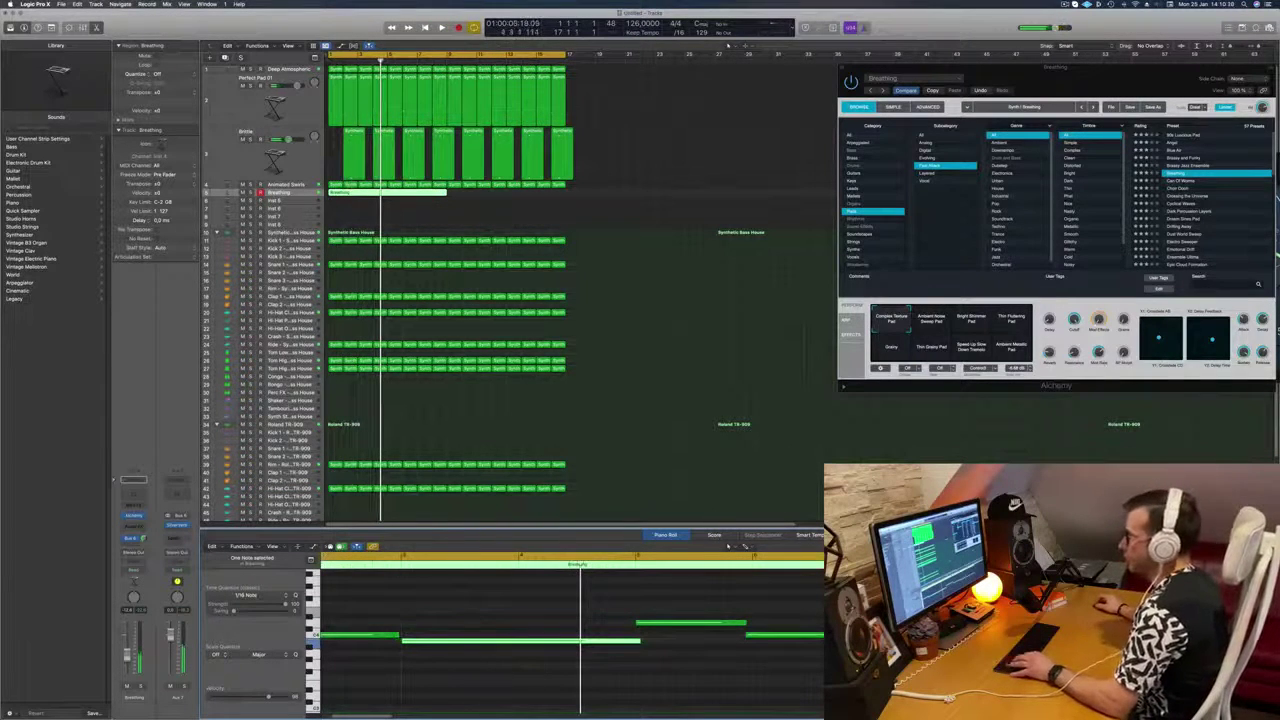
# Step: Split the Breathing region at bar 5, splitting the notes that cross it, and undo the deletion of its second half
pyautogui.keyDown('super'); pyautogui.doubleClick(387, 192); pyautogui.keyUp('super')
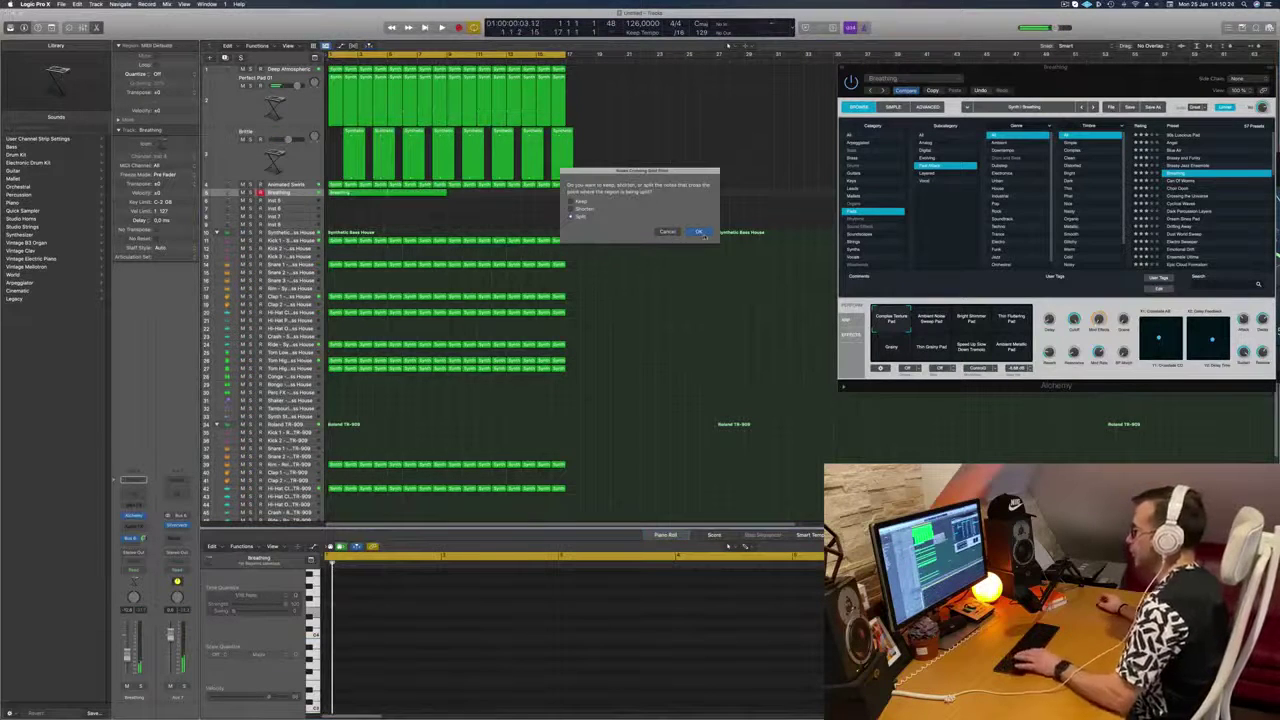
pyautogui.click(699, 232)
pyautogui.press('Delete')
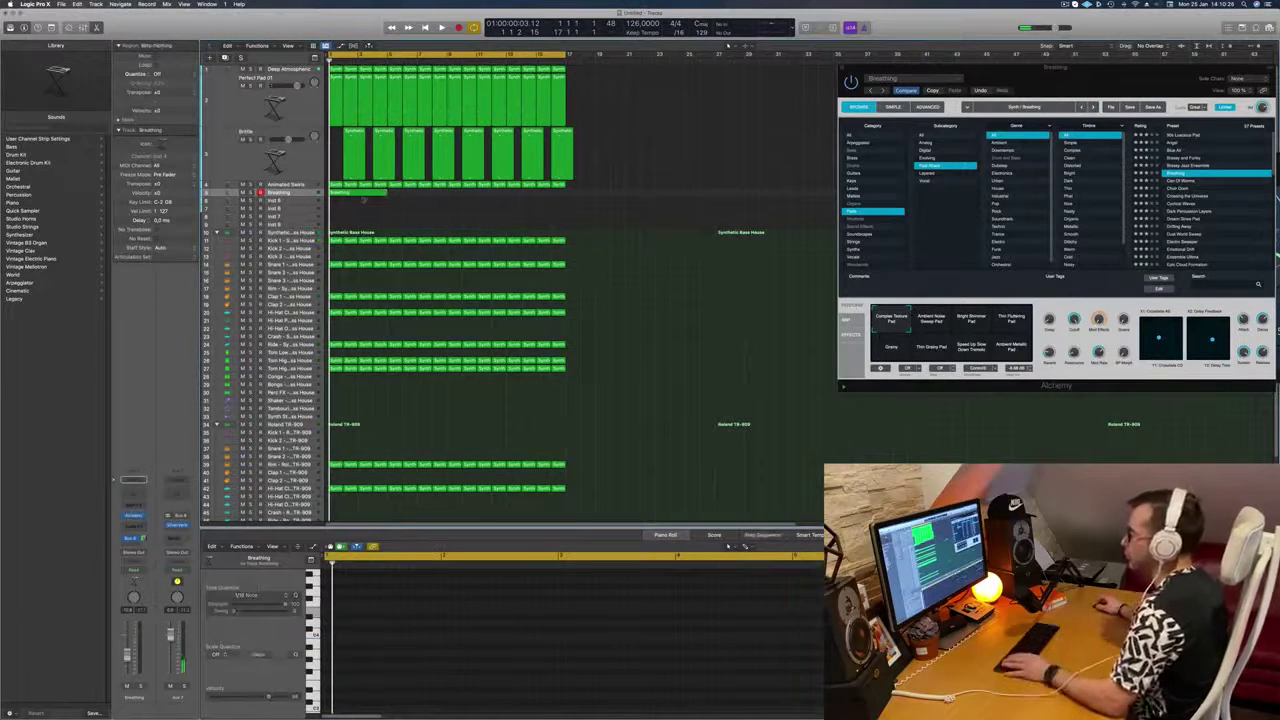
pyautogui.press('super+z')
pyautogui.click(795, 642)
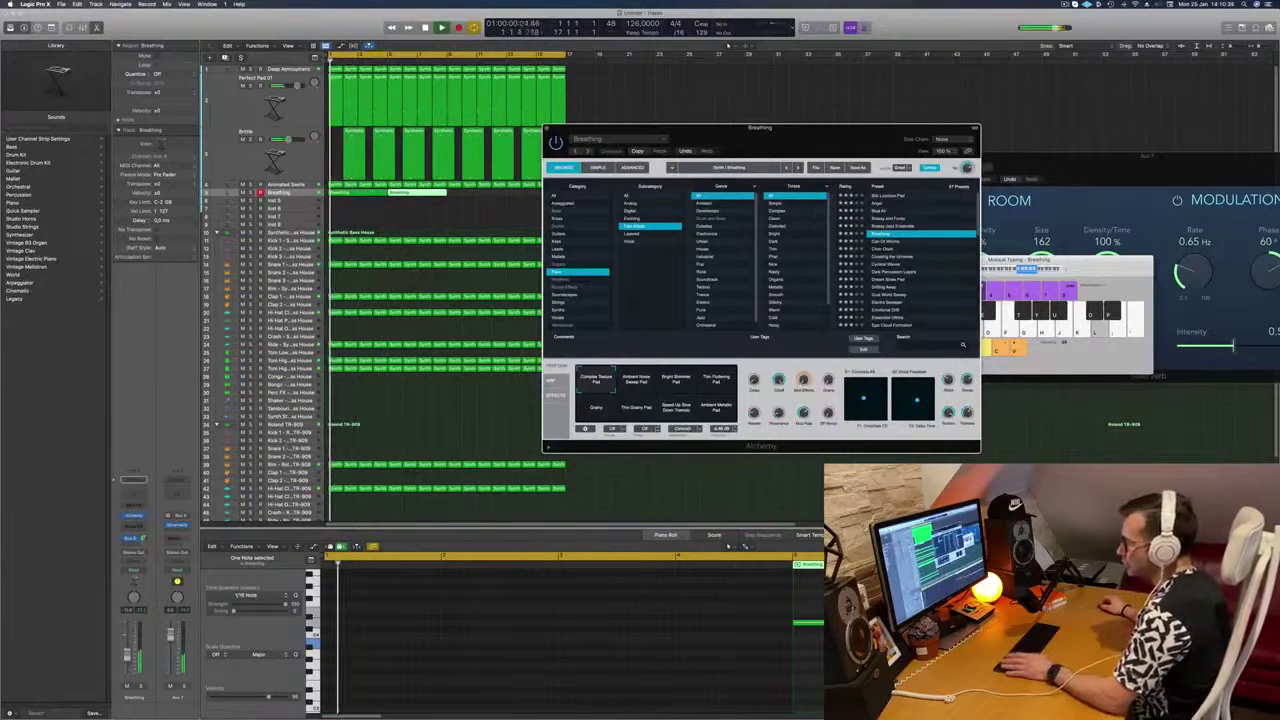
# Step: Lower the Breathing track's volume slightly and add a Channel EQ with a low cut at 770 Hz
pyautogui.moveTo(127, 656); pyautogui.dragTo(127, 660)
pyautogui.press('Return')
pyautogui.click(139, 491)
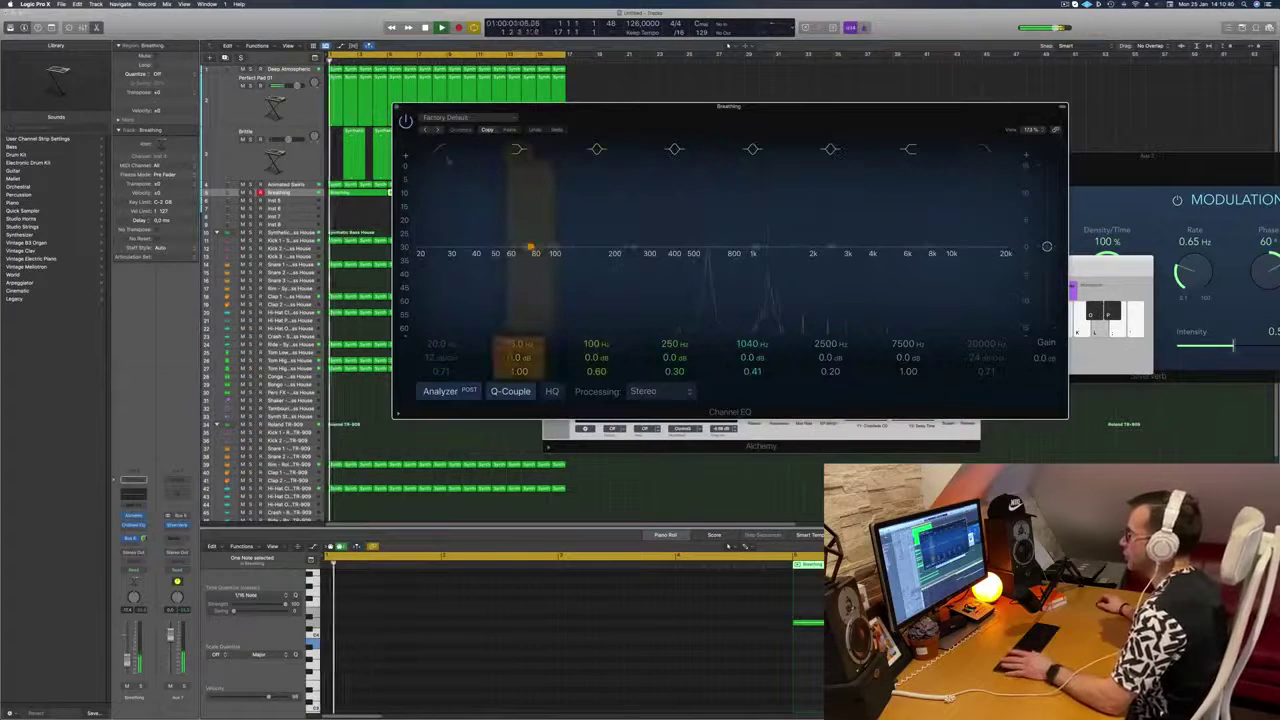
pyautogui.moveTo(446, 232); pyautogui.dragTo(761, 203)
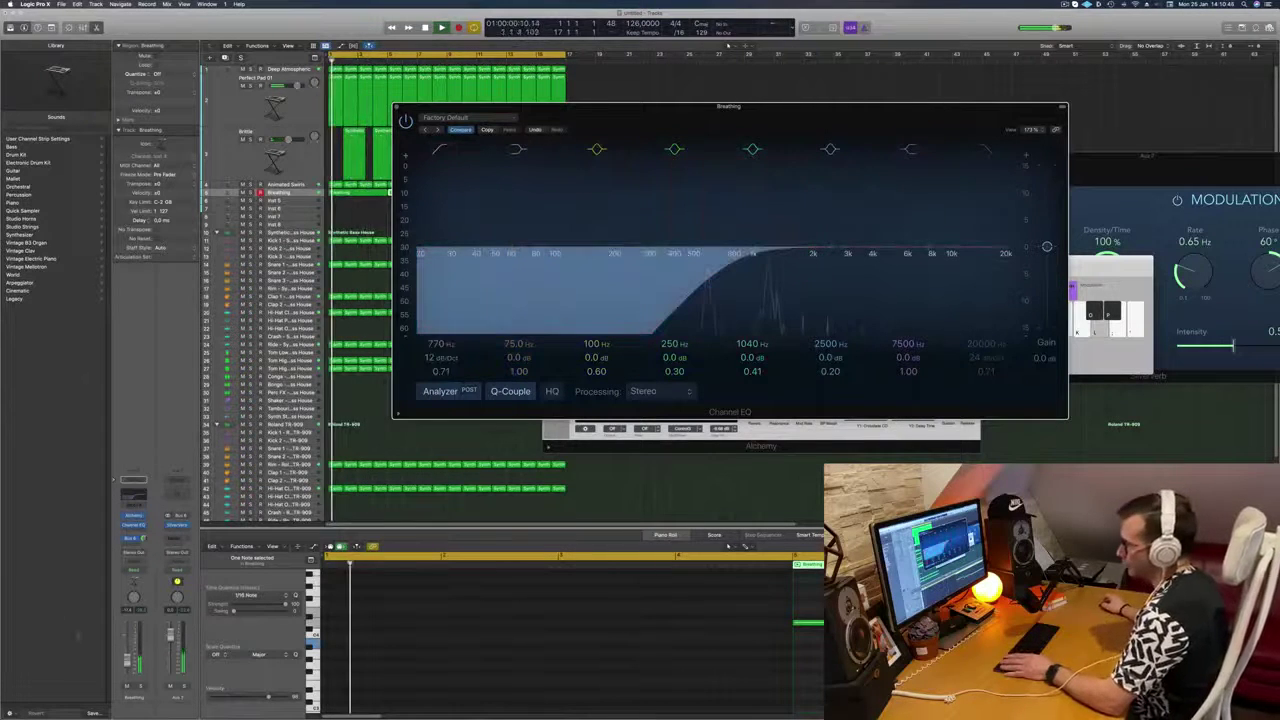
pyautogui.click(143, 538)
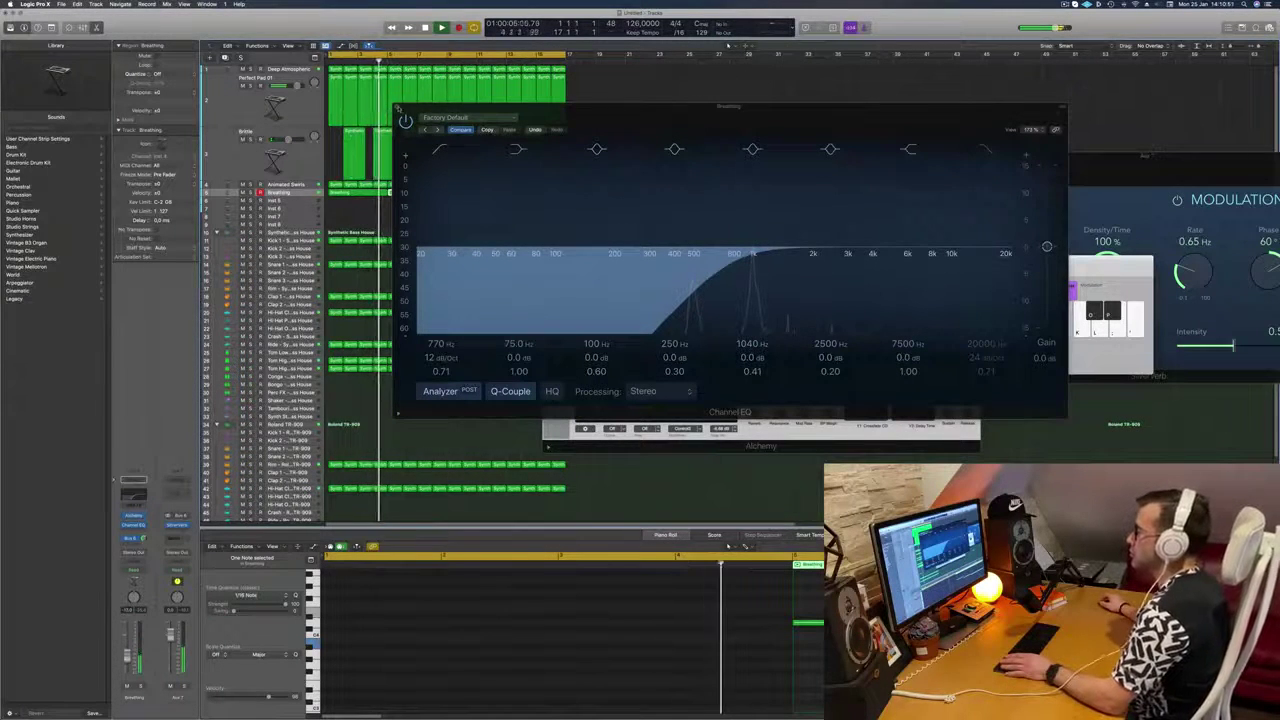
pyautogui.click(397, 108)
# Step: Copy the two Breathing regions to bars 9 to 16 and play the beat from the start
pyautogui.press('Return')
pyautogui.moveTo(620, 127); pyautogui.dragTo(779, 119)
pyautogui.press('Return')
pyautogui.moveTo(458, 214)
pyautogui.mouseDown()
pyautogui.moveTo(350, 192)
pyautogui.moveTo(471, 196)
pyautogui.mouseUp()
pyautogui.press('space')
pyautogui.press('space')
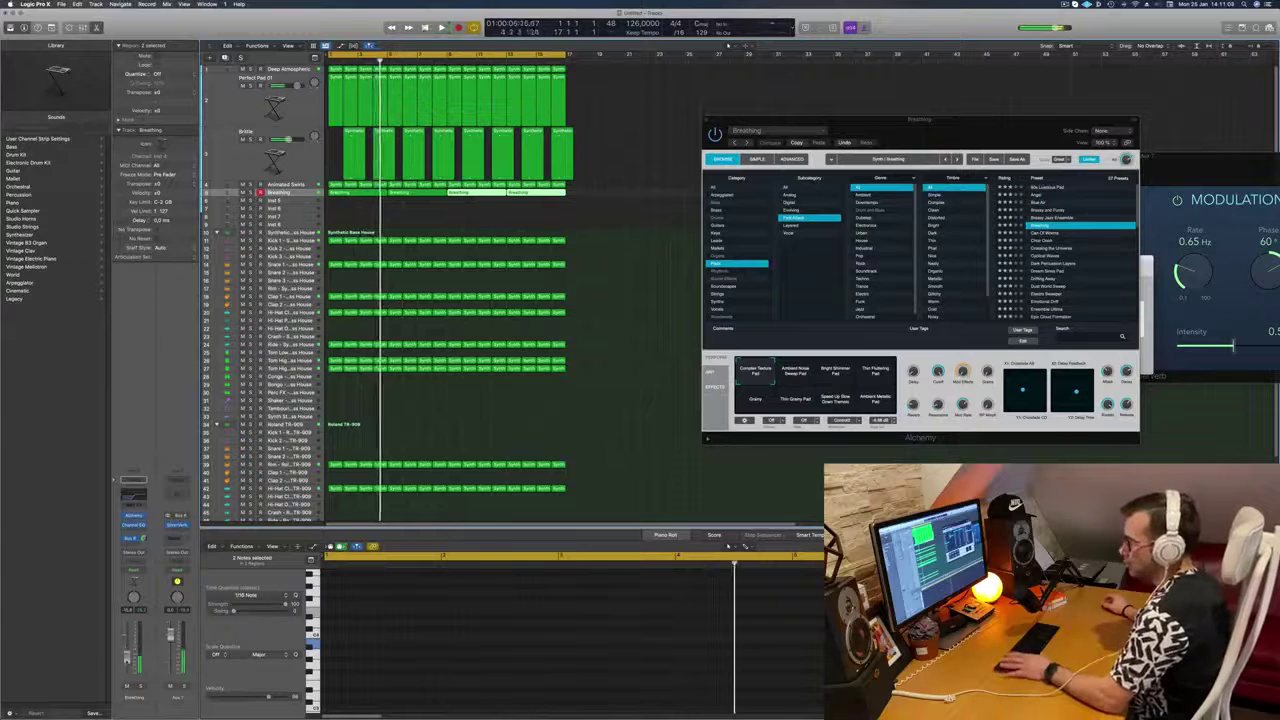
# Step: Insert the Step FX multi-effect on the Breathing track and place its window clear of the track regions
pyautogui.click(135, 526)
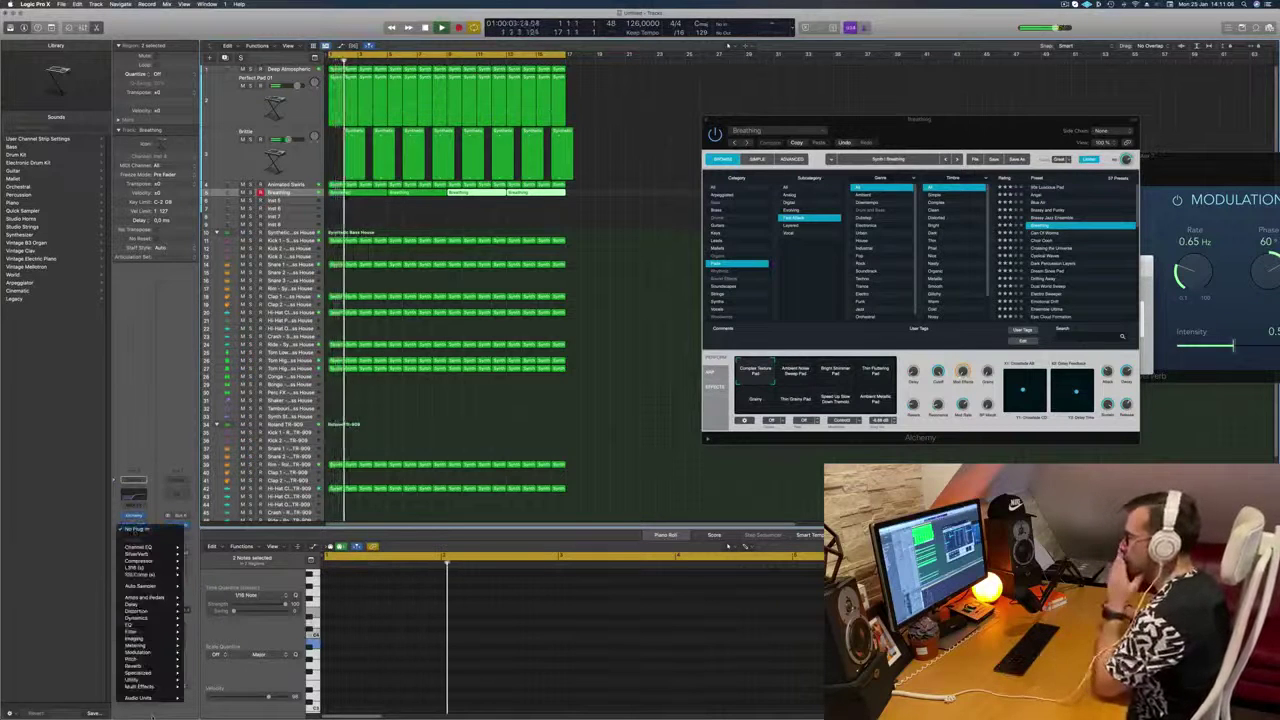
pyautogui.moveTo(157, 688)
pyautogui.moveTo(205, 693)
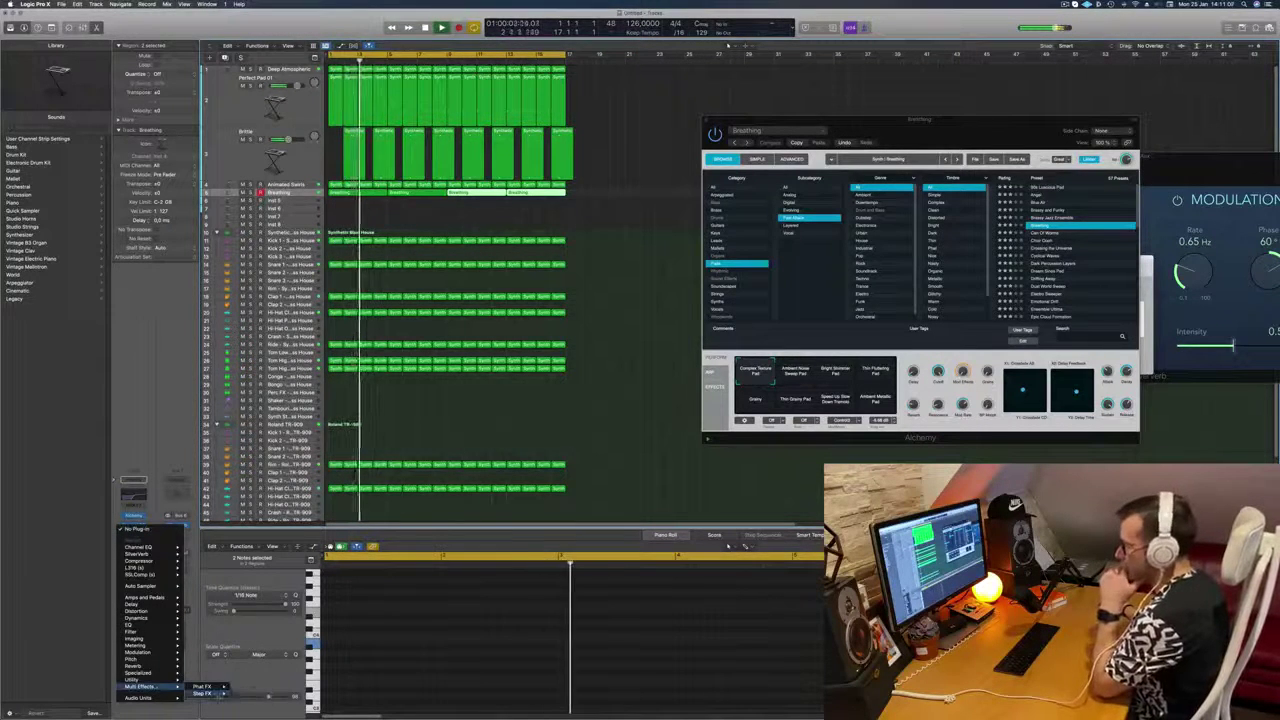
pyautogui.click(247, 693)
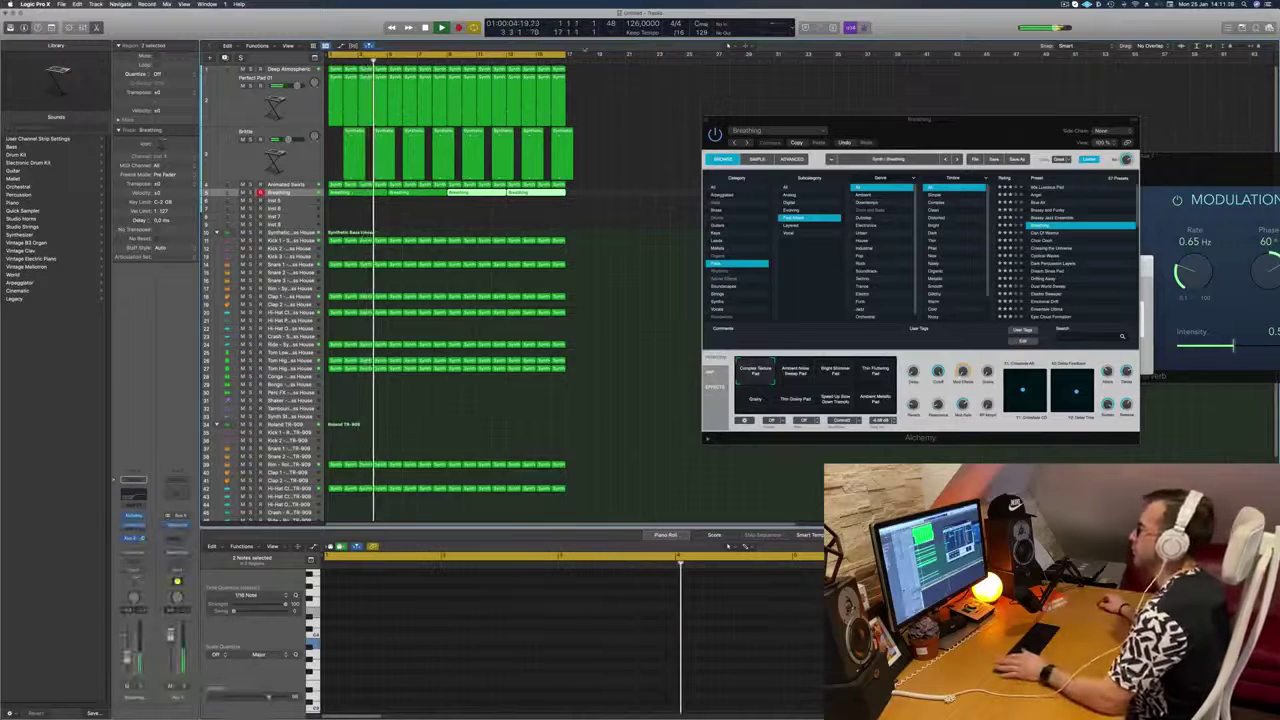
pyautogui.moveTo(615, 114); pyautogui.dragTo(671, 110)
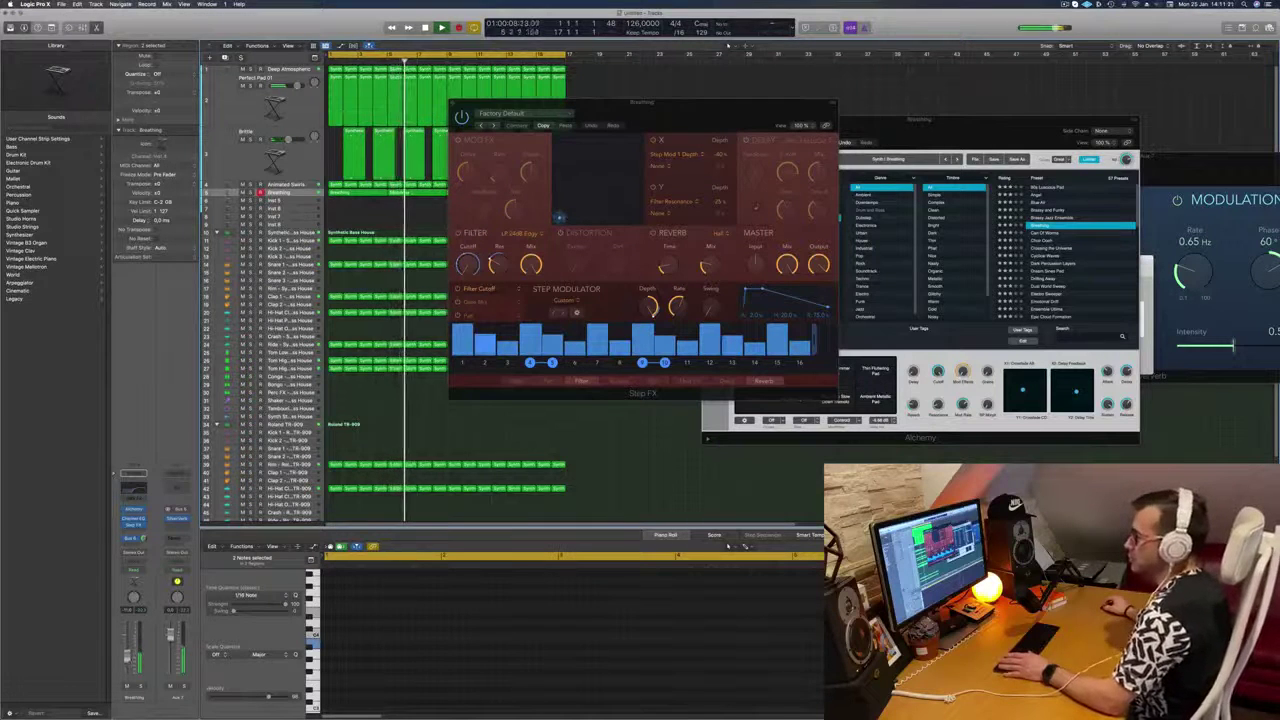
pyautogui.moveTo(716, 112); pyautogui.dragTo(775, 163)
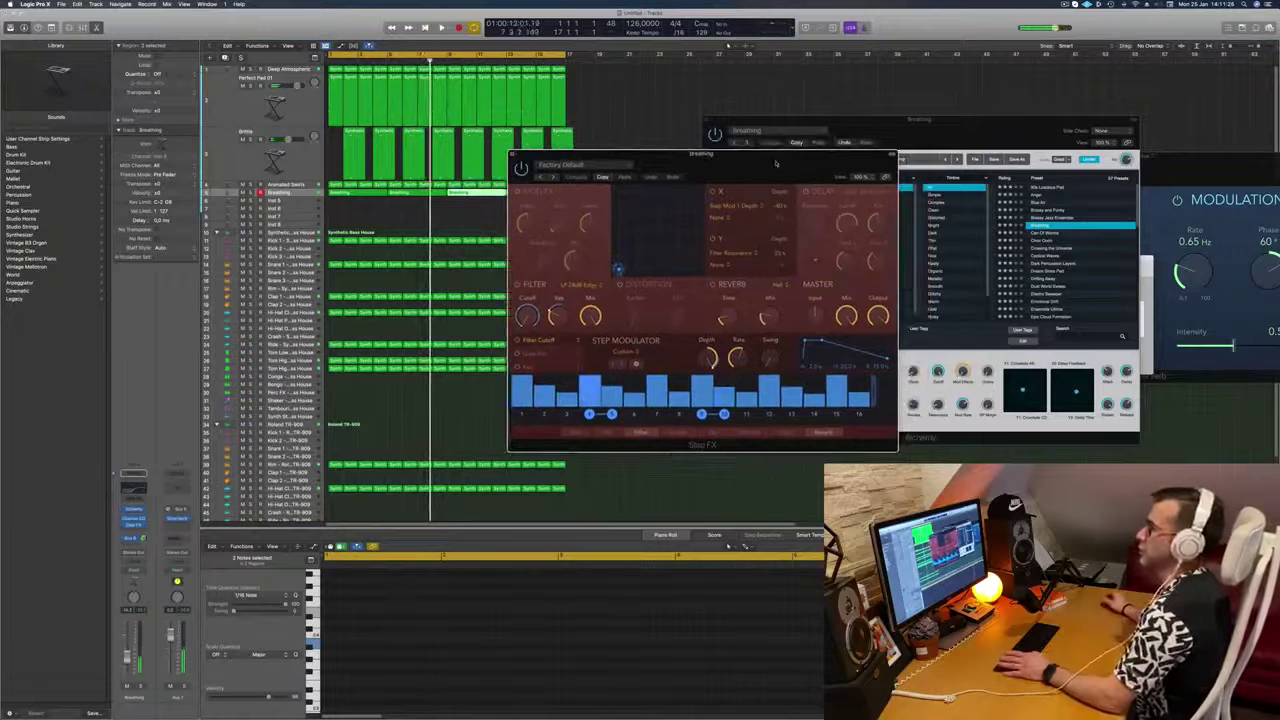
# Step: Play the beat from the start while auditioning successive Step FX presets, including Broken Echoes and Chaos Spring
pyautogui.press('Return')
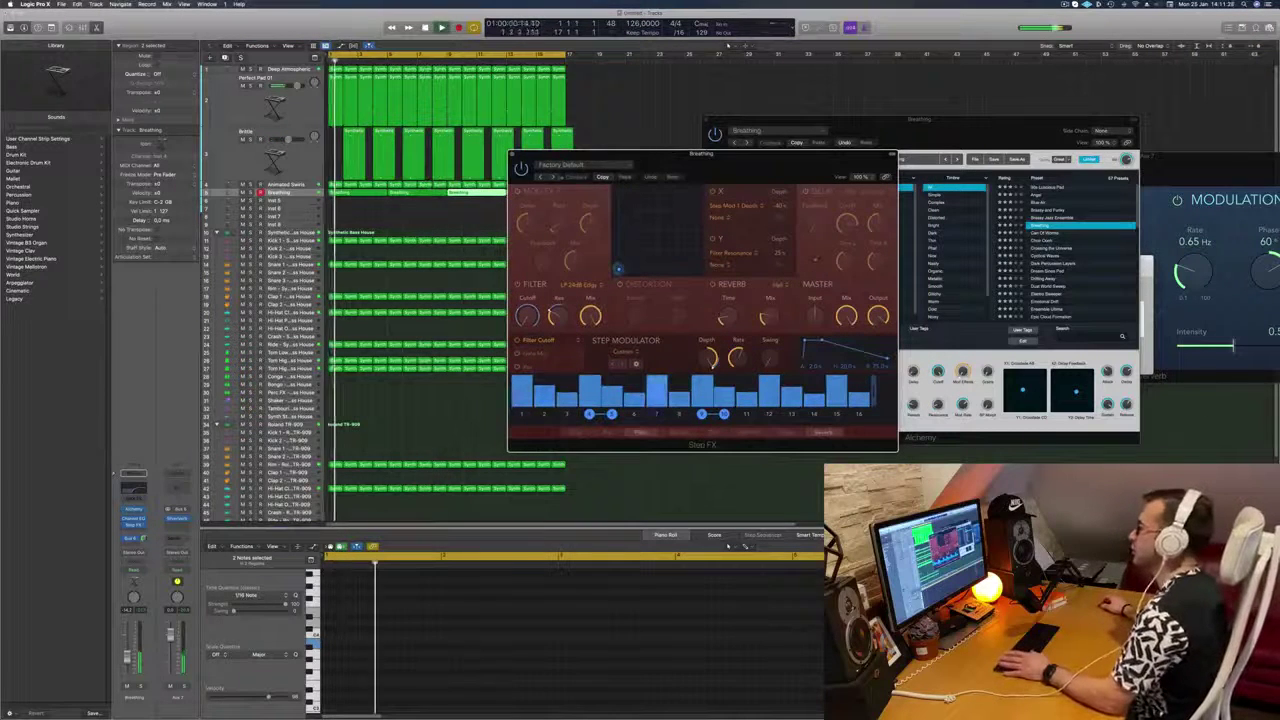
pyautogui.click(606, 176)
pyautogui.press('space')
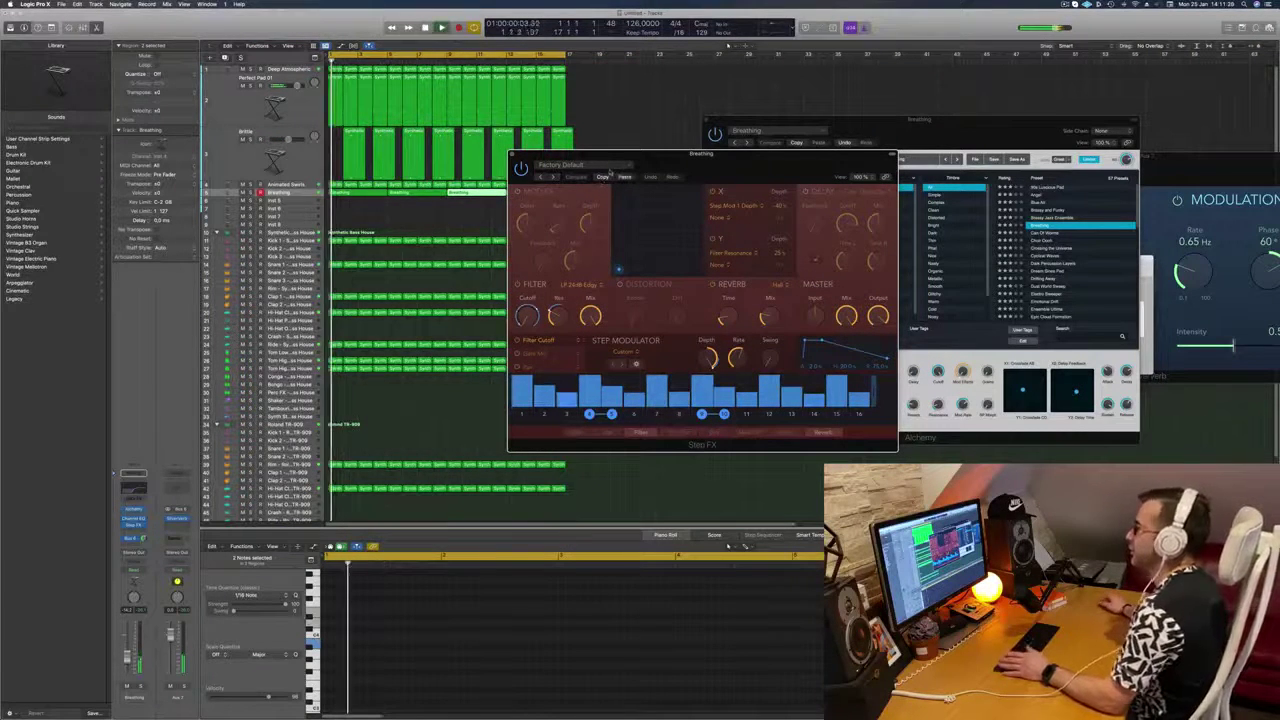
pyautogui.press('space')
pyautogui.press('space')
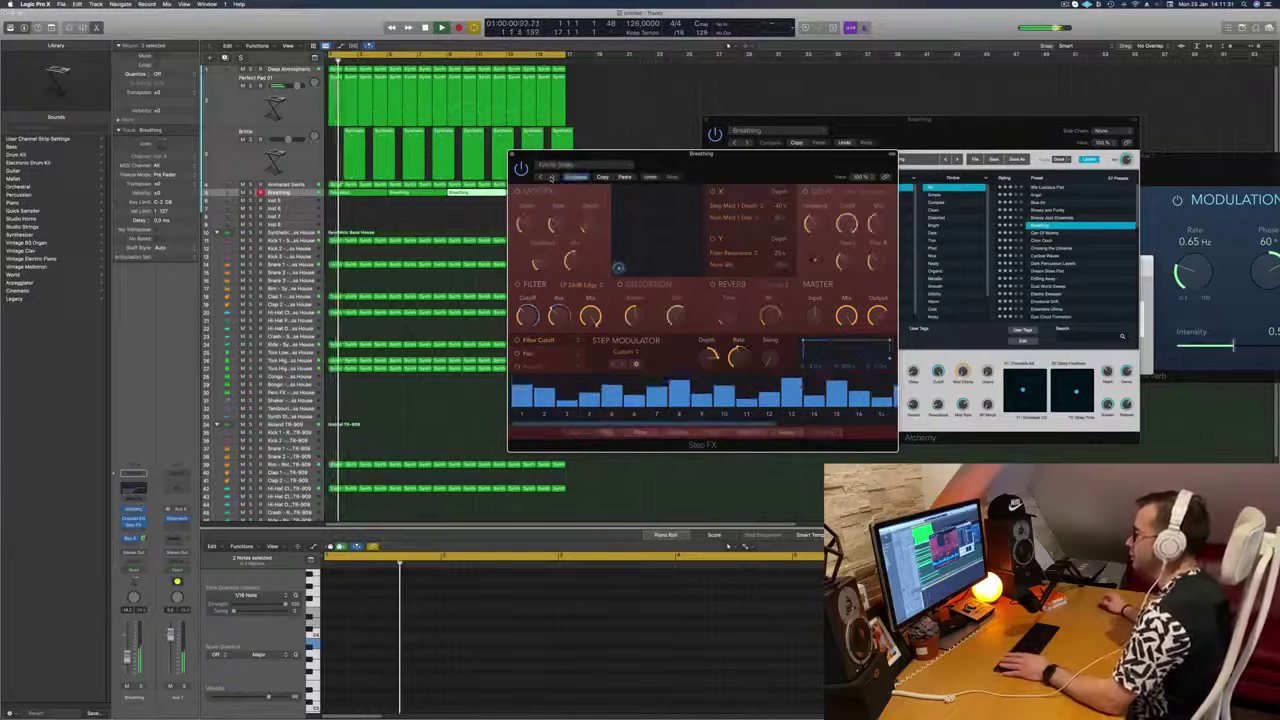
pyautogui.click(551, 177)
pyautogui.click(551, 177)
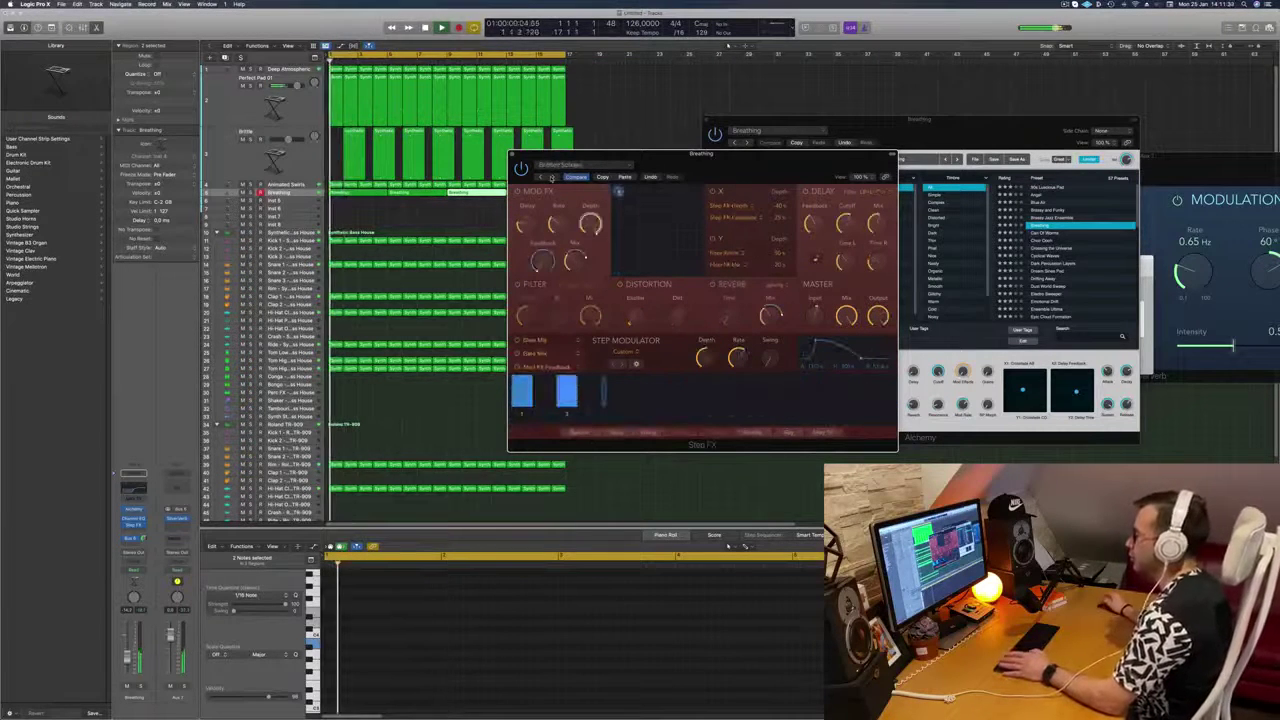
pyautogui.moveTo(726, 157); pyautogui.dragTo(745, 156)
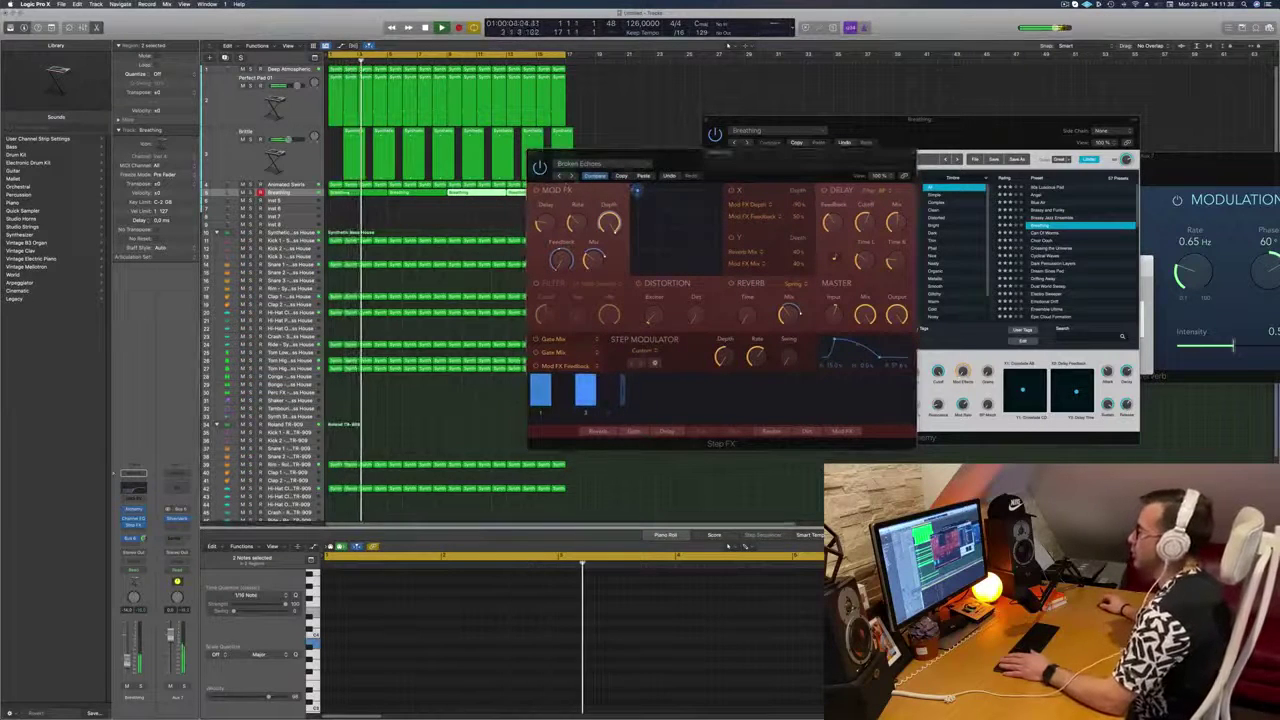
pyautogui.click(571, 176)
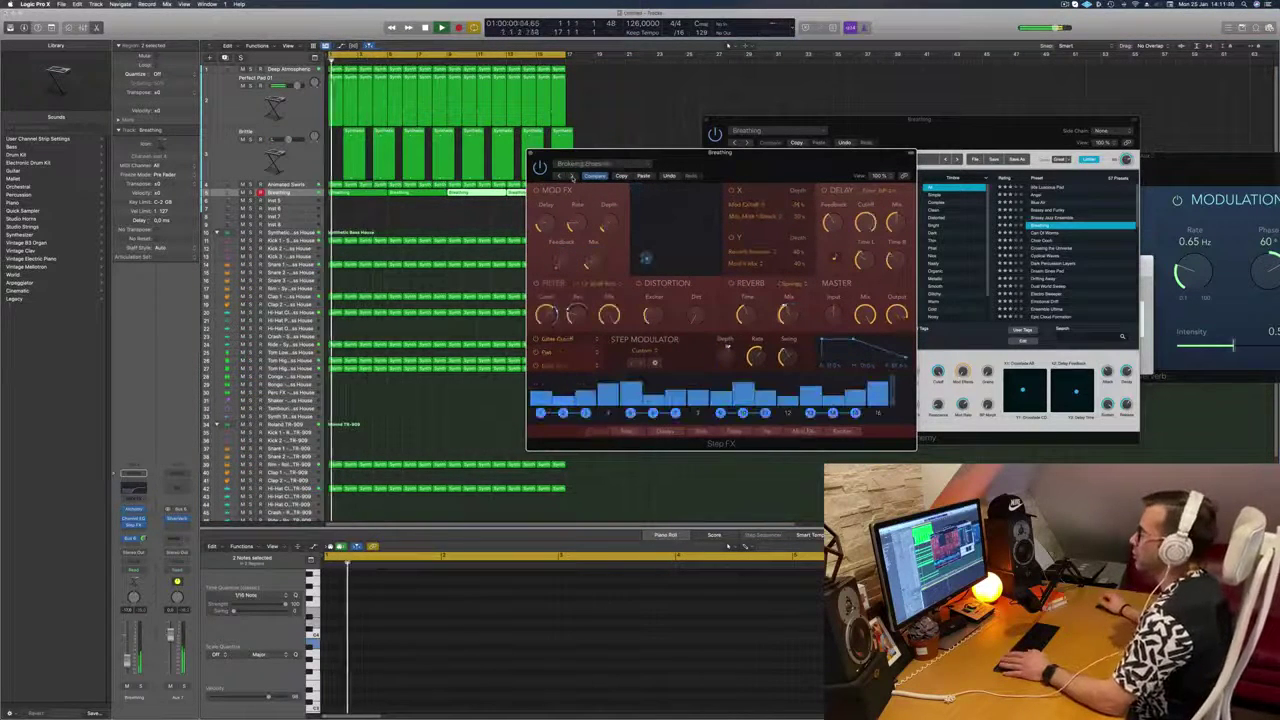
pyautogui.click(573, 176)
pyautogui.click(571, 176)
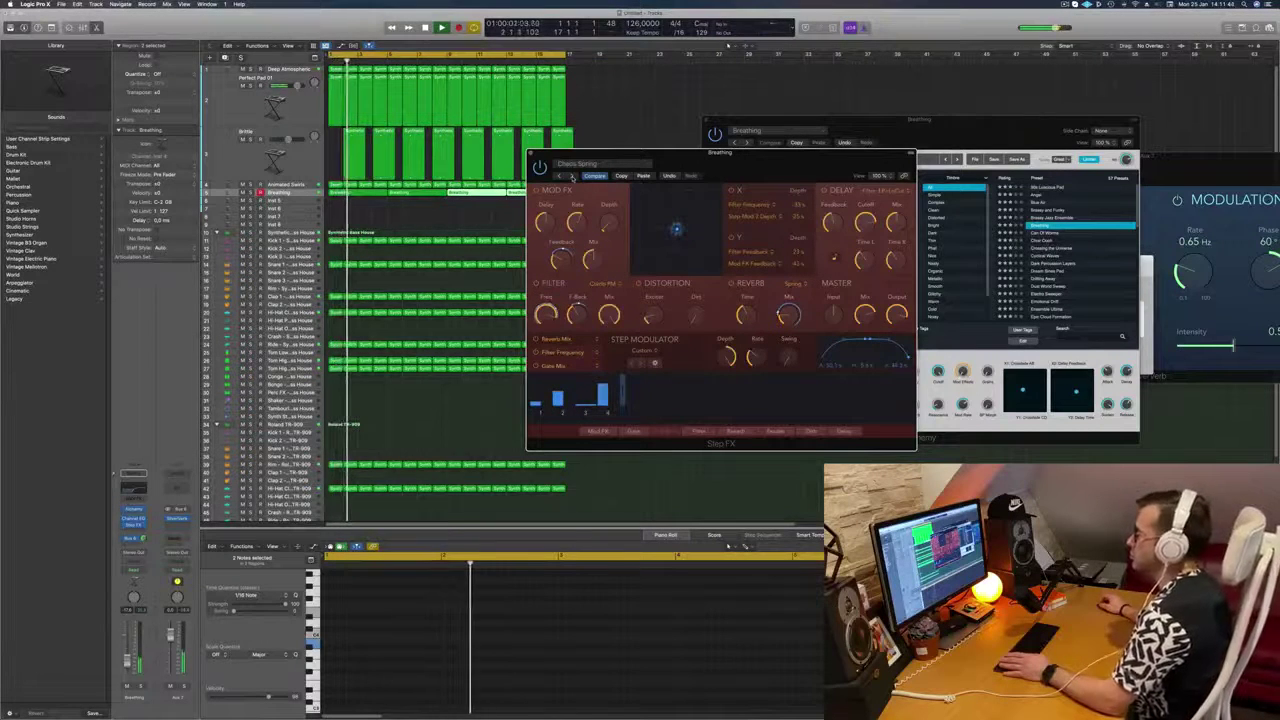
pyautogui.click(571, 176)
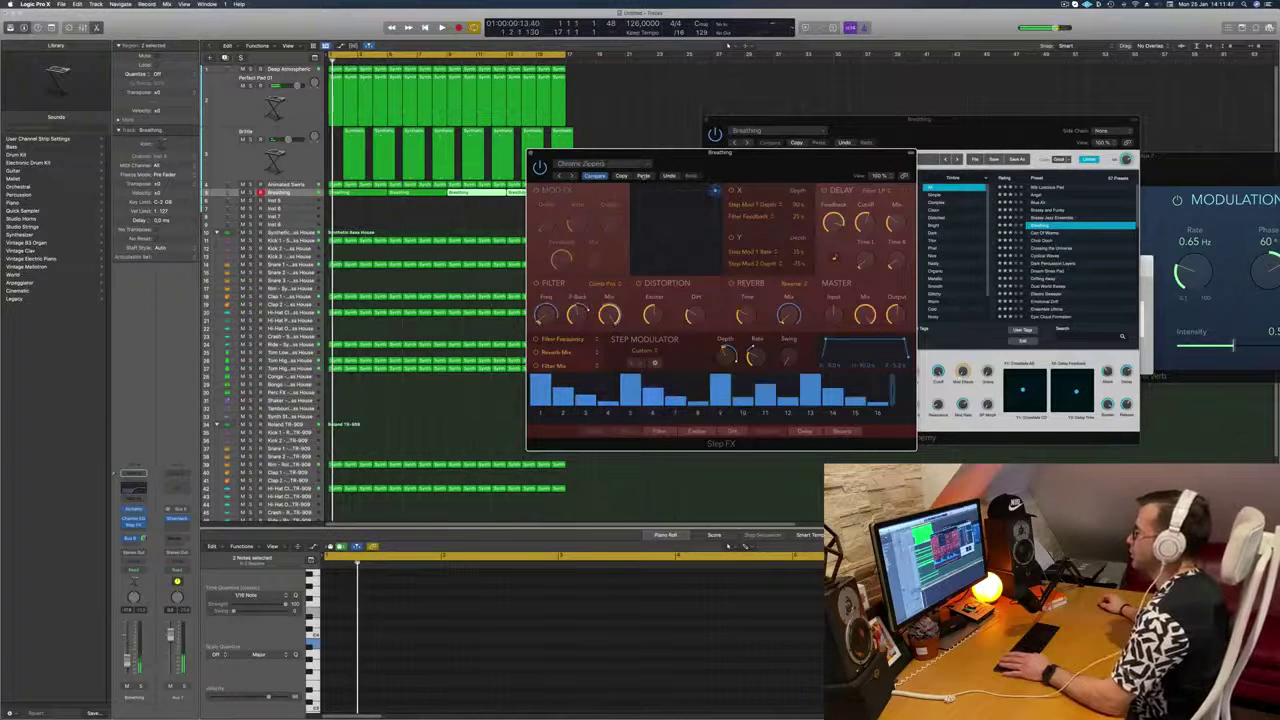
# Step: Try a Step FX preset from the Ambiences category, and recall the default settings
pyautogui.click(635, 165)
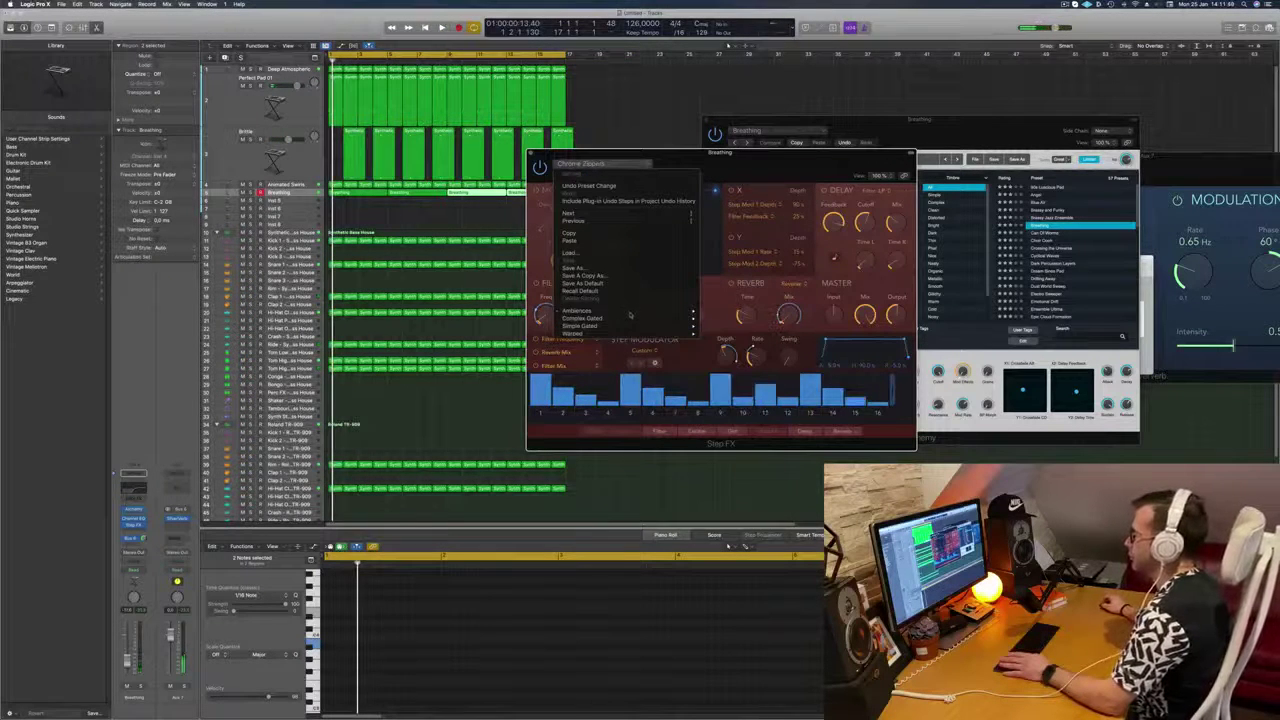
pyautogui.moveTo(600, 312)
pyautogui.click(724, 311)
pyautogui.moveTo(731, 154); pyautogui.dragTo(723, 128)
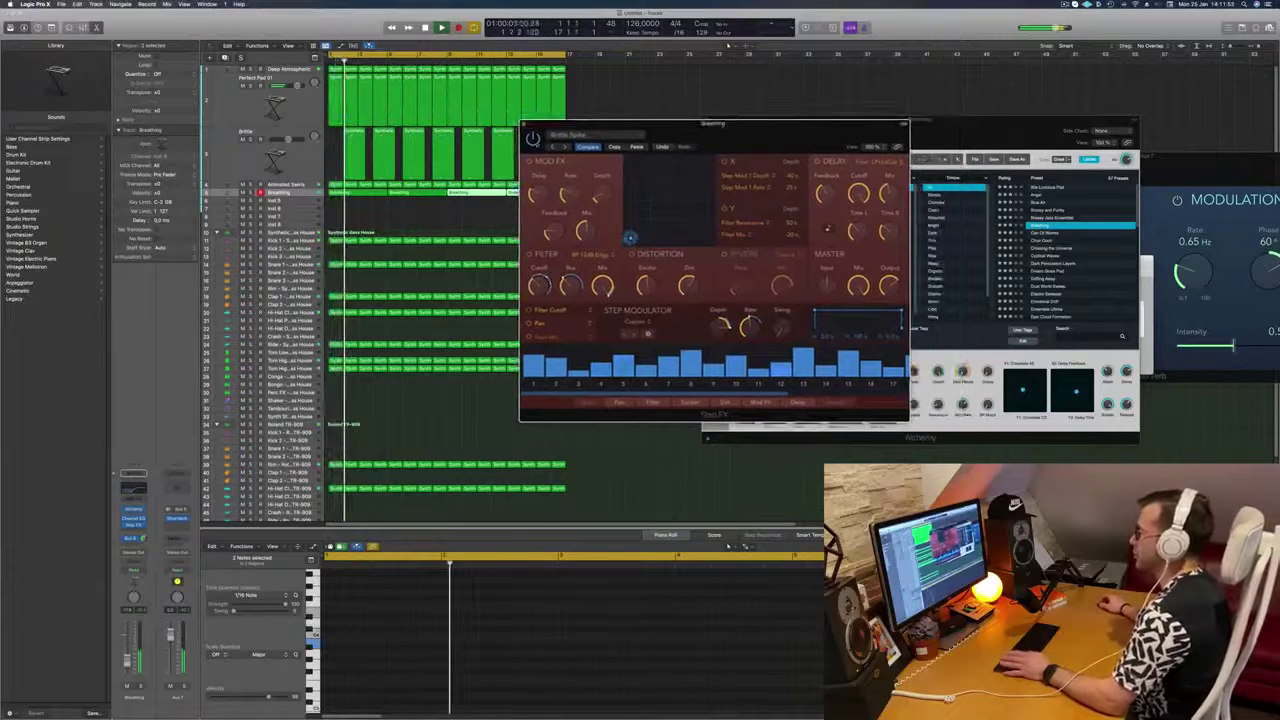
pyautogui.click(600, 135)
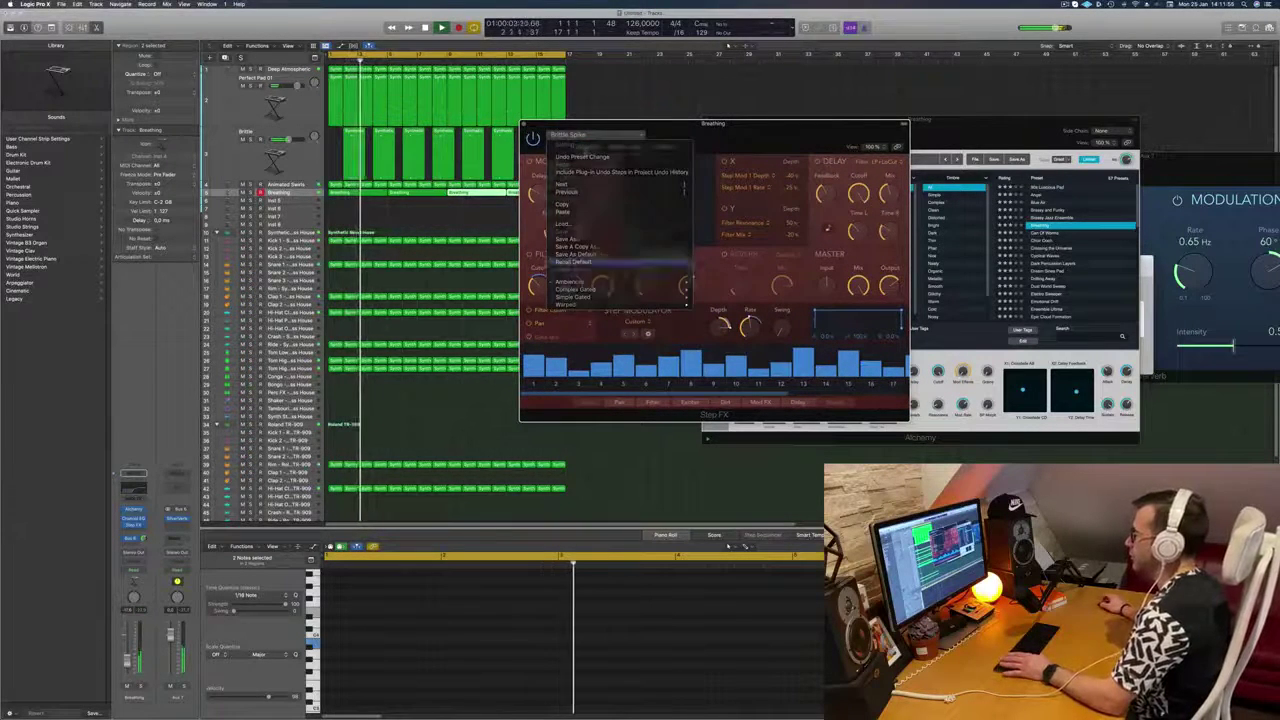
pyautogui.click(600, 262)
pyautogui.moveTo(762, 127); pyautogui.dragTo(731, 151)
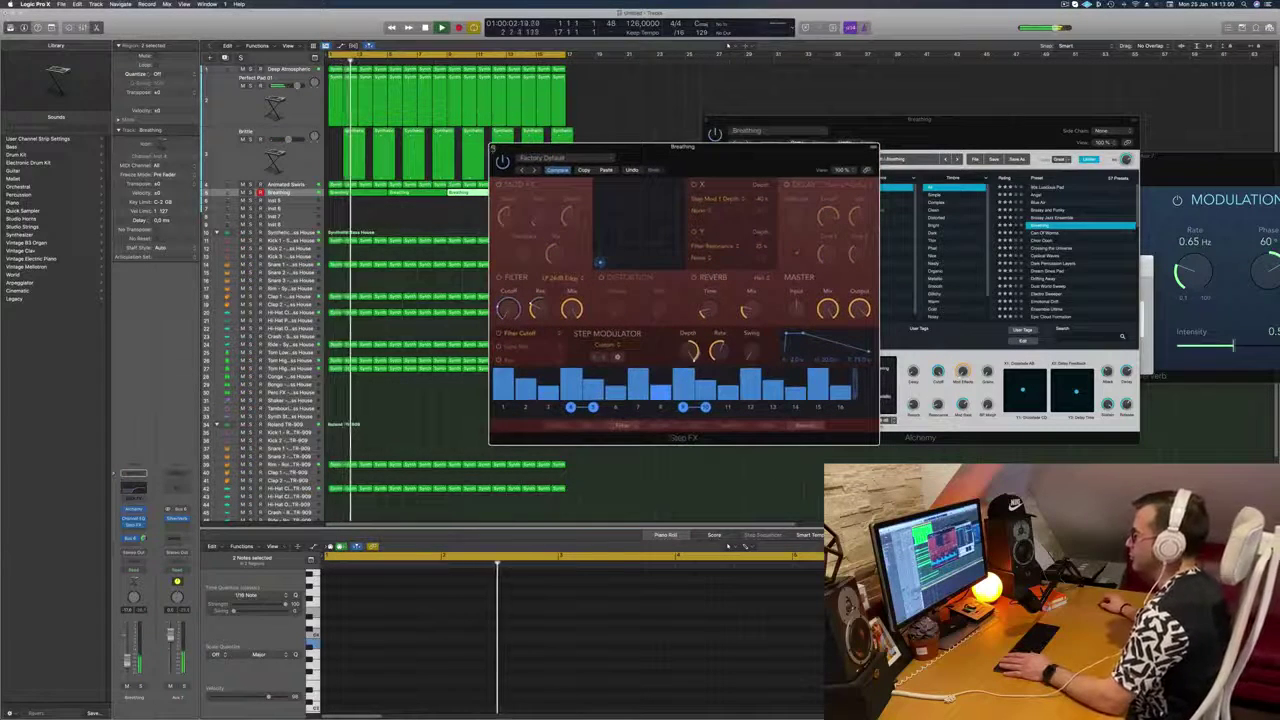
pyautogui.click(493, 149)
# Step: Reopen Step FX on the Breathing track and lower its master Mix to about 69% while the beat plays
pyautogui.press('Return')
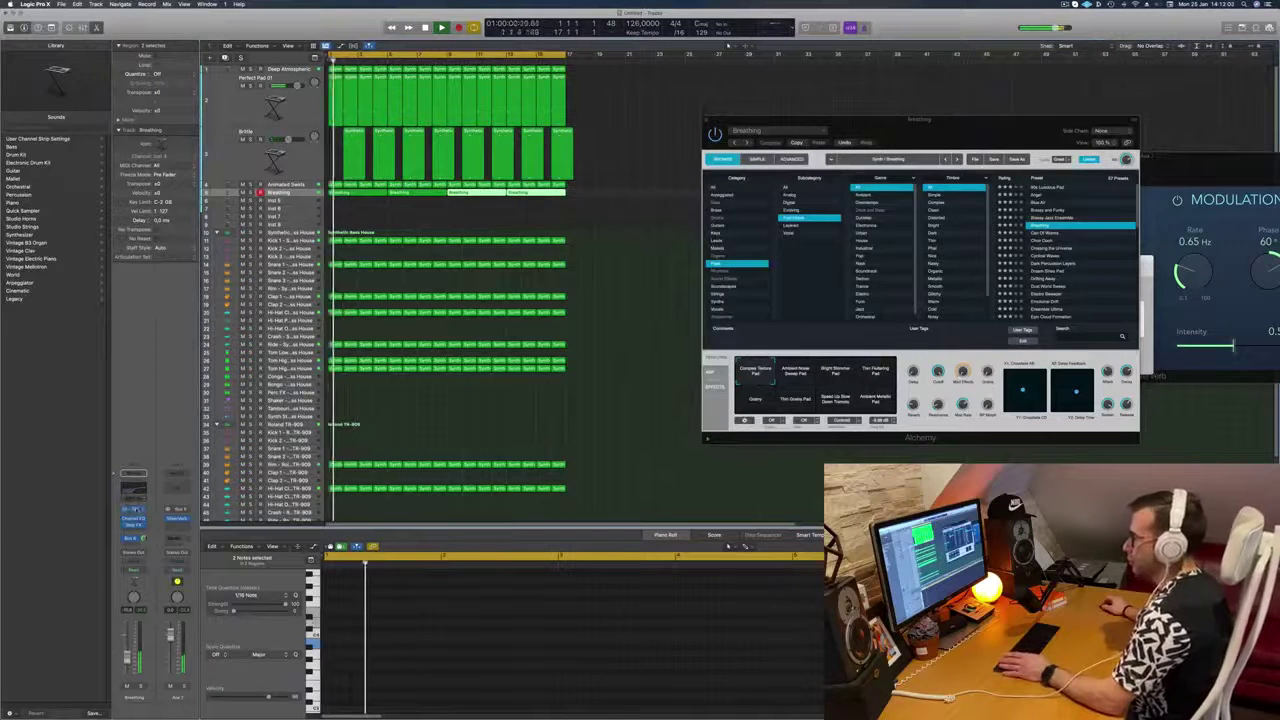
pyautogui.press('super+w')
pyautogui.click(133, 520)
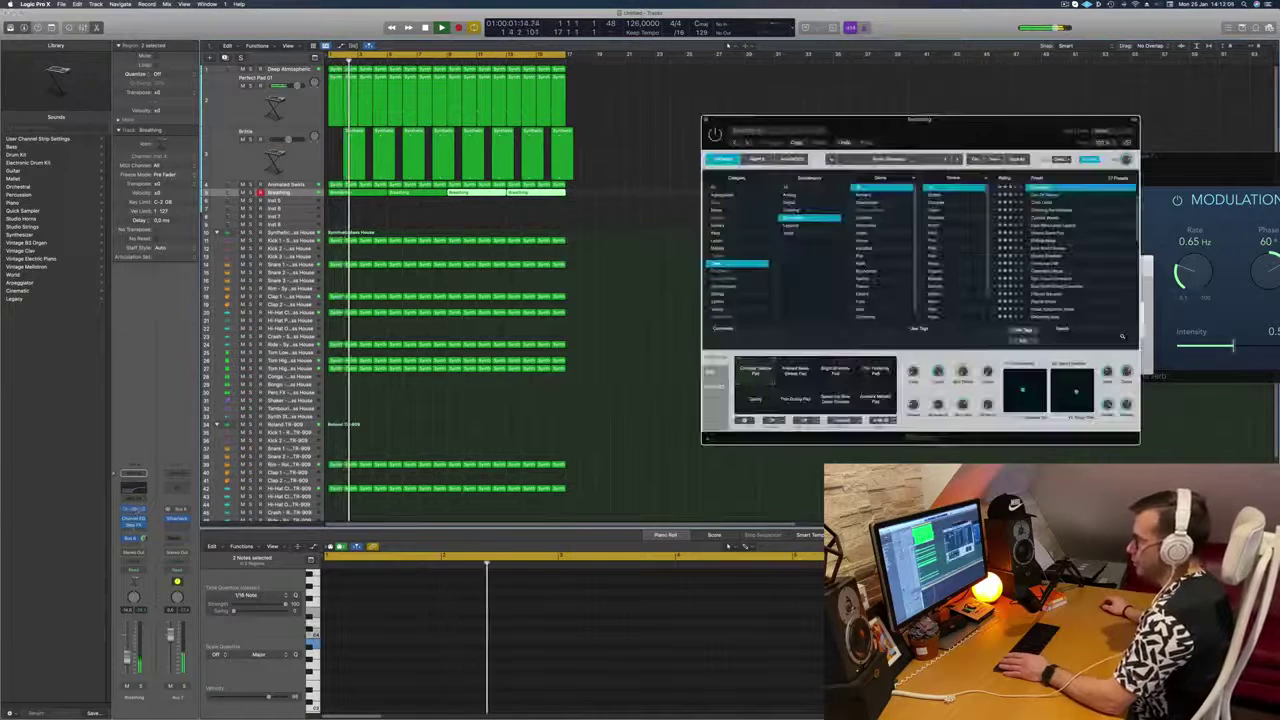
pyautogui.click(131, 526)
pyautogui.press('Return')
pyautogui.click(797, 249)
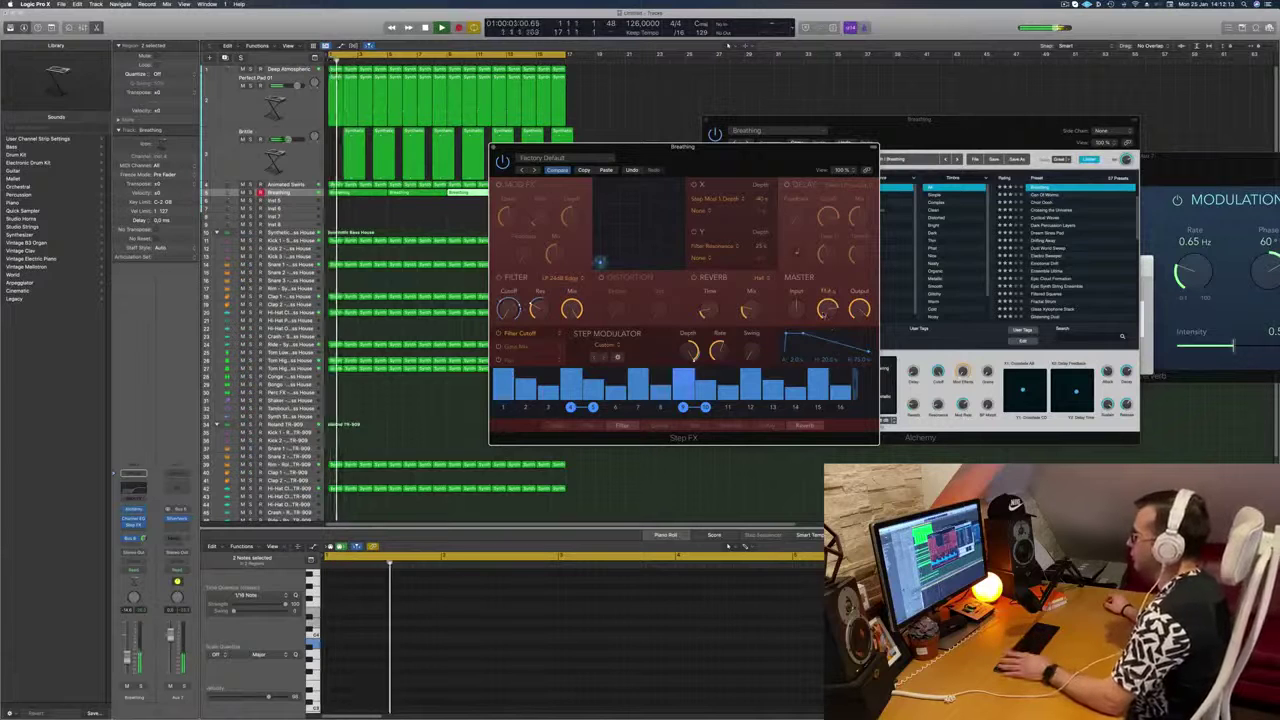
pyautogui.moveTo(826, 314)
pyautogui.moveTo(826, 314); pyautogui.dragTo(828, 272)
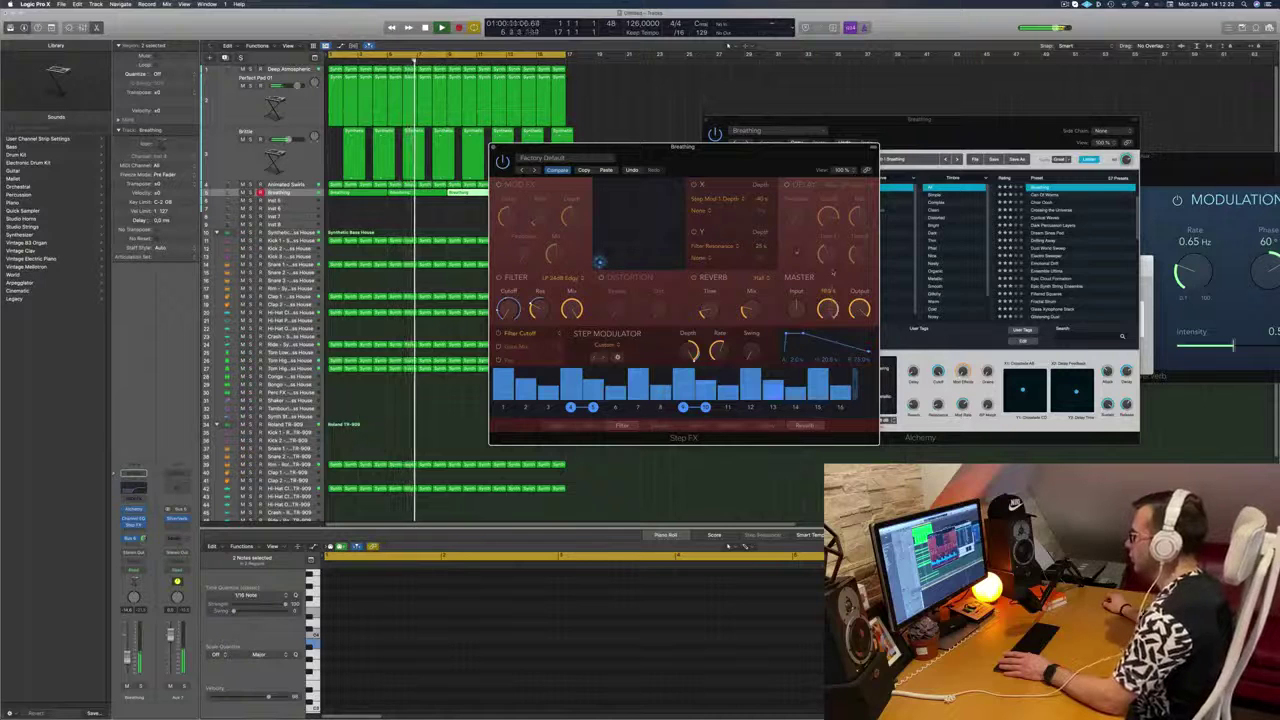
pyautogui.press('Return')
pyautogui.moveTo(833, 268); pyautogui.dragTo(831, 308)
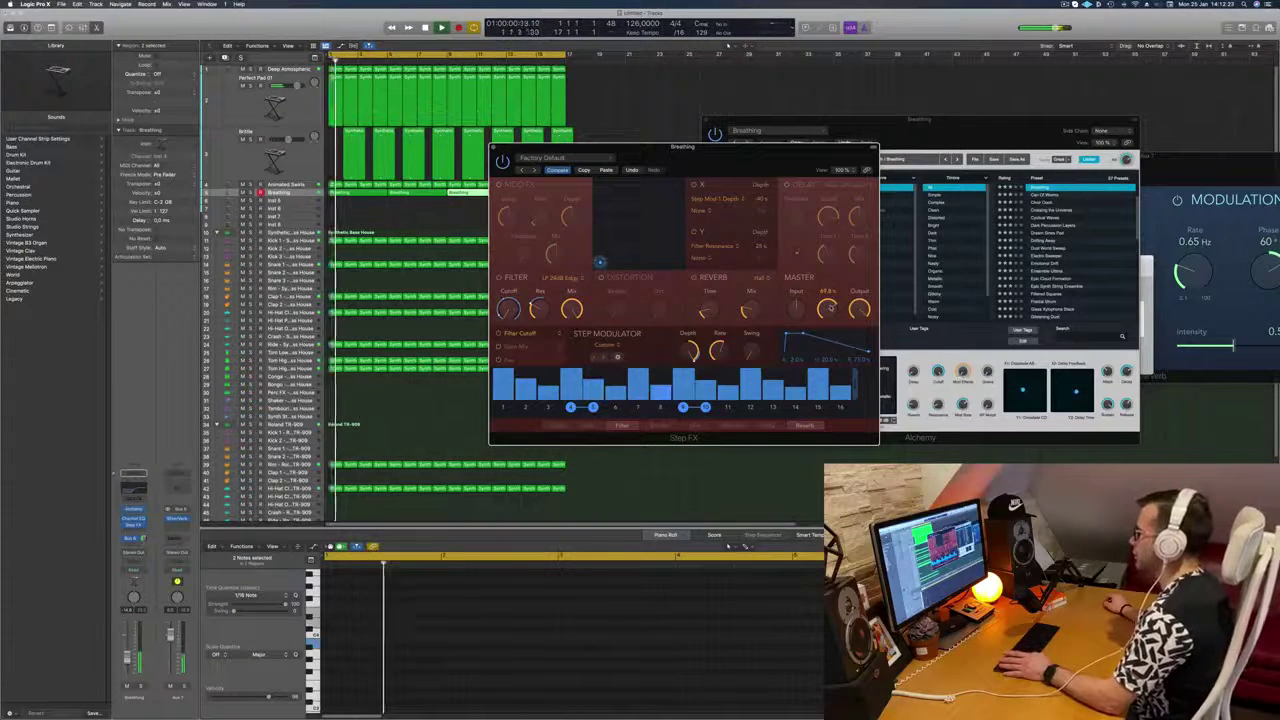
pyautogui.press('super+w')
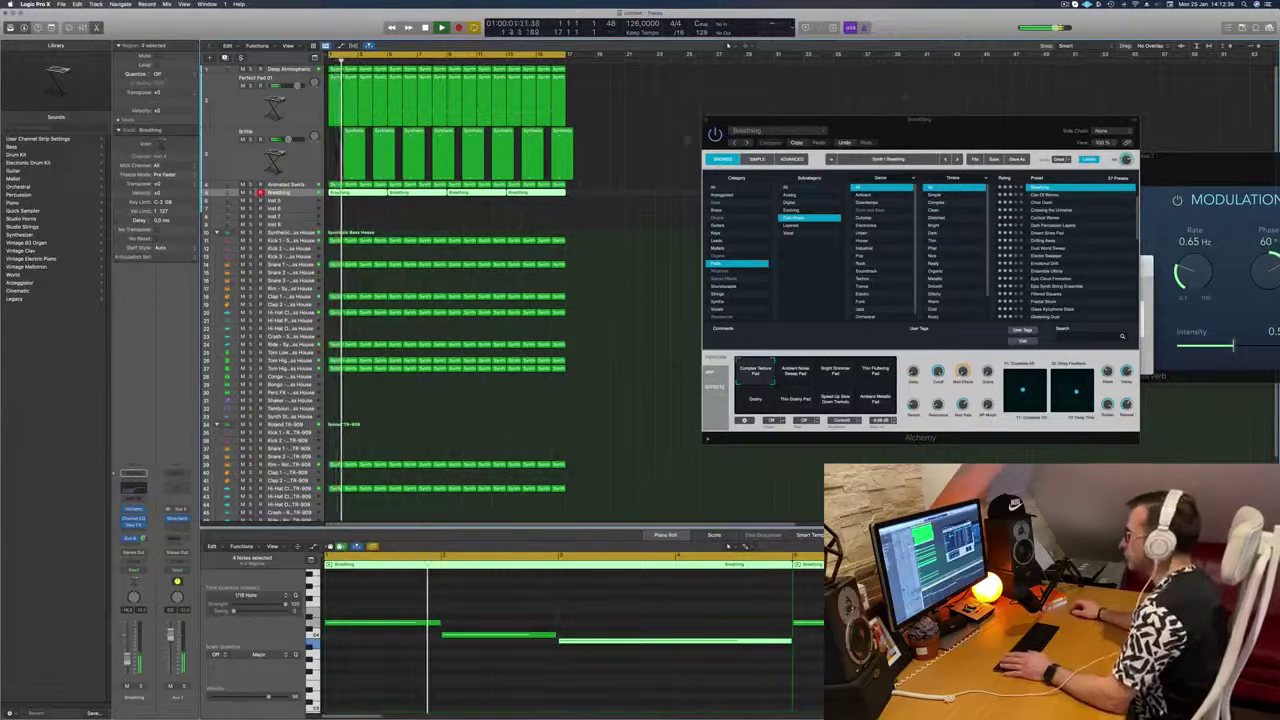
pyautogui.moveTo(954, 120); pyautogui.dragTo(911, 122)
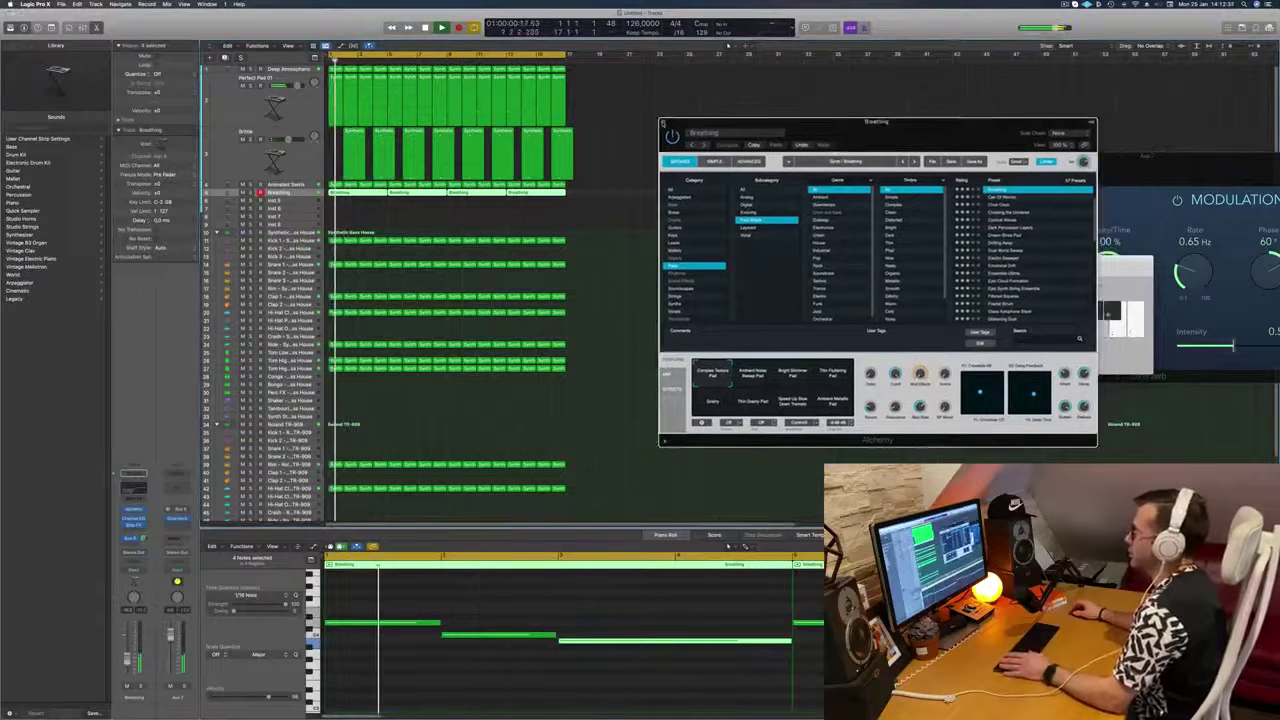
# Step: Close the Breathing instrument window and delete the part of the Brittle regions that extends past bar 17
pyautogui.click(663, 123)
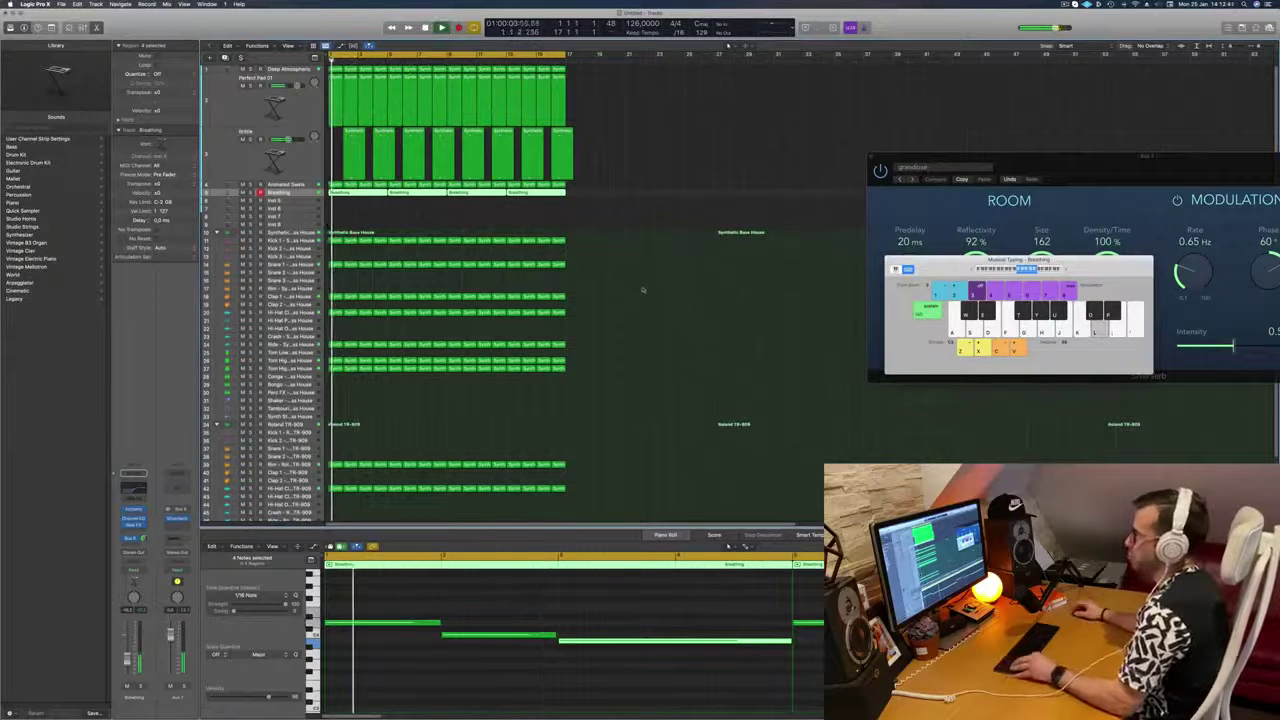
pyautogui.scroll(4, 643, 290)
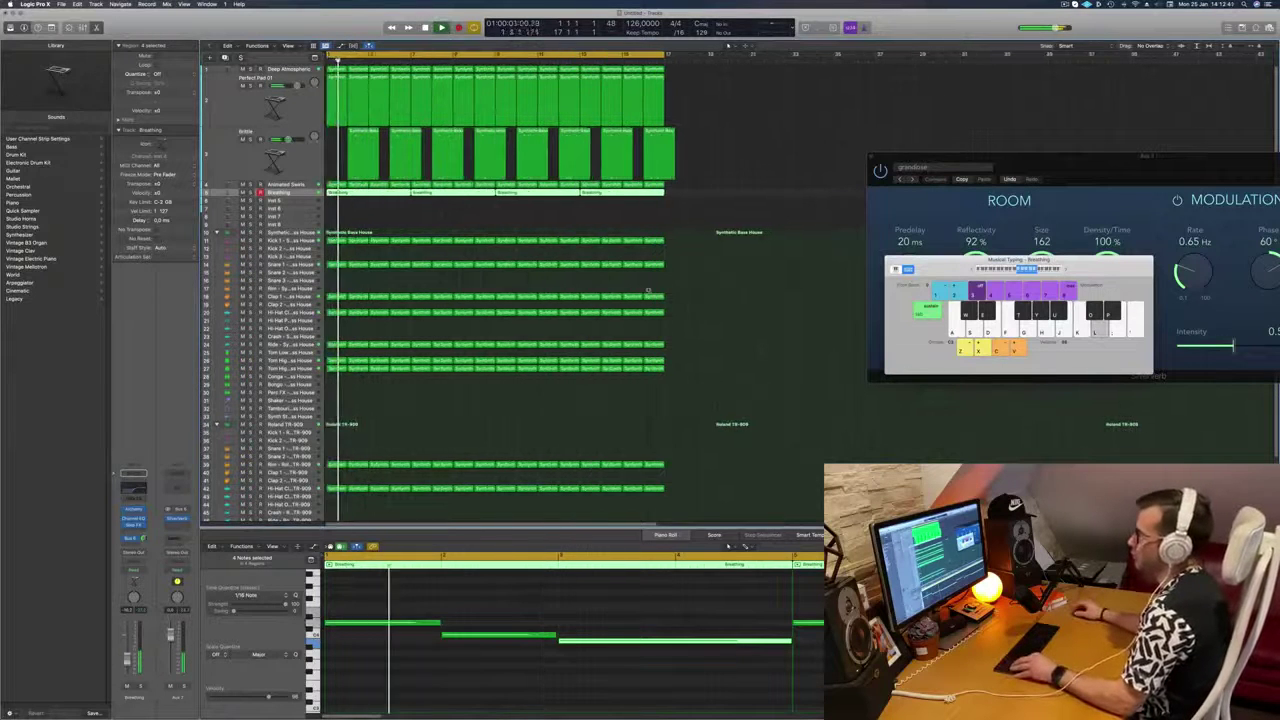
pyautogui.scroll(-3, 643, 290)
pyautogui.moveTo(598, 178); pyautogui.dragTo(588, 136)
pyautogui.press('Delete')
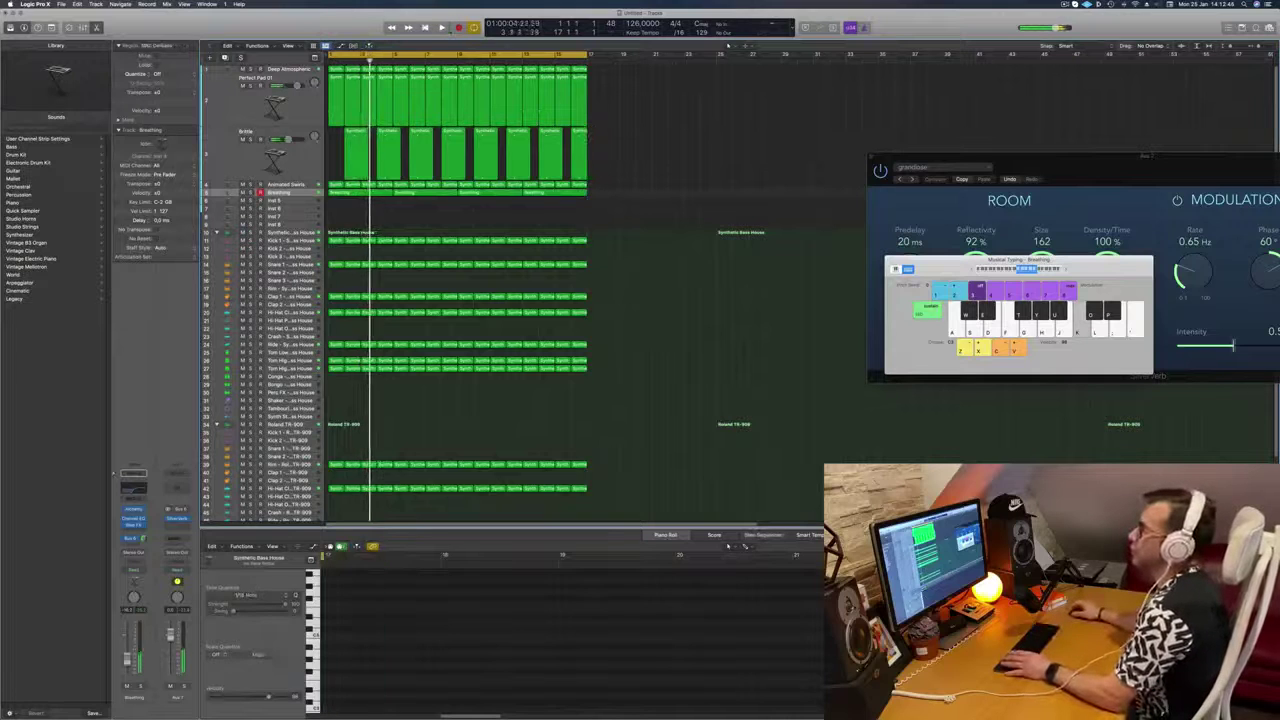
# Step: Show the secondary time ruler and repeat all regions until the arrangement fills 64 bars
pyautogui.click(288, 46)
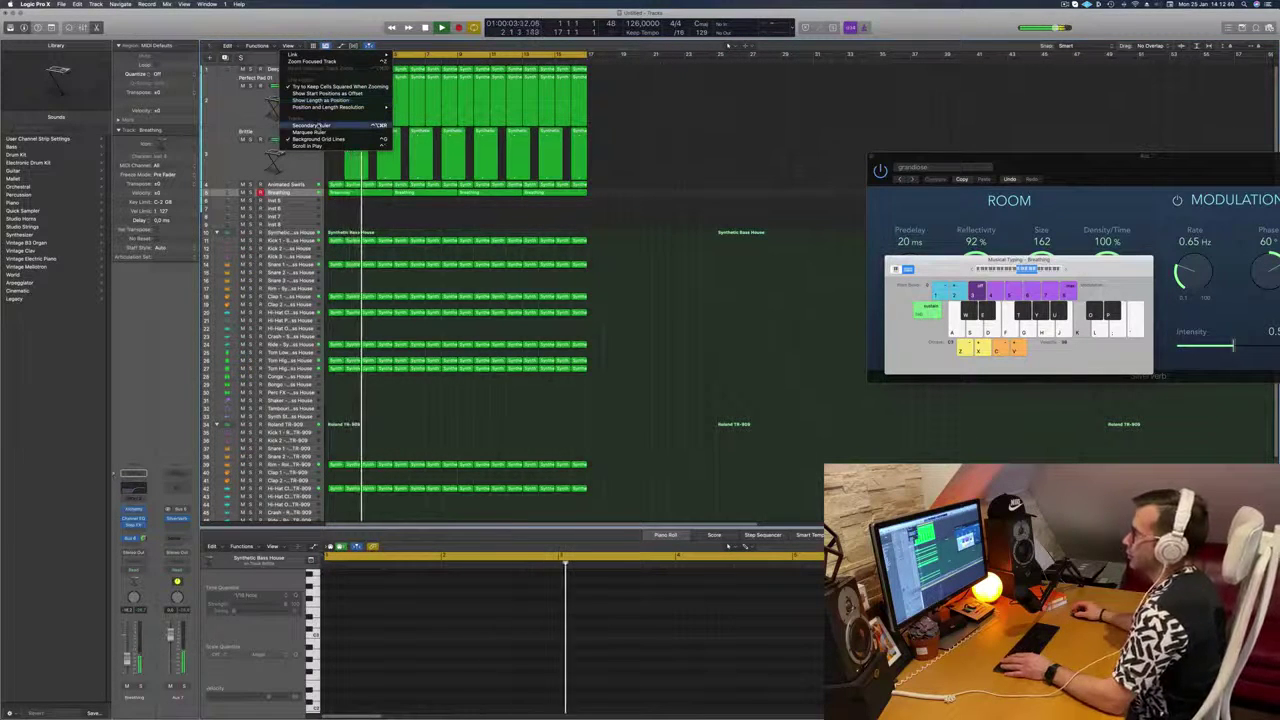
pyautogui.click(319, 126)
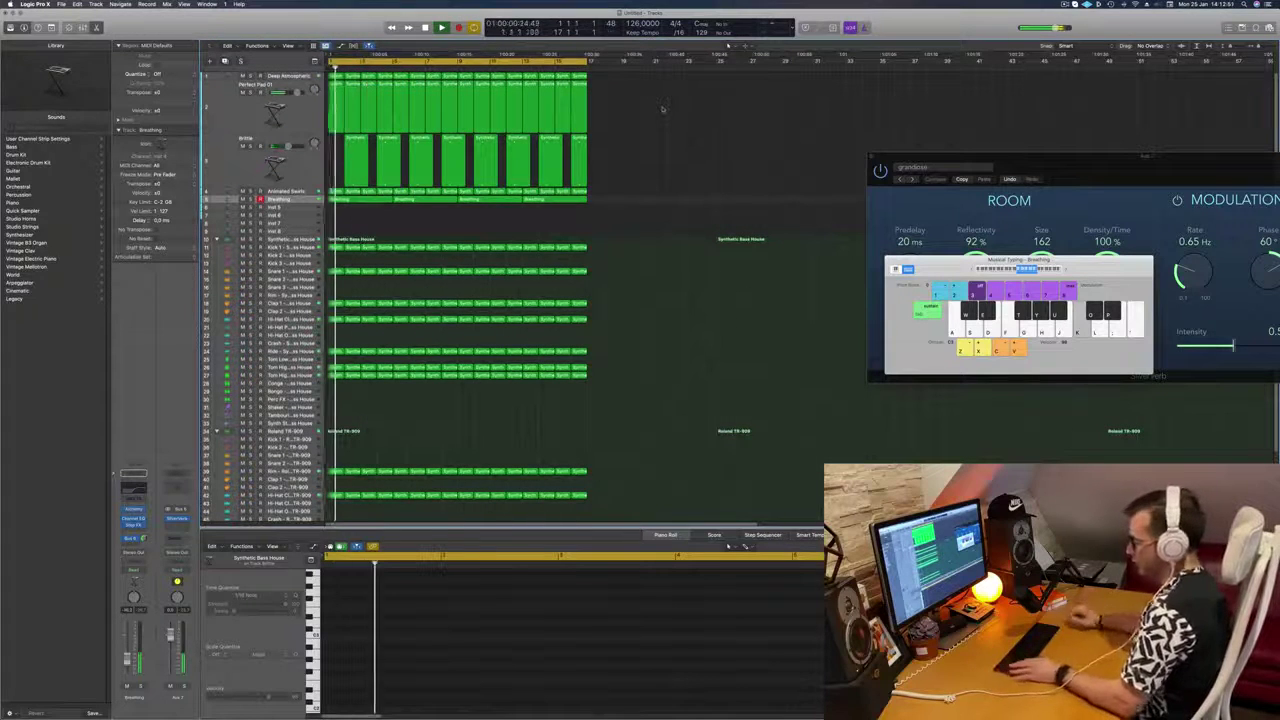
pyautogui.press('super+a')
pyautogui.press('super+r')
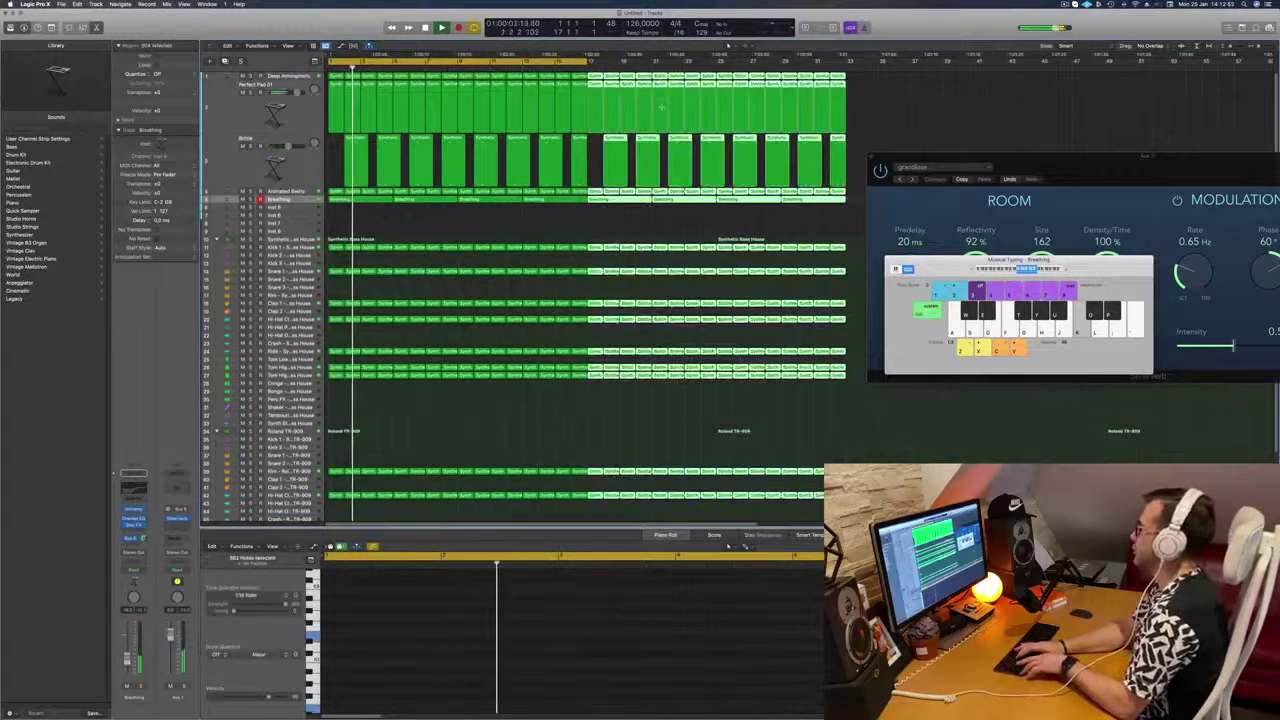
pyautogui.press('super+r')
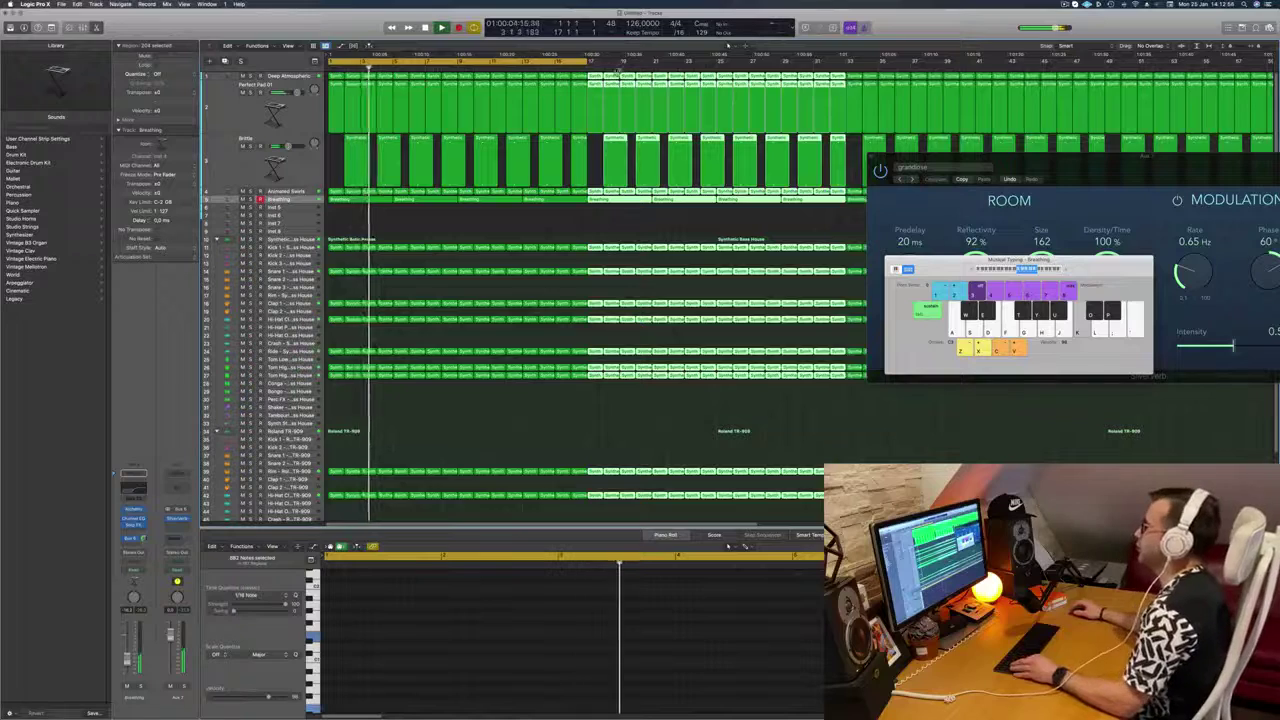
pyautogui.press('super+Left')
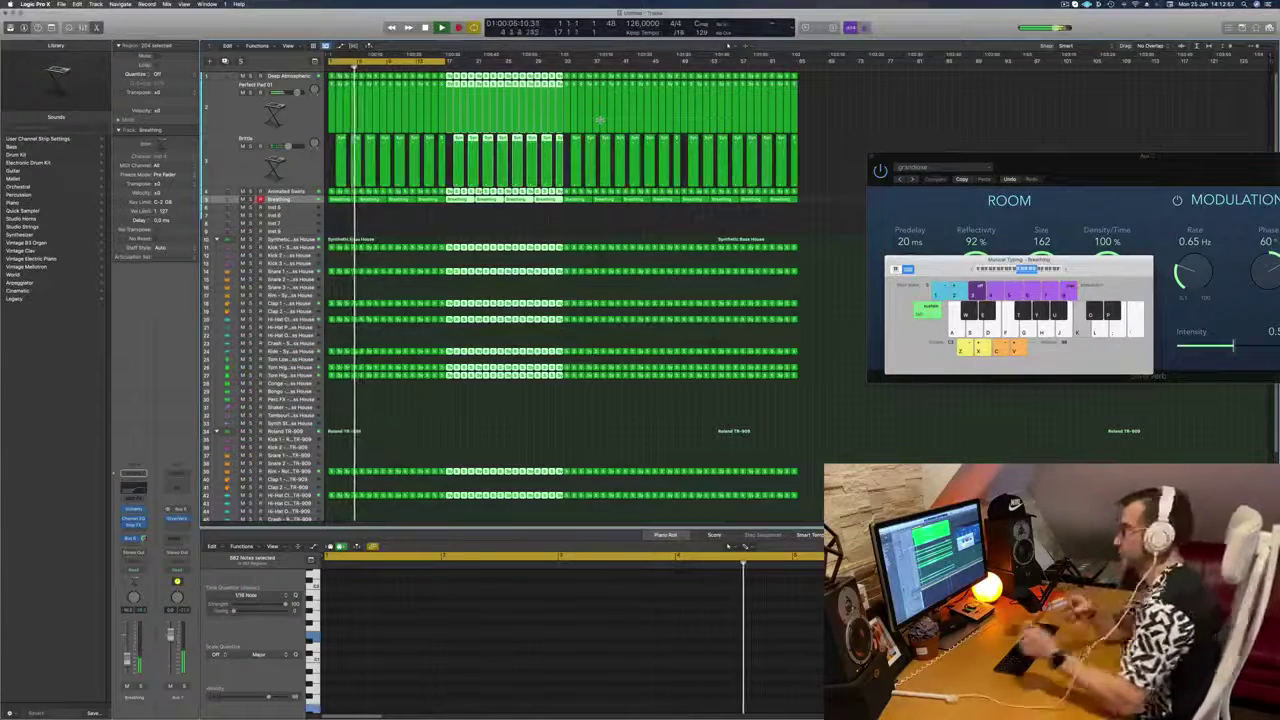
# Step: Extend the cycle range over the whole 64-bar arrangement and play it from the start
pyautogui.press('Return')
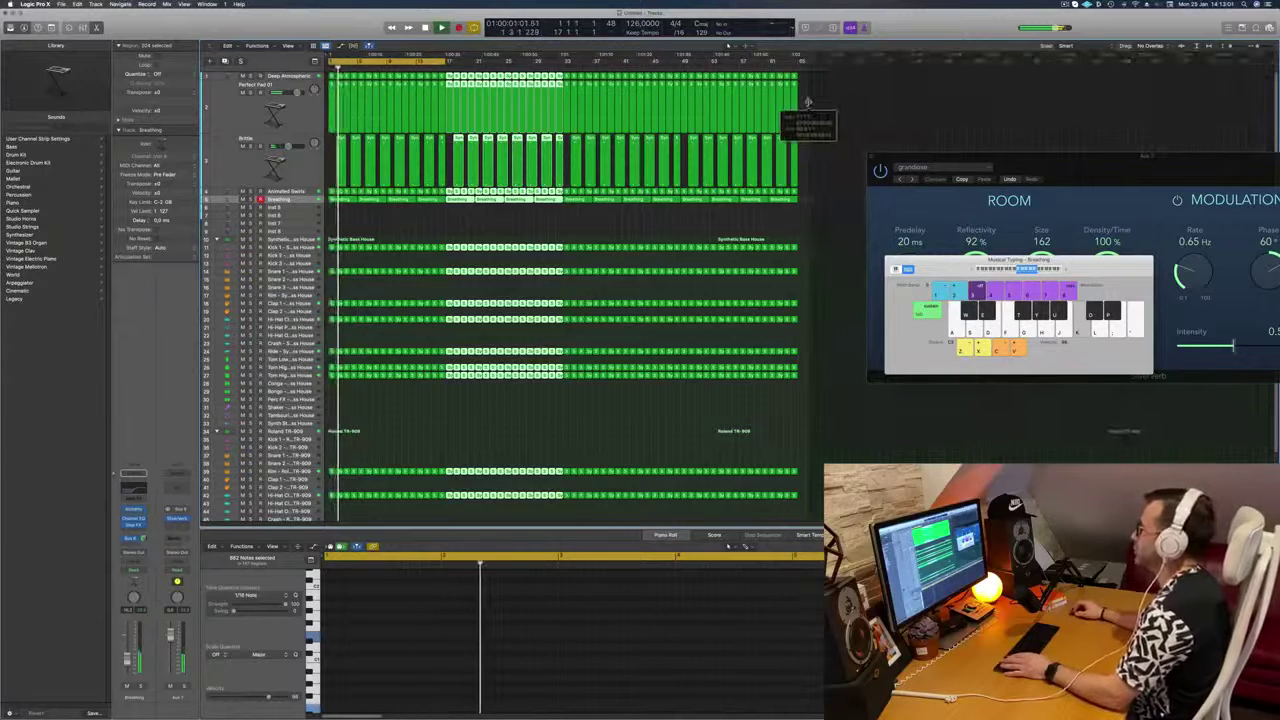
pyautogui.press('Return')
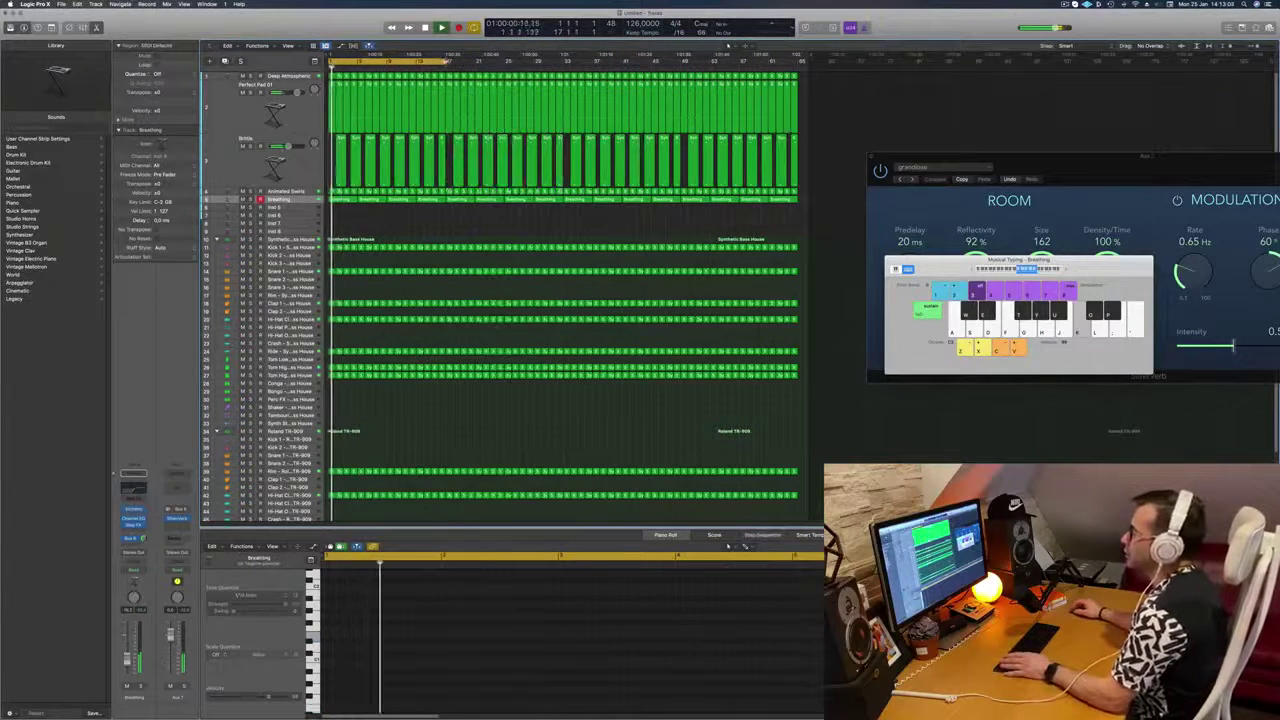
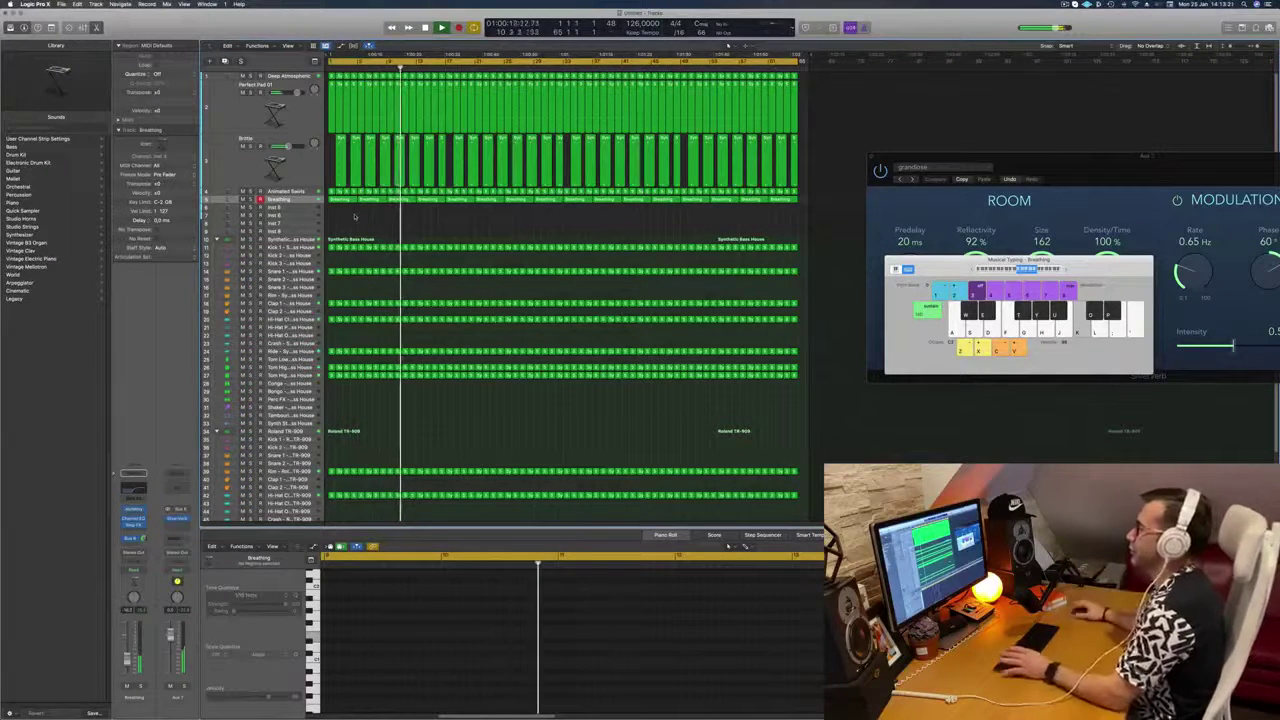
pyautogui.press('k')
pyautogui.press('space')
pyautogui.press('space')
# Step: Open the Brittle track's Alchemy instrument, audition its sound while the beat plays, and close the window
pyautogui.click(257, 166)
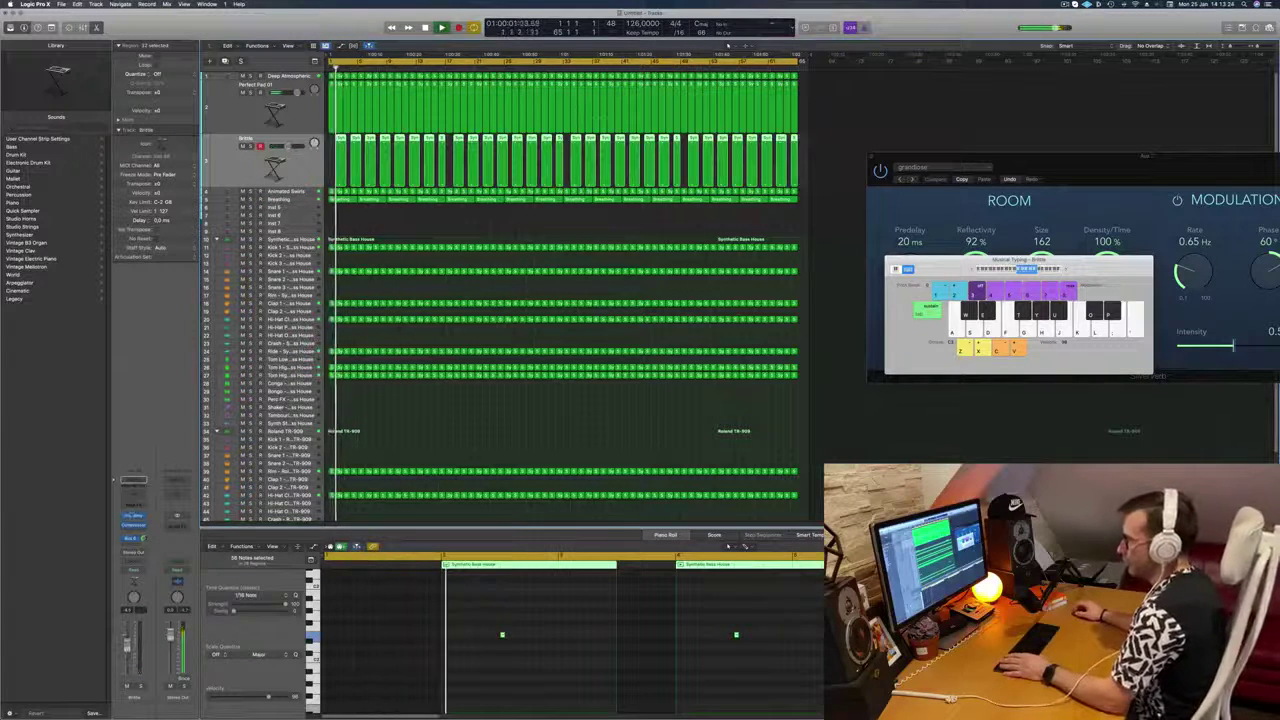
pyautogui.click(134, 517)
pyautogui.click(134, 517)
pyautogui.click(134, 517)
pyautogui.press('space')
pyautogui.press('space')
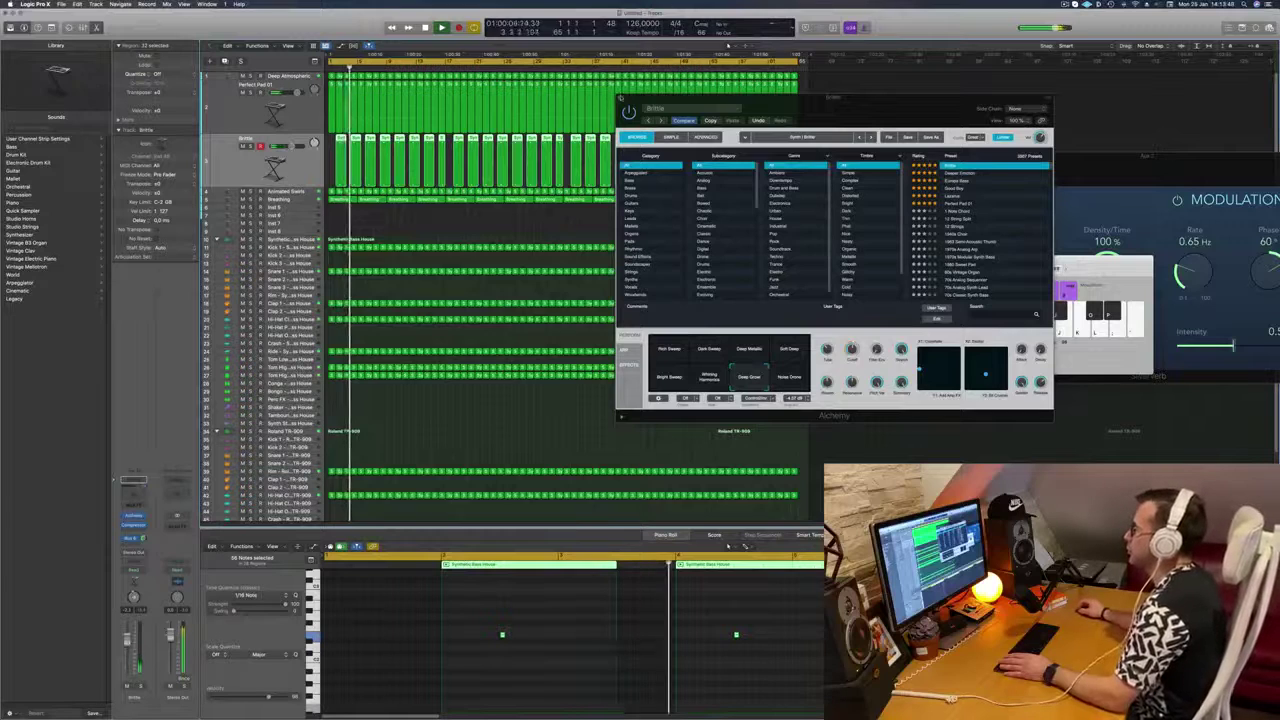
pyautogui.click(620, 98)
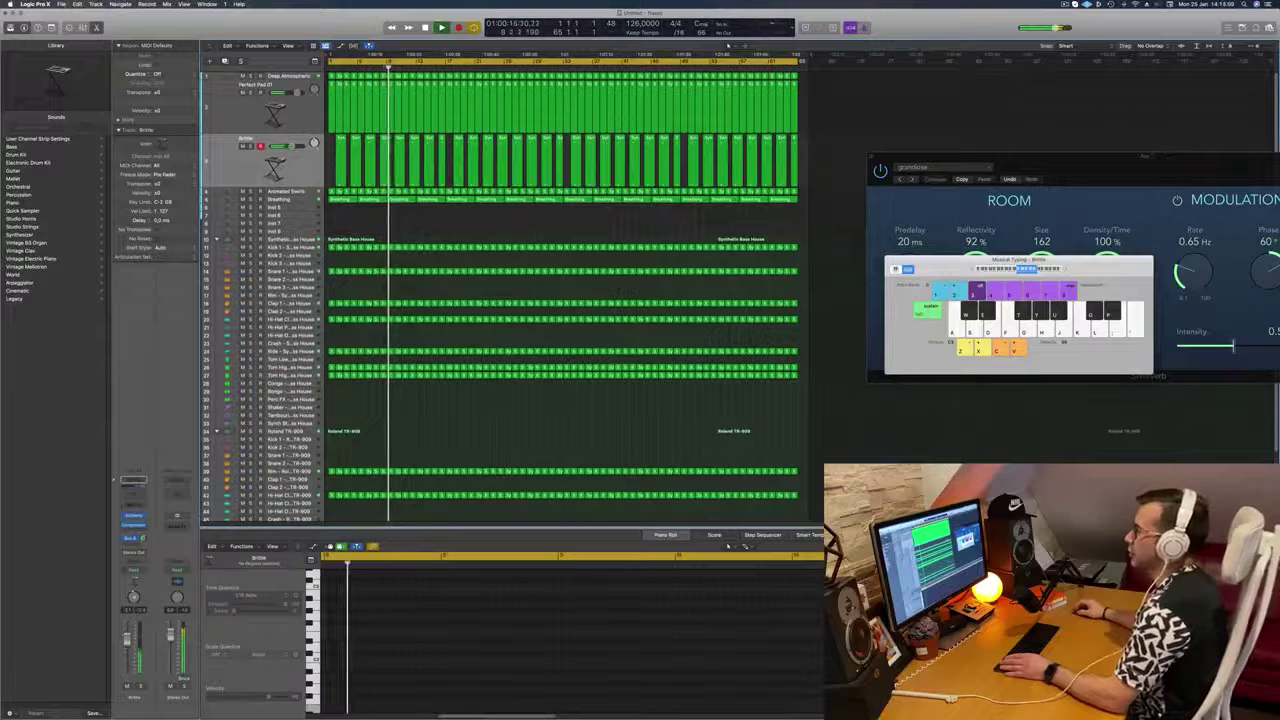
# Step: Delete the Breathing regions from the first 16 bars and restart playback from the beginning
pyautogui.press('space')
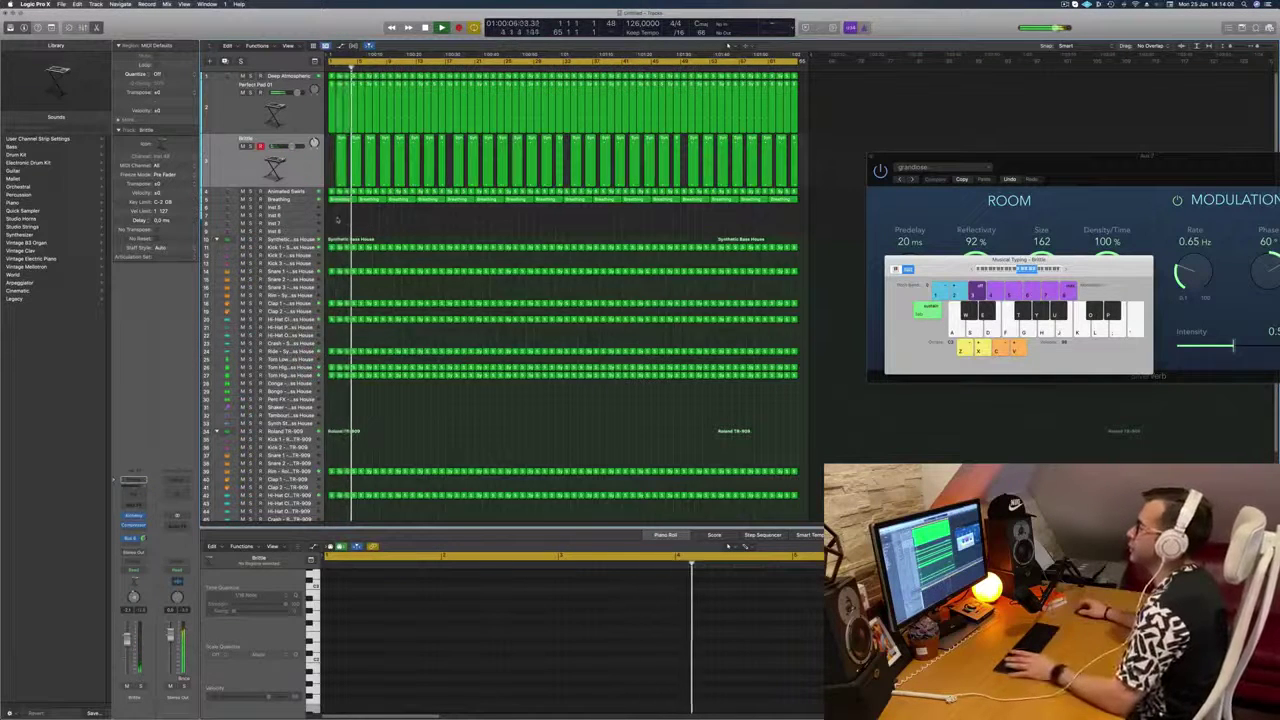
pyautogui.press('Return')
pyautogui.moveTo(412, 209); pyautogui.dragTo(432, 201)
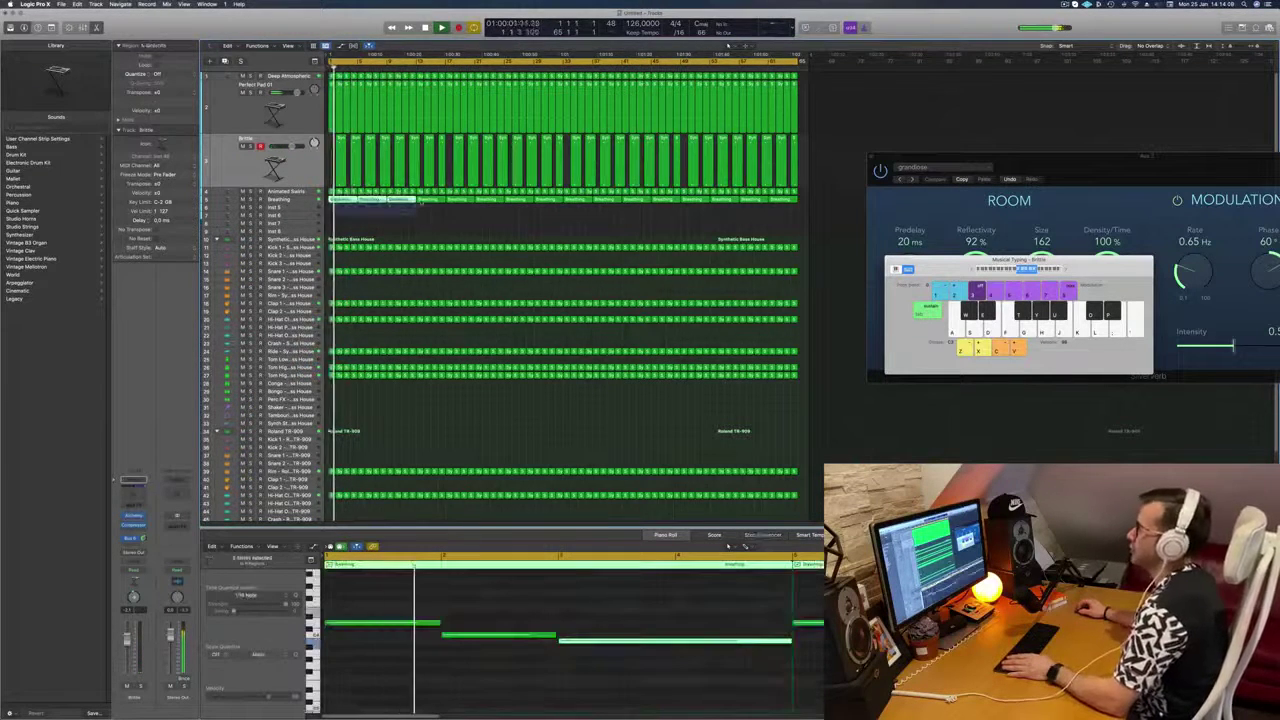
pyautogui.press('Delete')
pyautogui.press('Return')
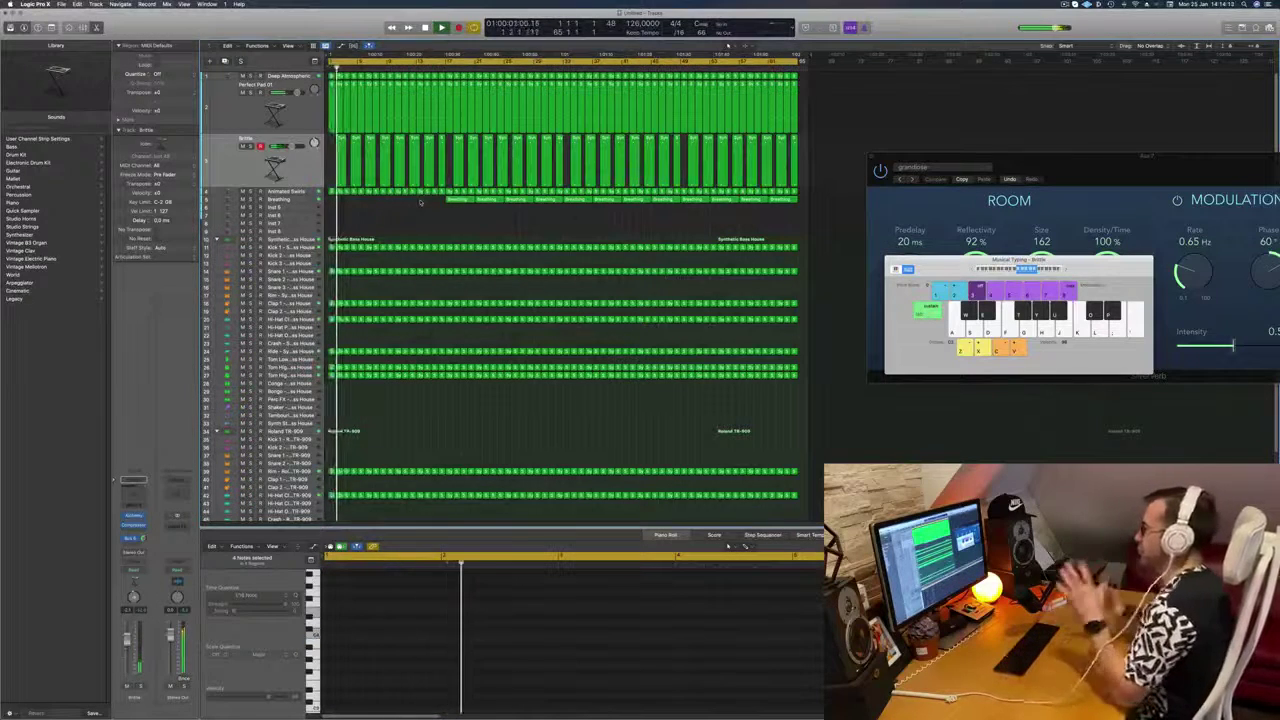
# Step: Solo the Animated Swirls track briefly to hear it alone, unsolo it, and return to the start
pyautogui.click(284, 191)
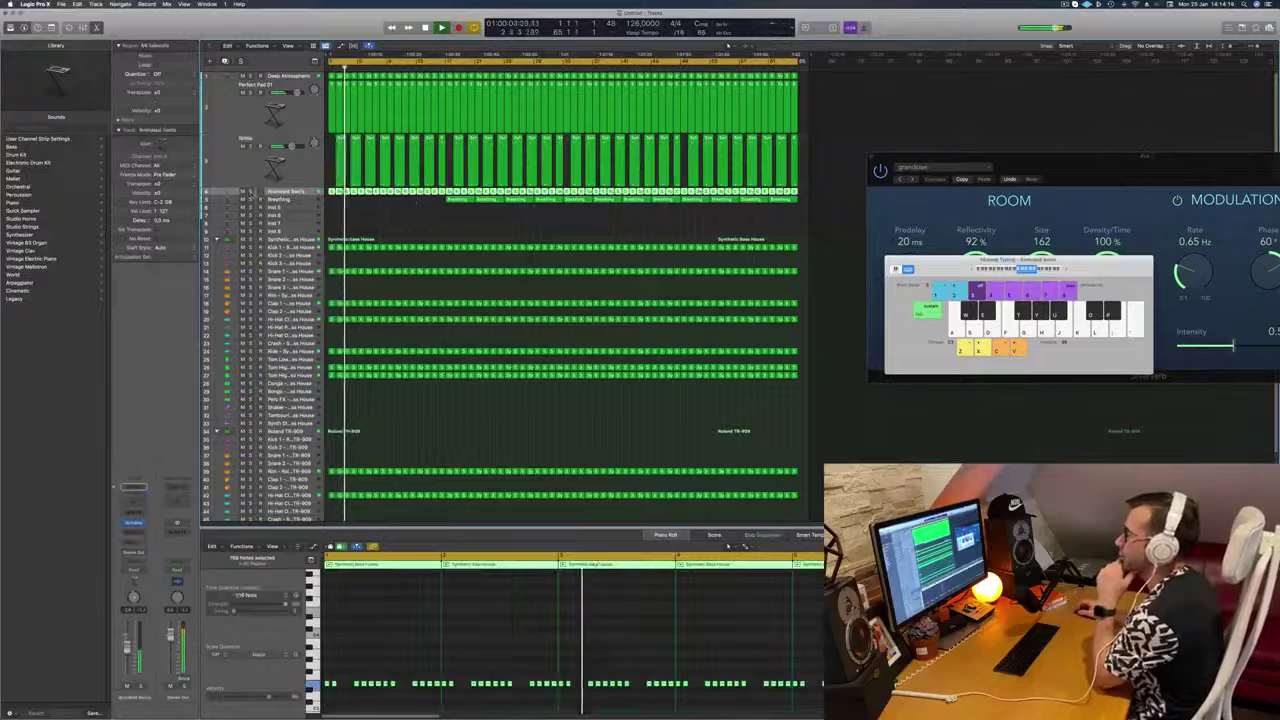
pyautogui.click(251, 191)
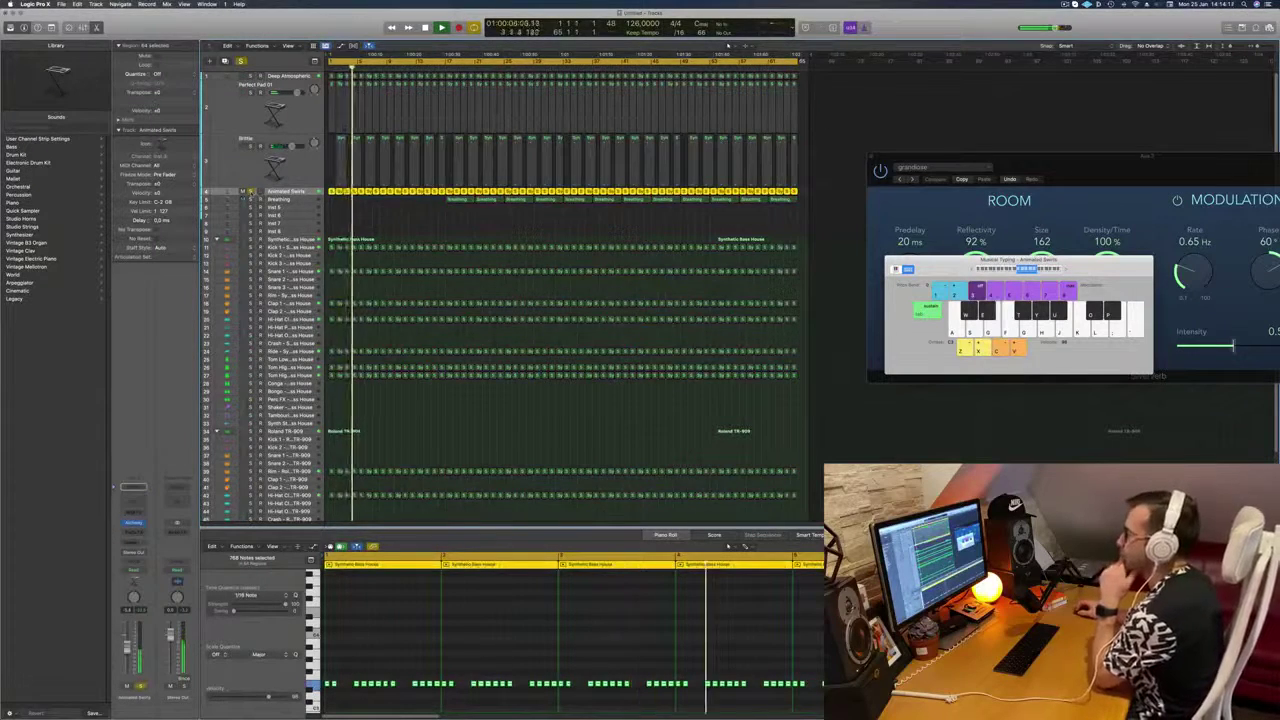
pyautogui.click(251, 191)
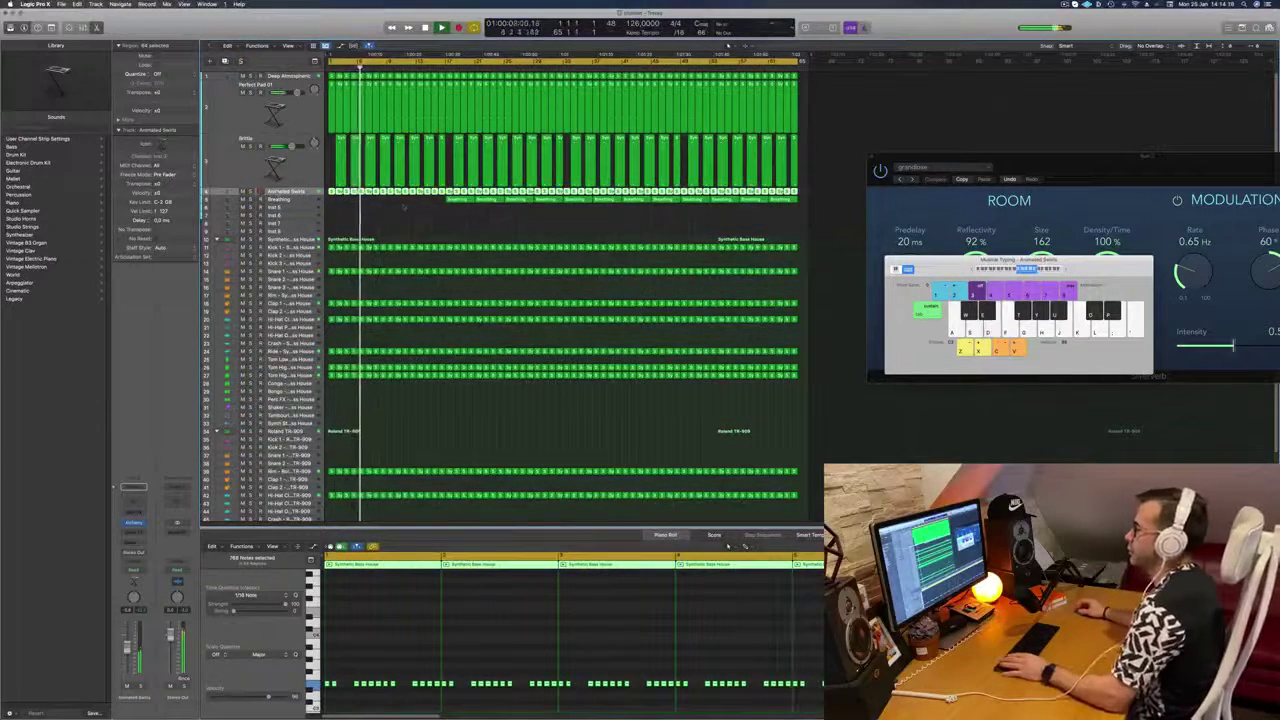
pyautogui.click(404, 208)
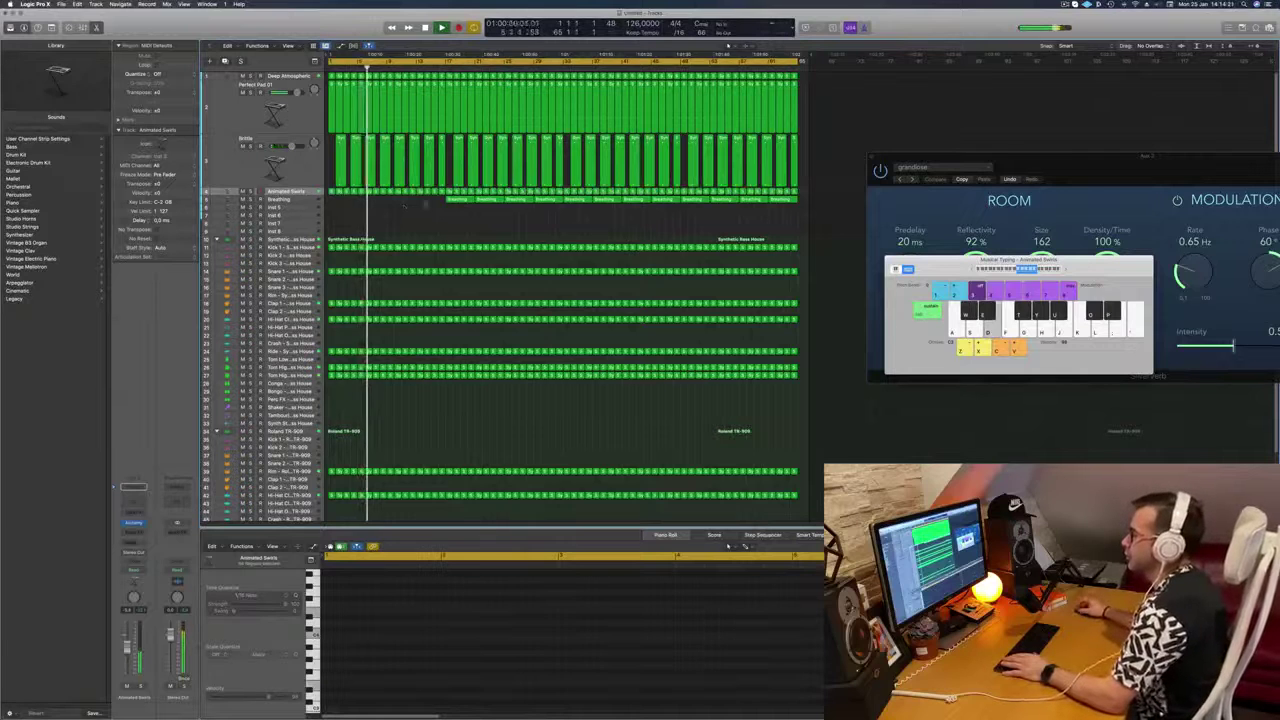
pyautogui.press('Return')
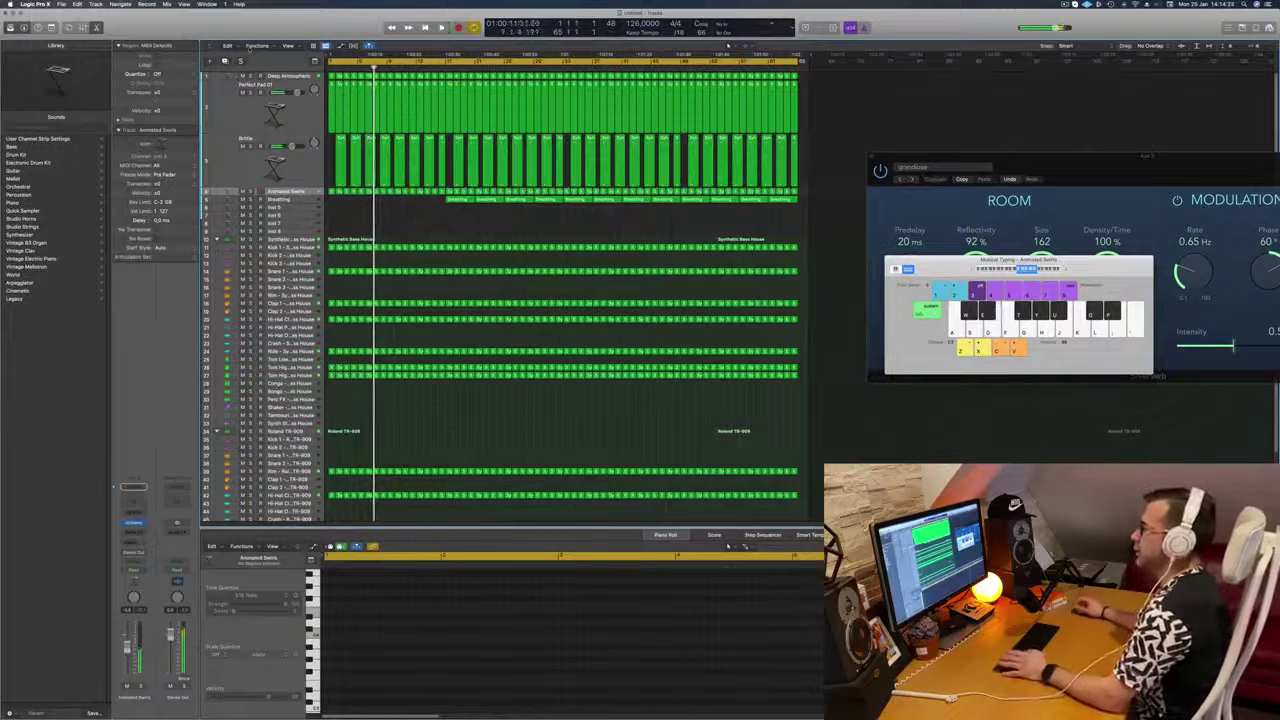
# Step: Select the Deep Atmospheric track, show the toolbar, and enlarge the track with track zoom
pyautogui.press('super+a')
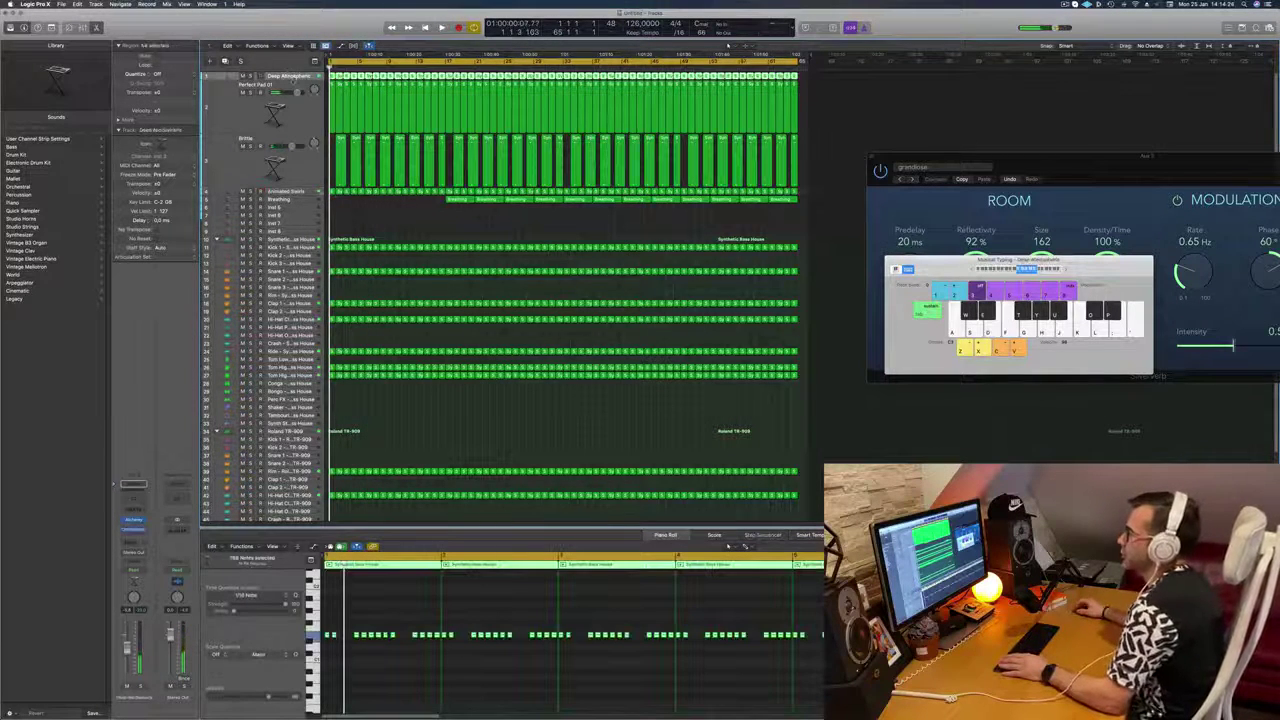
pyautogui.press('ctrl+alt+super+t')
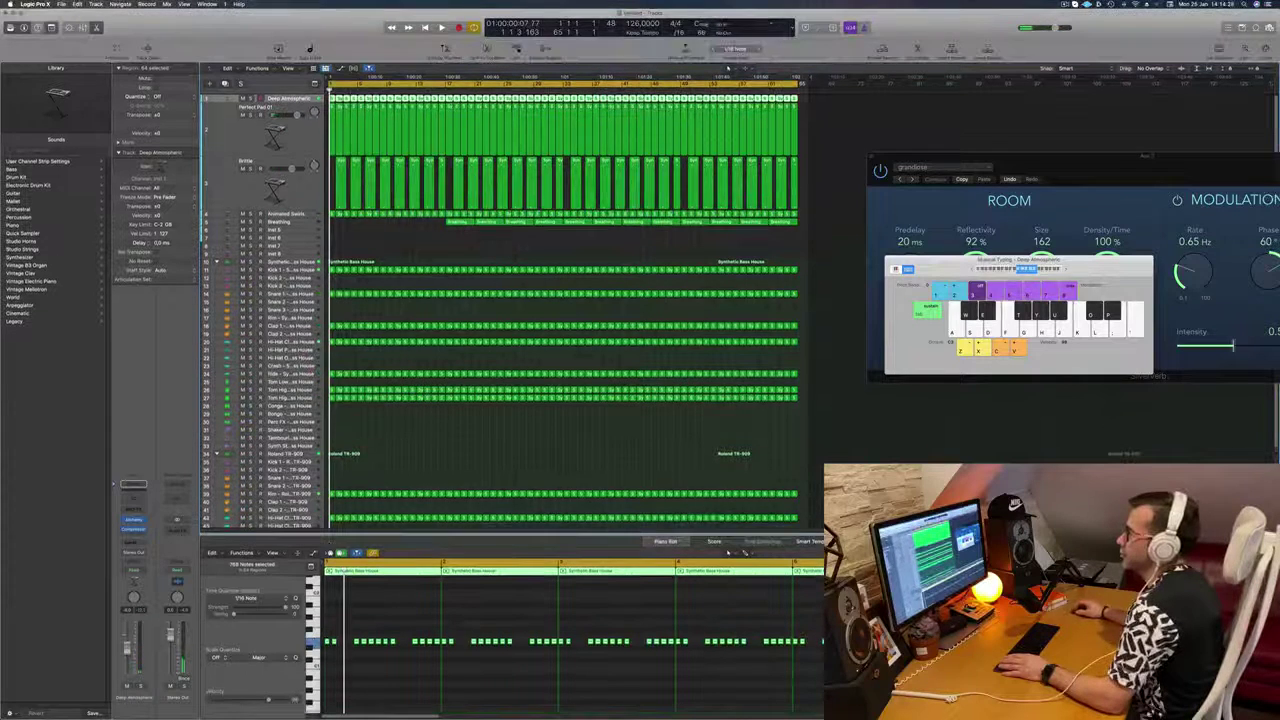
pyautogui.click(149, 50)
pyautogui.scroll(4, 250, 131)
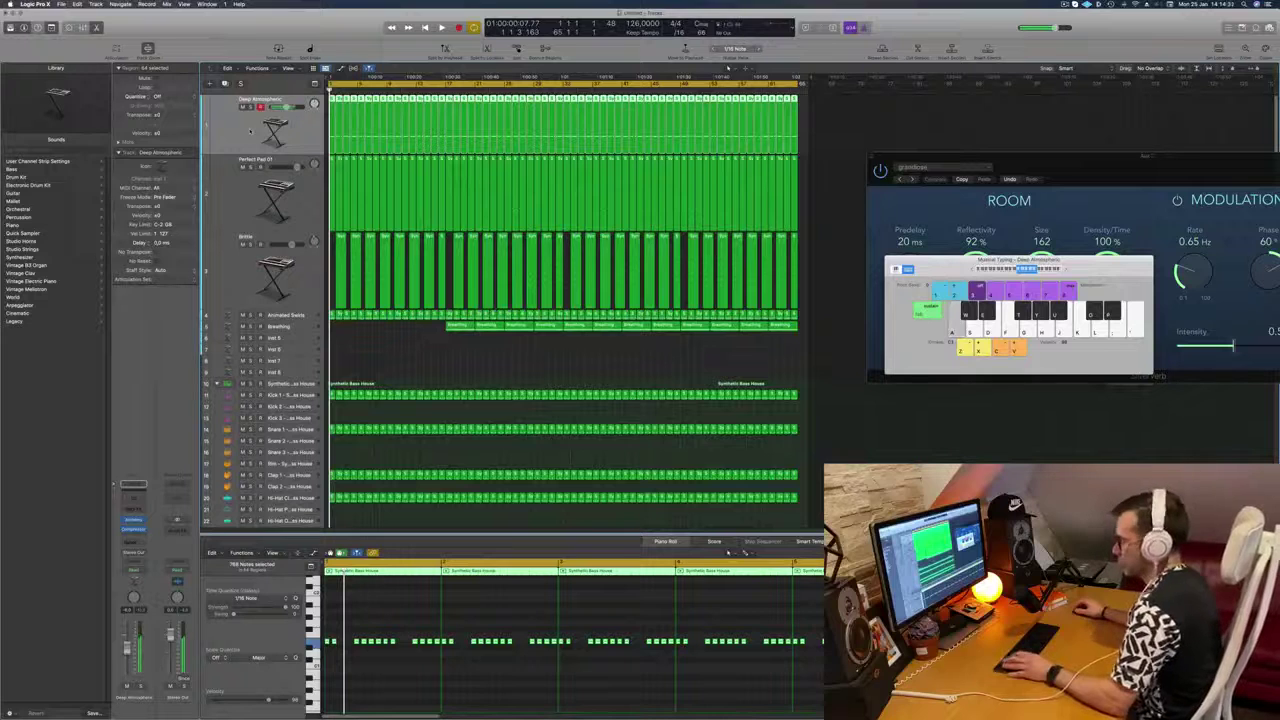
# Step: Hide the Musical Typing keyboard and show track automation for the arrangement
pyautogui.press('super+k')
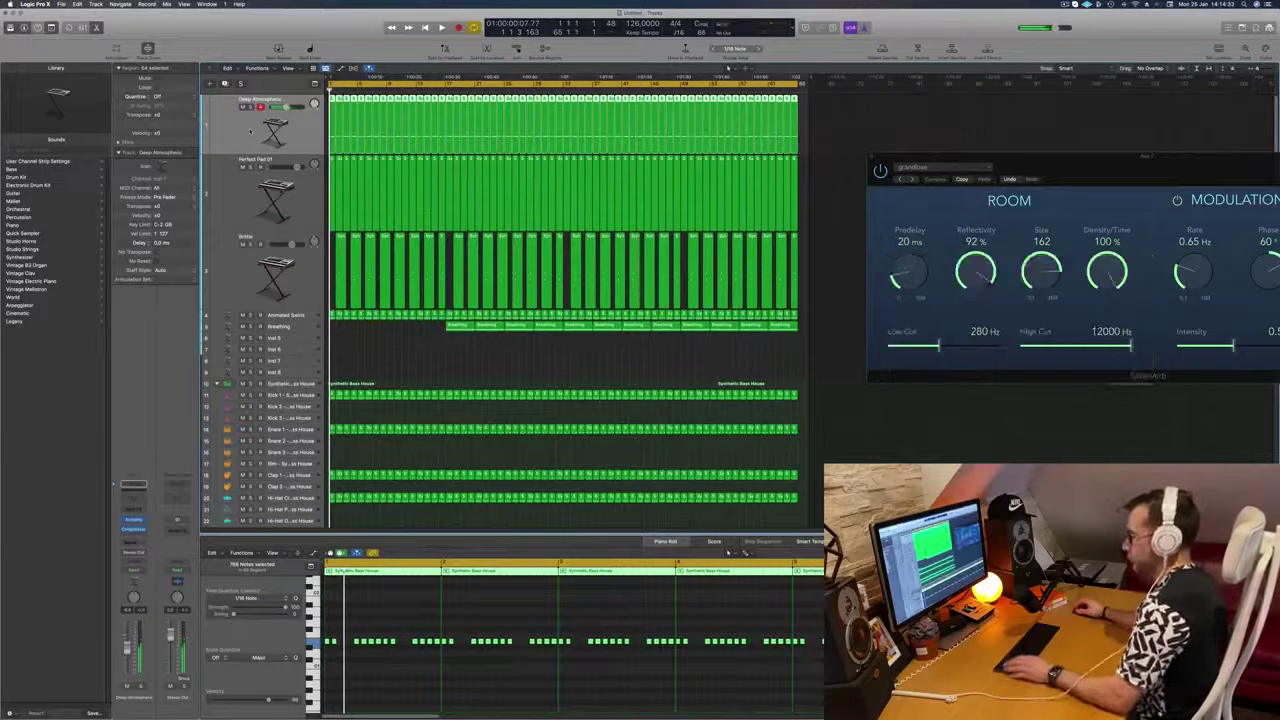
pyautogui.press('a')
pyautogui.press('space')
pyautogui.press('space')
pyautogui.press('space')
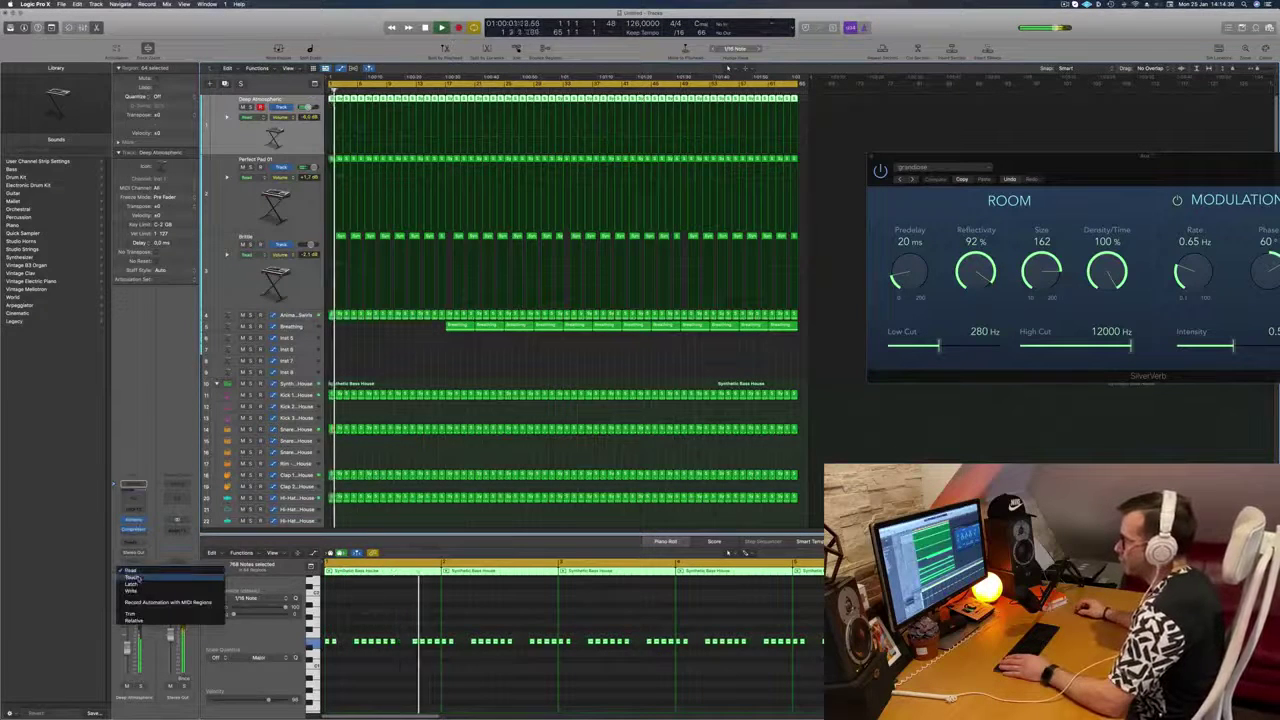
# Step: Set the Deep Atmospheric track to Touch automation and record a Cutoff movement in its Alchemy instrument during playback
pyautogui.click(134, 520)
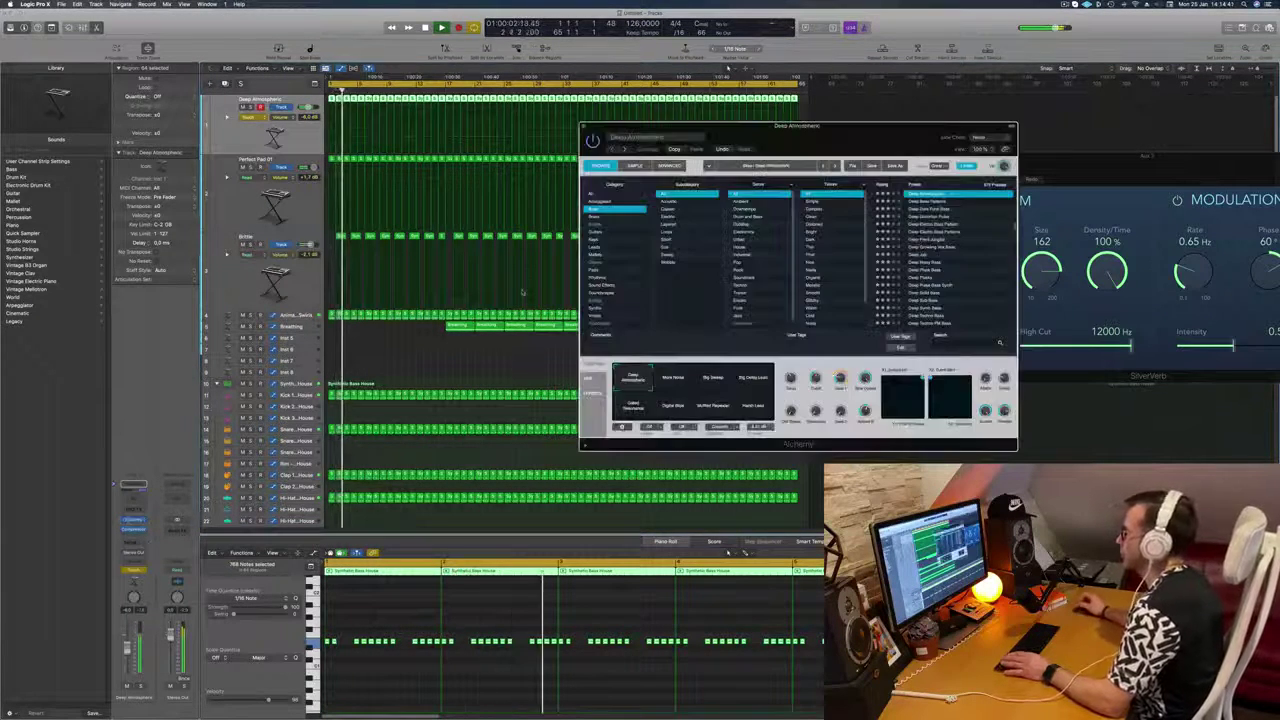
pyautogui.press('space')
pyautogui.press('space')
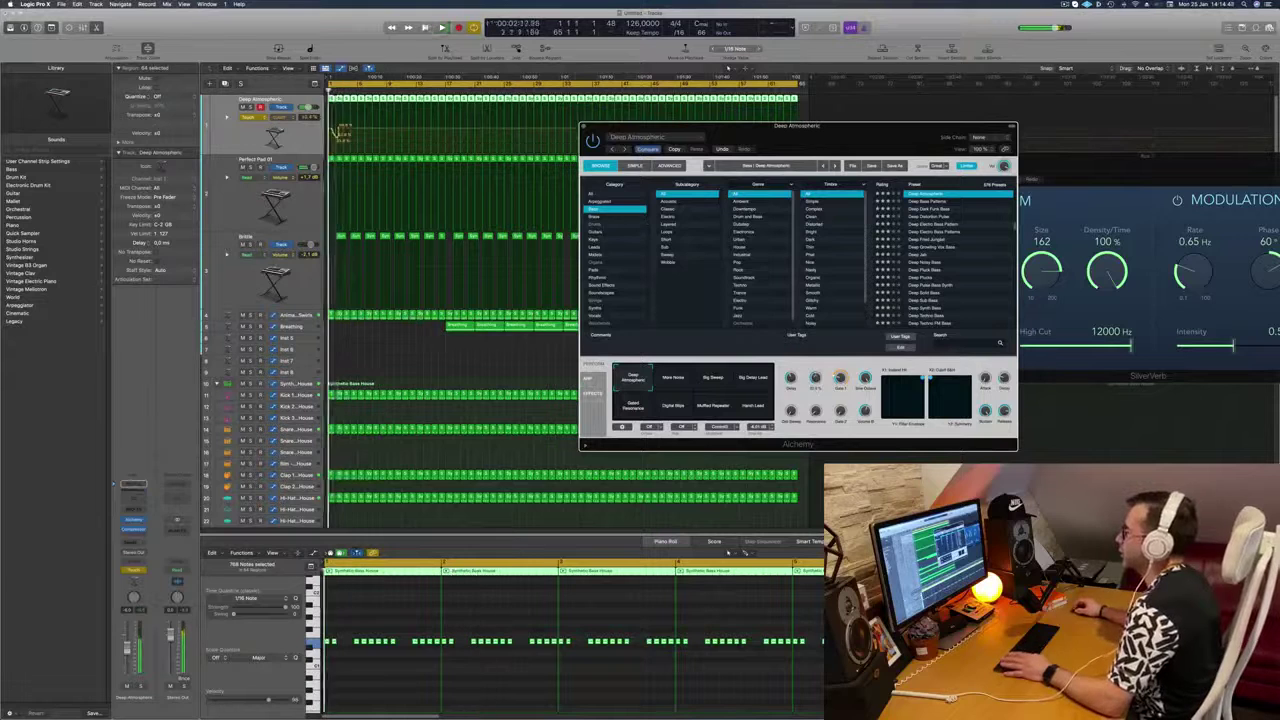
pyautogui.click(583, 128)
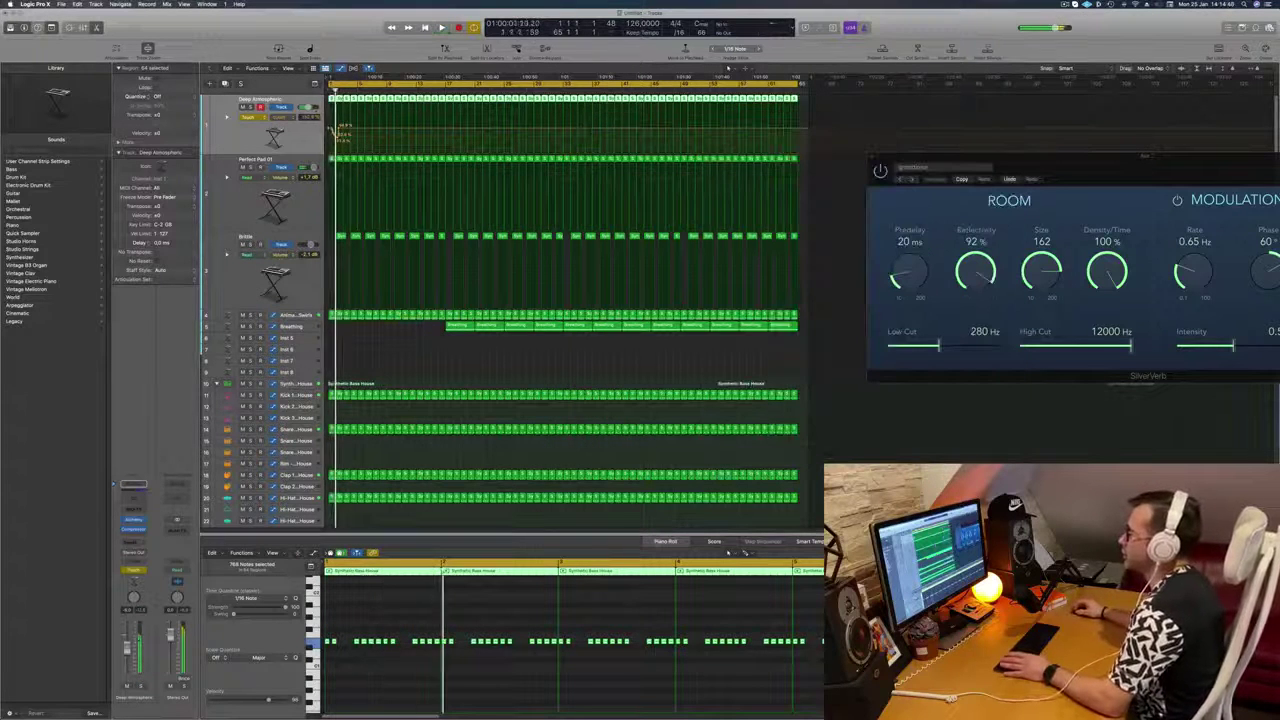
# Step: Replace the recorded Deep Atmospheric automation points with a ramp rising from the song start to about bar 9
pyautogui.moveTo(339, 130); pyautogui.dragTo(322, 131)
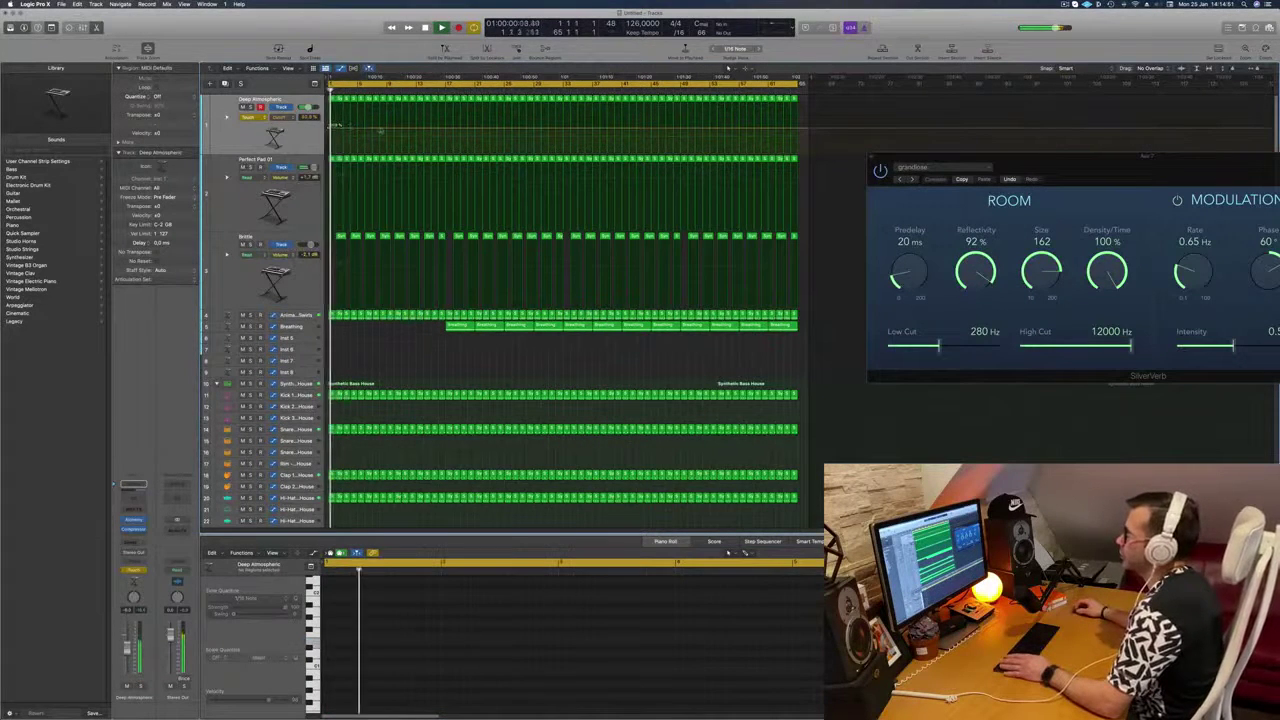
pyautogui.click(387, 129)
pyautogui.press('space')
pyautogui.press('space')
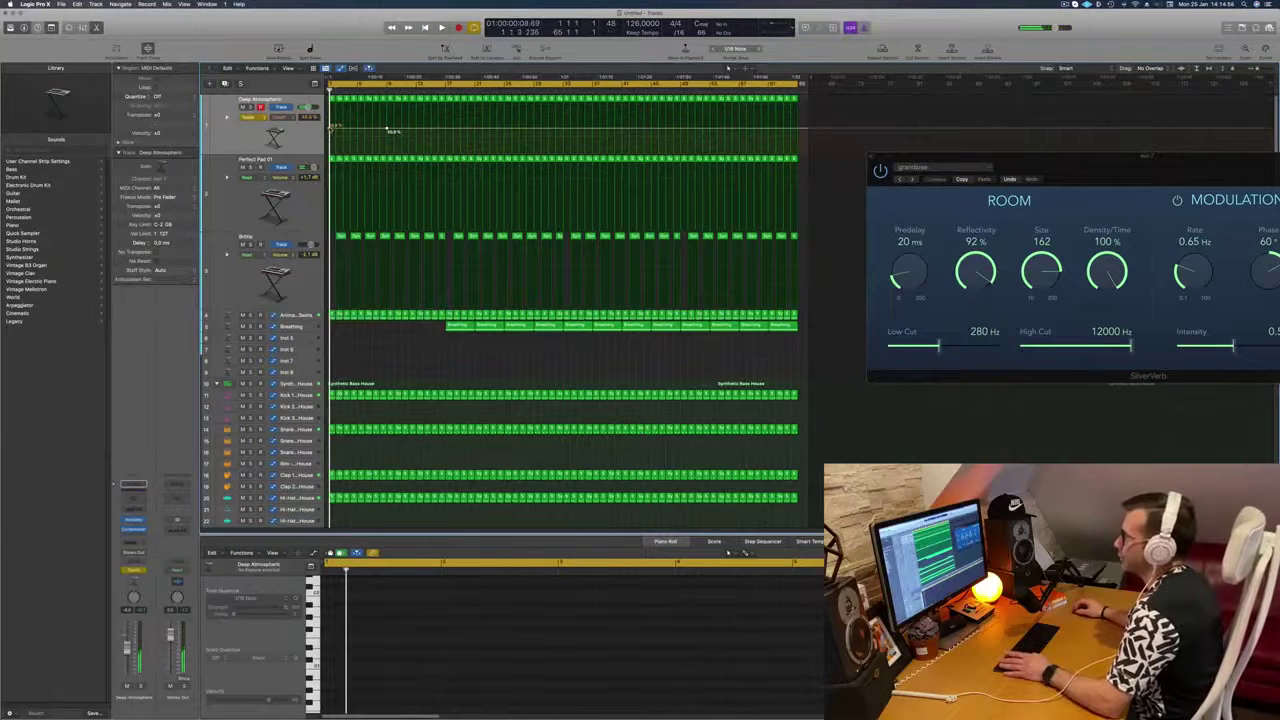
pyautogui.press('space')
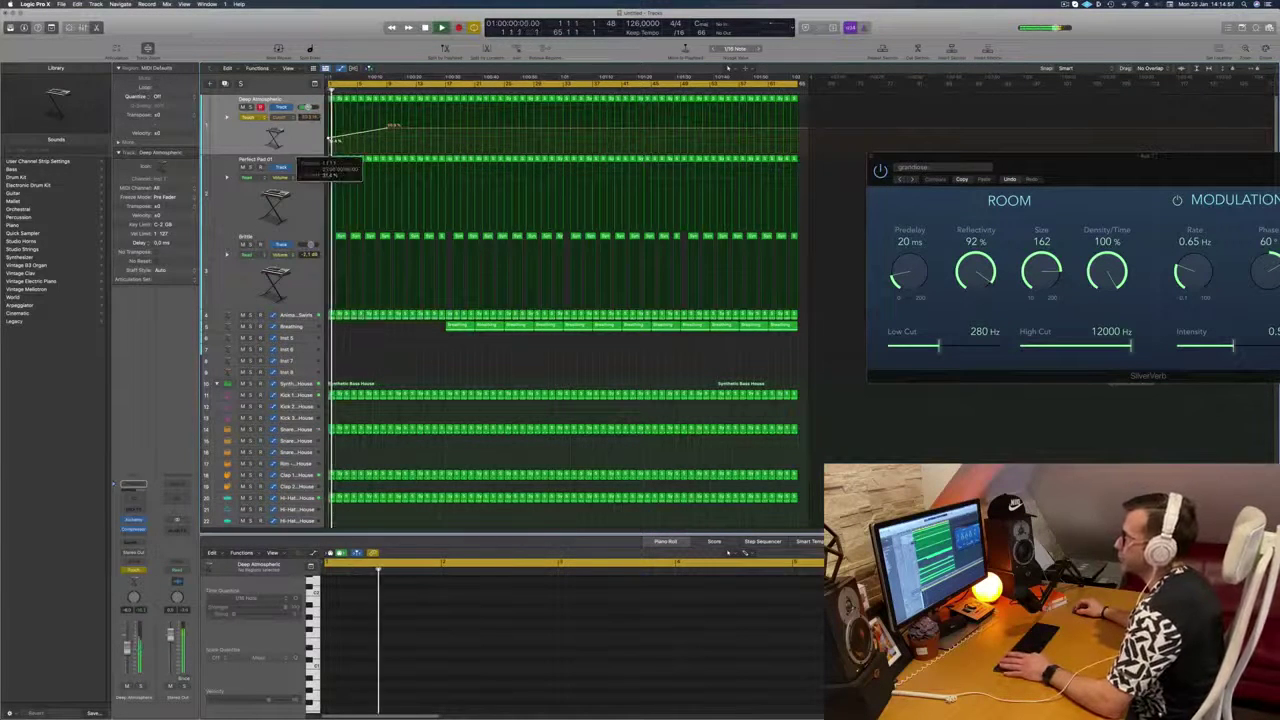
# Step: Set the Deep Atmospheric track's automation mode back to Read
pyautogui.click(249, 118)
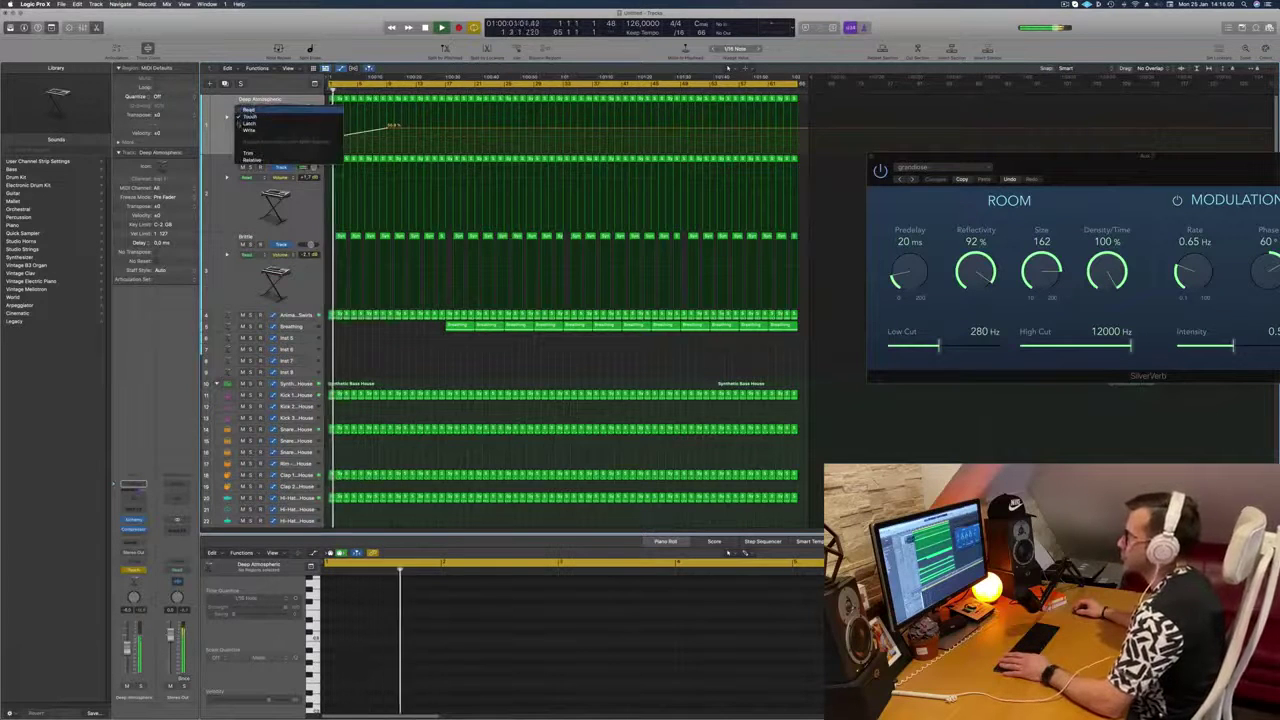
pyautogui.click(248, 109)
pyautogui.click(247, 133)
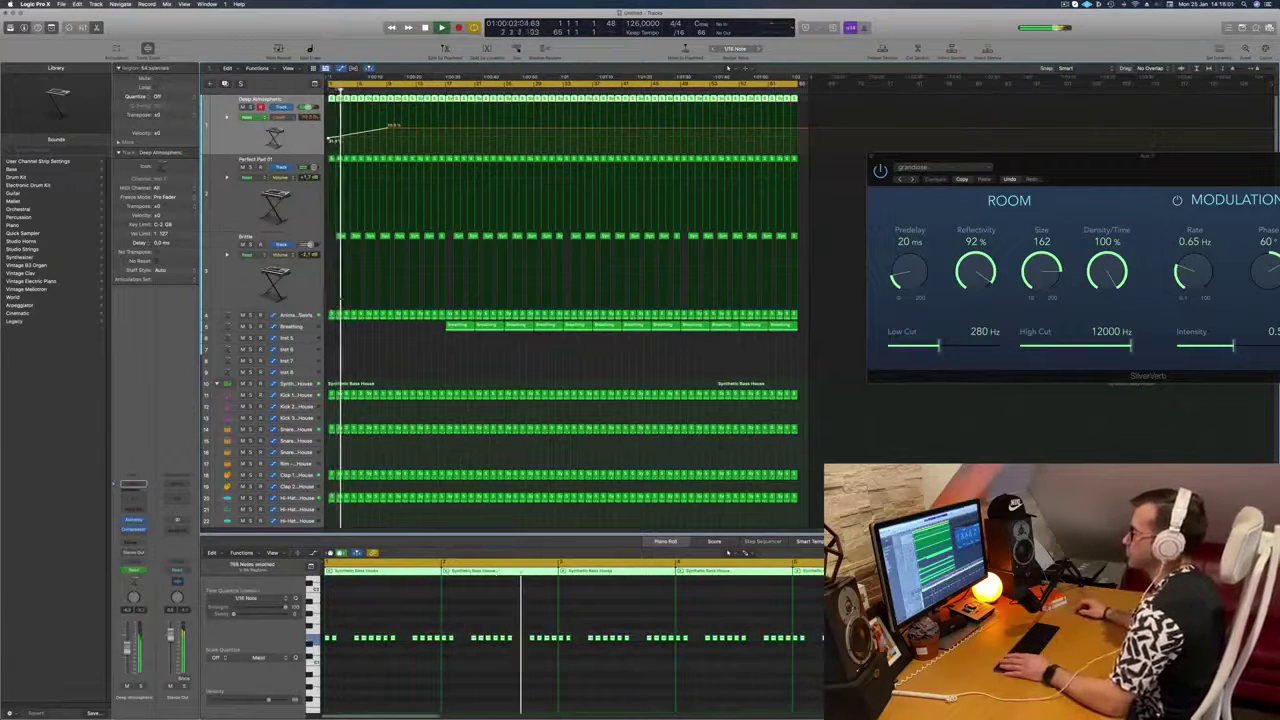
# Step: Delete the first two regions on the Brittle track
pyautogui.moveTo(327, 238); pyautogui.dragTo(357, 240)
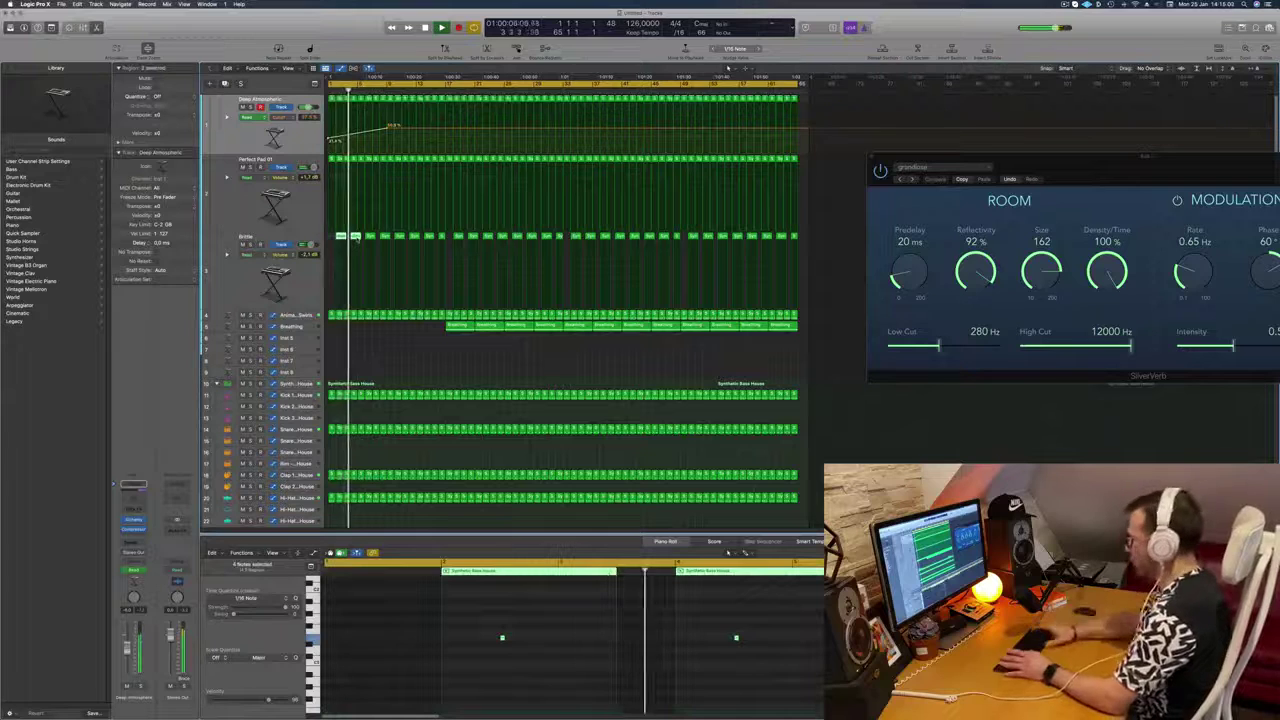
pyautogui.press('Delete')
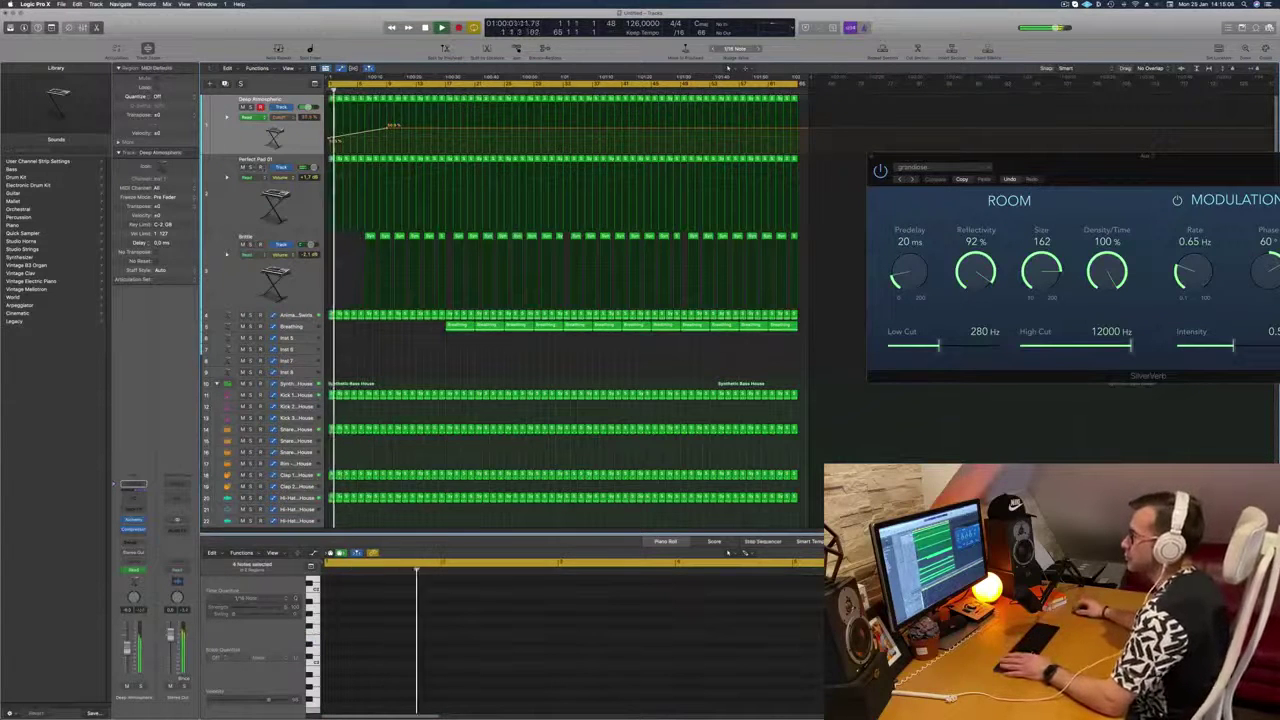
# Step: Audition the Perfect Pad 01 track in solo from the song start and release the solo
pyautogui.click(251, 168)
pyautogui.press('Return')
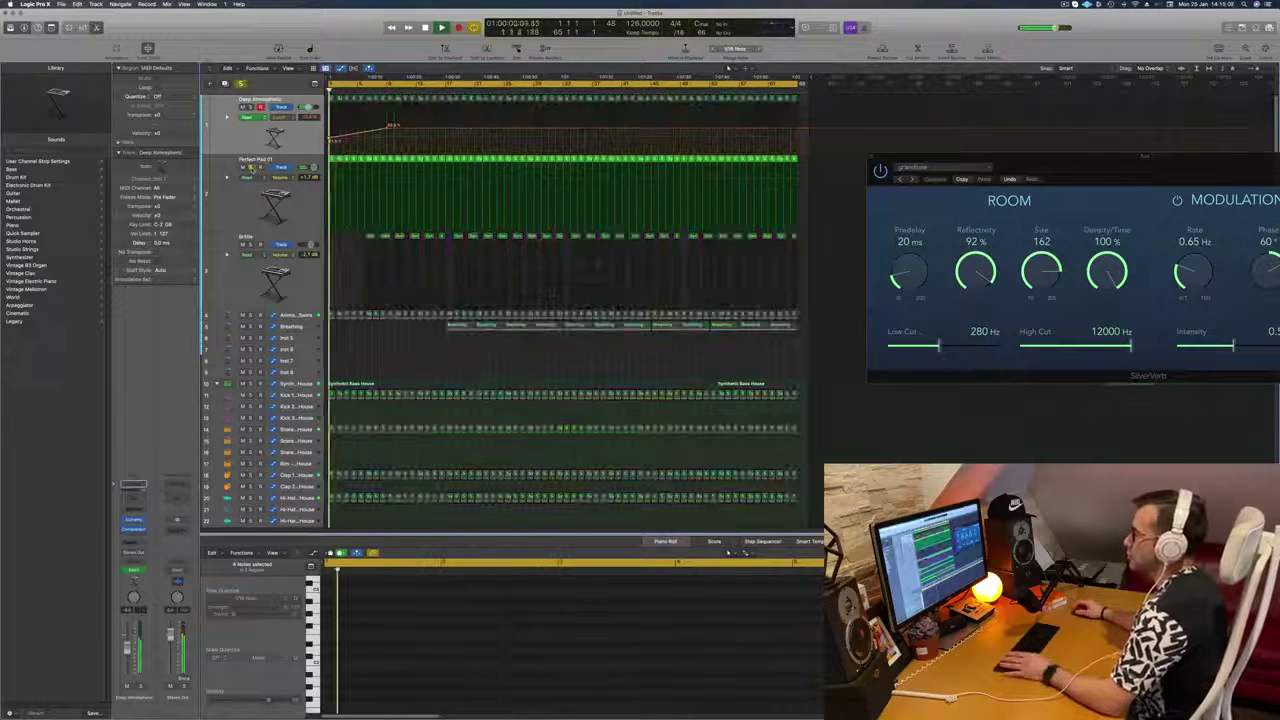
pyautogui.click(251, 168)
pyautogui.press('Return')
# Step: Insert a Channel EQ on the Perfect Pad 01 track with a low cut at about 200 Hz
pyautogui.click(251, 190)
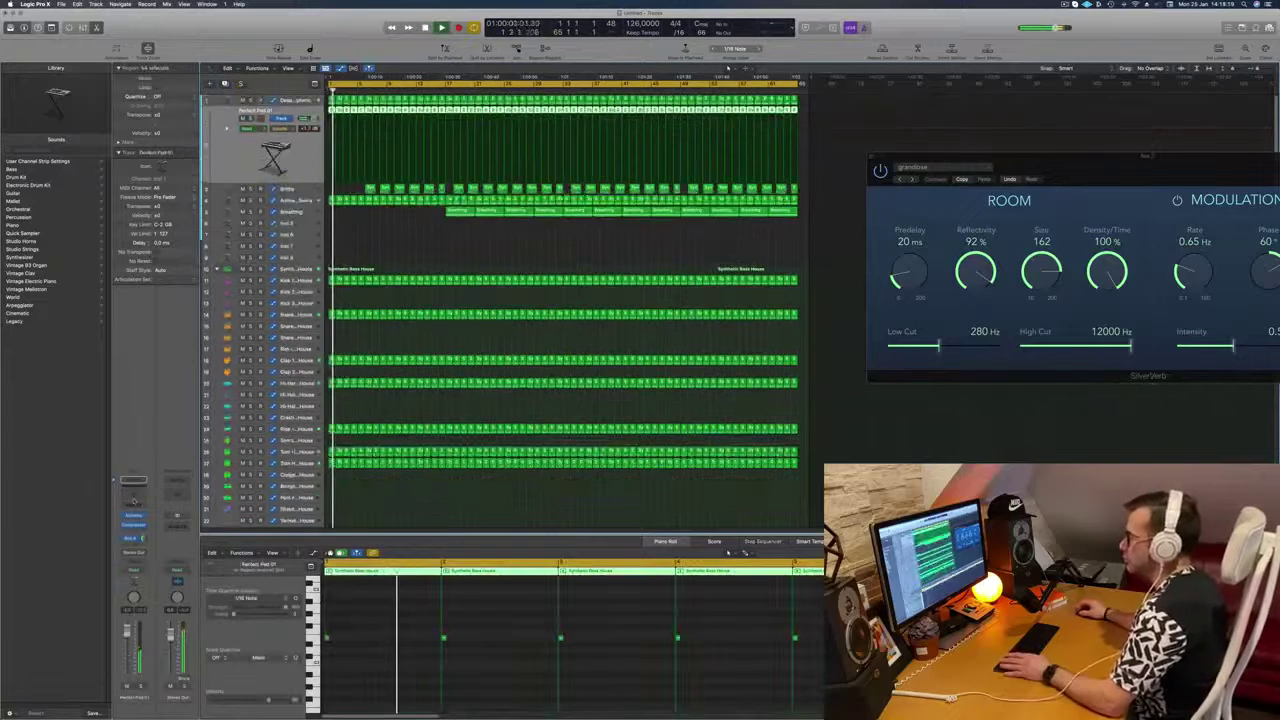
pyautogui.click(133, 495)
pyautogui.press('Return')
pyautogui.click(443, 151)
pyautogui.moveTo(447, 200); pyautogui.dragTo(603, 183)
pyautogui.moveTo(582, 264); pyautogui.dragTo(612, 258)
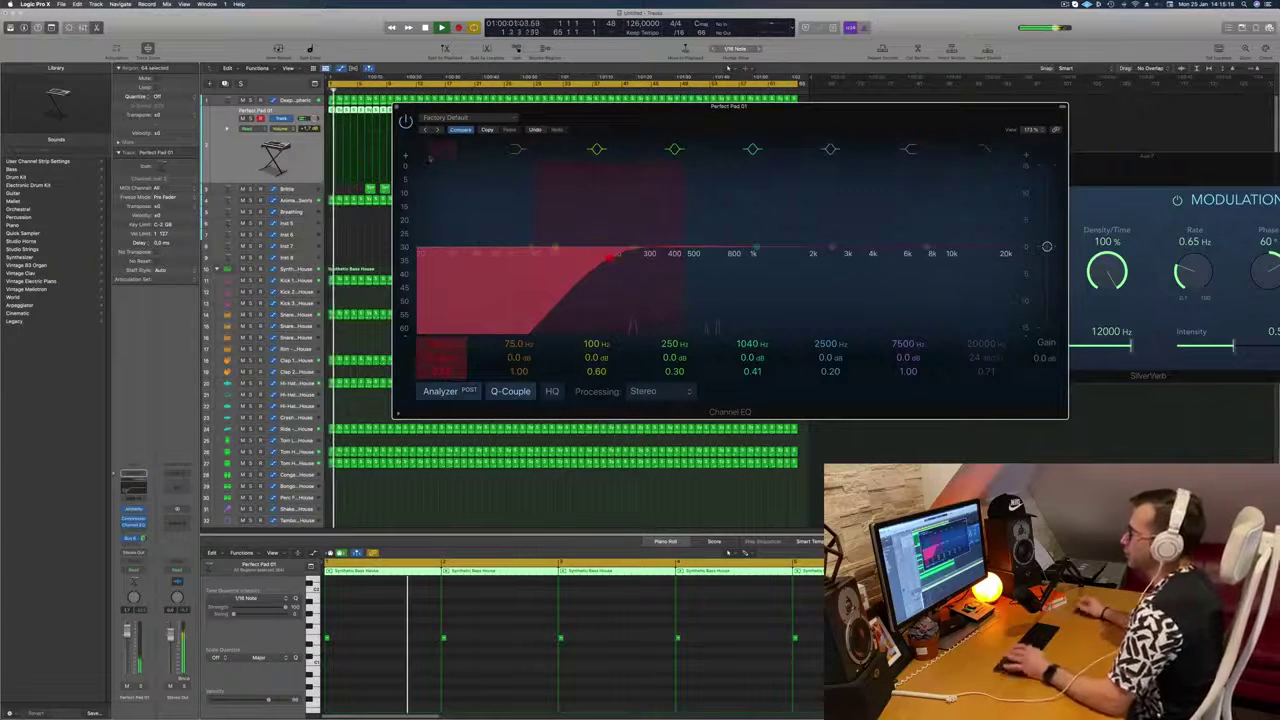
pyautogui.click(397, 107)
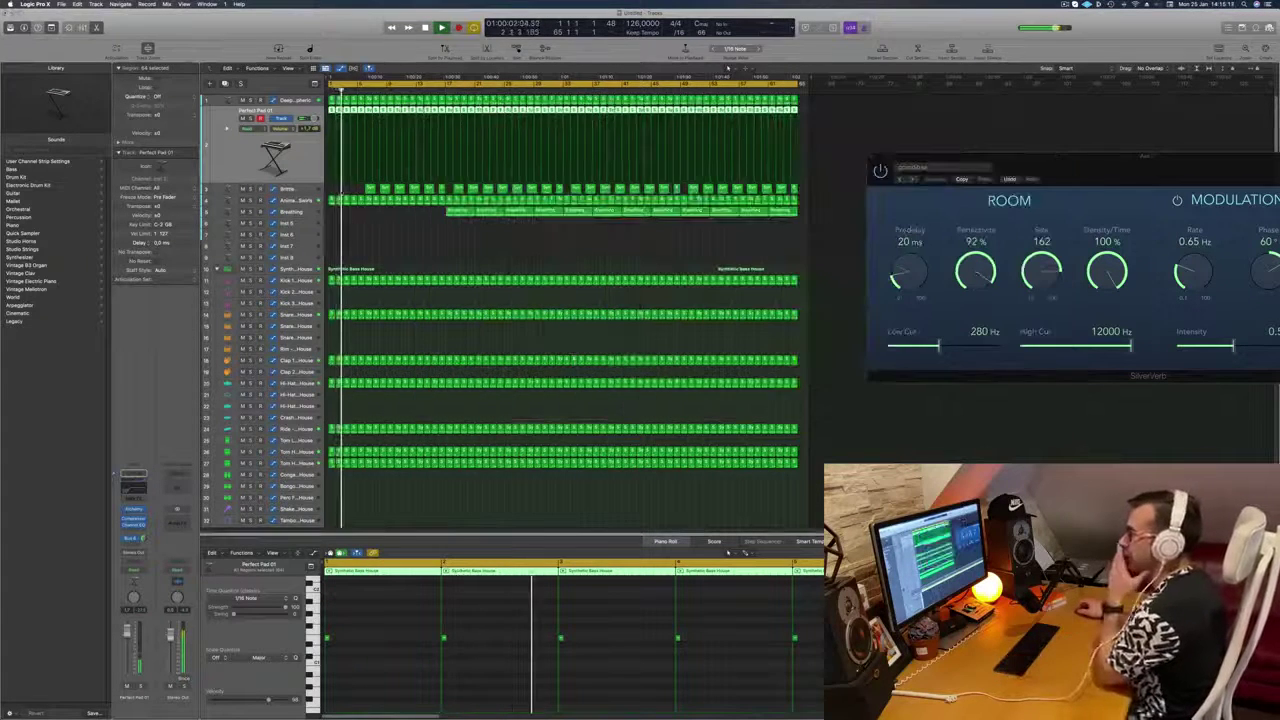
# Step: Insert a Channel EQ on the Deep Atmospheric track and close its window
pyautogui.click(250, 101)
pyautogui.click(250, 101)
pyautogui.click(284, 101)
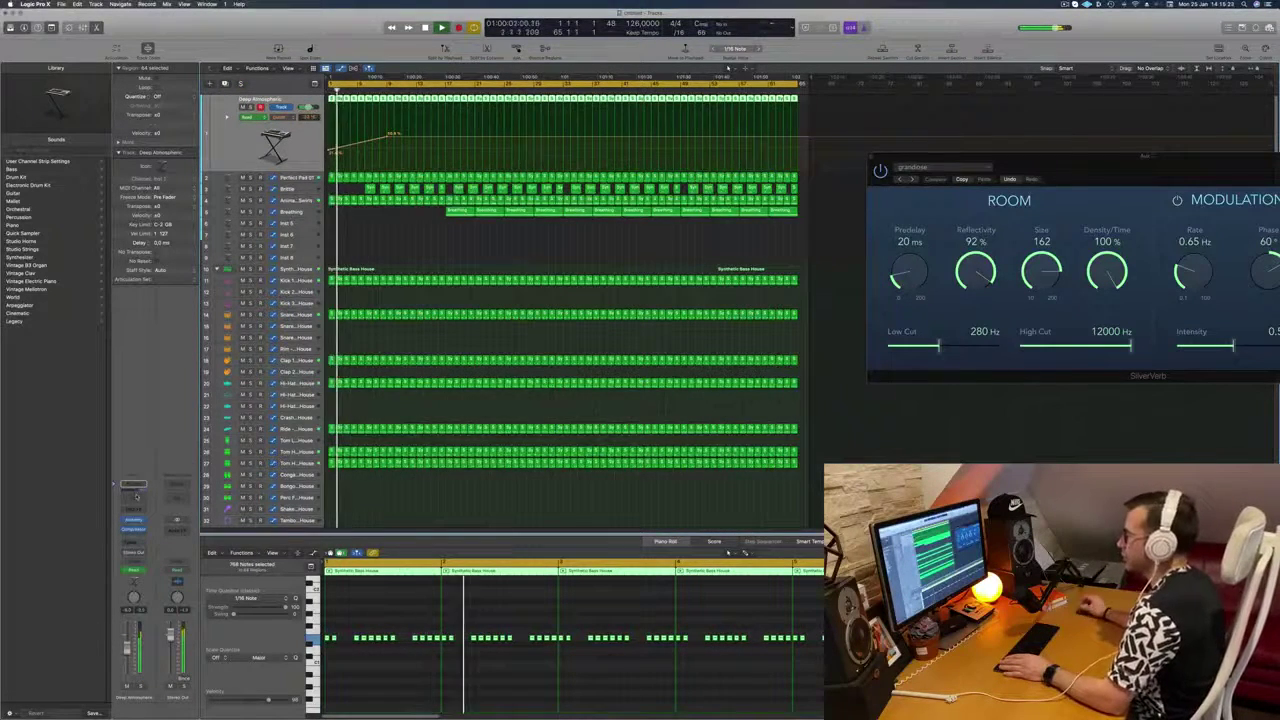
pyautogui.click(137, 496)
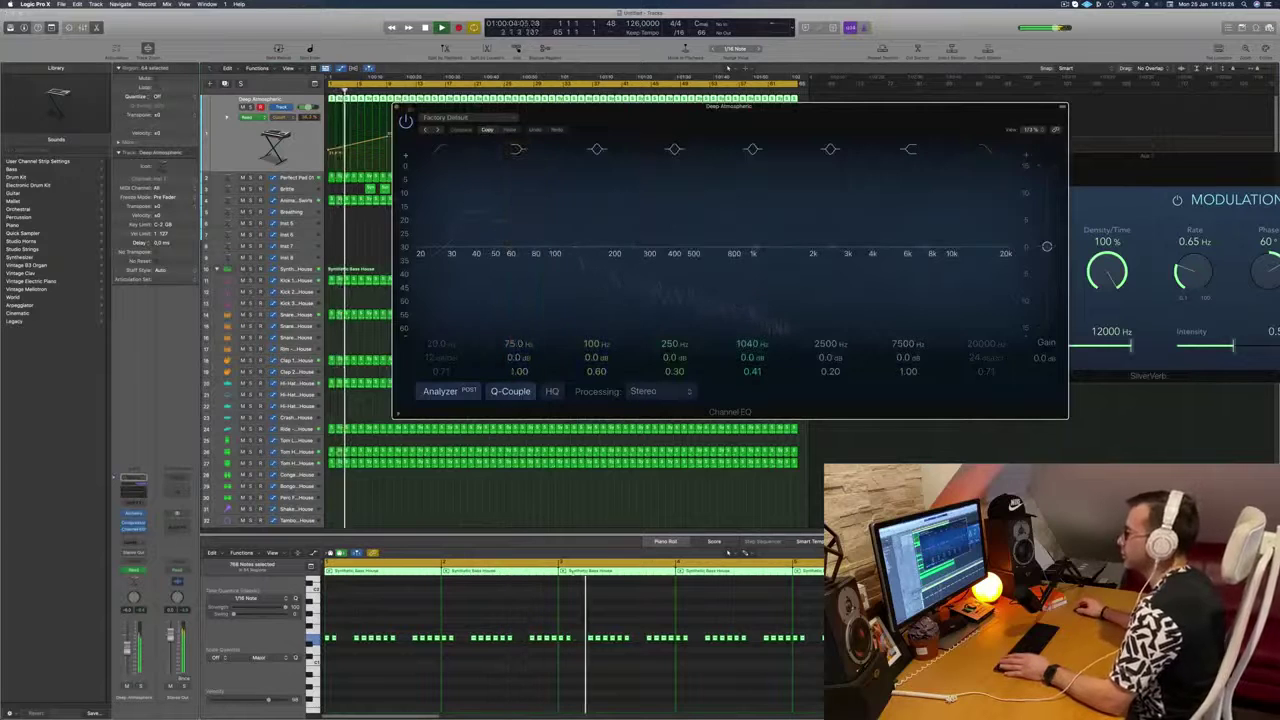
pyautogui.click(397, 107)
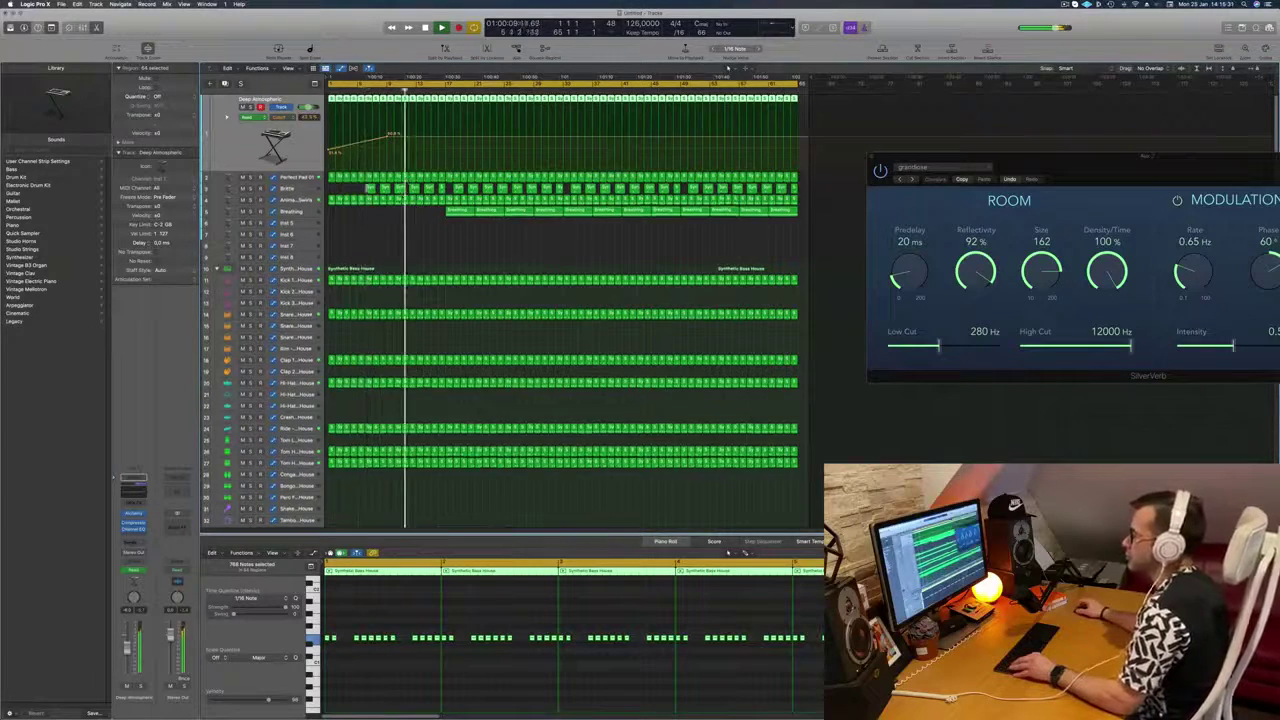
# Step: Copy the first Roland TR-909 hi-hat region to the TR-909 crash track and keep only its downbeat note
pyautogui.press('z')
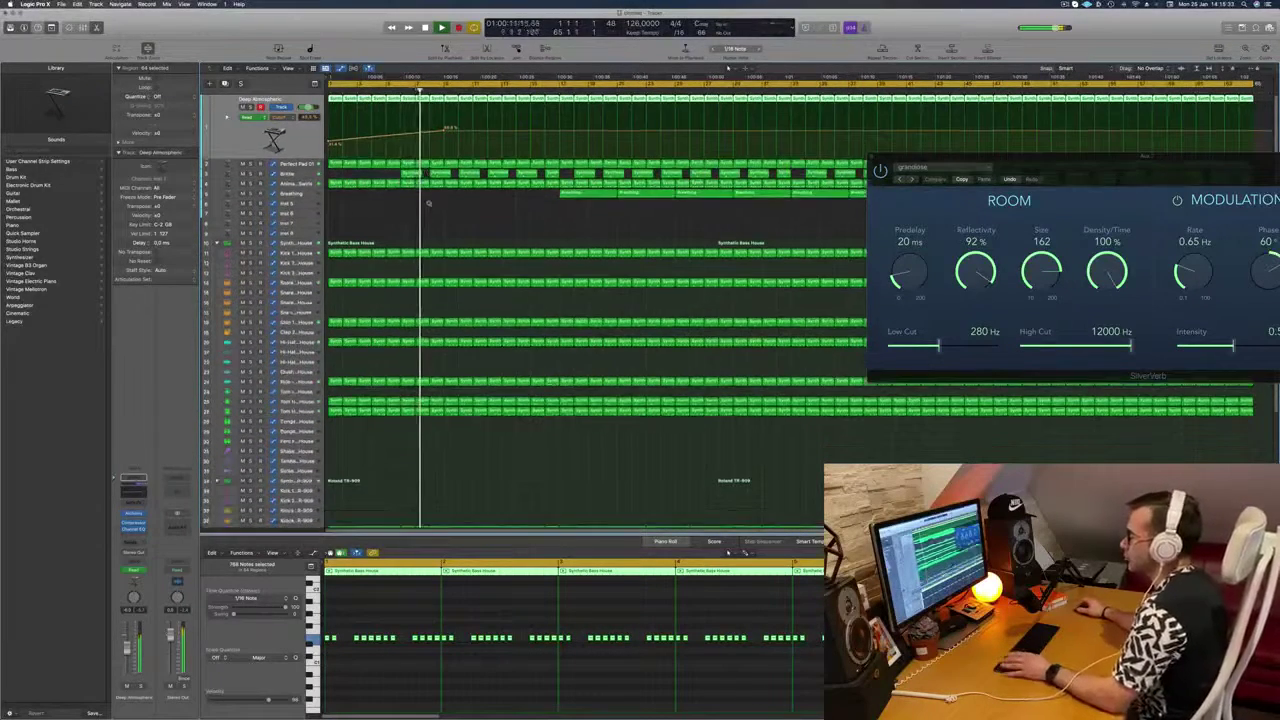
pyautogui.scroll(-5, 428, 207)
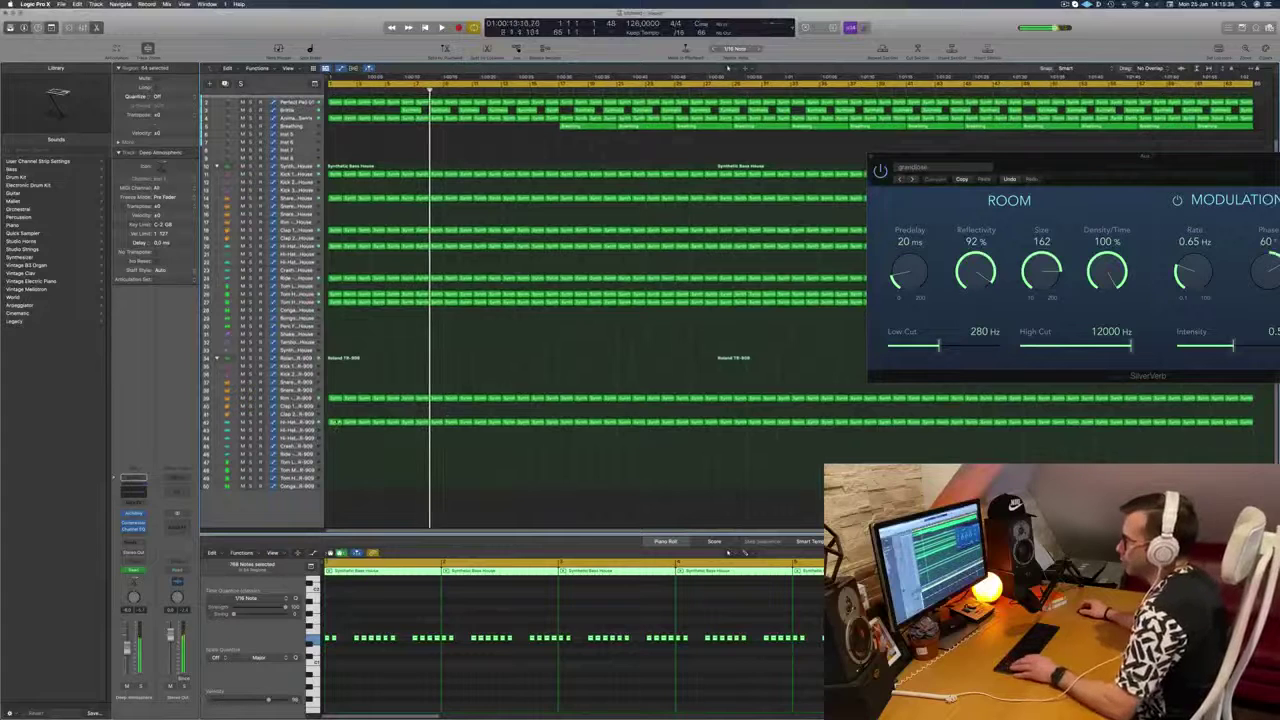
pyautogui.click(336, 422)
pyautogui.moveTo(336, 422); pyautogui.dragTo(337, 456)
pyautogui.moveTo(332, 628); pyautogui.dragTo(436, 647)
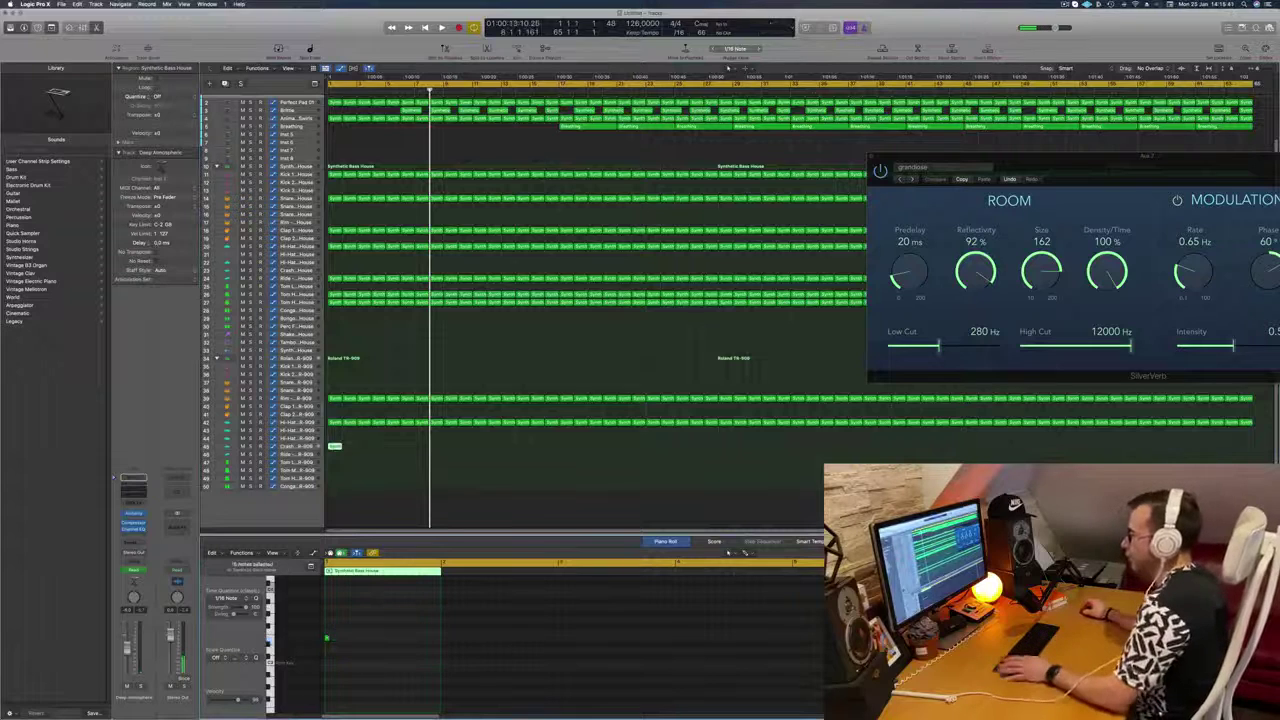
# Step: Add another bus send on the Roland TR-909 crash track, feeding the SilverVerb aux, and play from the start
pyautogui.press('Return')
pyautogui.press('space')
pyautogui.click(297, 449)
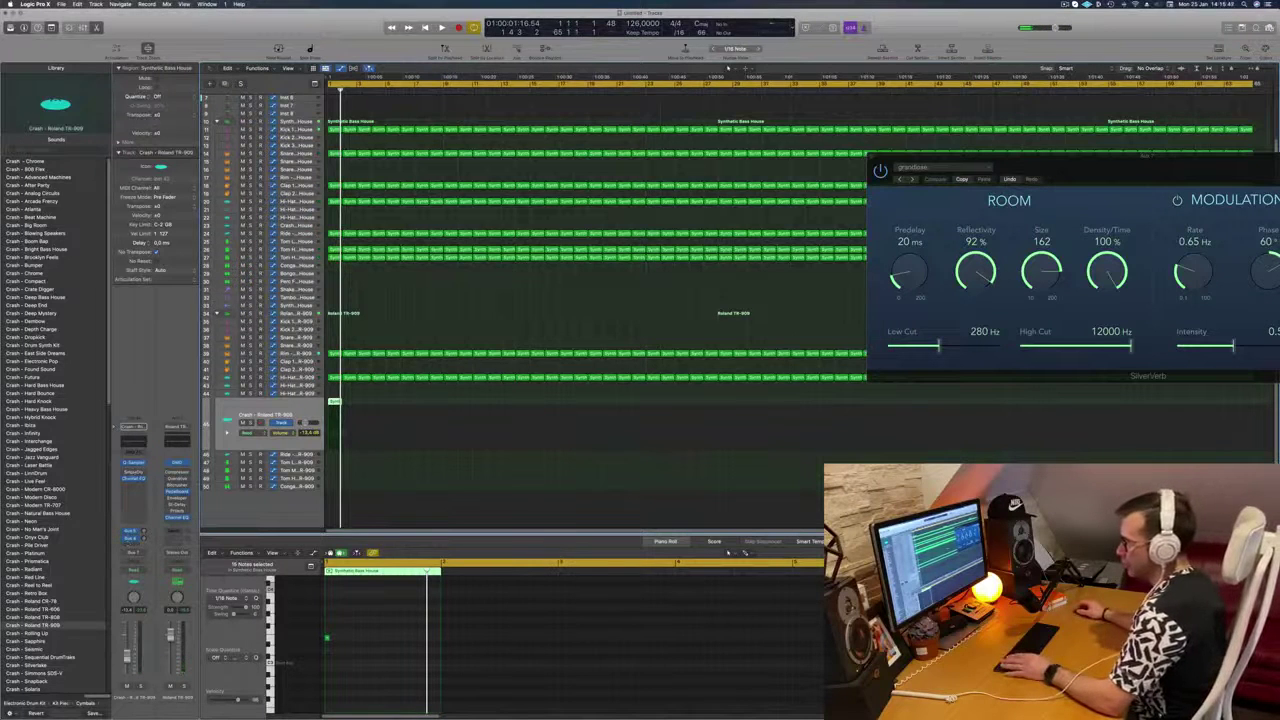
pyautogui.click(130, 545)
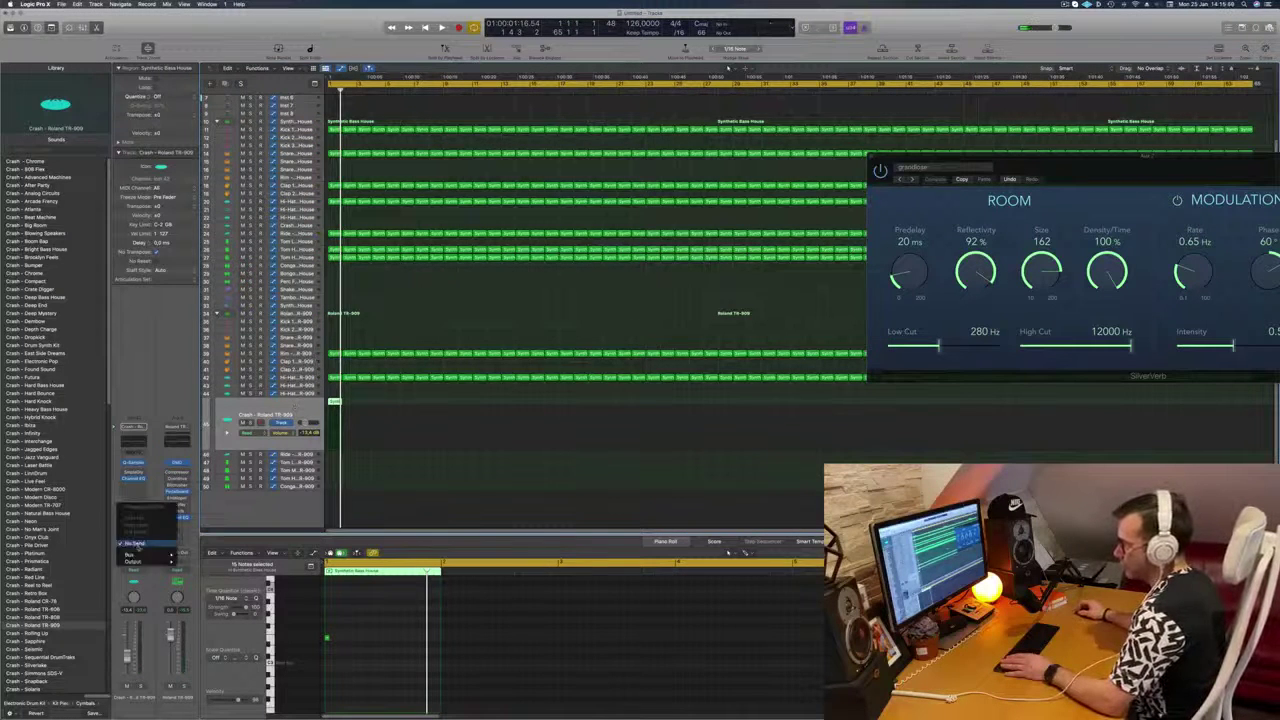
pyautogui.moveTo(140, 556)
pyautogui.click(222, 490)
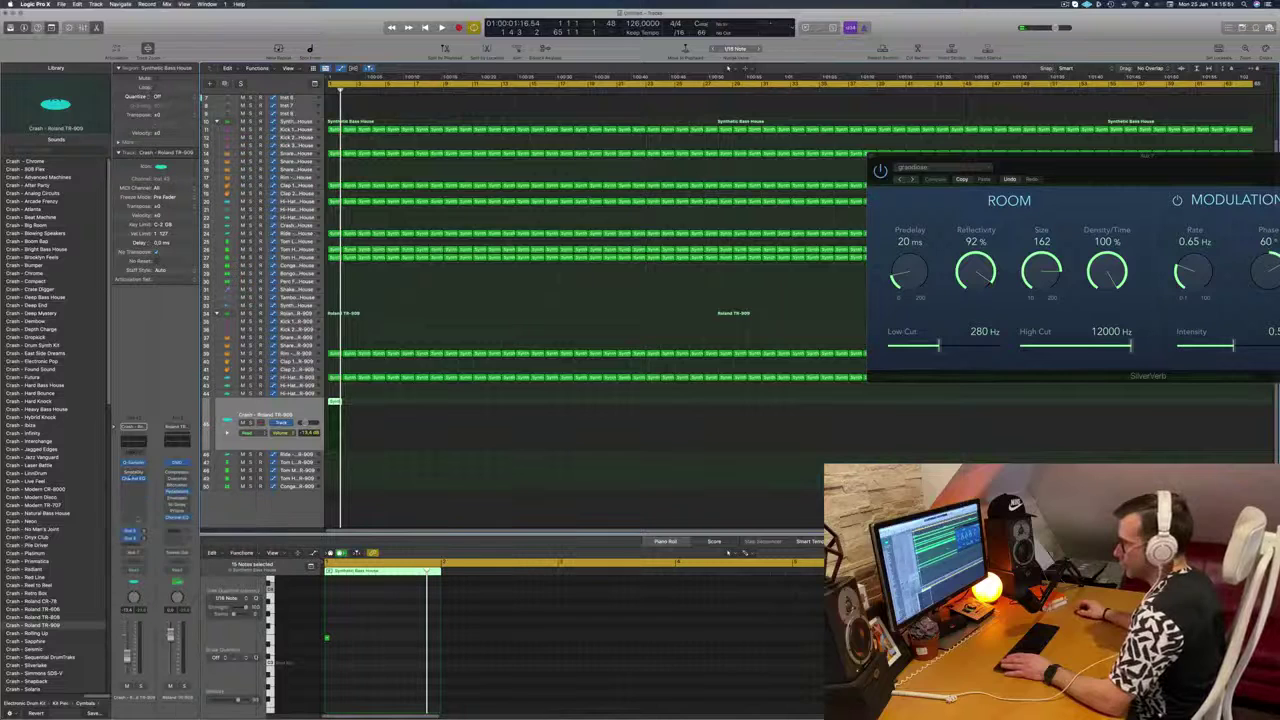
pyautogui.press('space')
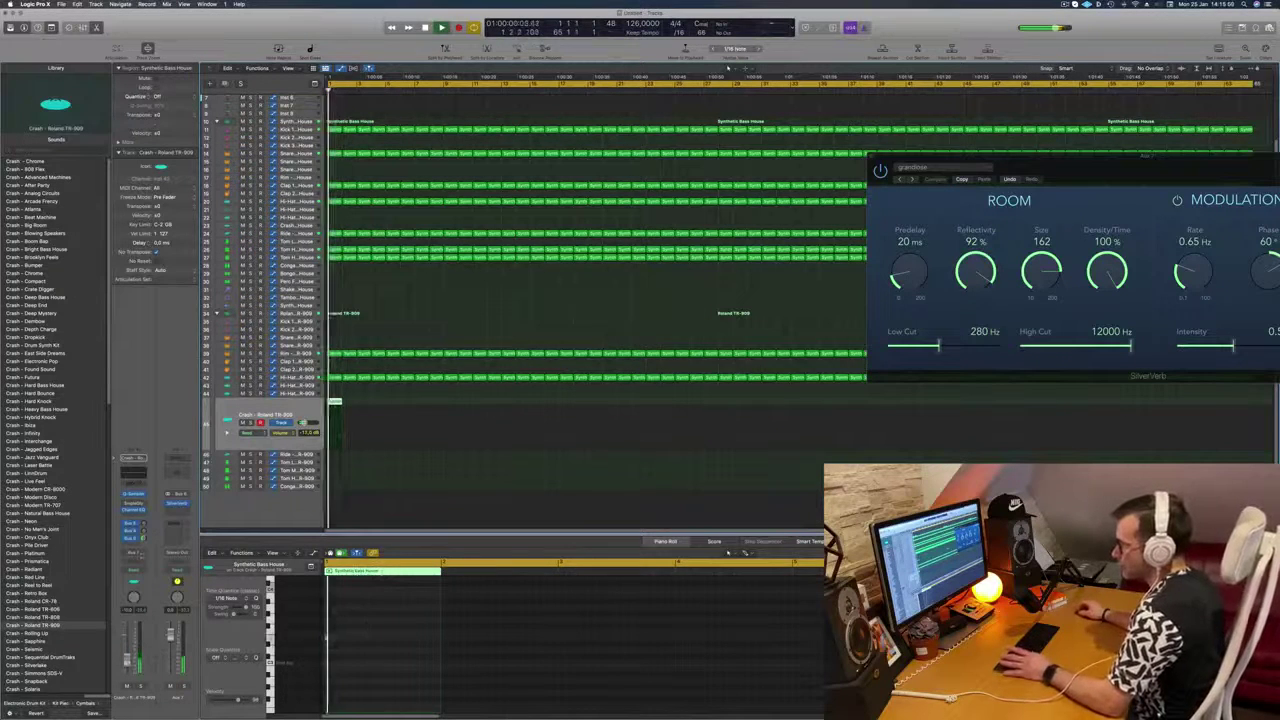
# Step: Examine the crash sample and its file and editing options in Quick Sampler
pyautogui.click(133, 495)
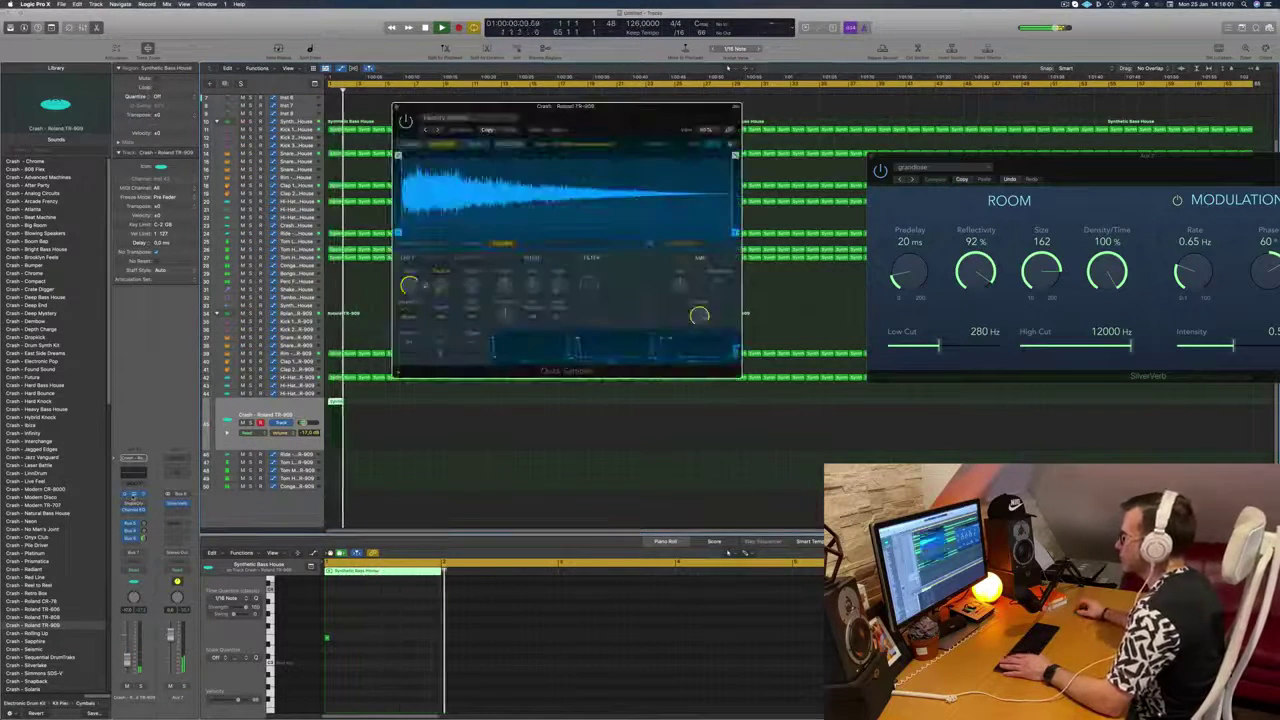
pyautogui.moveTo(637, 121); pyautogui.dragTo(610, 201)
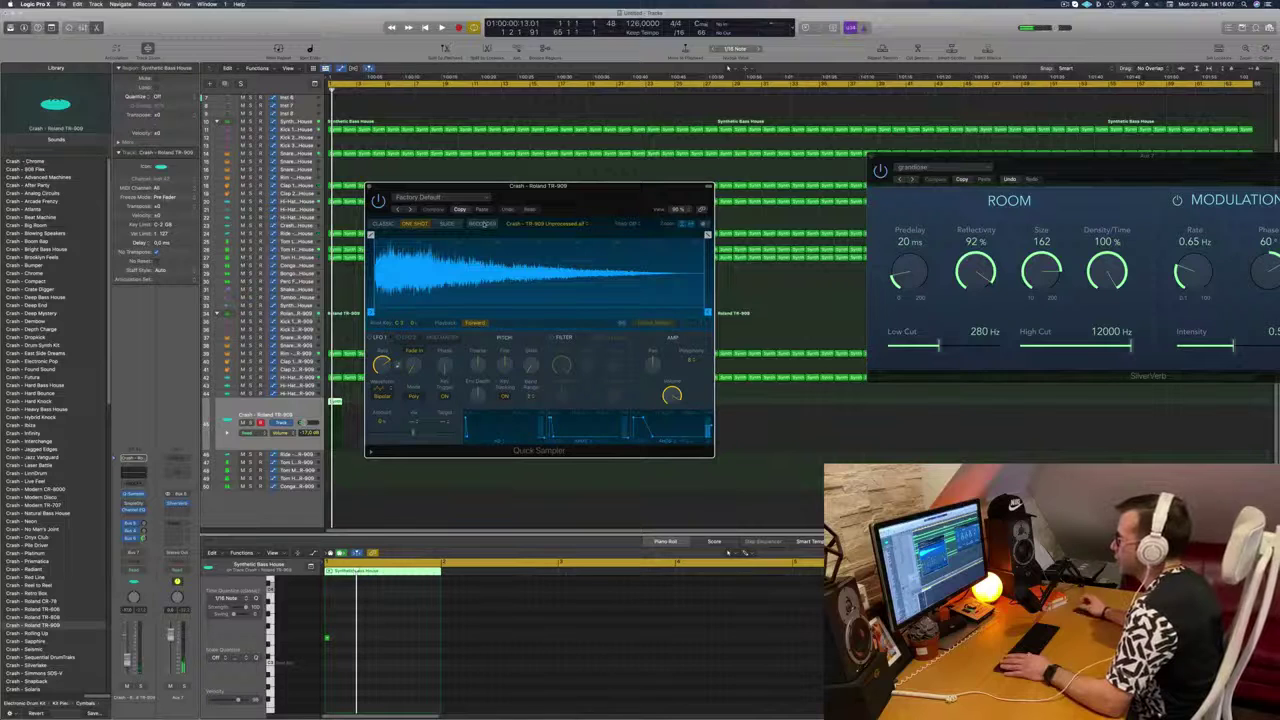
pyautogui.click(584, 224)
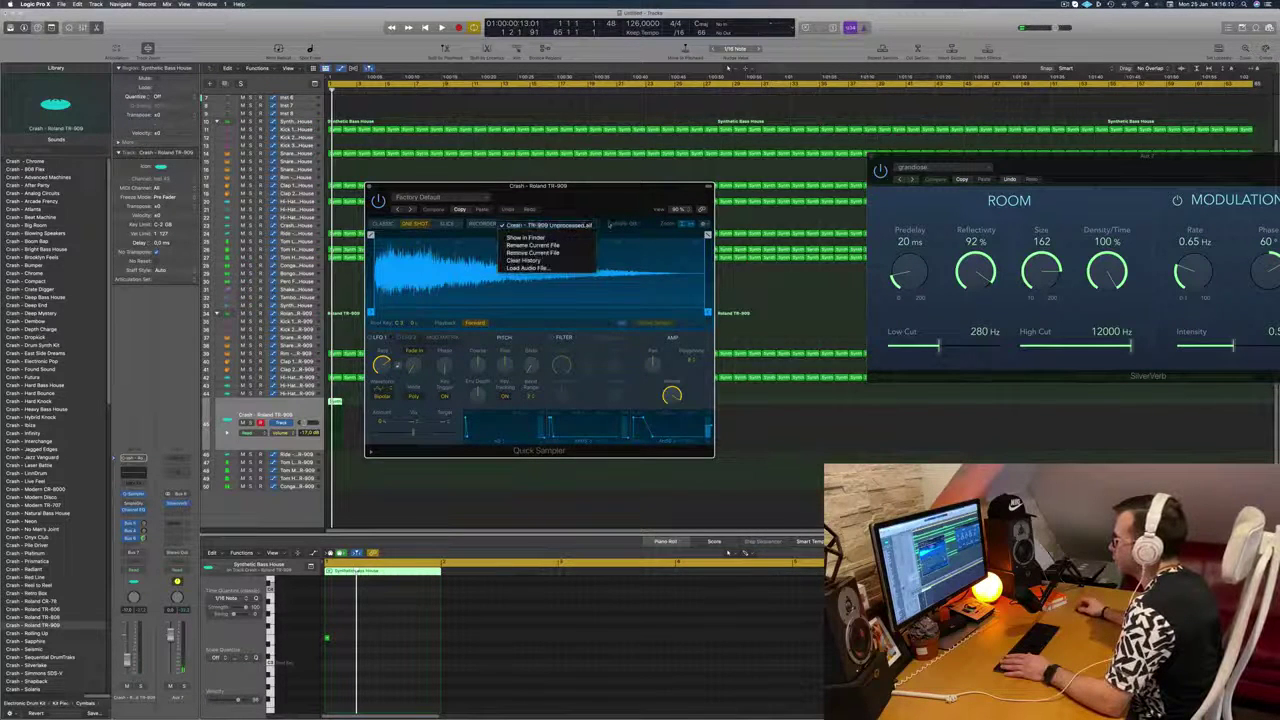
pyautogui.click(612, 224)
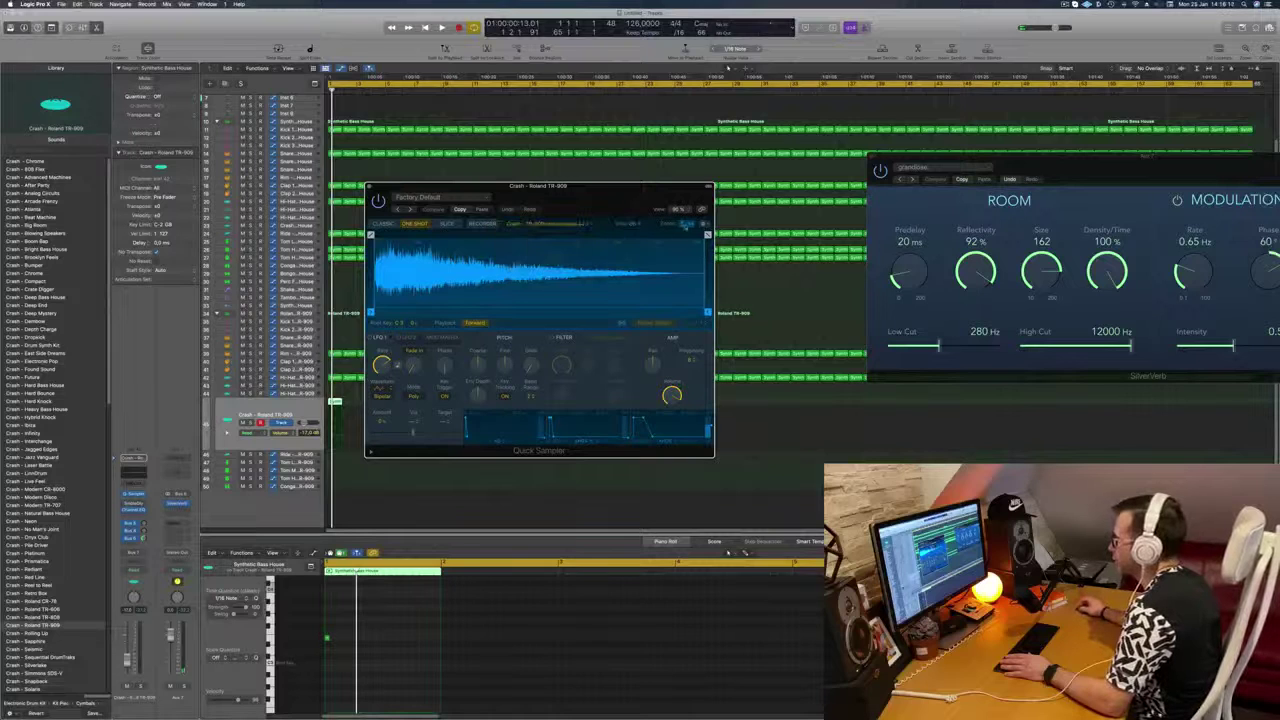
pyautogui.click(704, 224)
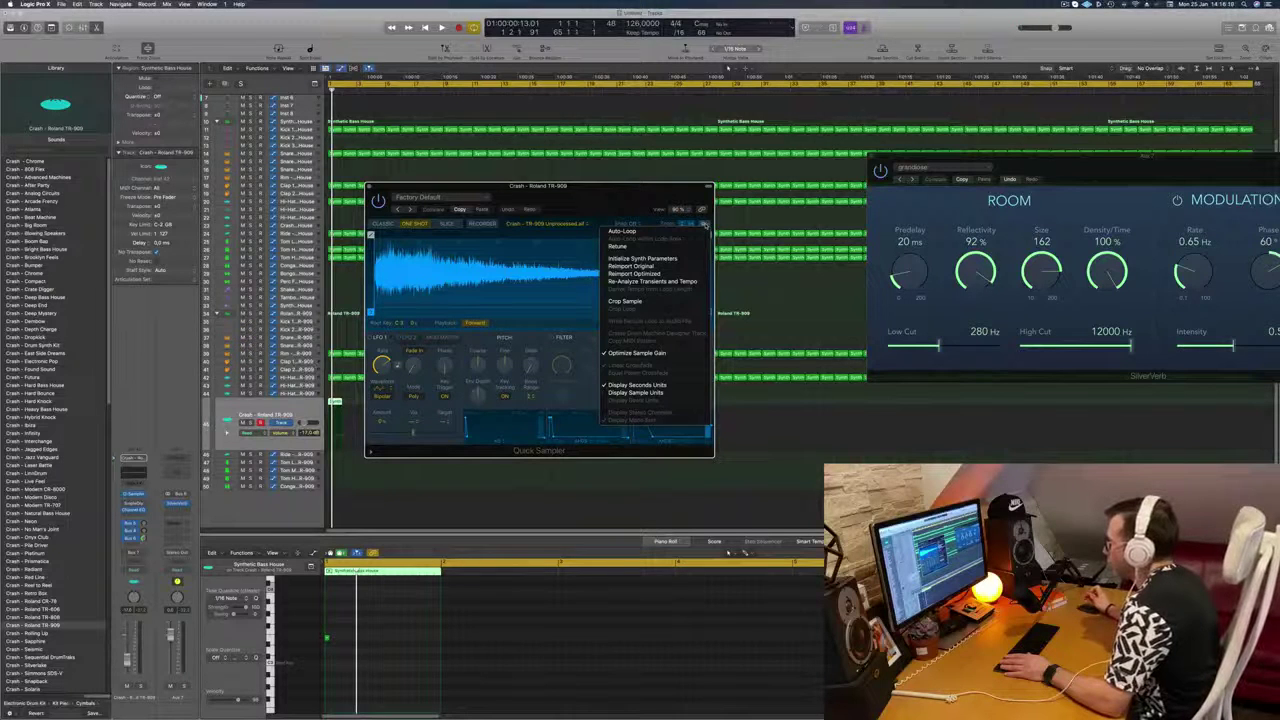
pyautogui.click(515, 328)
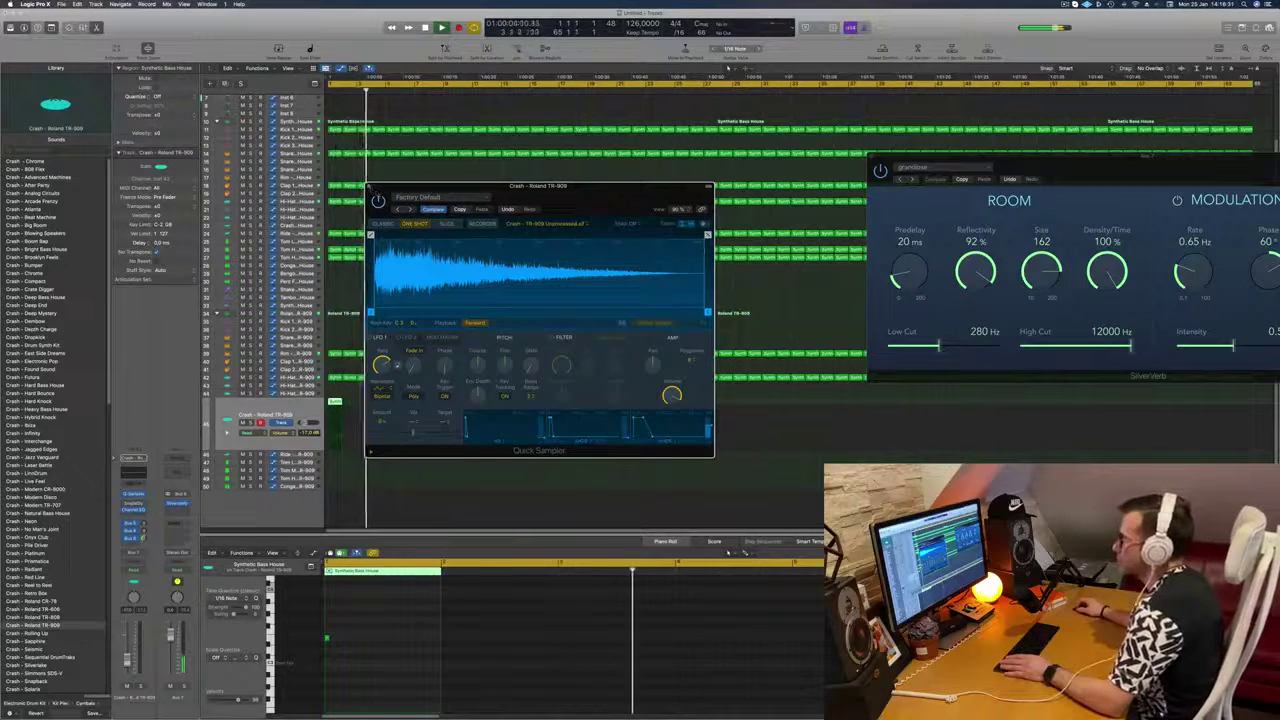
pyautogui.click(369, 186)
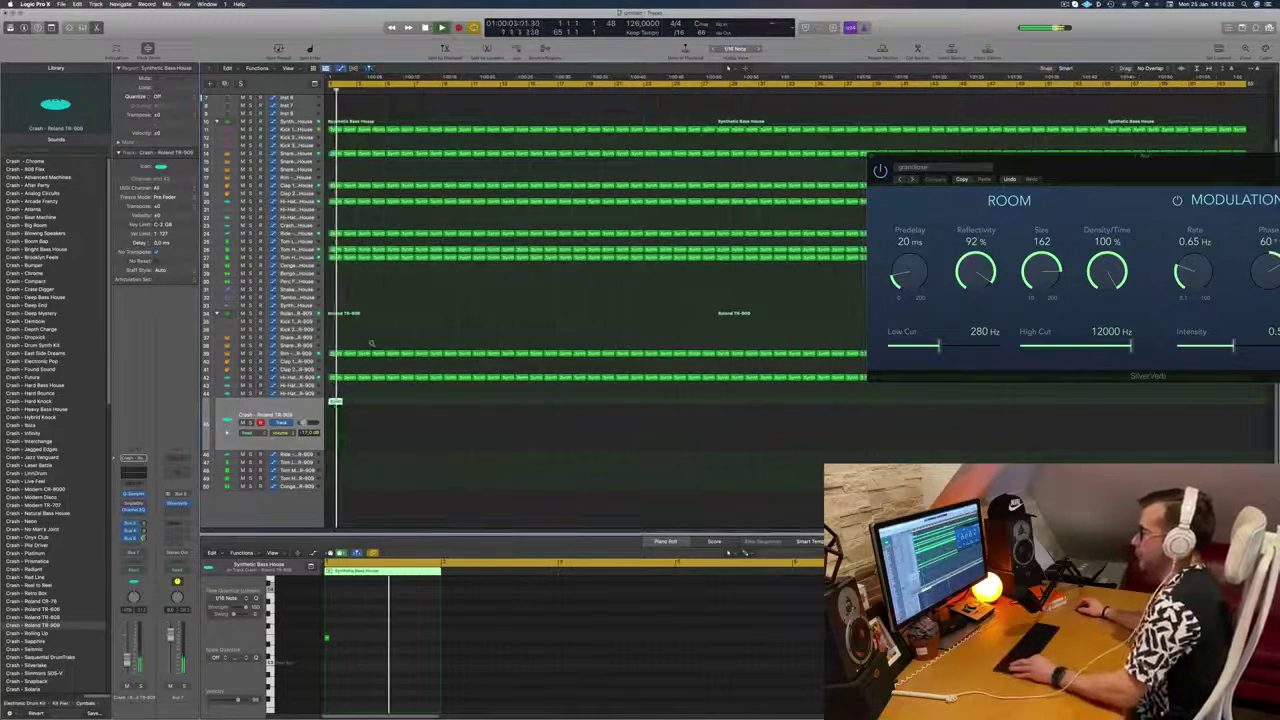
# Step: Copy the crash region to bars 5, 9 and 13 and return playback to the song start
pyautogui.scroll(-3, 352, 405)
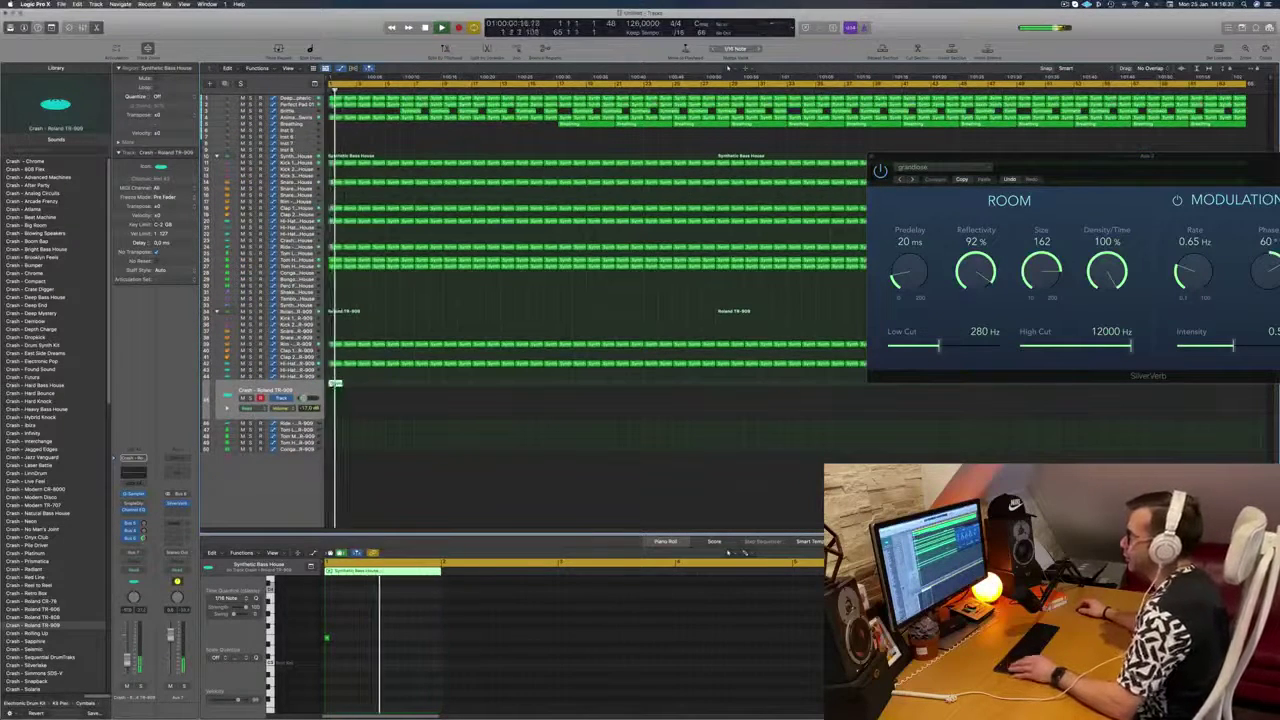
pyautogui.moveTo(335, 383); pyautogui.dragTo(507, 385)
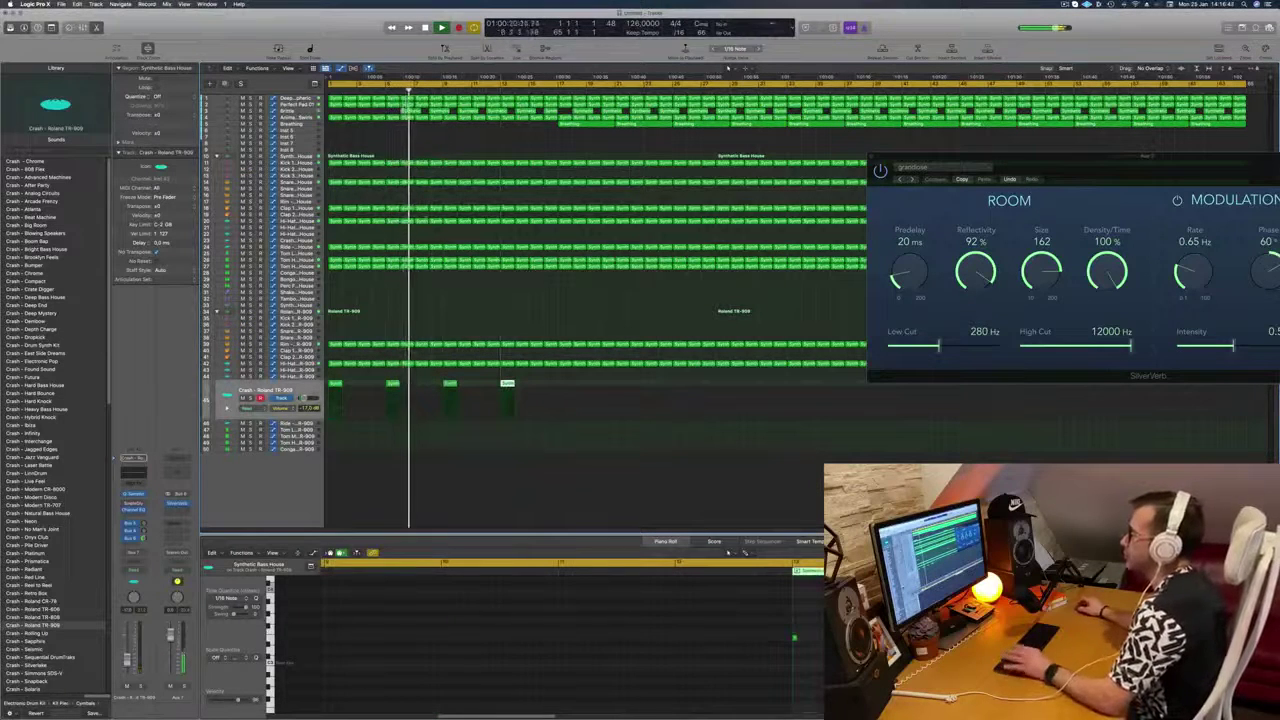
pyautogui.press('Return')
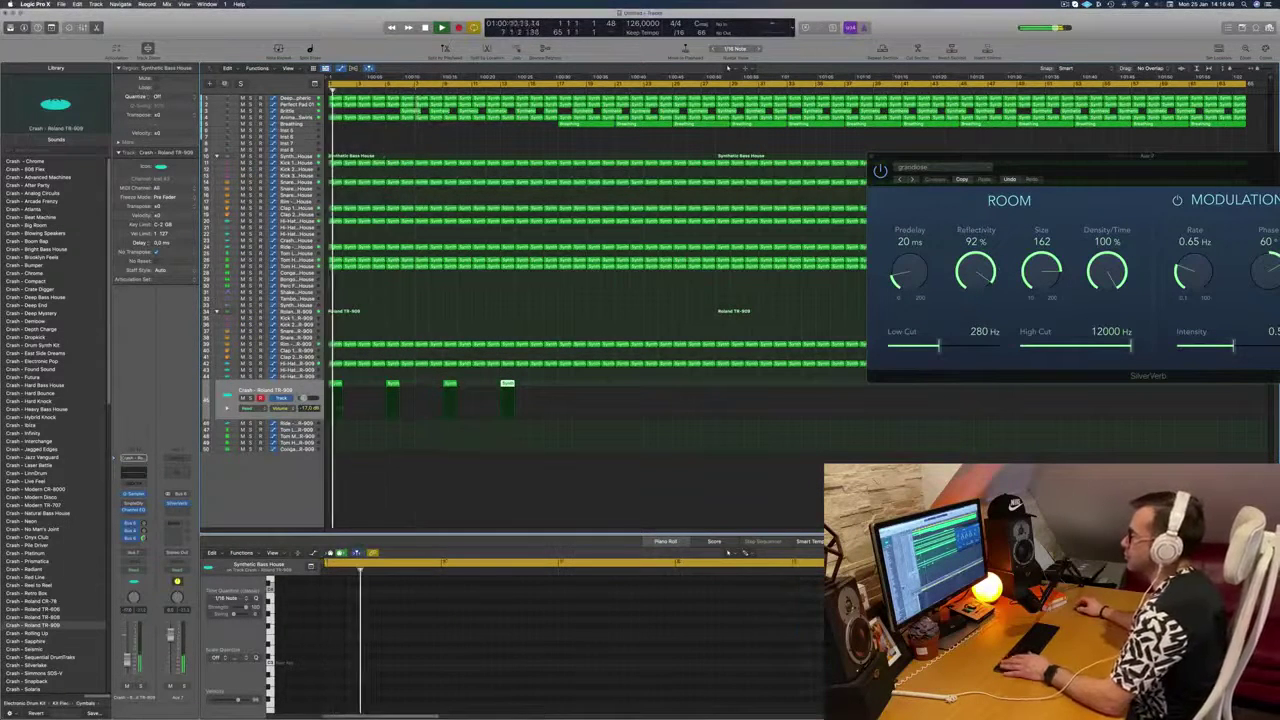
# Step: Copy the first remaining Brittle region to start at bar 4 and select the Brittle track
pyautogui.click(410, 111)
pyautogui.moveTo(411, 112); pyautogui.dragTo(385, 113)
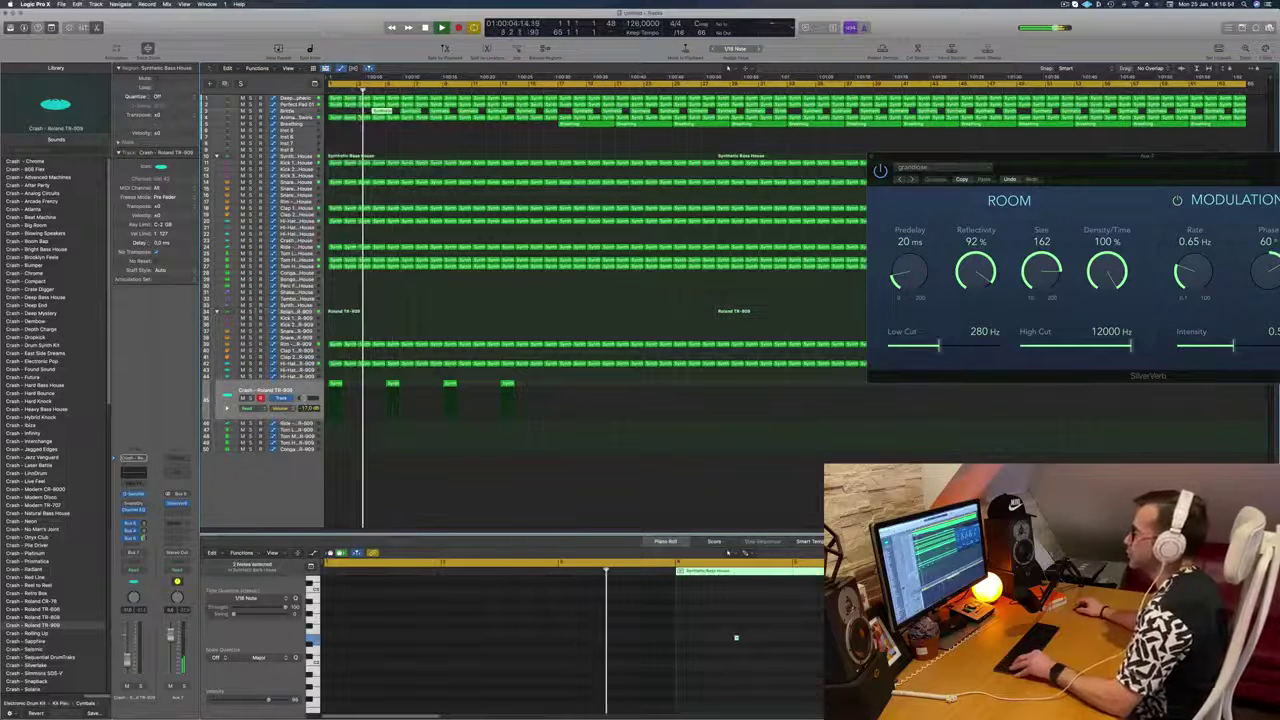
pyautogui.click(292, 111)
pyautogui.scroll(5, 398, 132)
pyautogui.scroll(-2, 398, 132)
pyautogui.press('super+Left')
# Step: Delete the Brittle region at bar 6 and restart playback
pyautogui.click(409, 112)
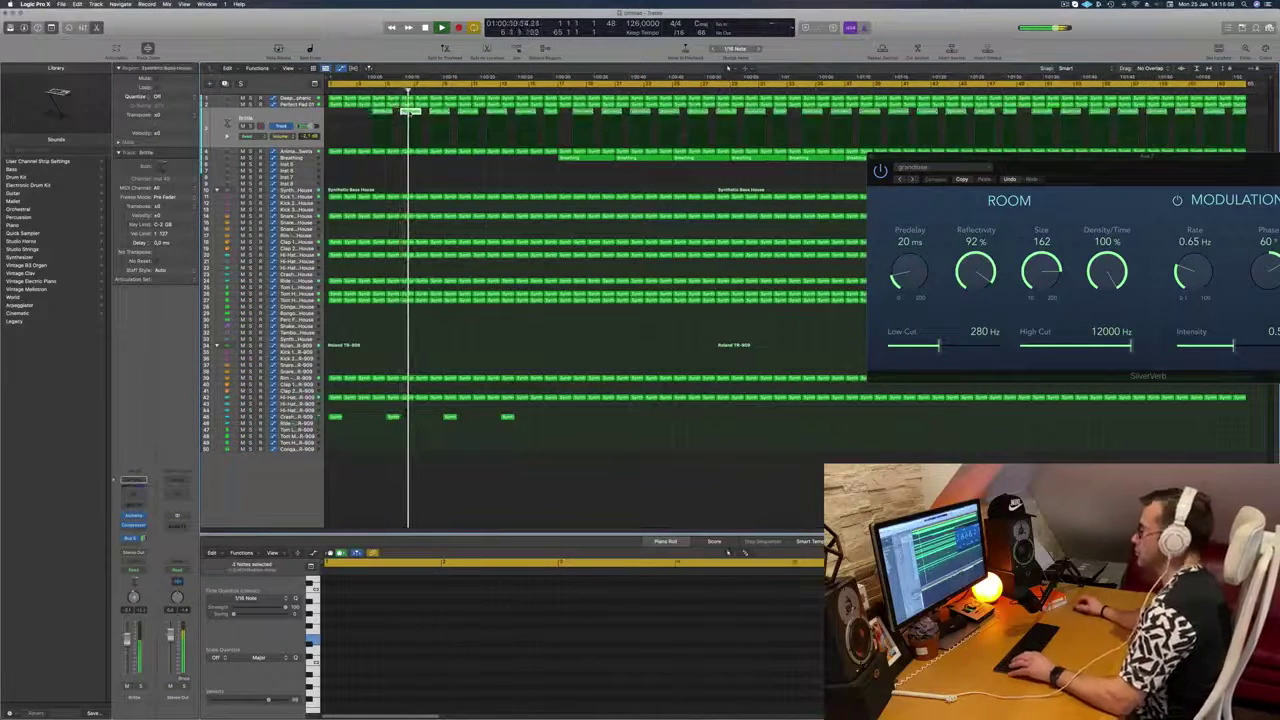
pyautogui.press('Delete')
pyautogui.press('space')
pyautogui.press('space')
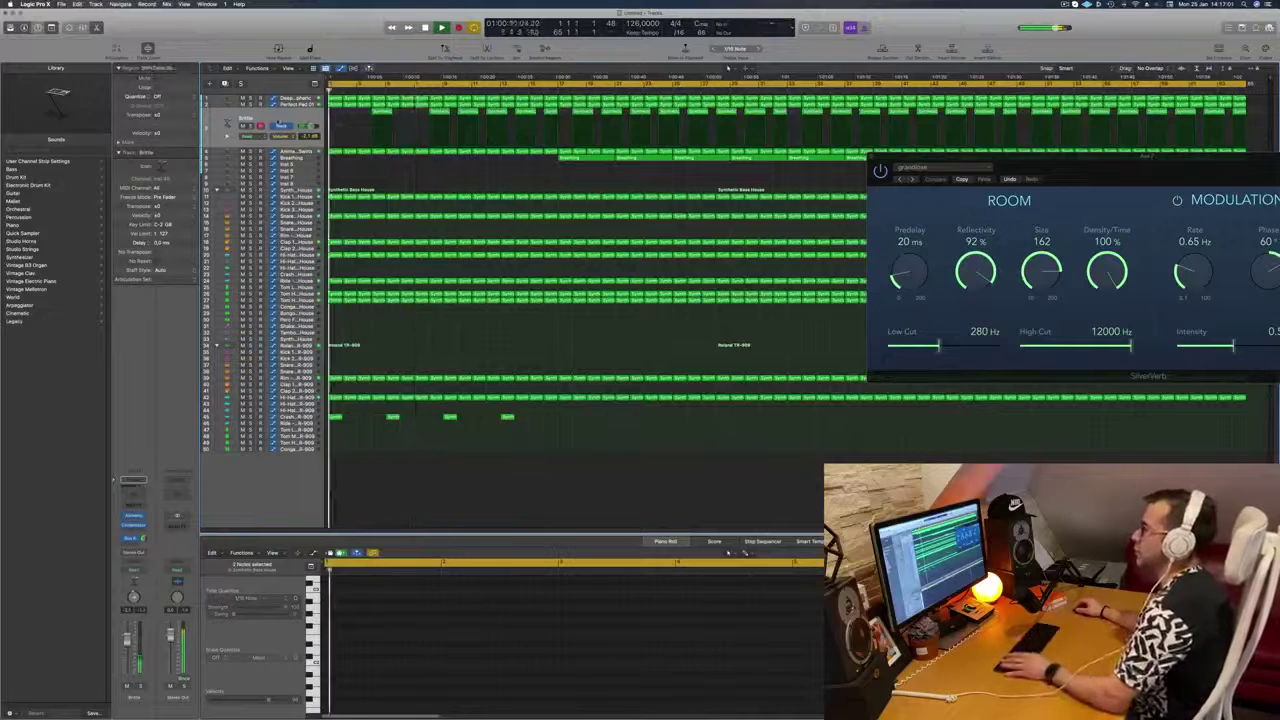
# Step: Duplicate the Brittle track and copy its bar 4 region to bar 6 on the new track
pyautogui.click(279, 122)
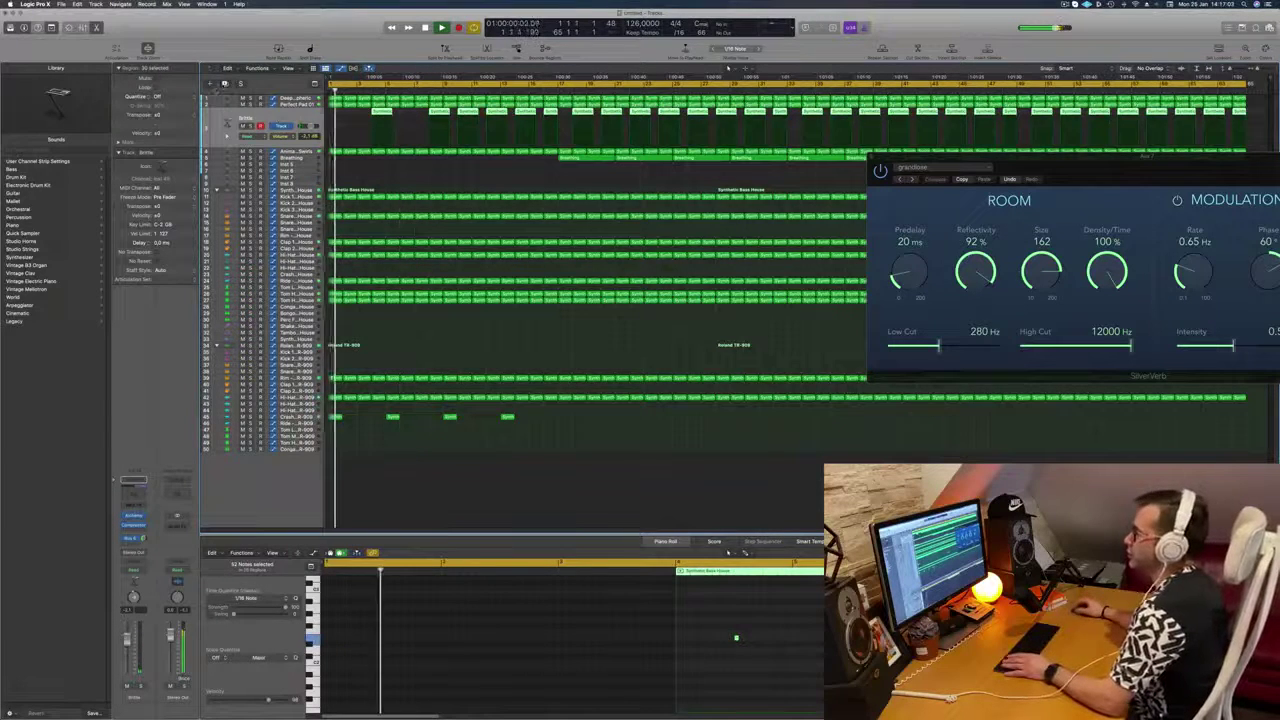
pyautogui.press('super+d')
pyautogui.click(378, 111)
pyautogui.moveTo(382, 111); pyautogui.dragTo(410, 128)
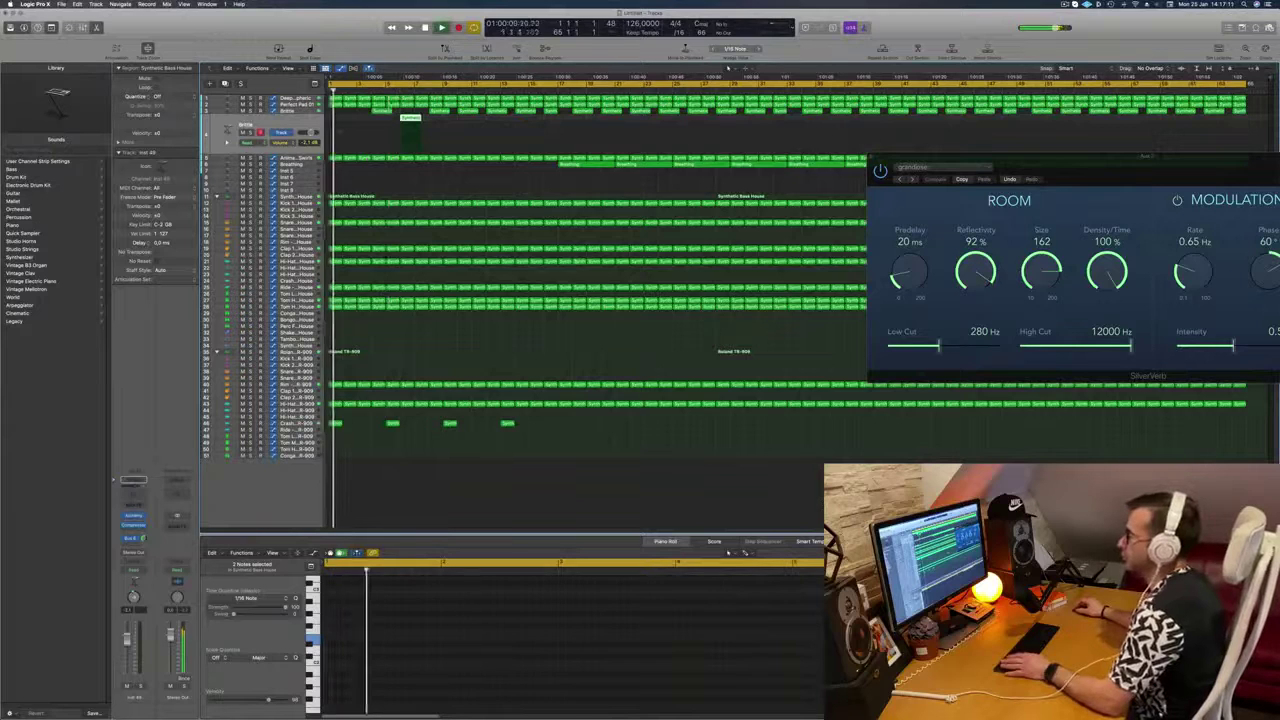
# Step: Open the duplicated Brittle track's Alchemy instrument and reposition its window
pyautogui.click(133, 522)
pyautogui.moveTo(614, 103); pyautogui.dragTo(753, 202)
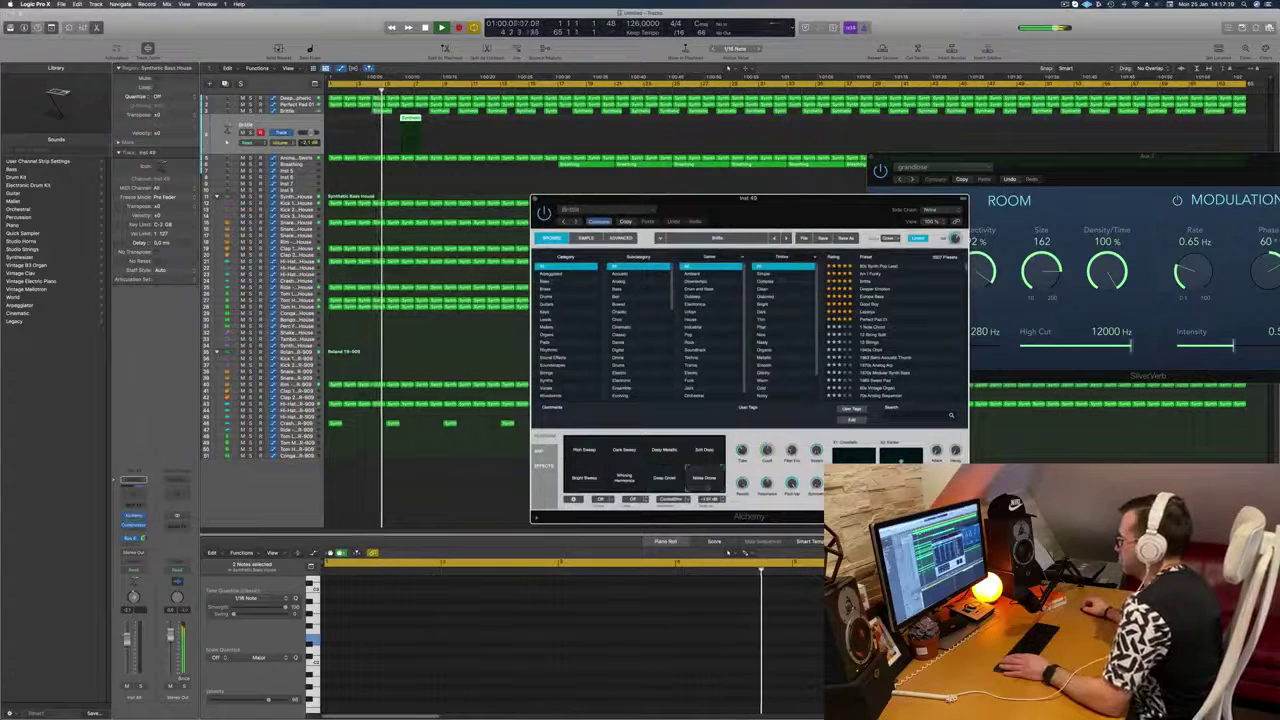
pyautogui.moveTo(765, 209); pyautogui.dragTo(735, 178)
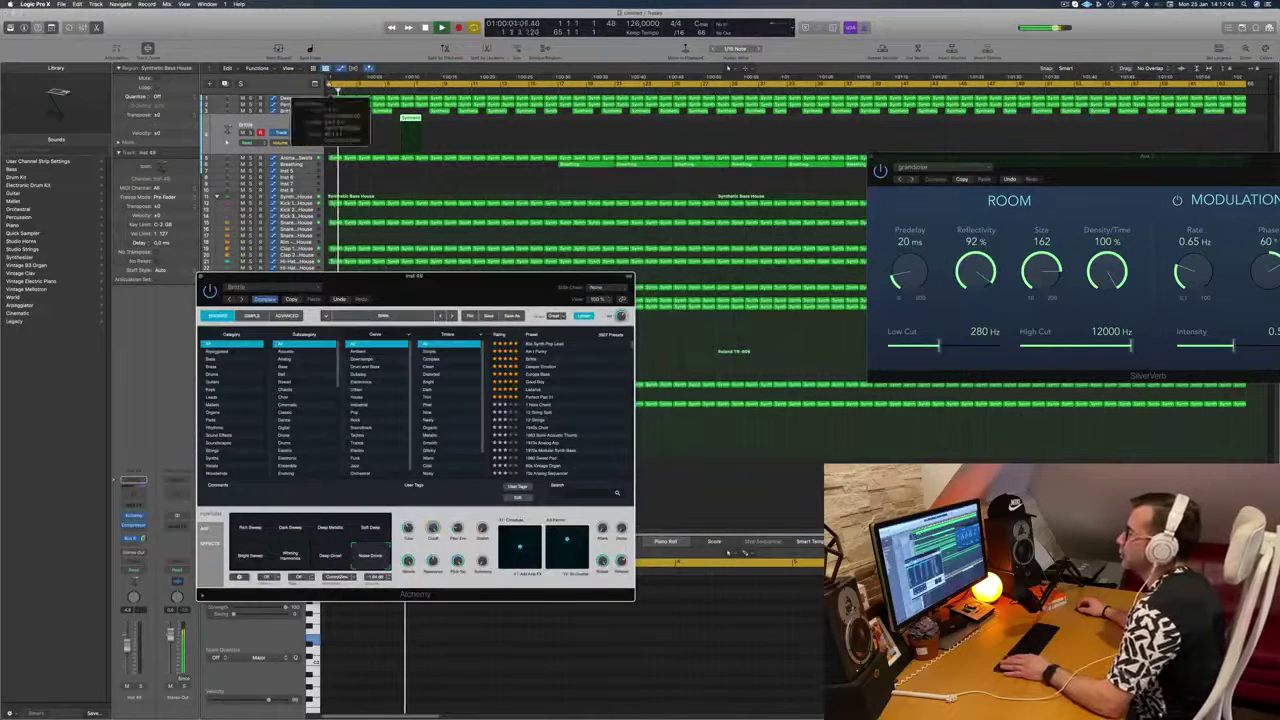
# Step: Start the cycle range at bar 7 and copy the duplicate Brittle track's bar 6 region to bar 8
pyautogui.click(331, 86)
pyautogui.moveTo(331, 86); pyautogui.dragTo(407, 85)
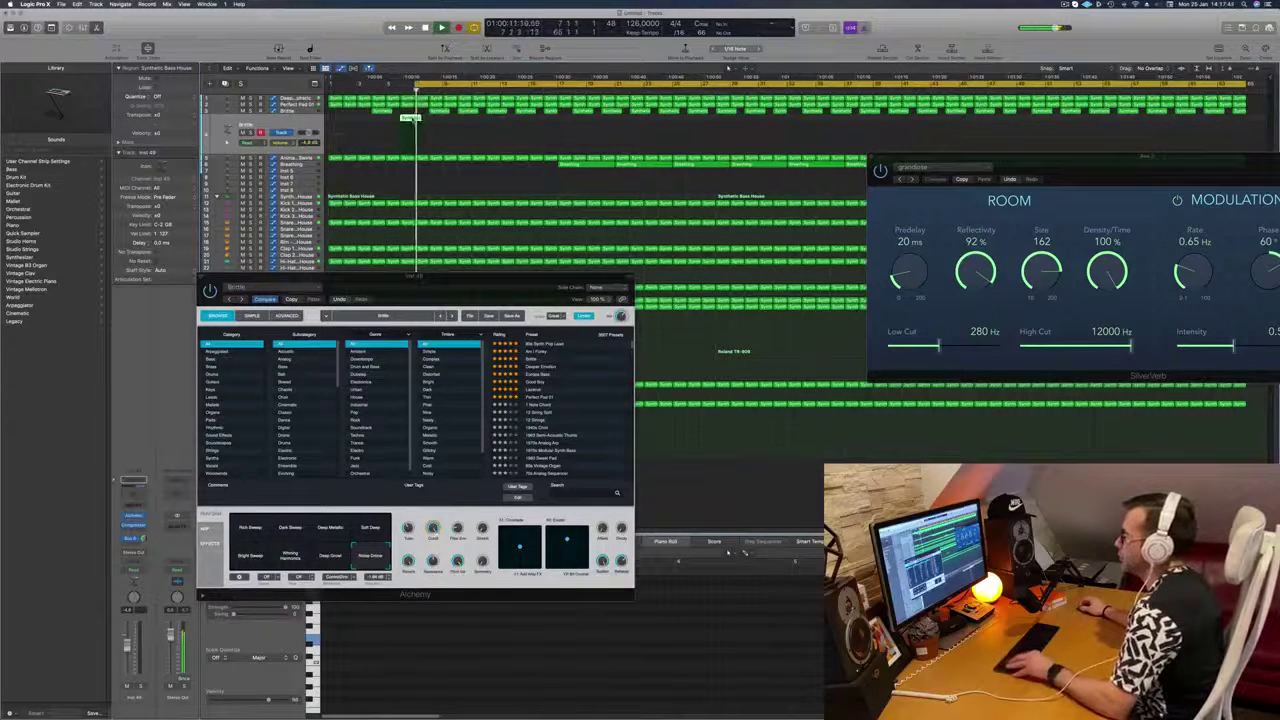
pyautogui.moveTo(410, 118); pyautogui.dragTo(425, 150)
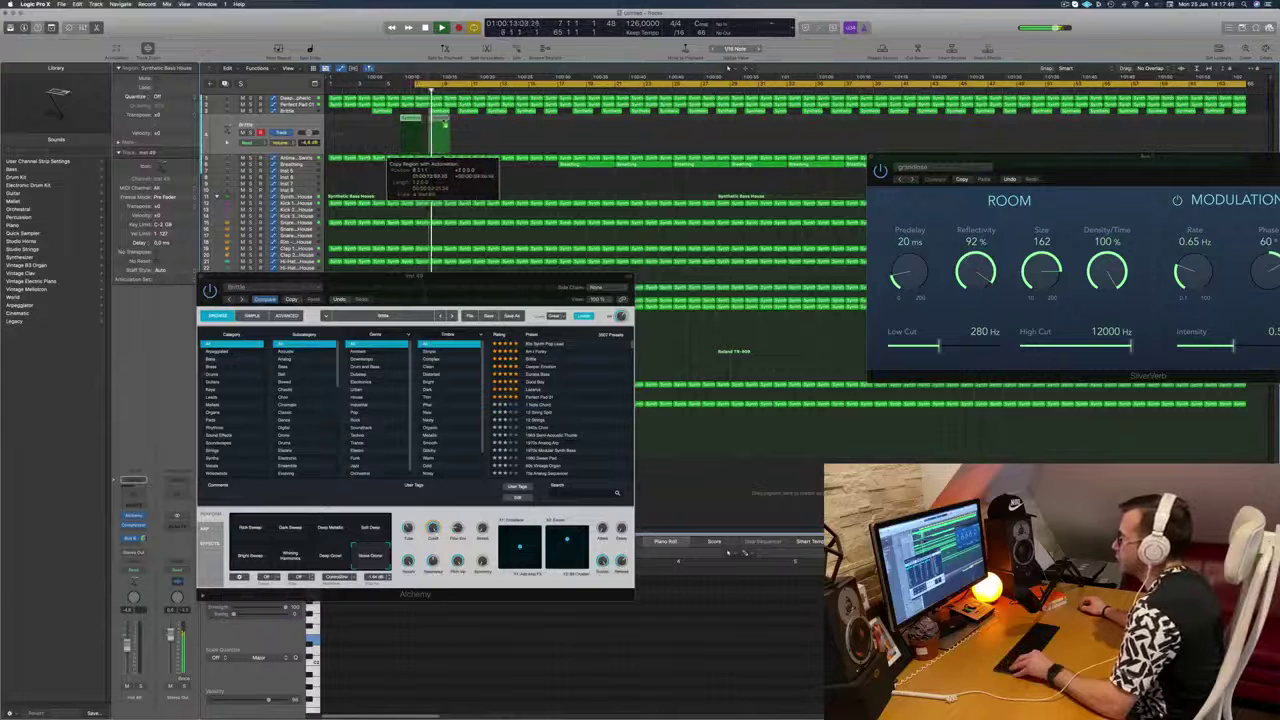
pyautogui.moveTo(442, 124); pyautogui.dragTo(442, 119)
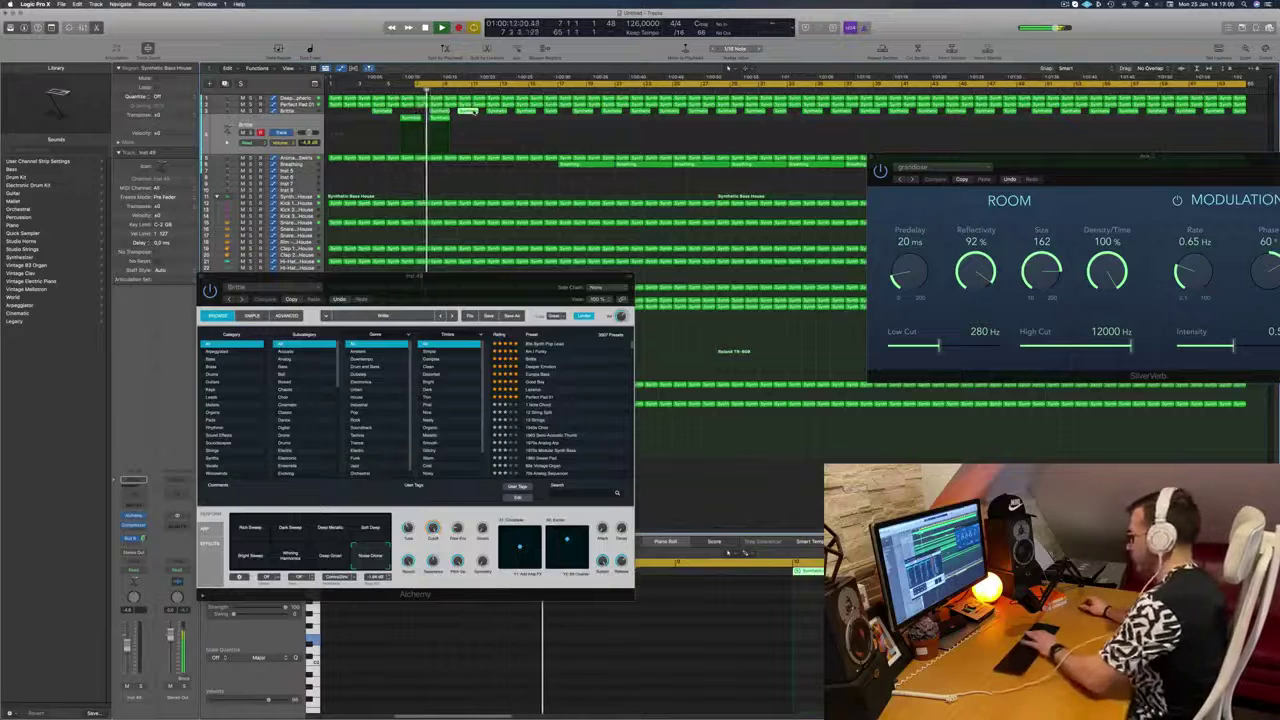
# Step: Arrange further regions on the duplicate Brittle track at bars 10 and 14, and close the Alchemy window
pyautogui.moveTo(438, 120); pyautogui.dragTo(467, 122)
pyautogui.press('Return')
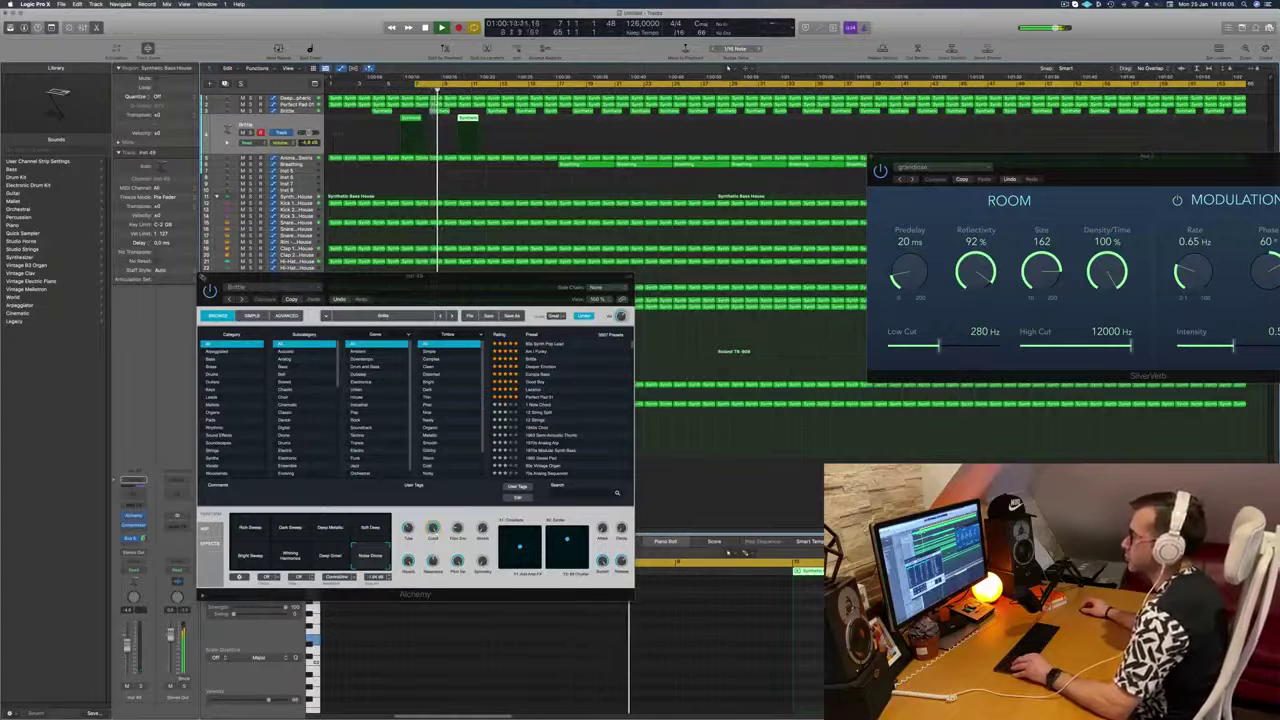
pyautogui.click(202, 277)
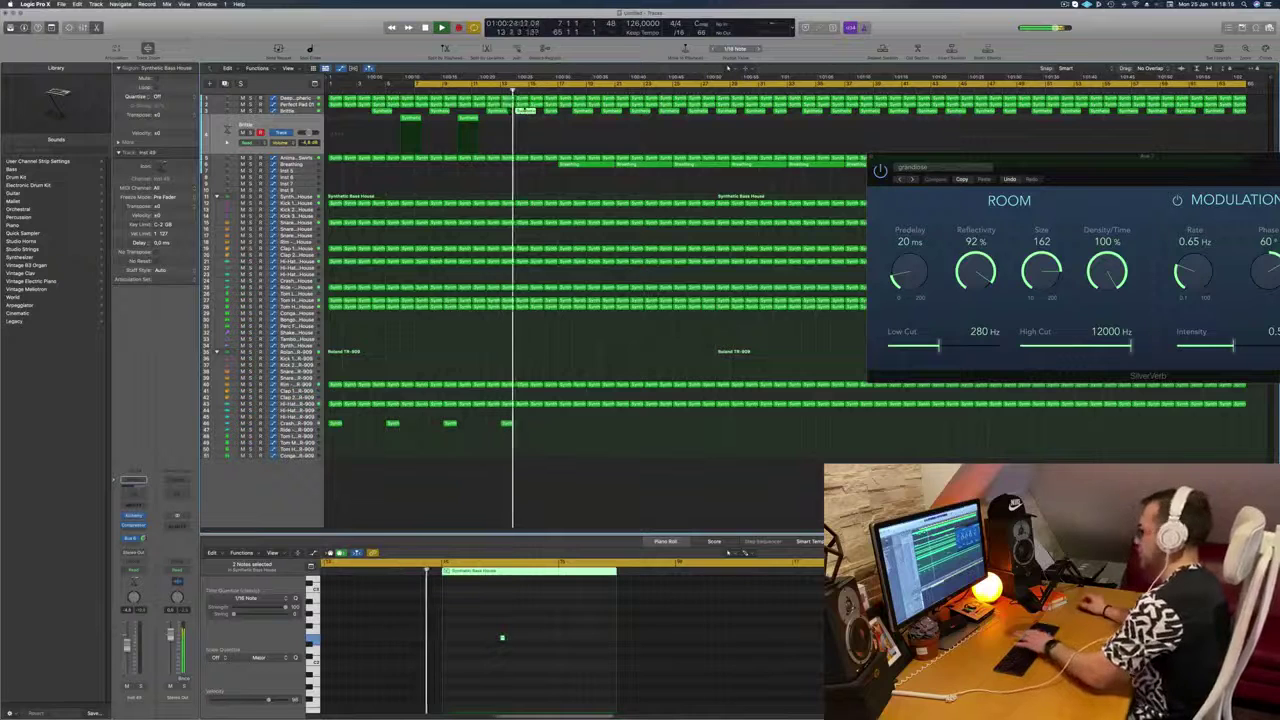
pyautogui.click(467, 118)
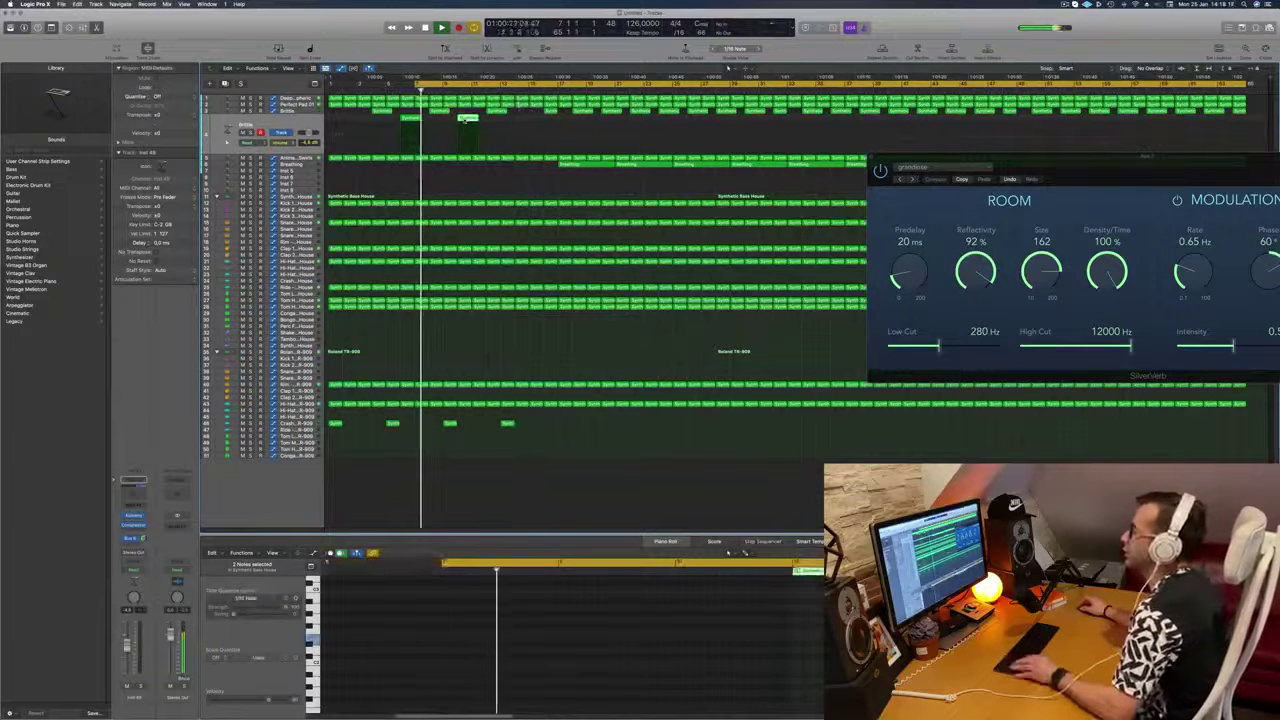
pyautogui.moveTo(467, 118); pyautogui.dragTo(519, 124)
# Step: Audition the Animated Swirls track in solo, then open its Alchemy instrument and reposition the window
pyautogui.press('Down')
pyautogui.press('space')
pyautogui.press('space')
pyautogui.press('s')
pyautogui.press('s')
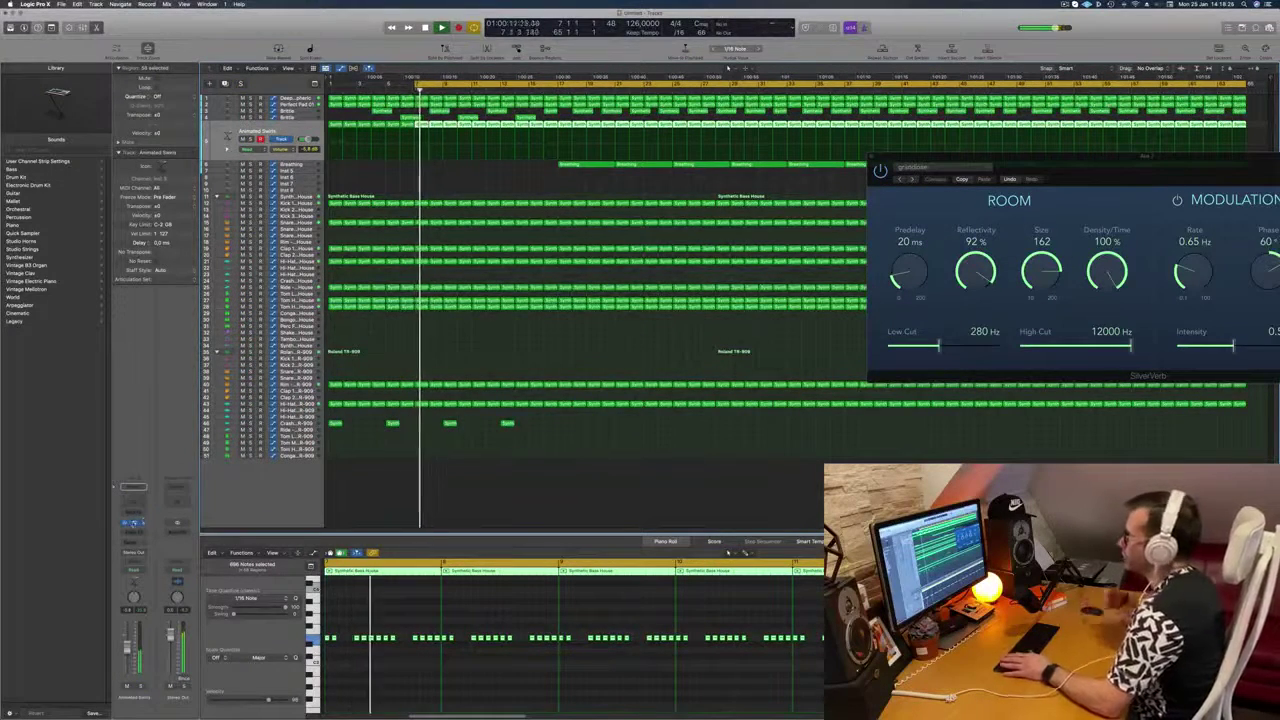
pyautogui.click(134, 523)
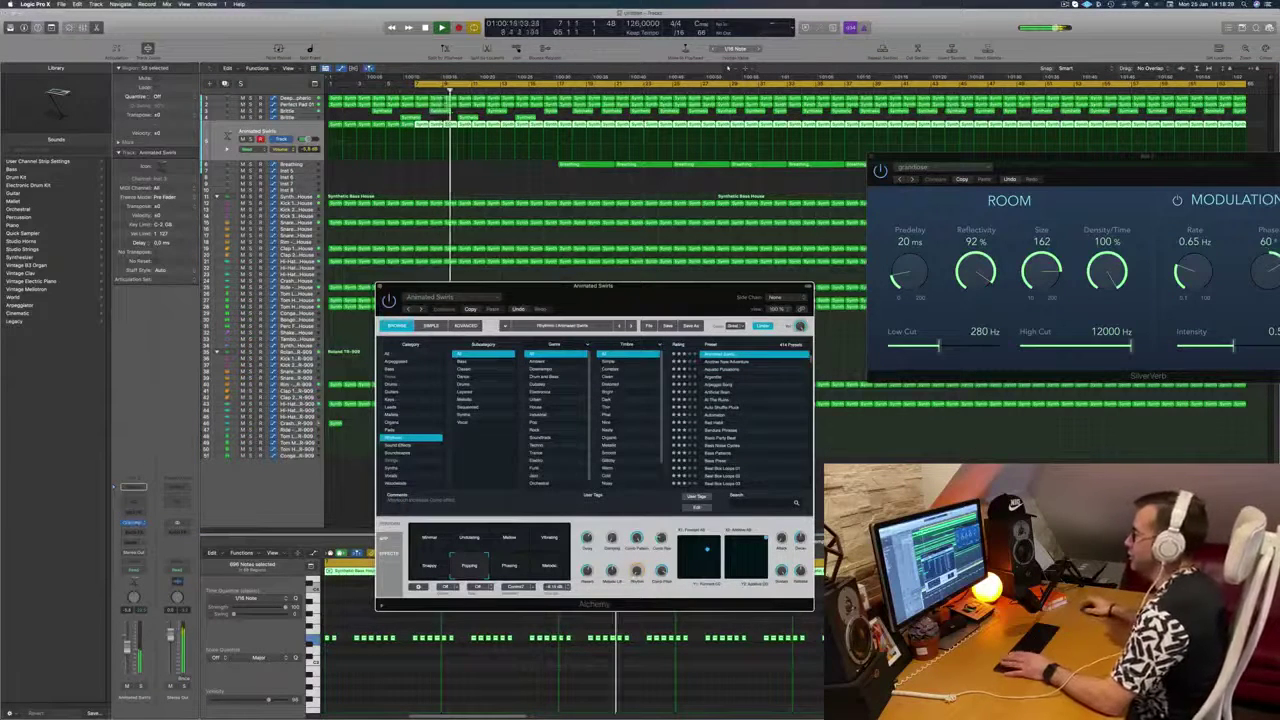
pyautogui.moveTo(677, 289); pyautogui.dragTo(685, 236)
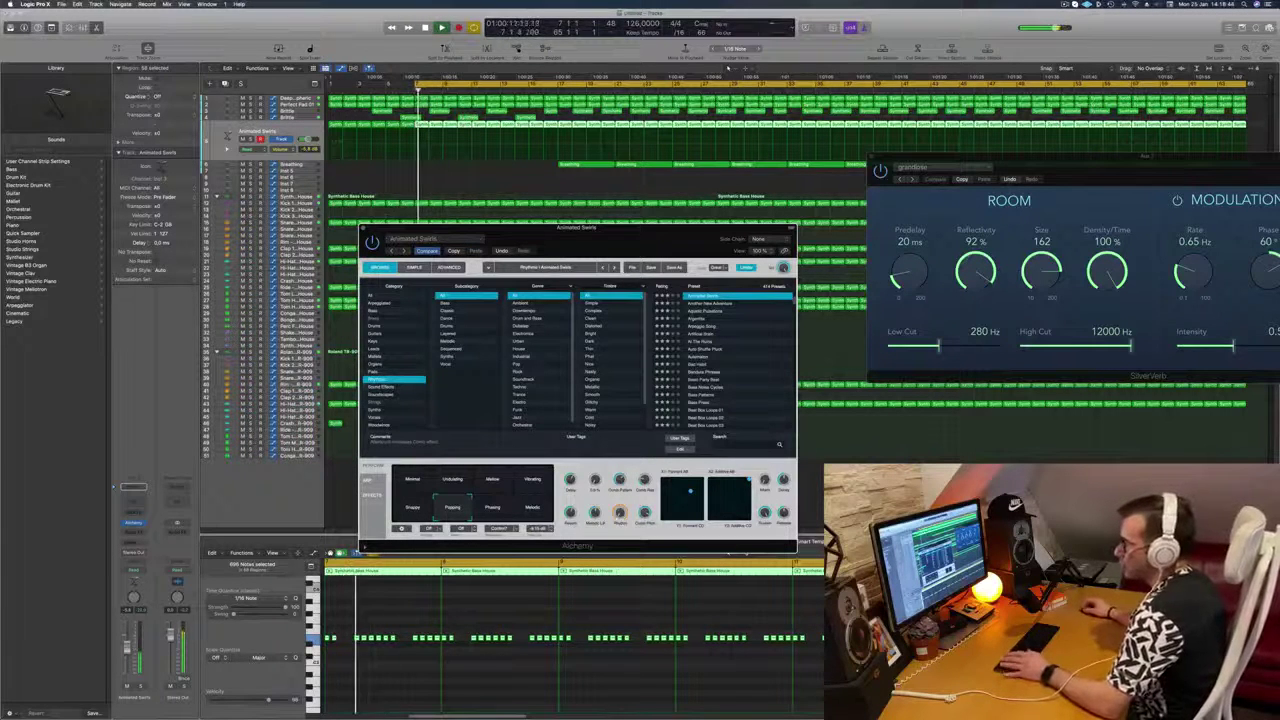
# Step: Switch the Animated Swirls track to Touch automation and record movements of an Alchemy performance knob during playback
pyautogui.click(134, 570)
pyautogui.click(131, 577)
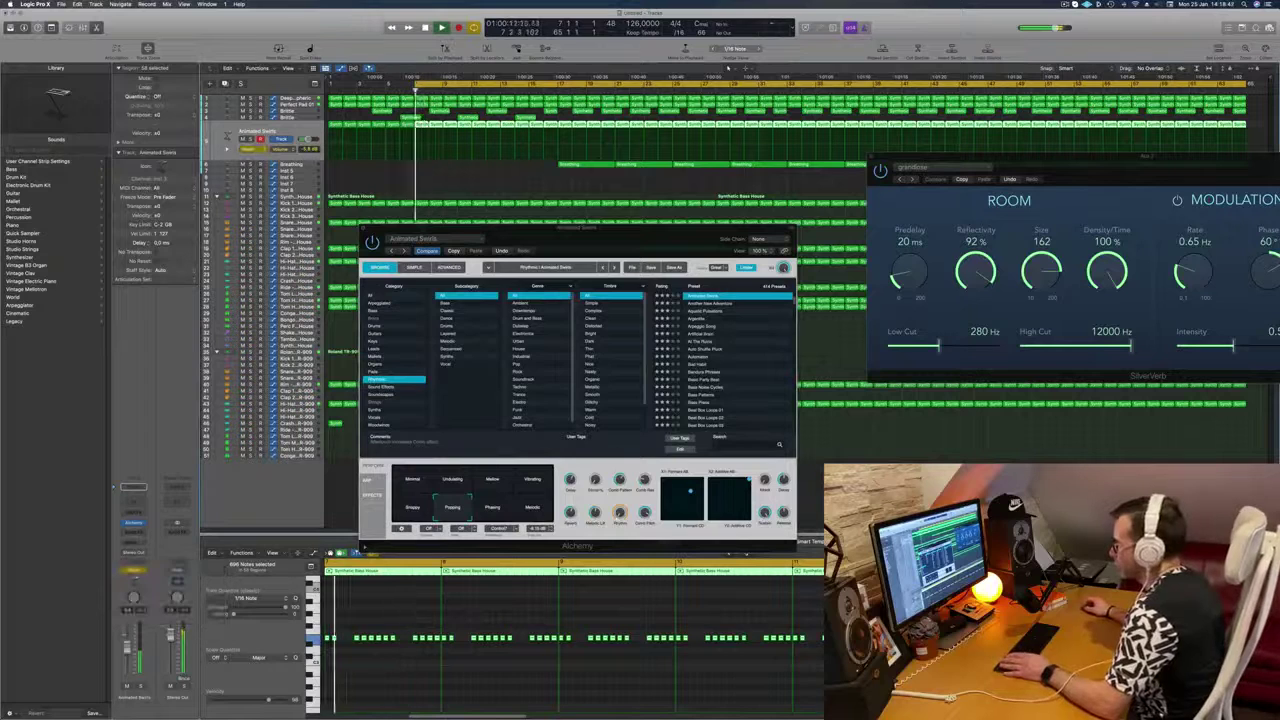
pyautogui.moveTo(622, 467)
pyautogui.mouseDown()
pyautogui.moveTo(623, 484)
pyautogui.moveTo(636, 451)
pyautogui.mouseUp()
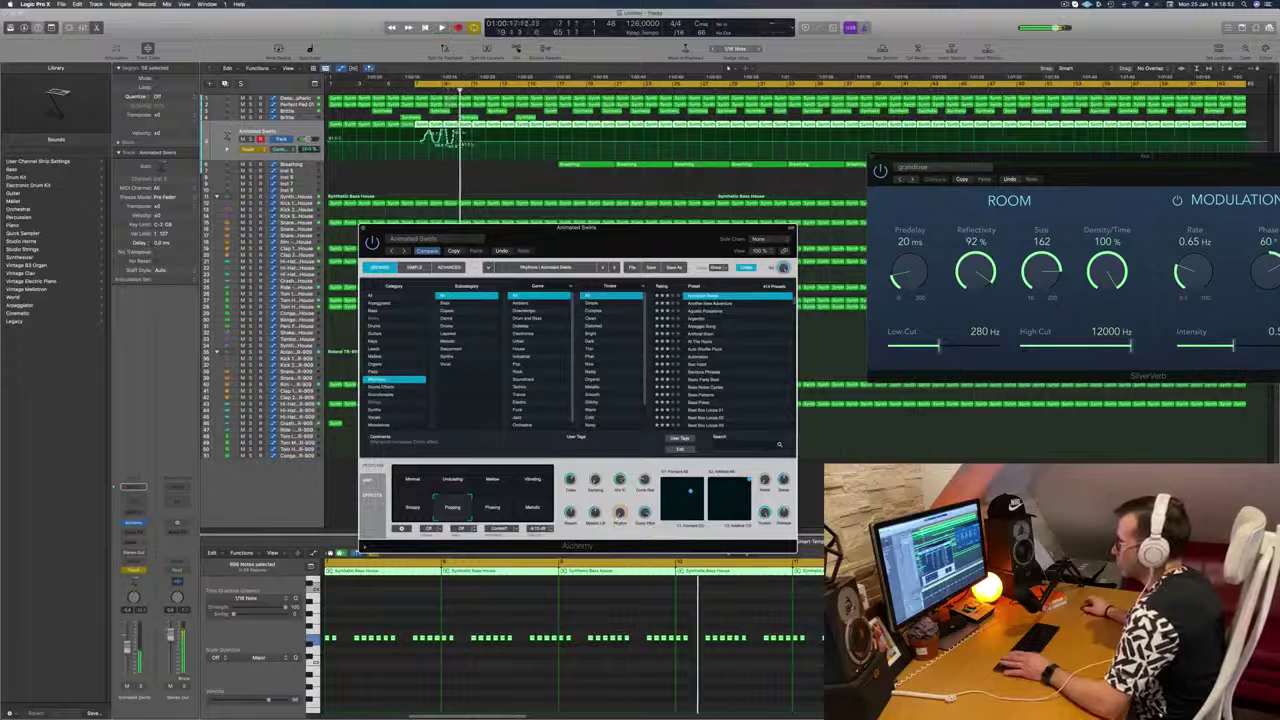
# Step: Replace the recorded knob automation with a drawn peak rising from bar 7 and falling to bar 9, and enlarge the Animated Swirls track
pyautogui.click(463, 144)
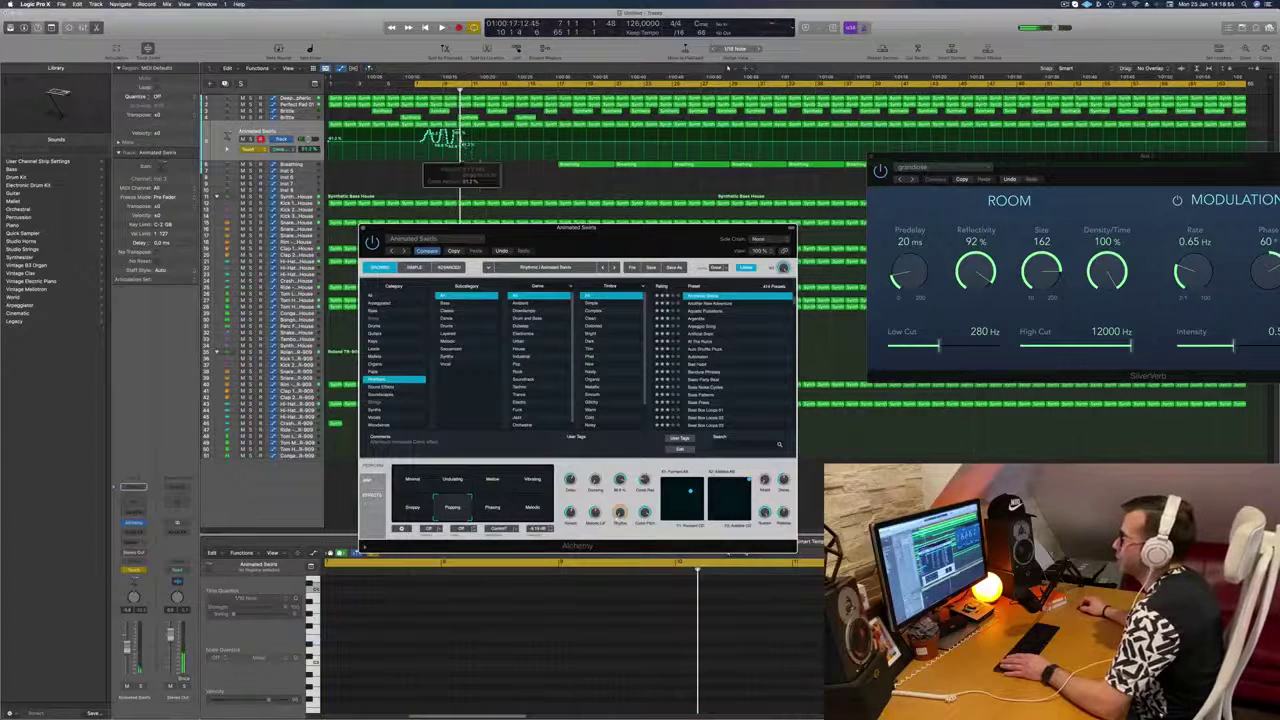
pyautogui.click(418, 146)
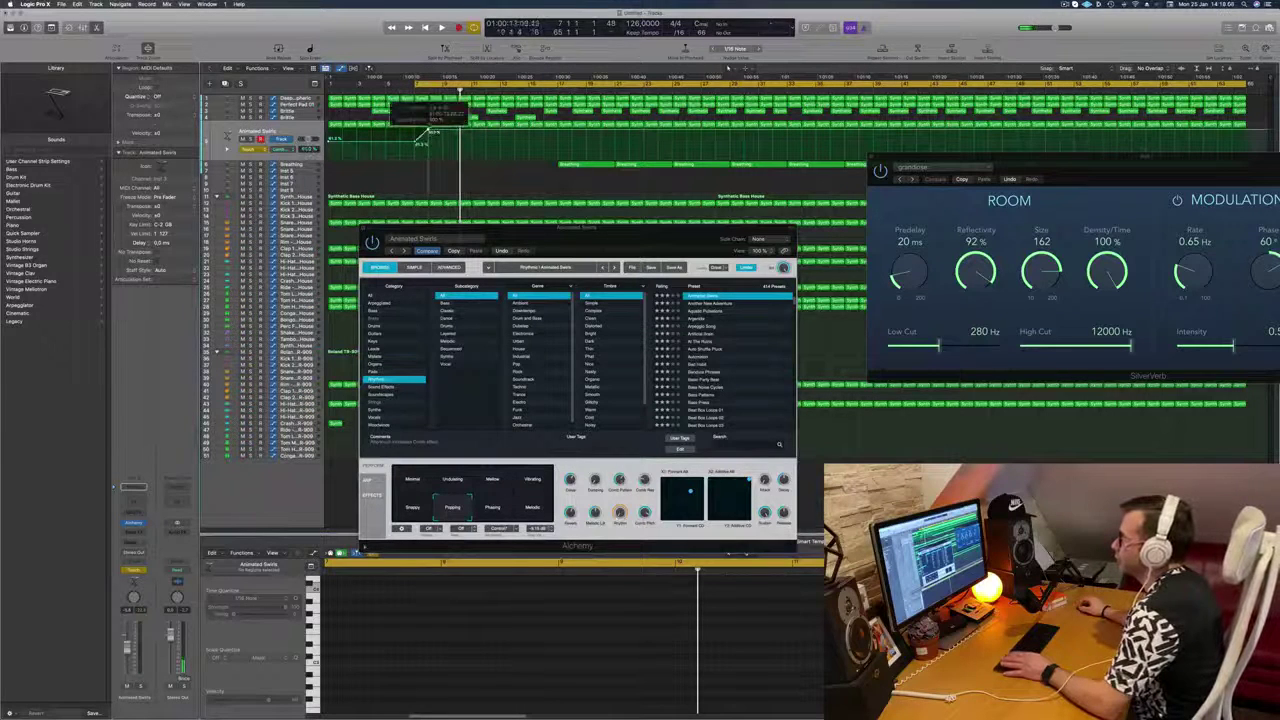
pyautogui.moveTo(441, 131); pyautogui.dragTo(441, 142)
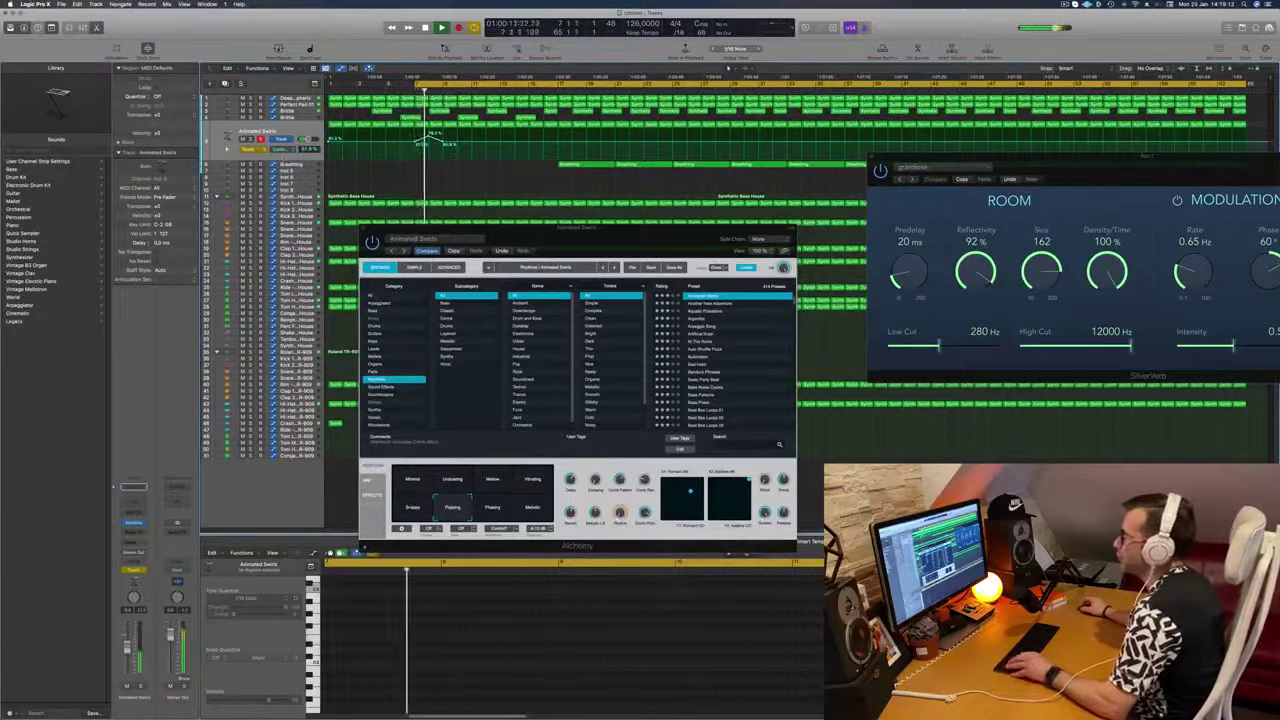
pyautogui.moveTo(231, 160); pyautogui.dragTo(231, 238)
pyautogui.press('space')
pyautogui.press('space')
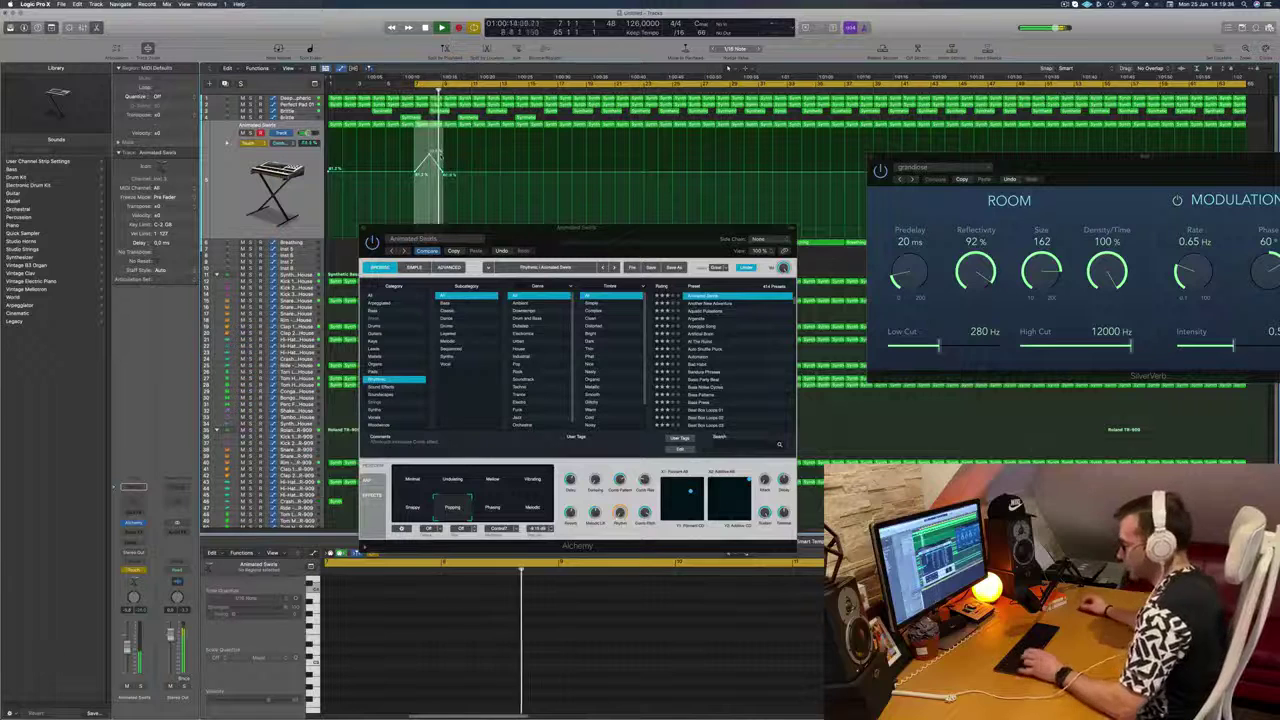
# Step: Repeat the two-bar automation peak consecutively along the rest of the Animated Swirls track
pyautogui.press('super+r')
pyautogui.press('super+r')
pyautogui.press('super+r')
pyautogui.press('super+r')
pyautogui.press('super+r')
pyautogui.press('super+r')
pyautogui.press('super+r')
pyautogui.press('super+r')
pyautogui.press('super+r')
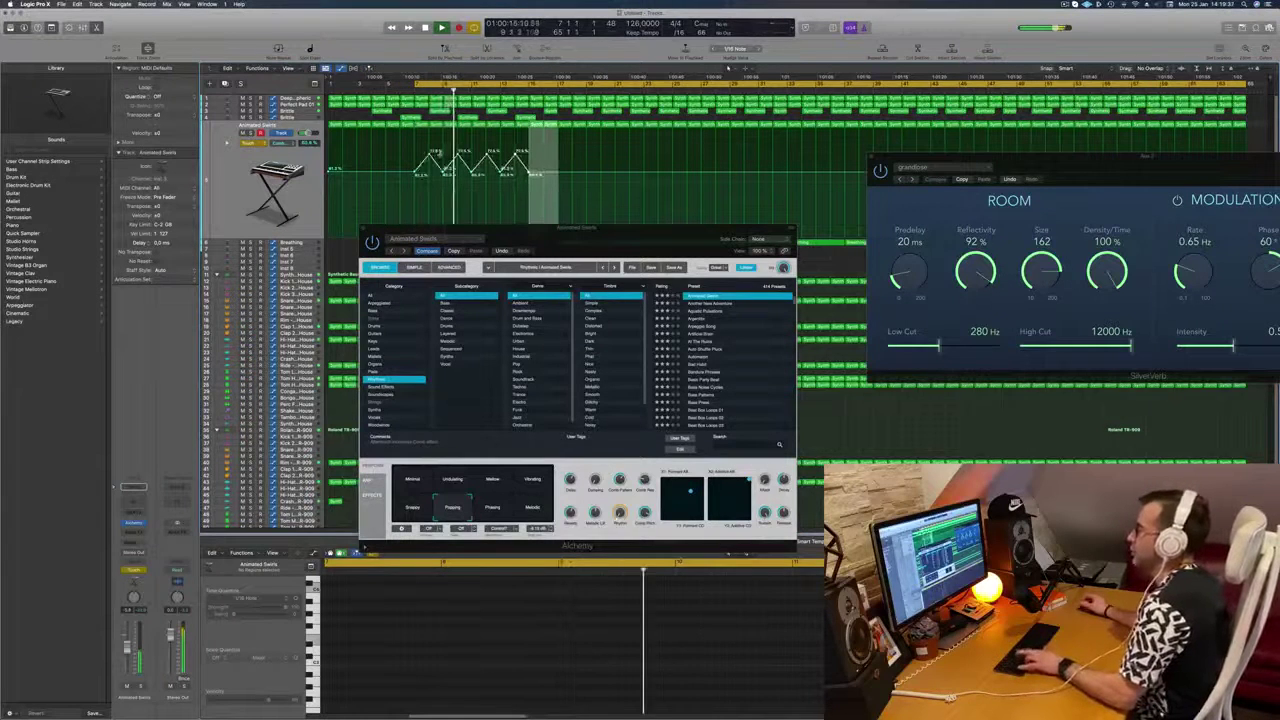
pyautogui.press('super+r')
pyautogui.press('super+r')
pyautogui.press('super+r')
pyautogui.press('super+r')
pyautogui.press('super+r')
pyautogui.press('super+r')
pyautogui.press('super+r')
pyautogui.press('super+r')
pyautogui.press('super+r')
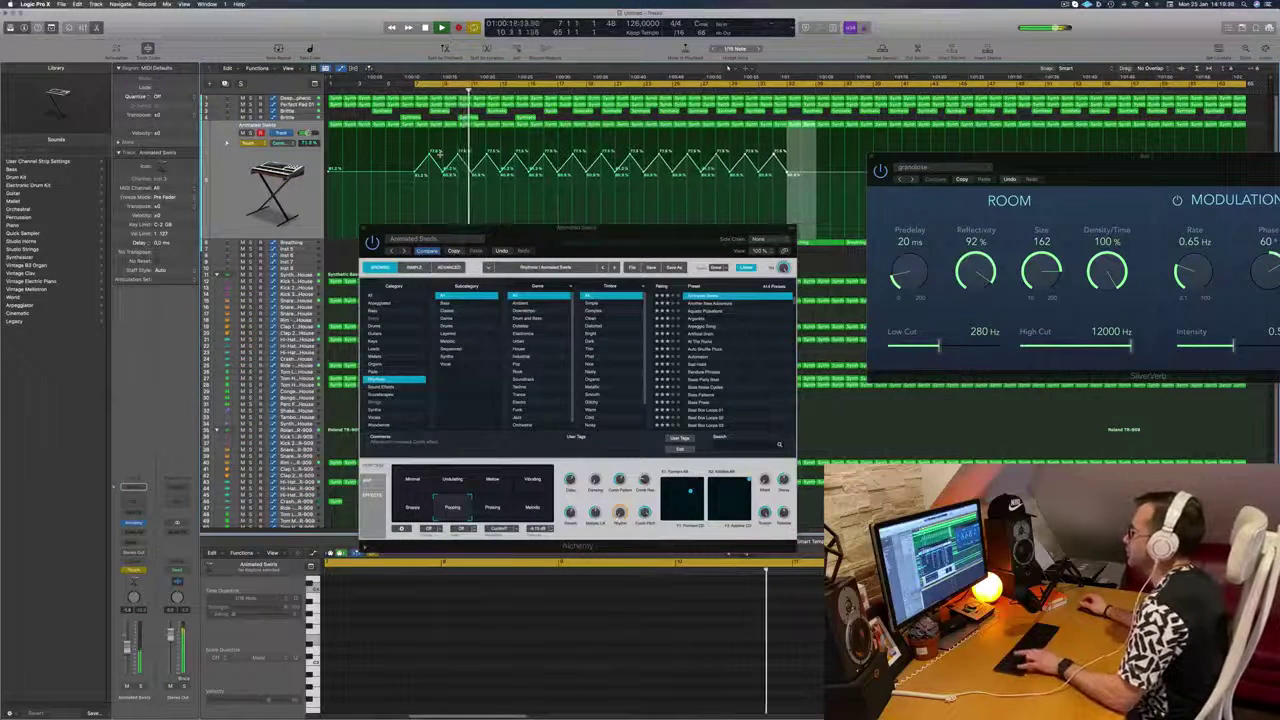
pyautogui.moveTo(940, 140); pyautogui.dragTo(1195, 140)
pyautogui.press('super+r')
pyautogui.press('super+r')
pyautogui.press('super+r')
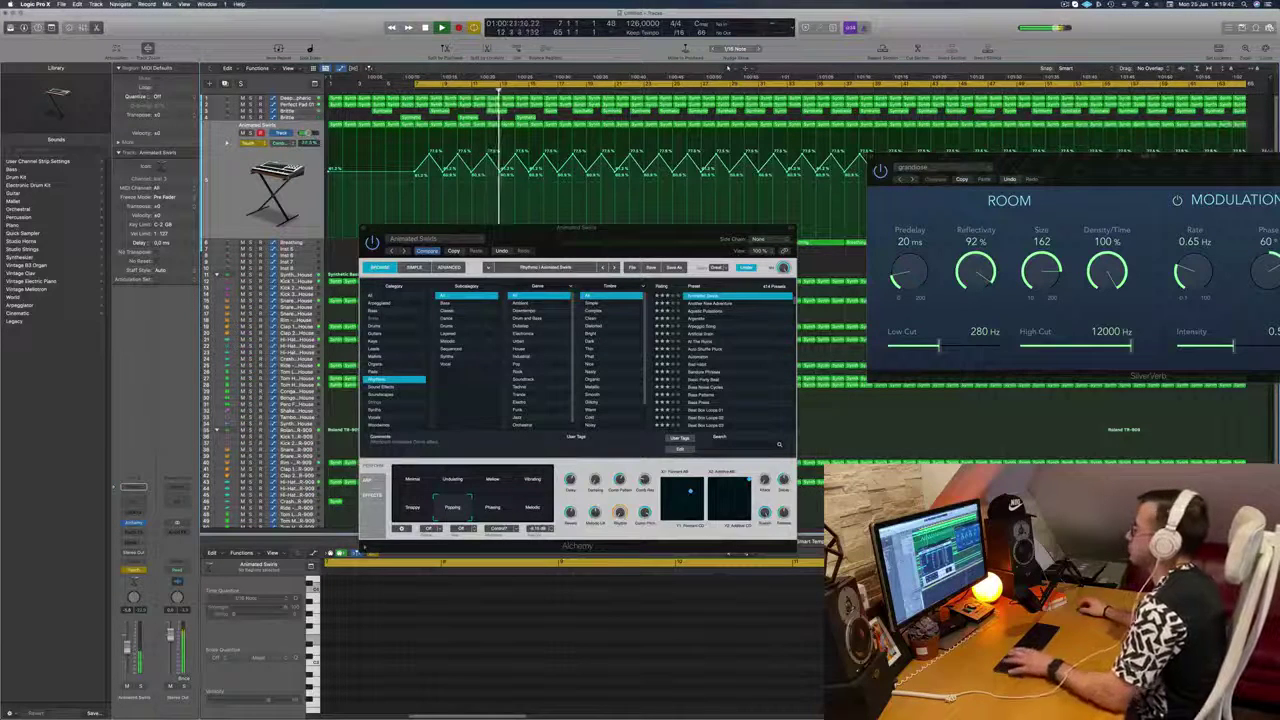
# Step: Set the Animated Swirls track's automation mode to Read and close its Alchemy window
pyautogui.click(248, 143)
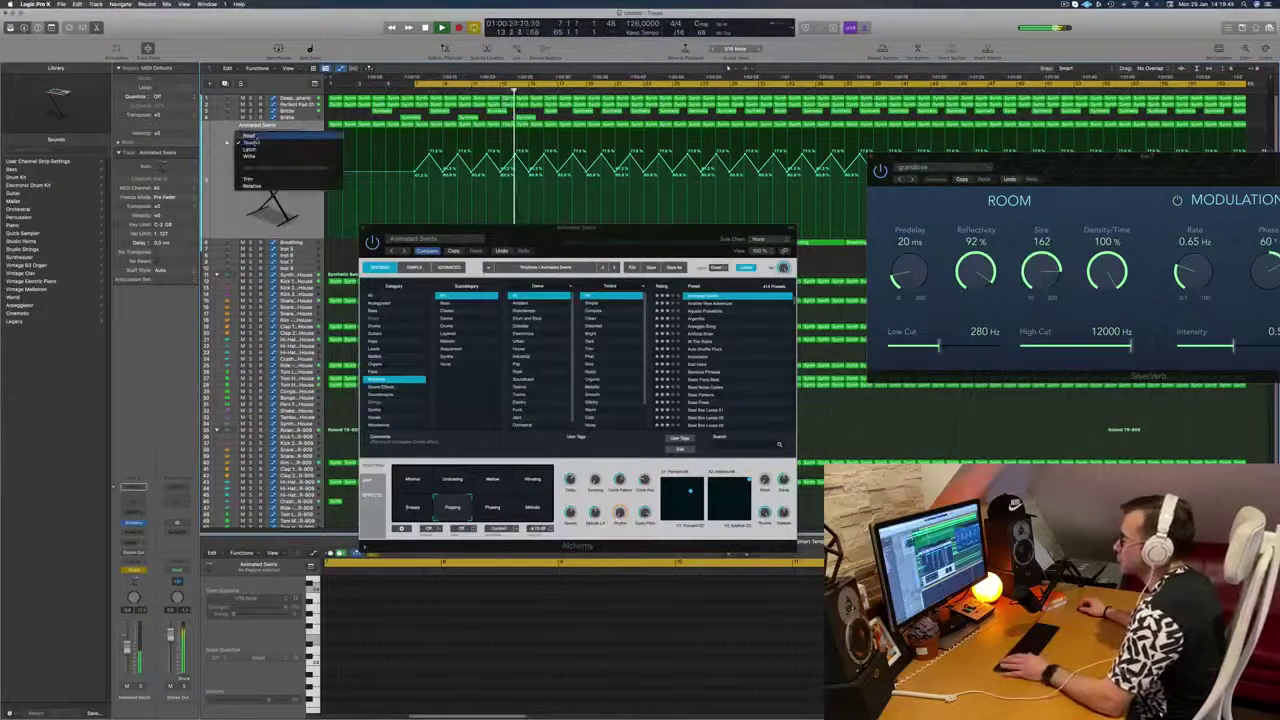
pyautogui.click(253, 137)
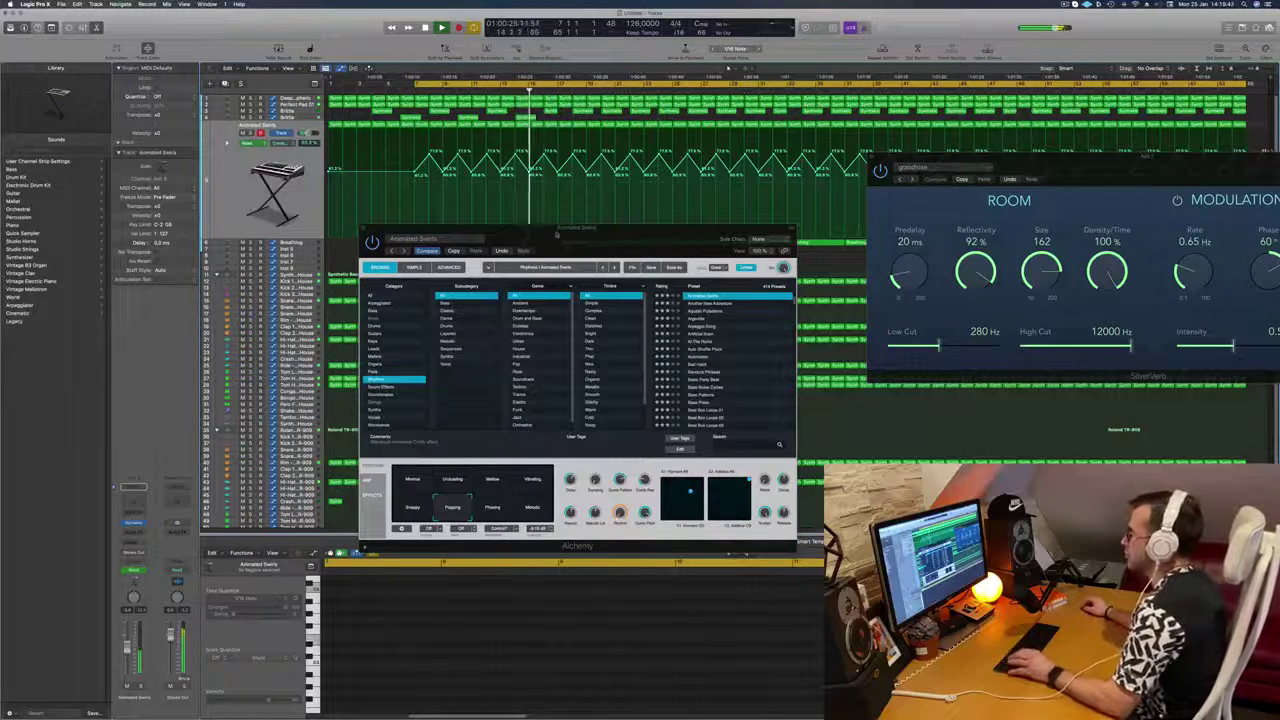
pyautogui.moveTo(555, 234); pyautogui.dragTo(478, 238)
pyautogui.click(287, 233)
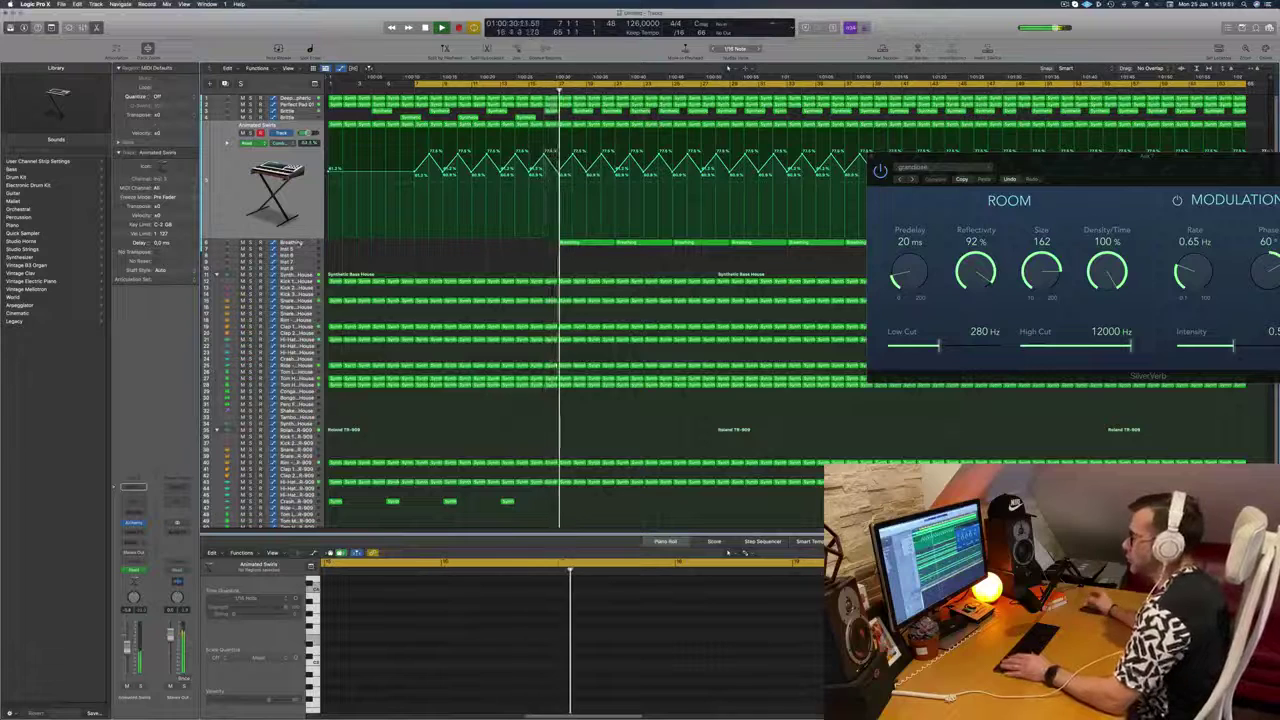
# Step: Select the Breathing track and check the settings of its Step FX plug-in
pyautogui.click(298, 243)
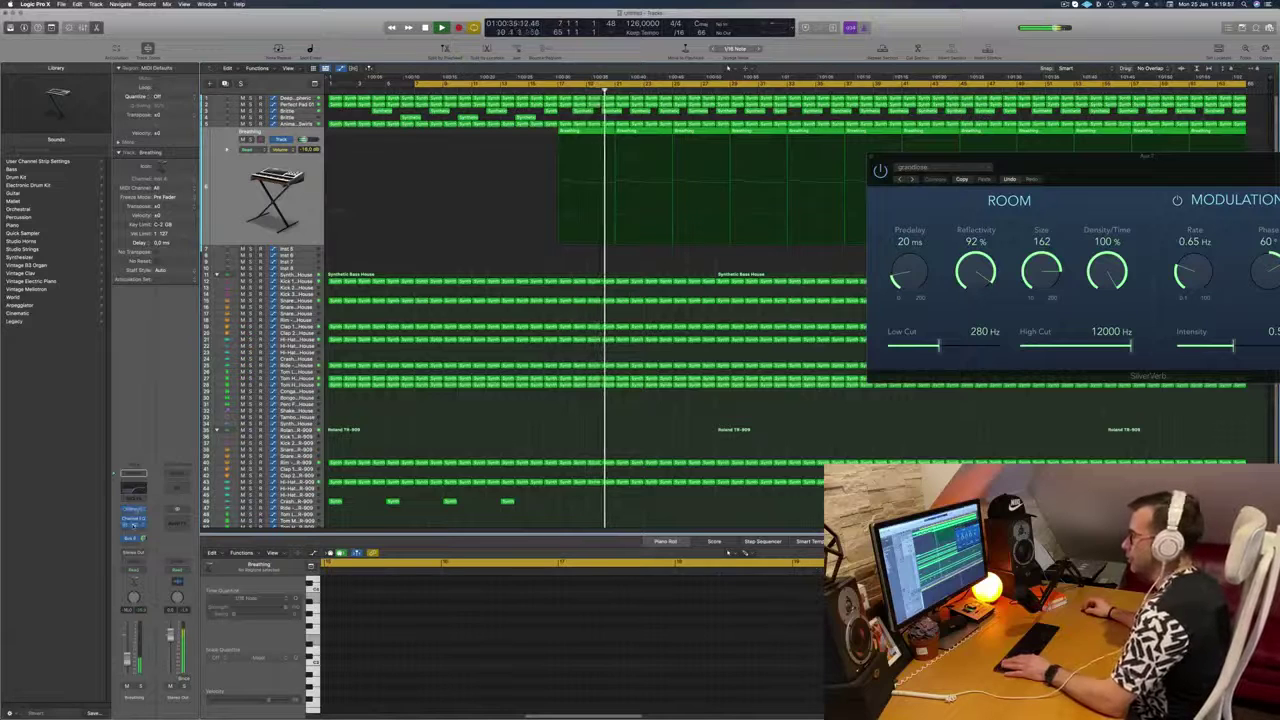
pyautogui.click(134, 525)
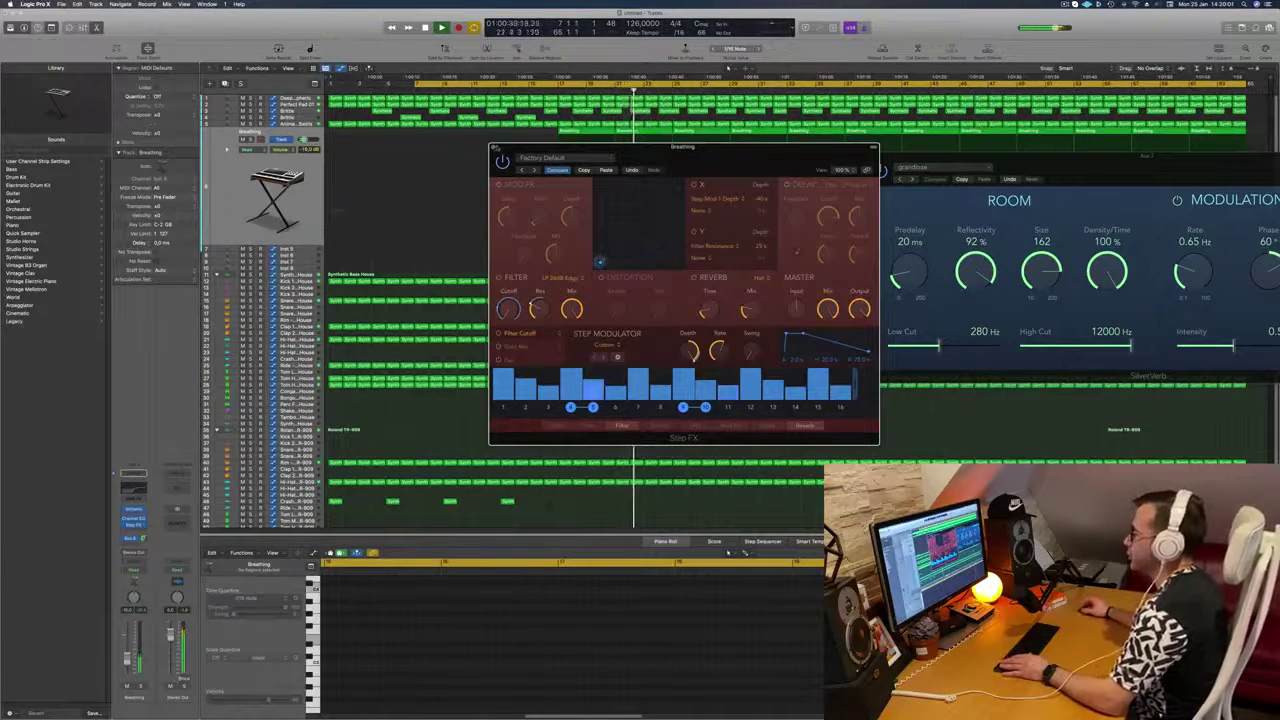
pyautogui.click(494, 148)
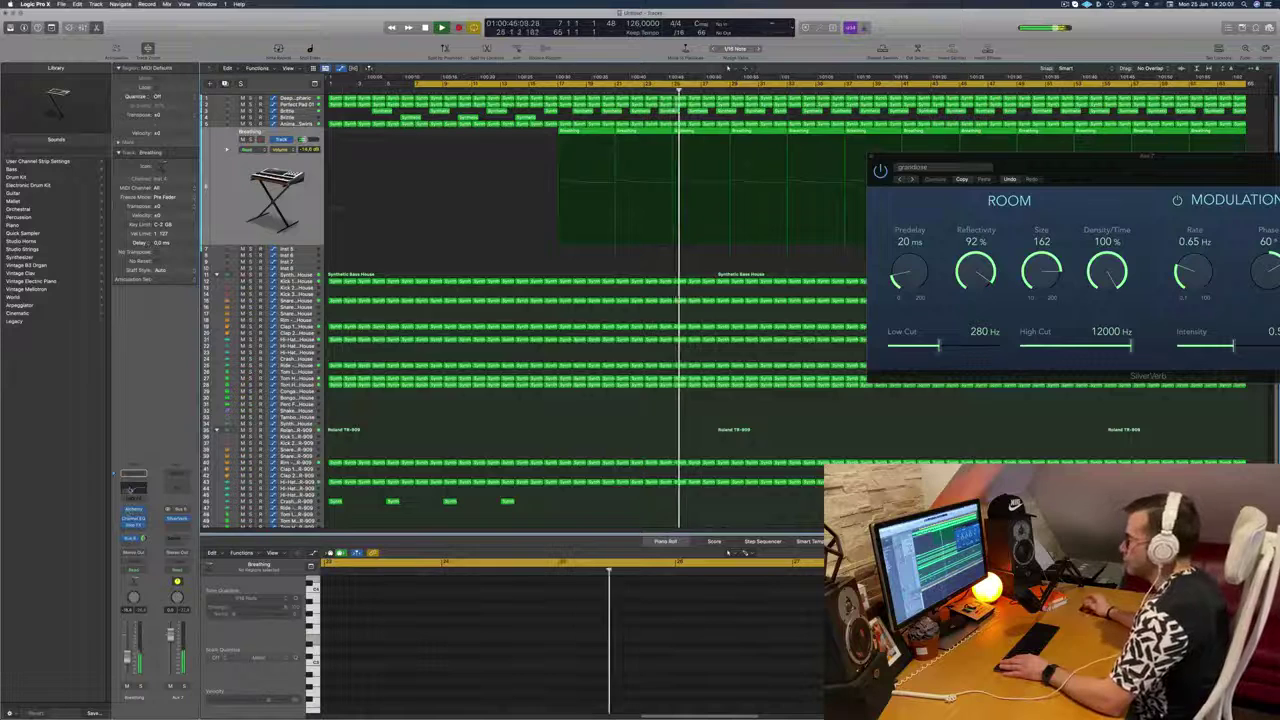
# Step: Raise the low-cut filter frequency in the Breathing track's Channel EQ
pyautogui.click(131, 491)
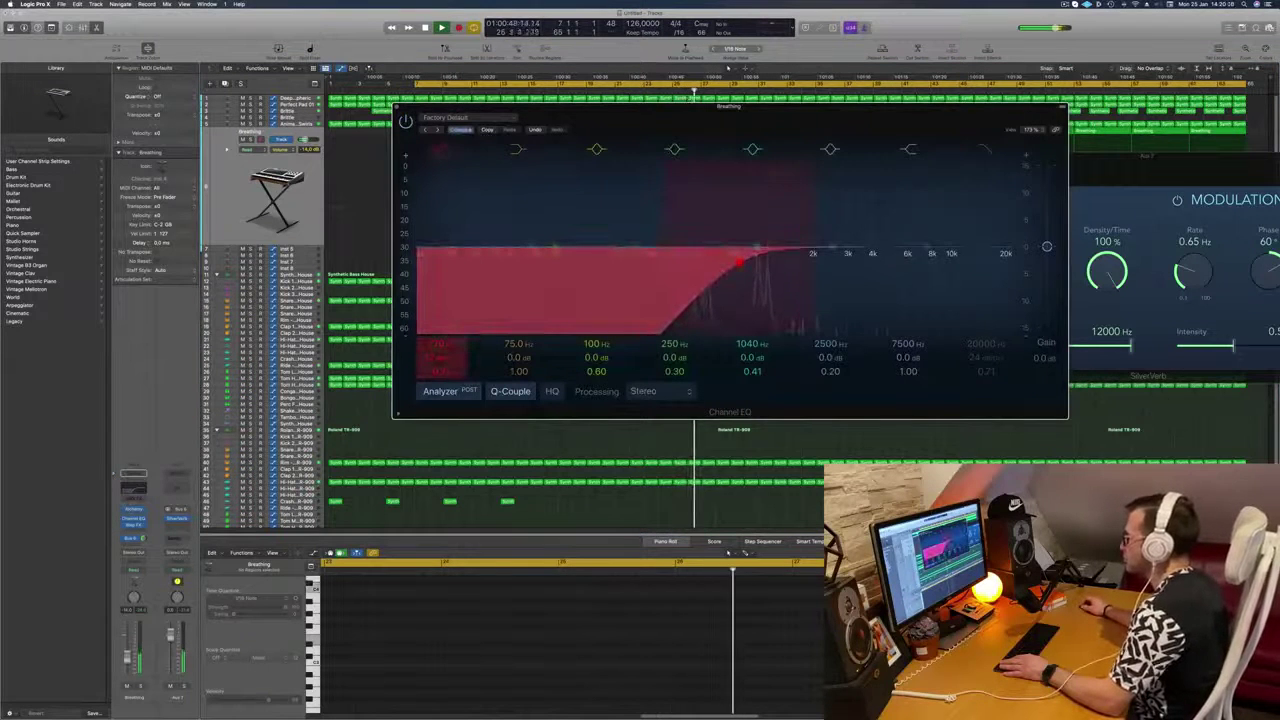
pyautogui.moveTo(598, 276); pyautogui.dragTo(716, 269)
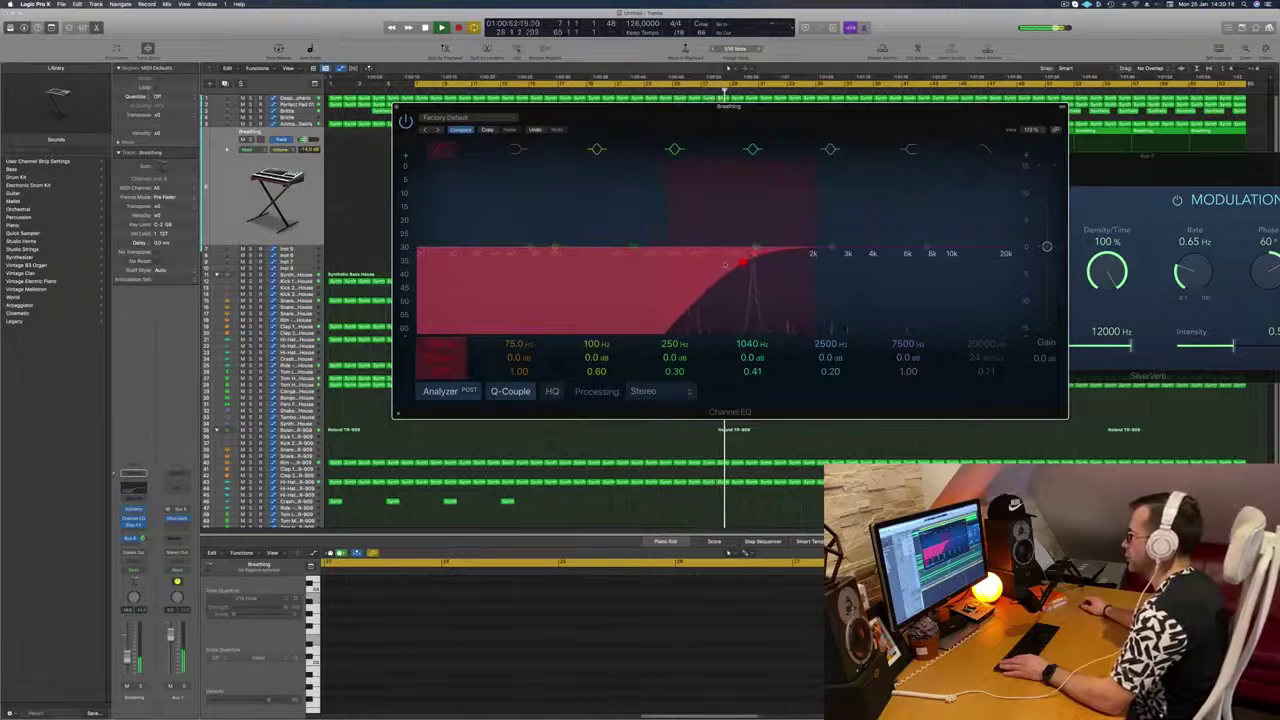
pyautogui.moveTo(741, 257); pyautogui.dragTo(750, 253)
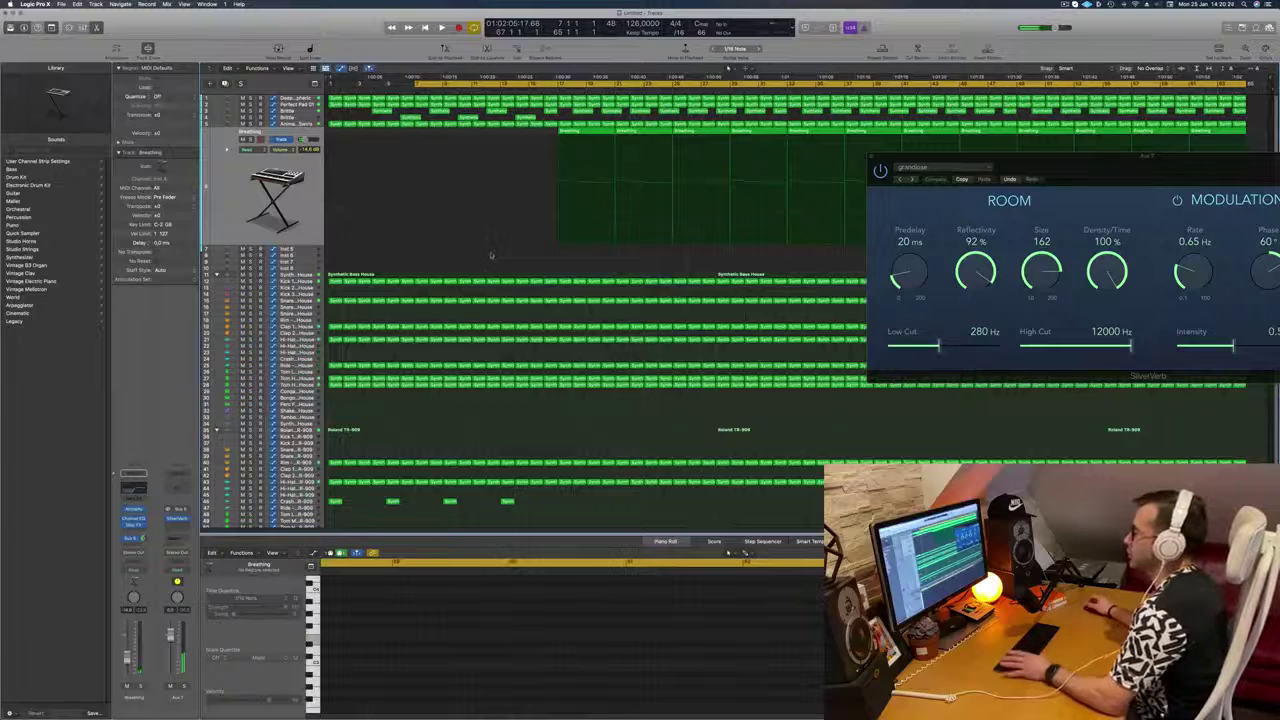
# Step: Restart playback from bar 7 and close the SilverVerb window
pyautogui.press('space')
pyautogui.moveTo(880, 158); pyautogui.dragTo(241, 167)
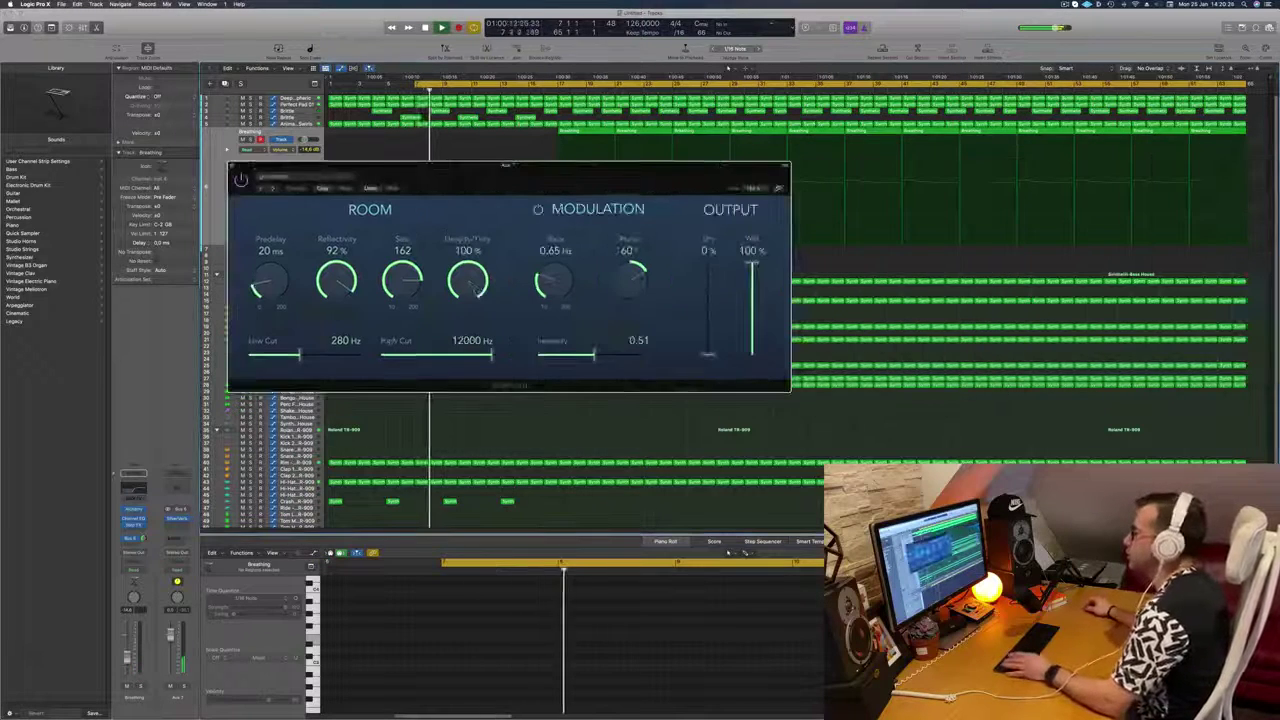
pyautogui.click(232, 166)
pyautogui.click(1066, 5)
pyautogui.click(1066, 5)
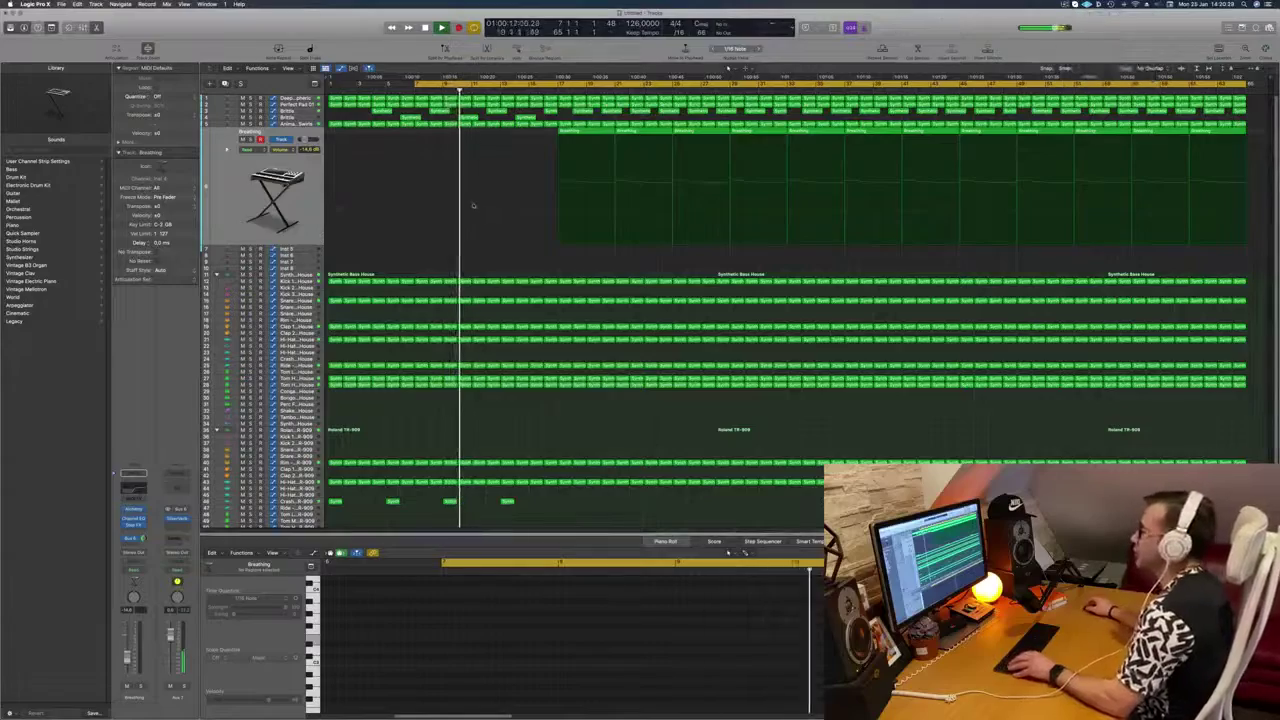